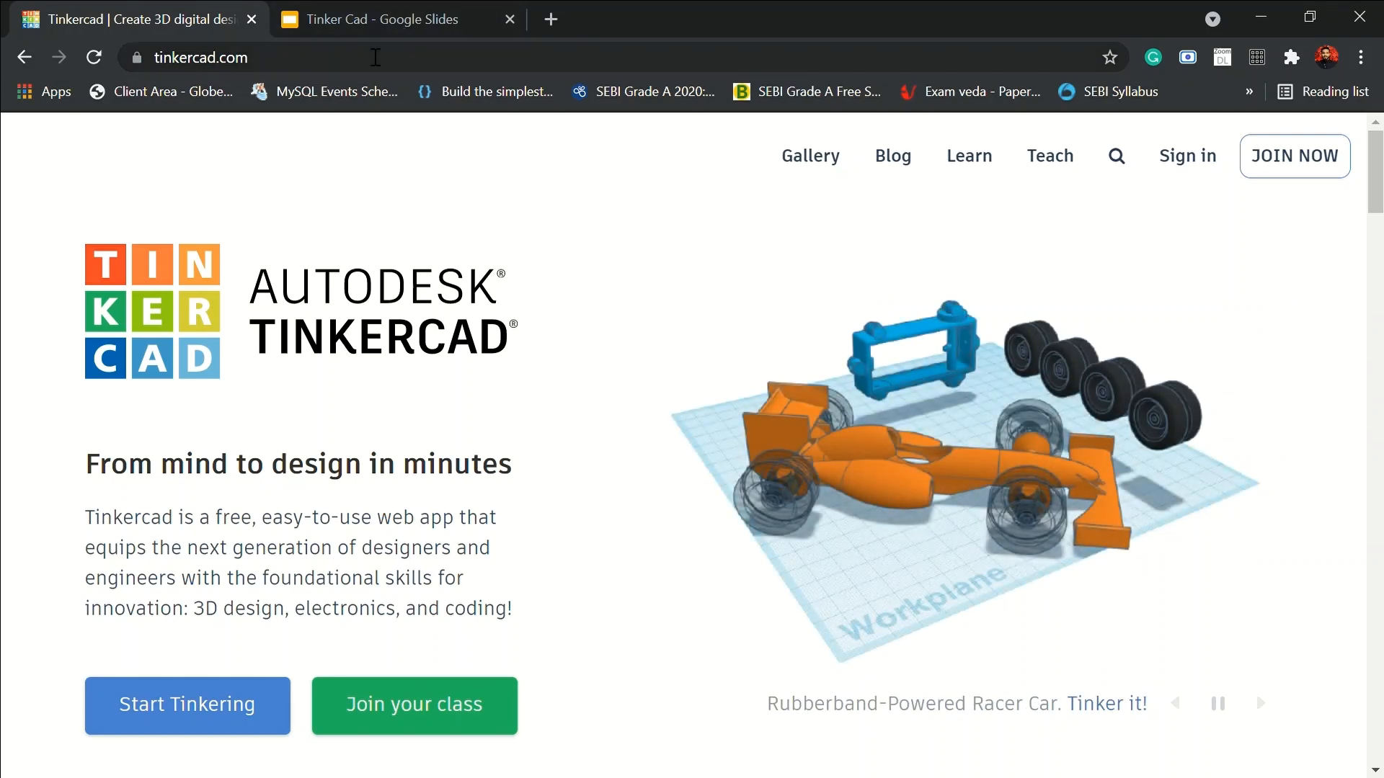
# Search Google for "tinker cad" in a new browser tab and open the official Tinkercad website.
pyautogui.click(375, 57)
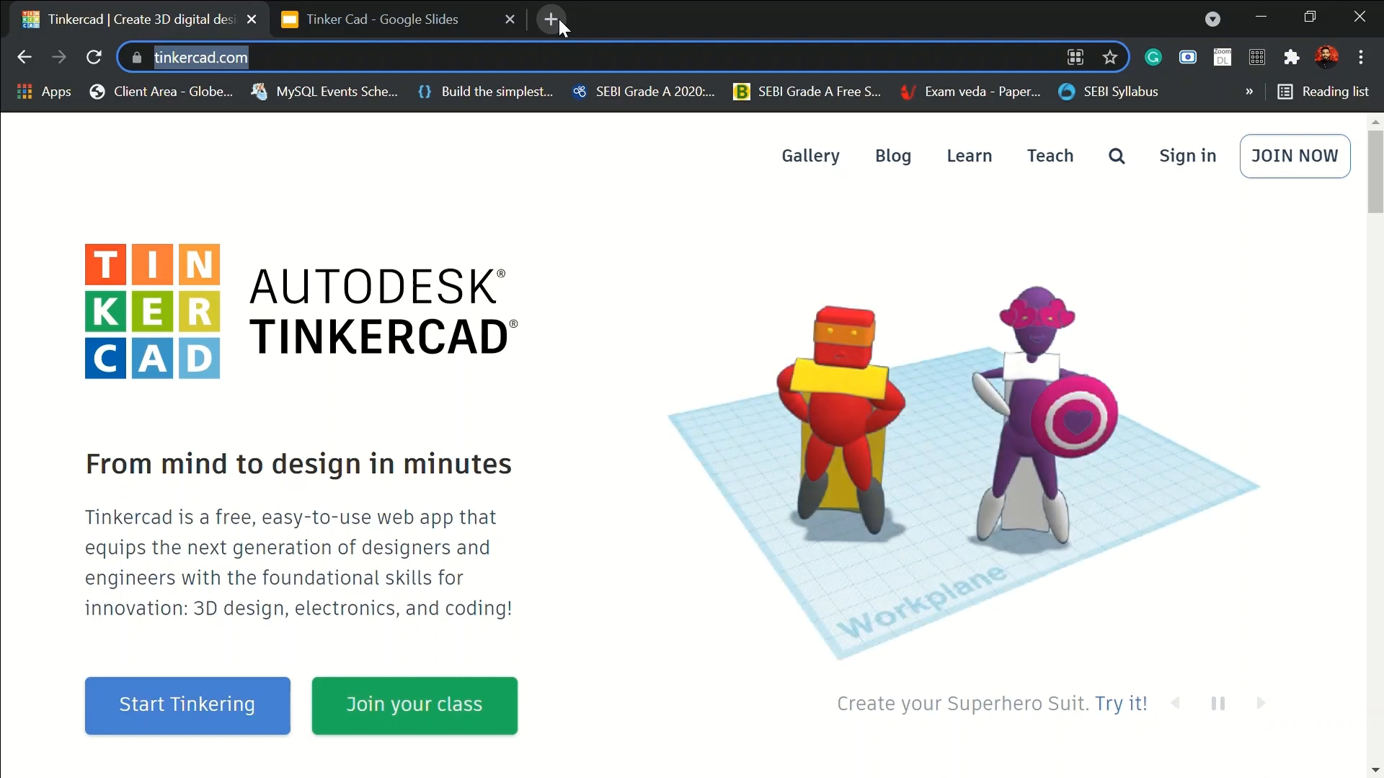
pyautogui.click(560, 18)
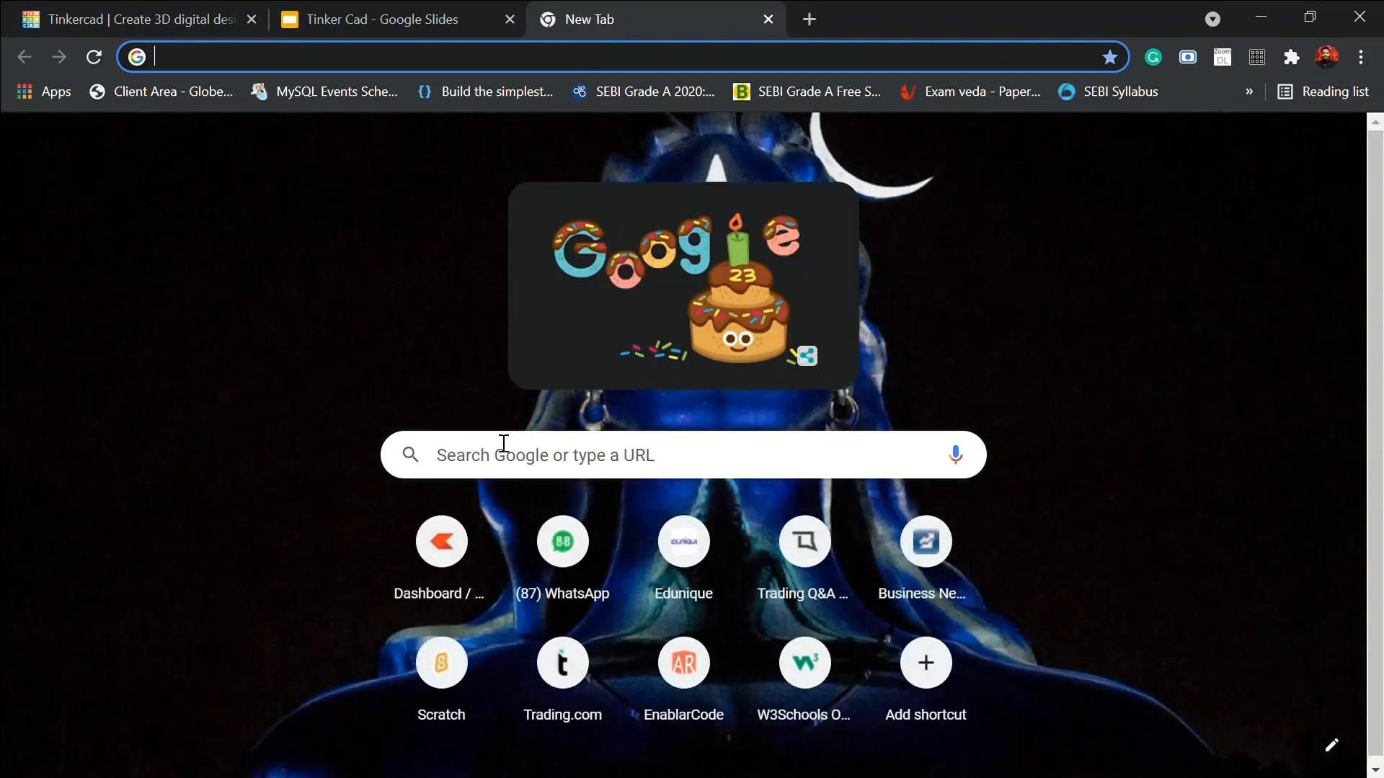
pyautogui.click(506, 465)
pyautogui.write('tinker cad')
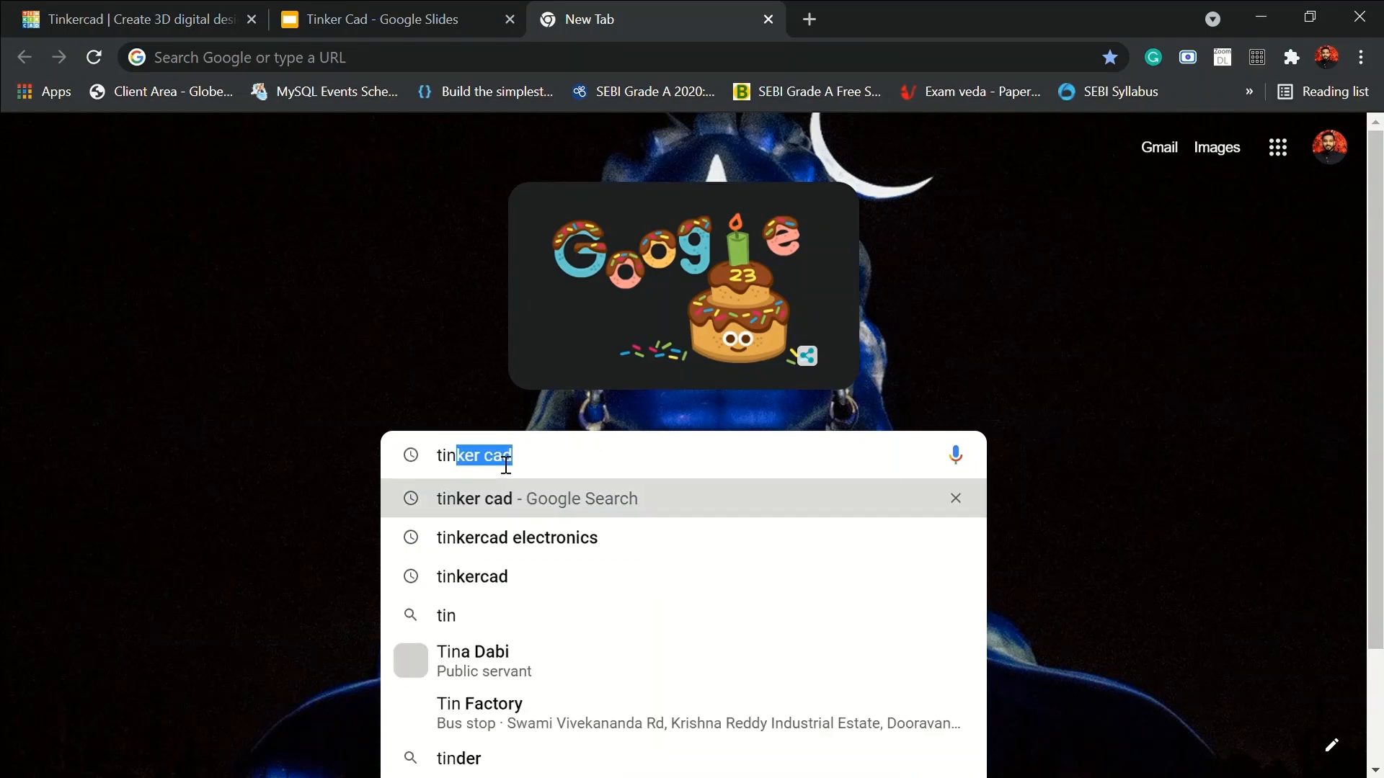
pyautogui.press('Right')
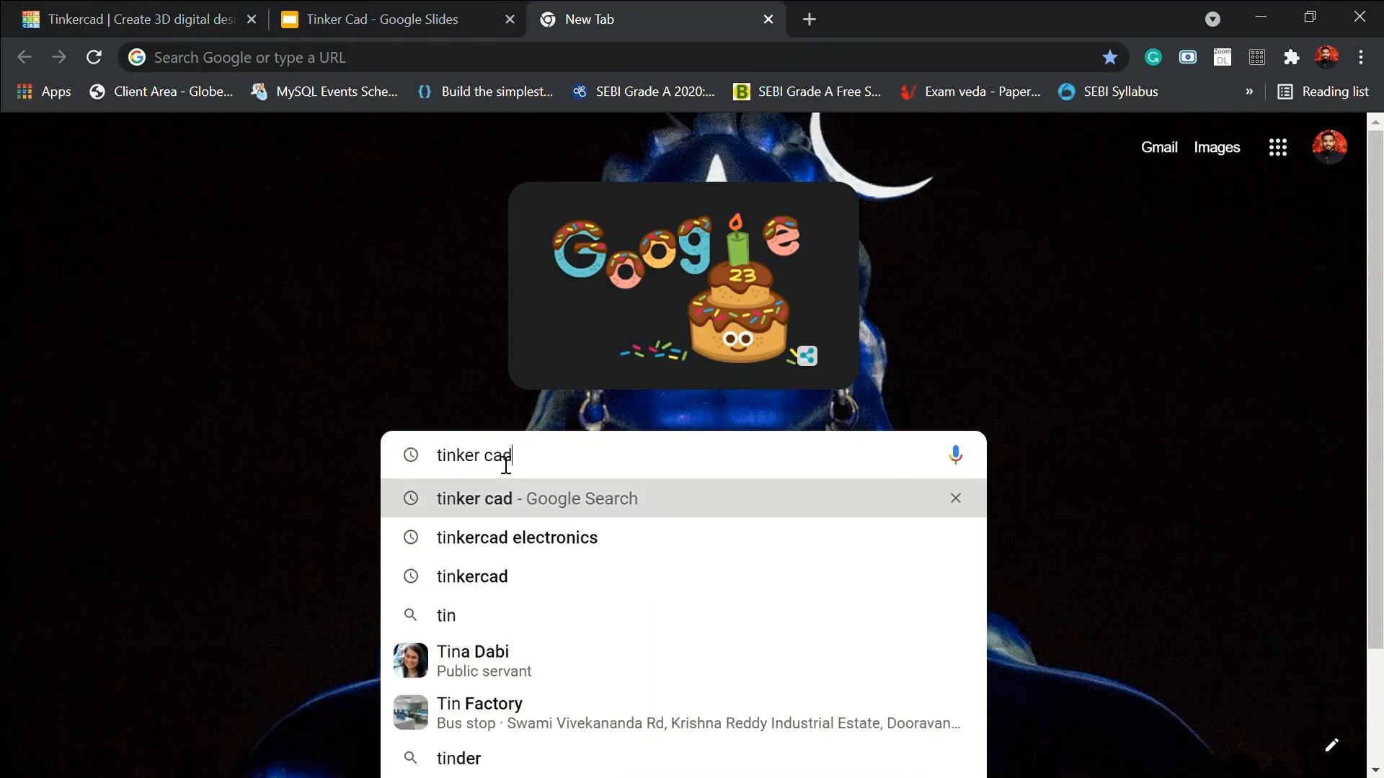
pyautogui.click(536, 482)
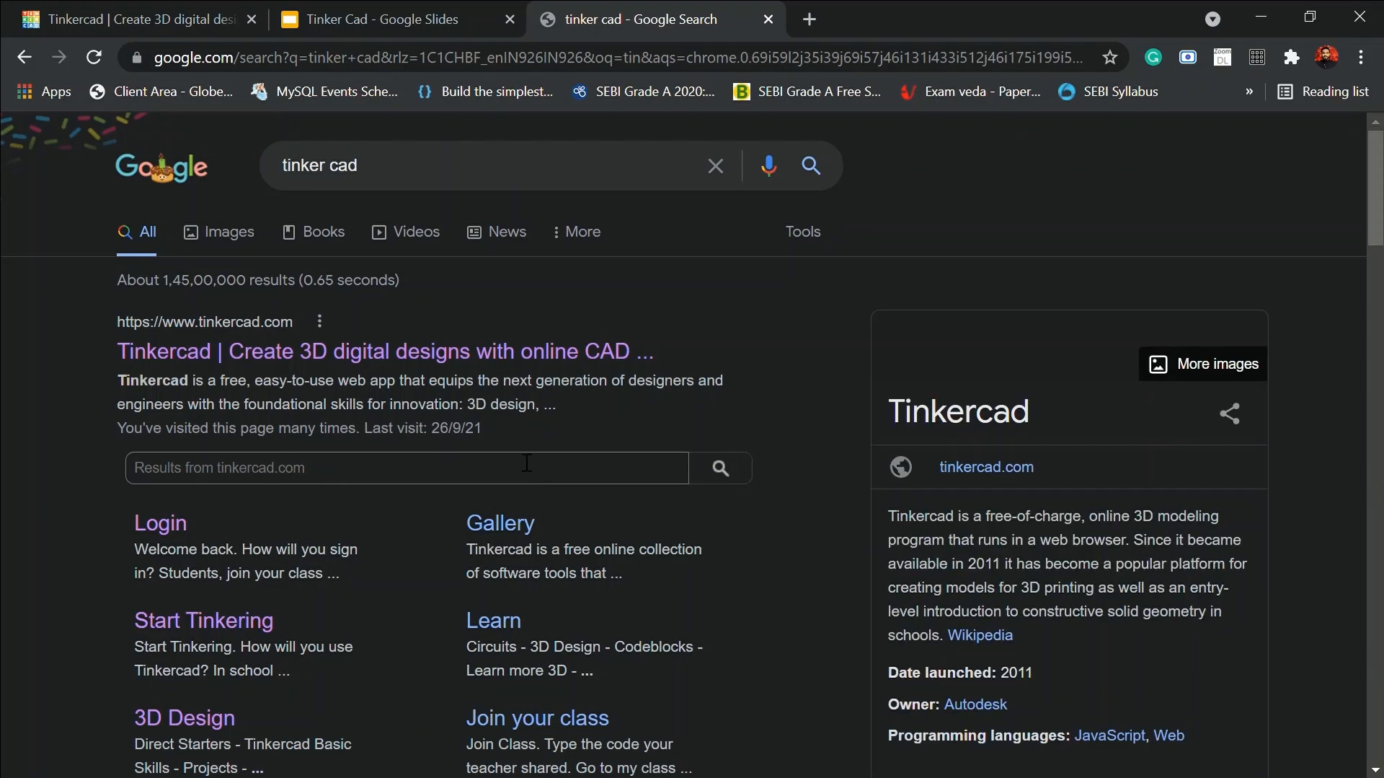
pyautogui.click(421, 367)
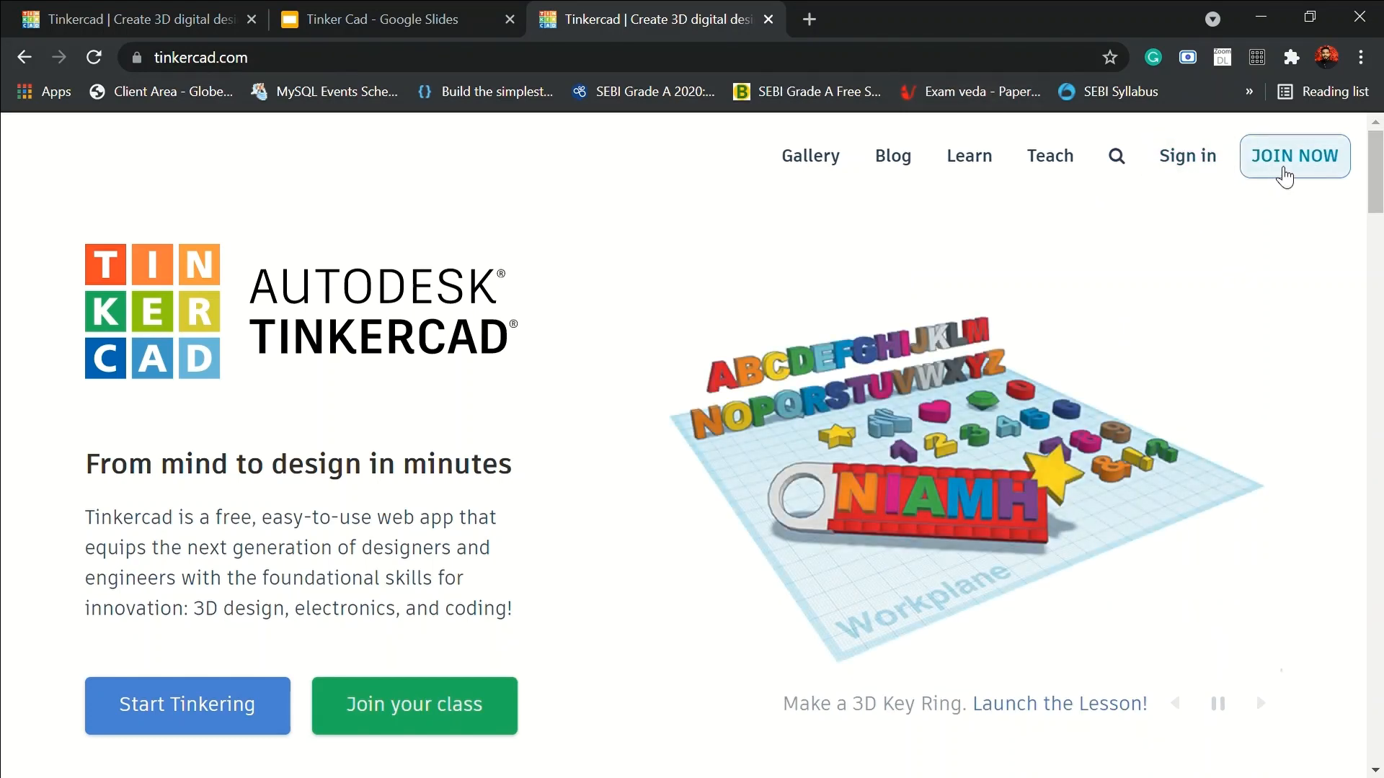
# Join Tinkercad with a personal account, signing in with Google and choosing the test mail account.
pyautogui.click(1286, 173)
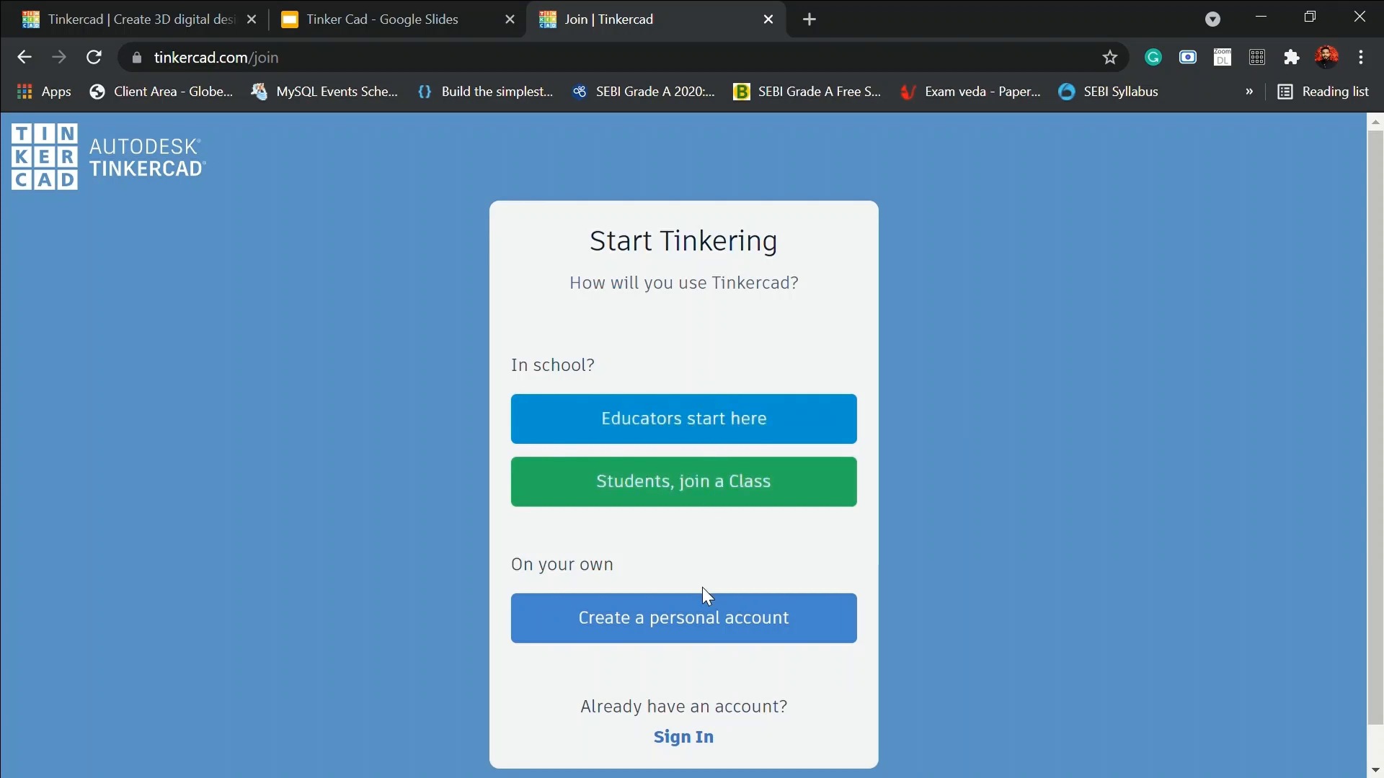
pyautogui.click(651, 637)
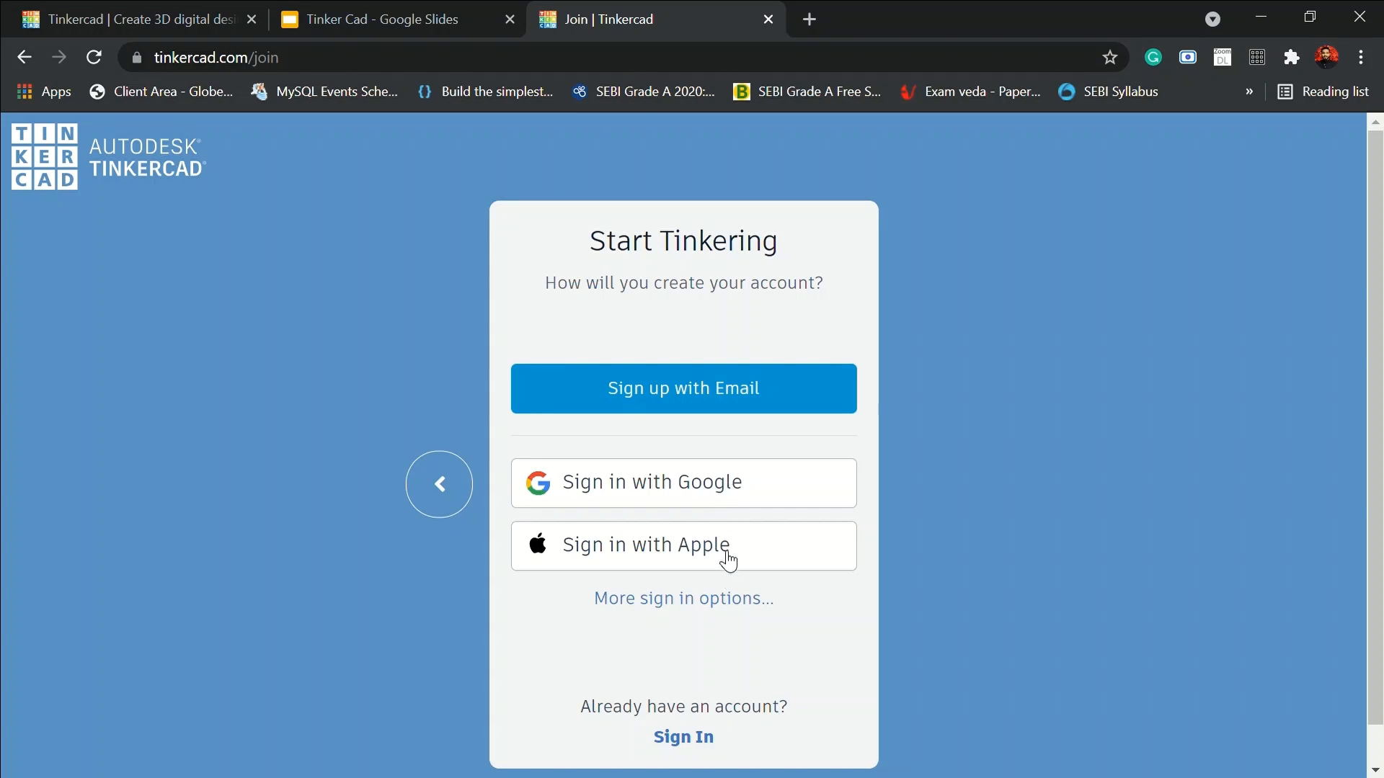
pyautogui.click(692, 495)
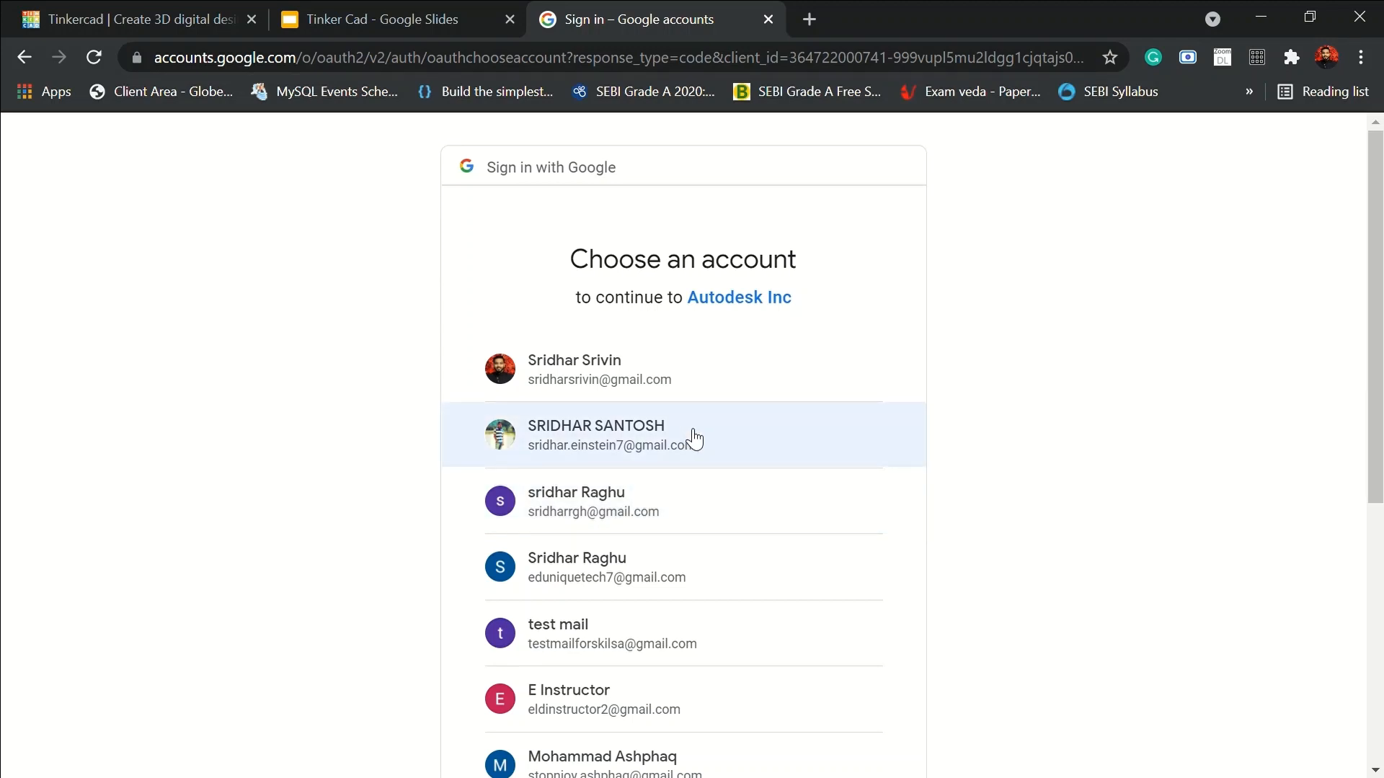
pyautogui.scroll(-4, 698, 447)
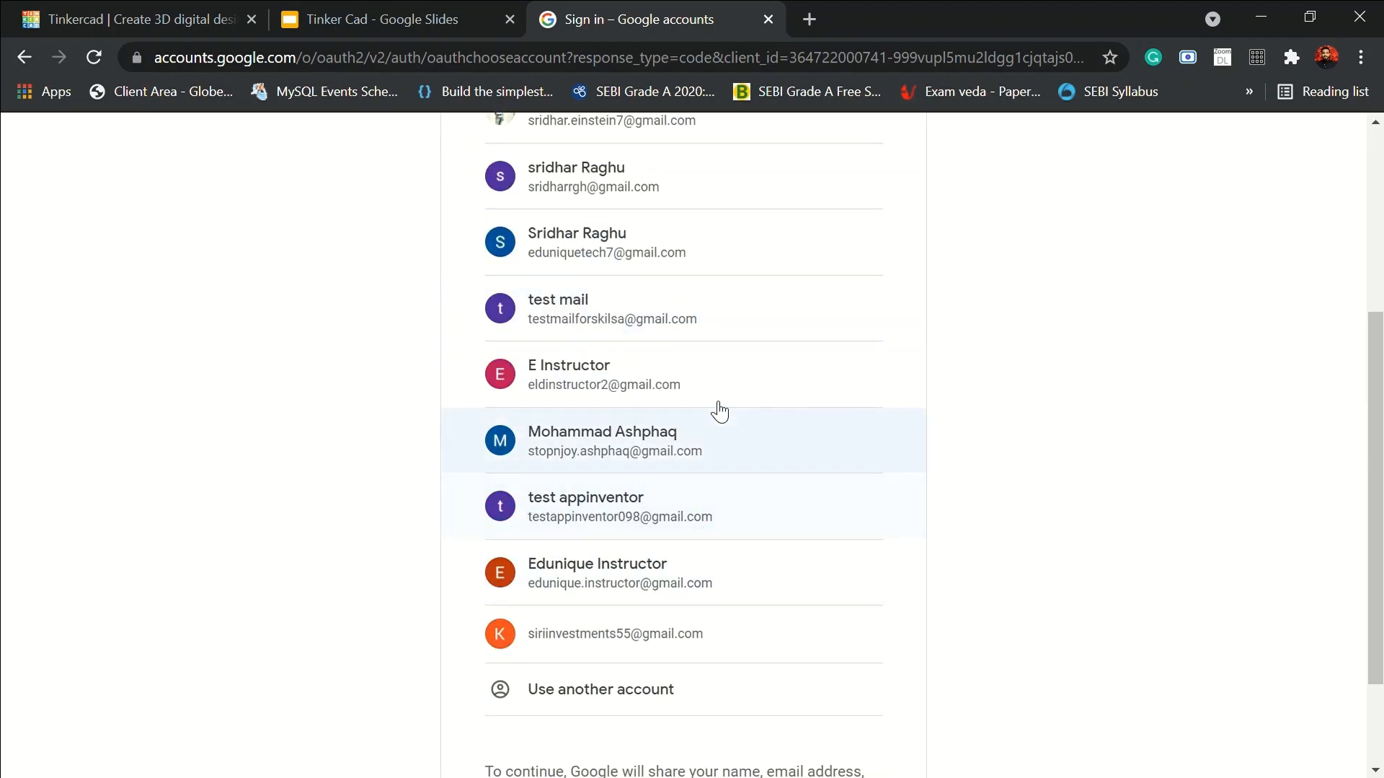
pyautogui.click(633, 324)
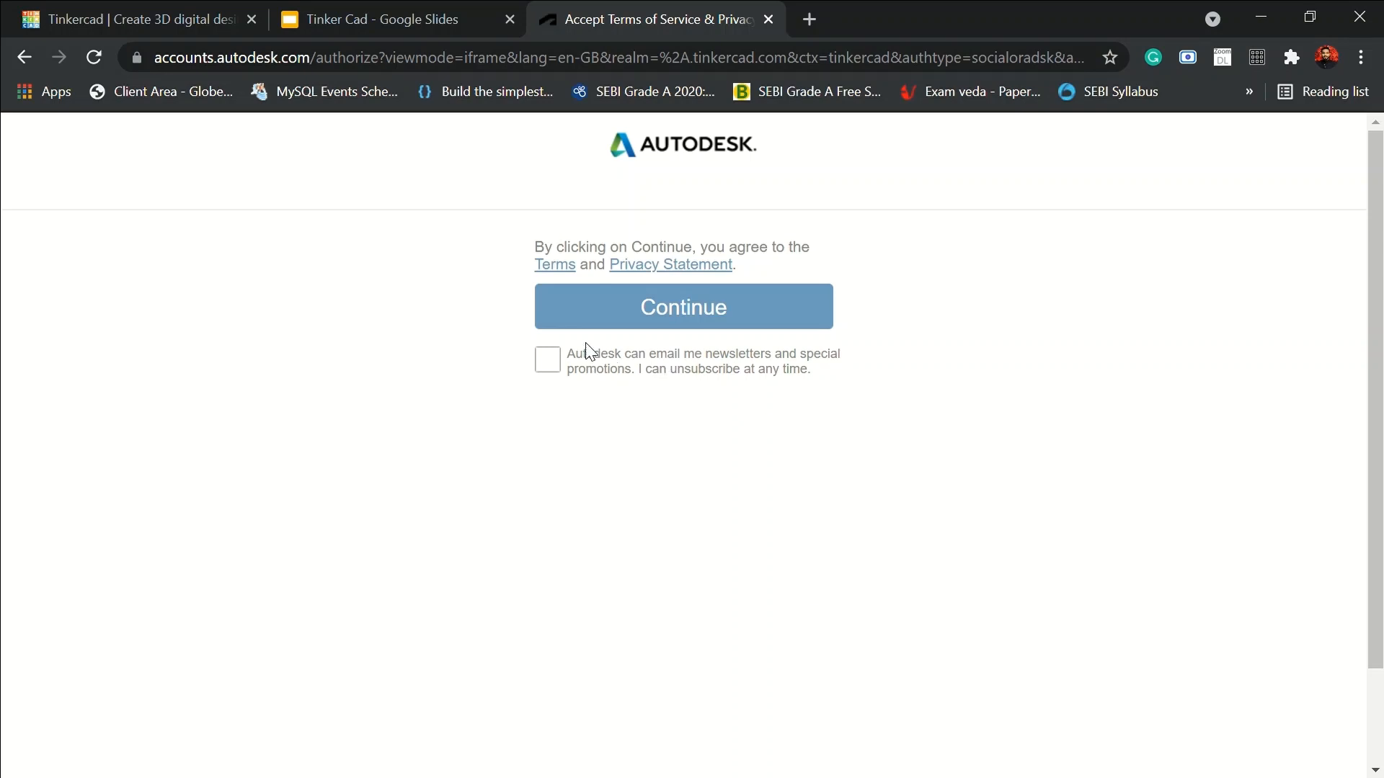
# Accept the Autodesk terms with the newsletter option left unticked and dismiss the Tinkercad welcome dialog.
pyautogui.click(550, 357)
pyautogui.click(550, 365)
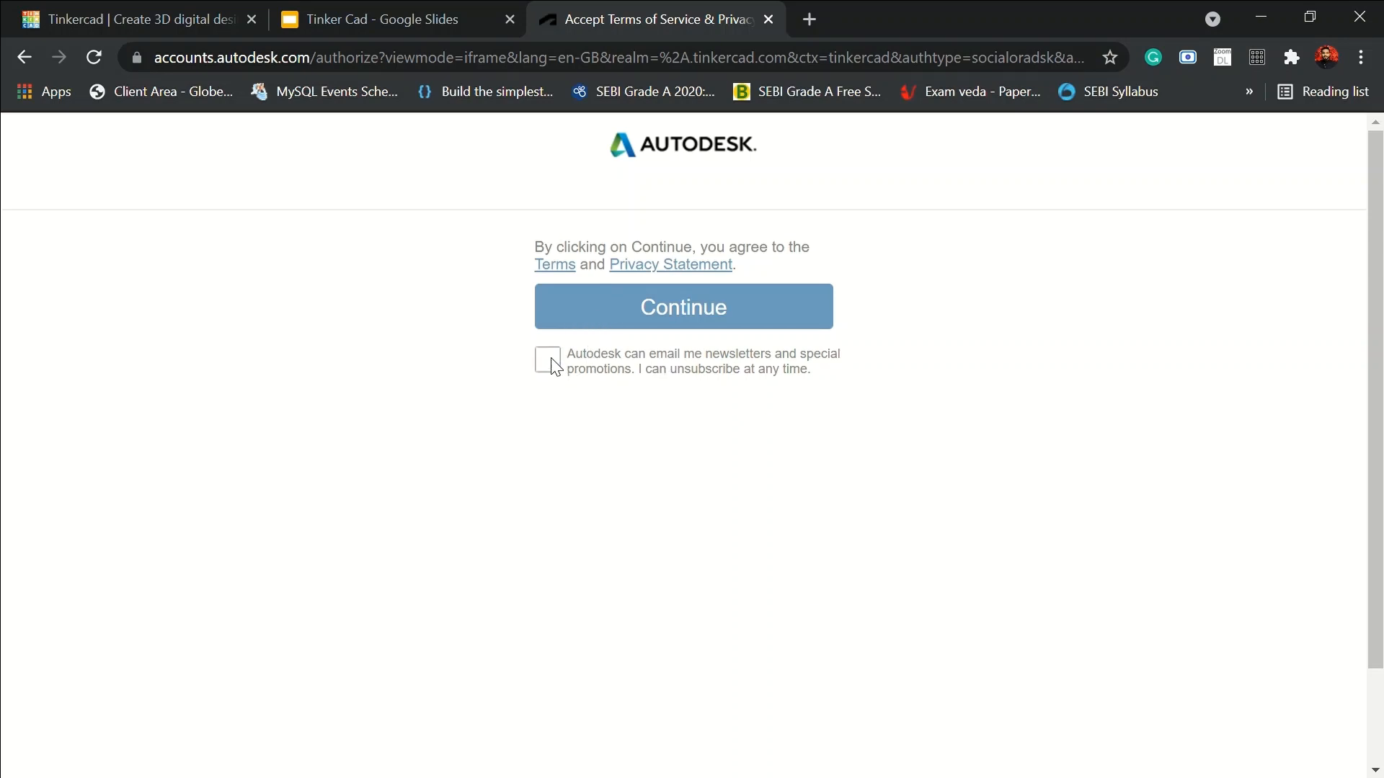
pyautogui.click(611, 315)
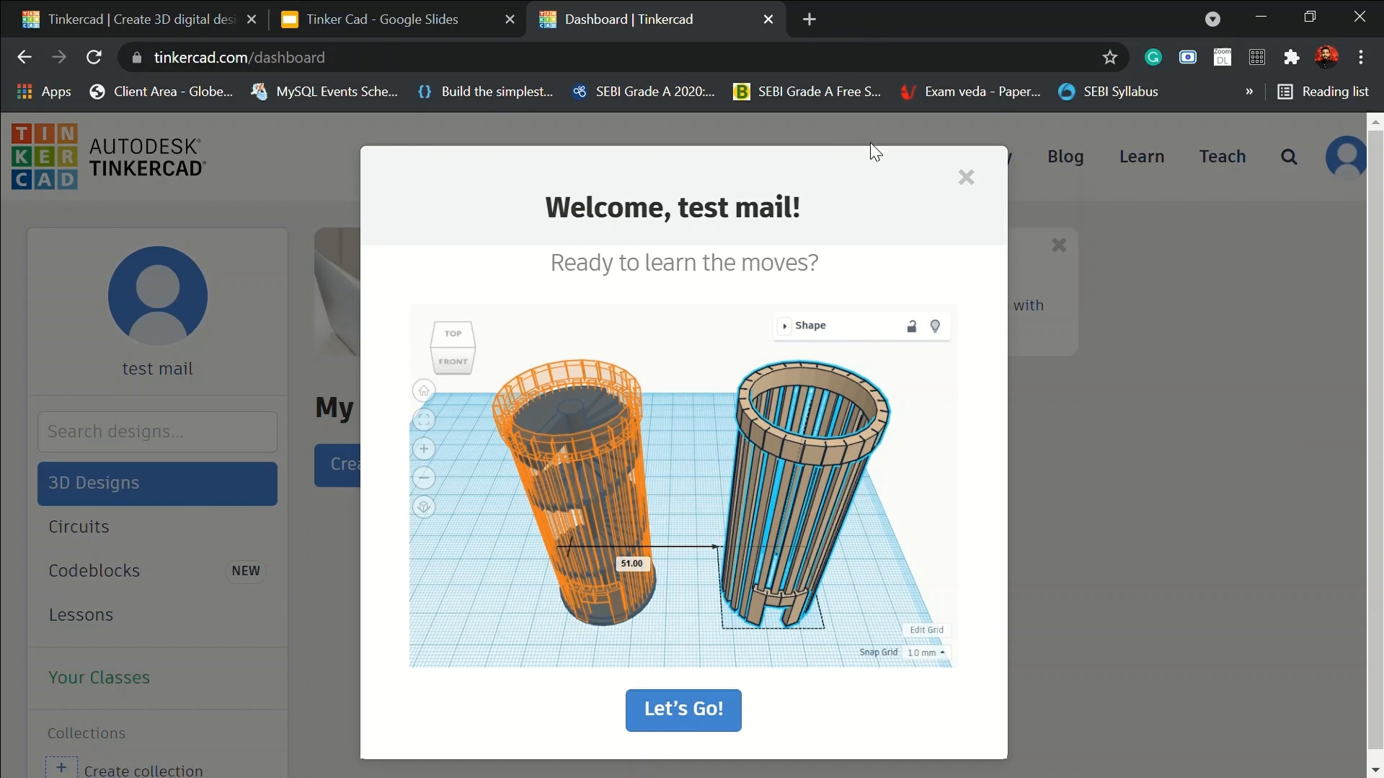
pyautogui.click(967, 178)
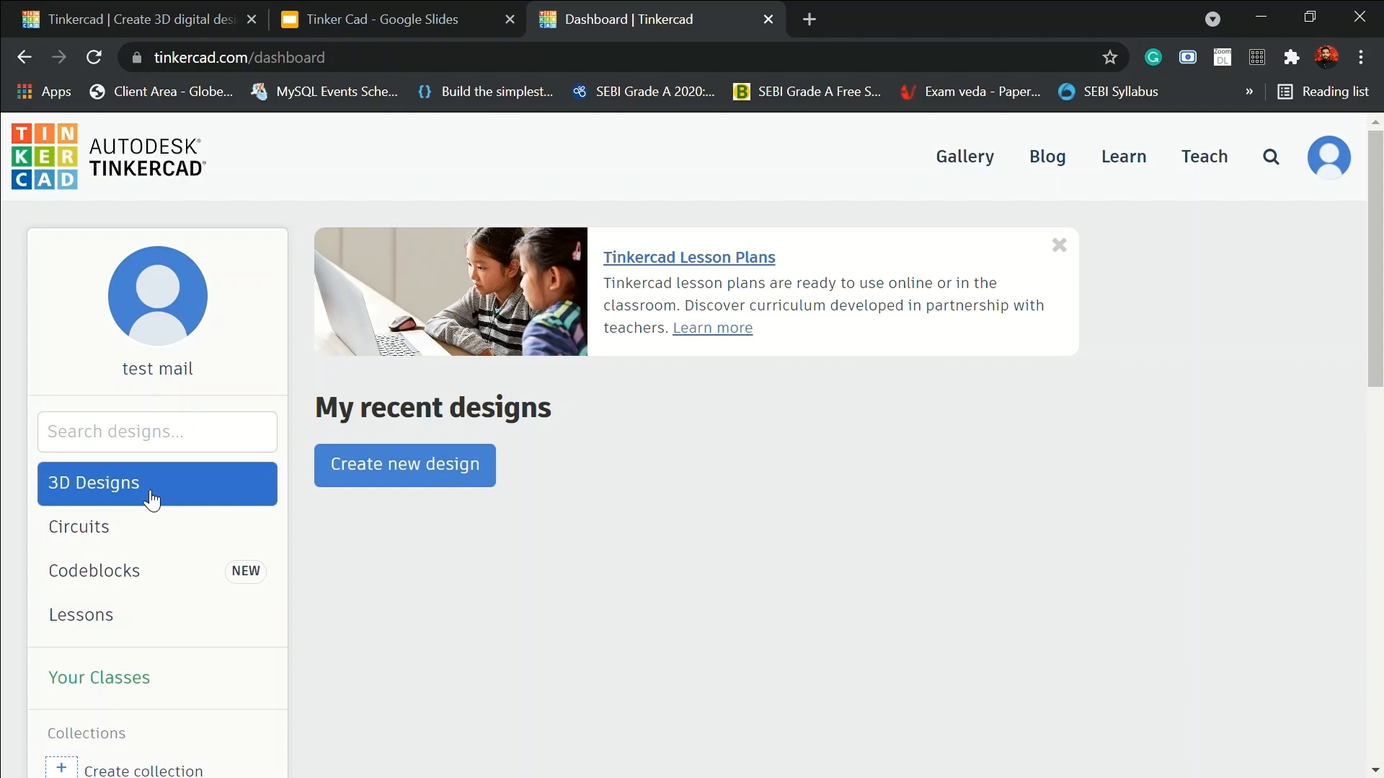
# Create a new circuit from the dashboard's Circuits section and dismiss the tip about pre-made starter circuits.
pyautogui.click(151, 535)
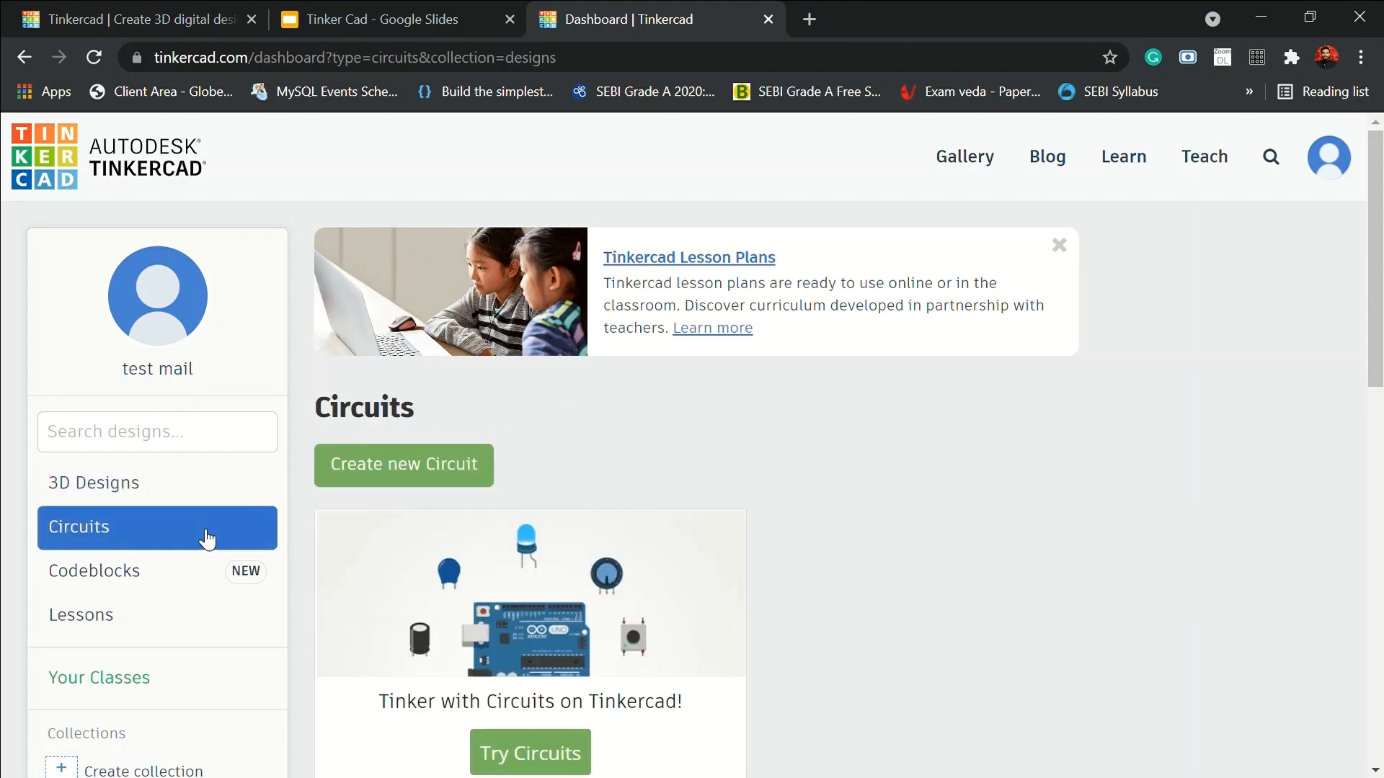
pyautogui.scroll(-3, 975, 558)
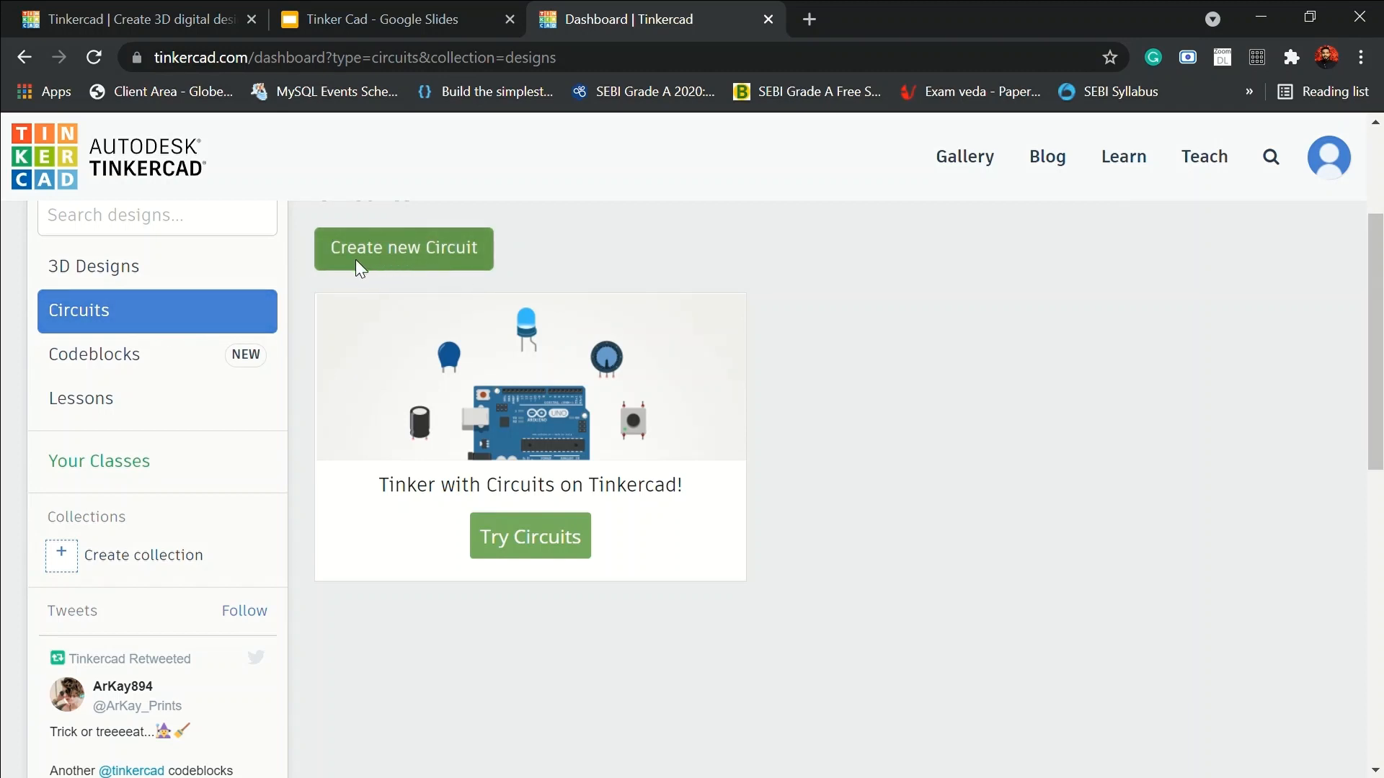
pyautogui.click(452, 250)
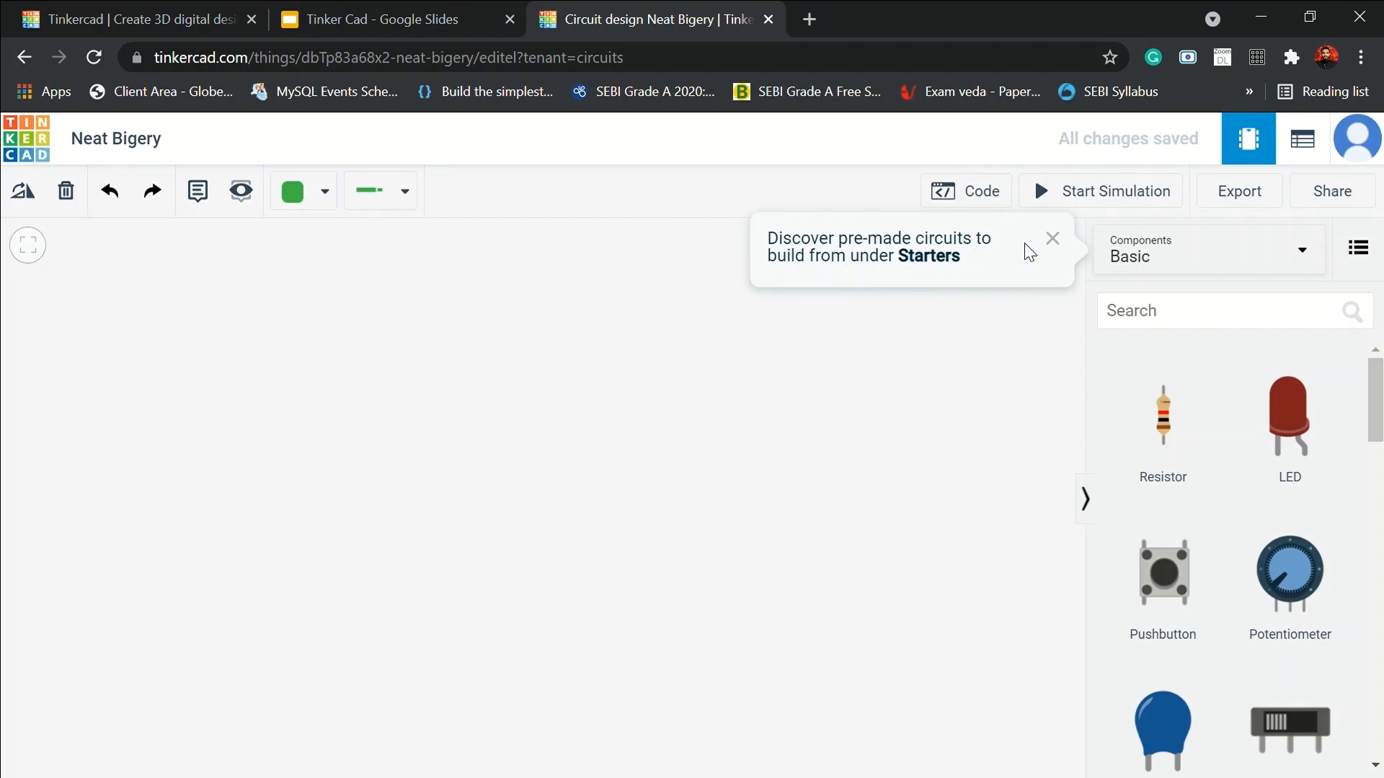
pyautogui.click(1053, 238)
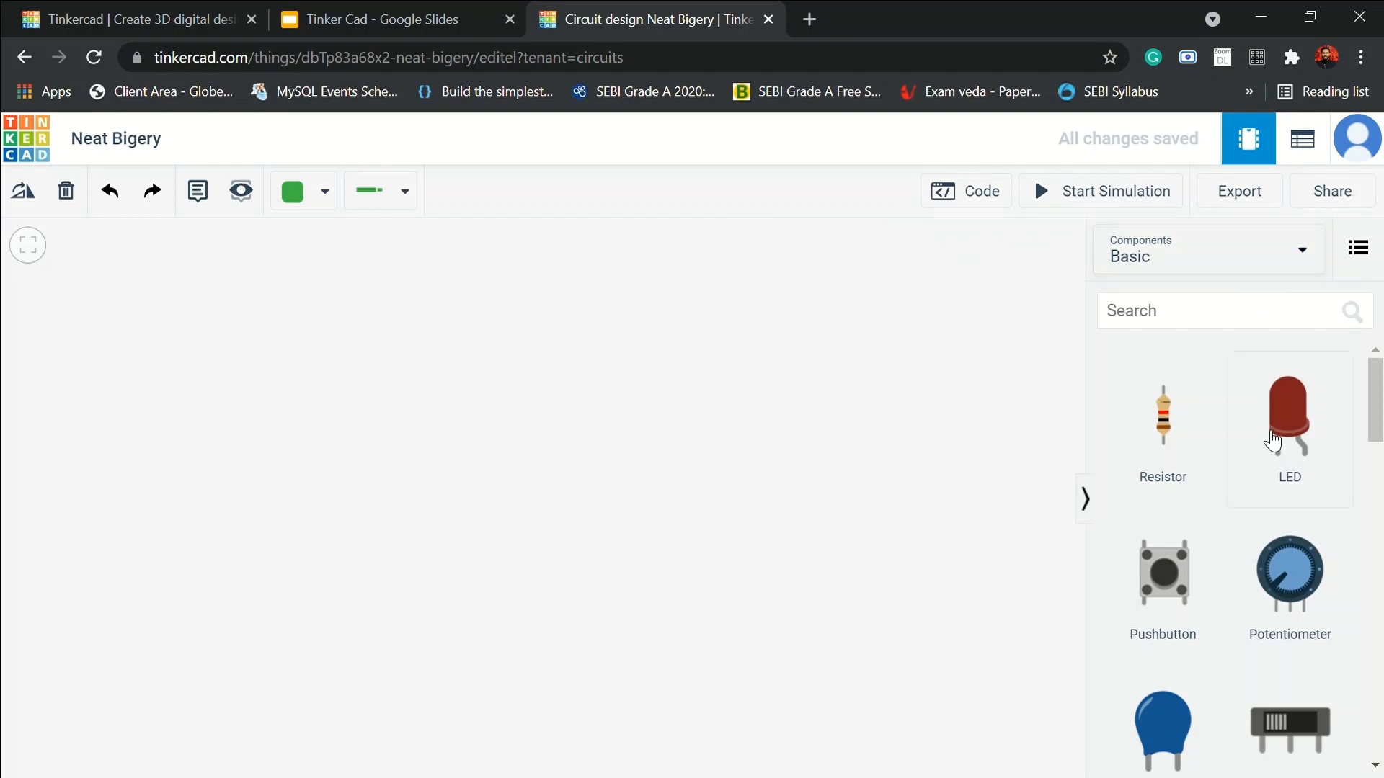
# Browse the Basic components and the Basic starter circuits in the component library.
pyautogui.scroll(-8, 1269, 426)
pyautogui.scroll(-15, 1270, 432)
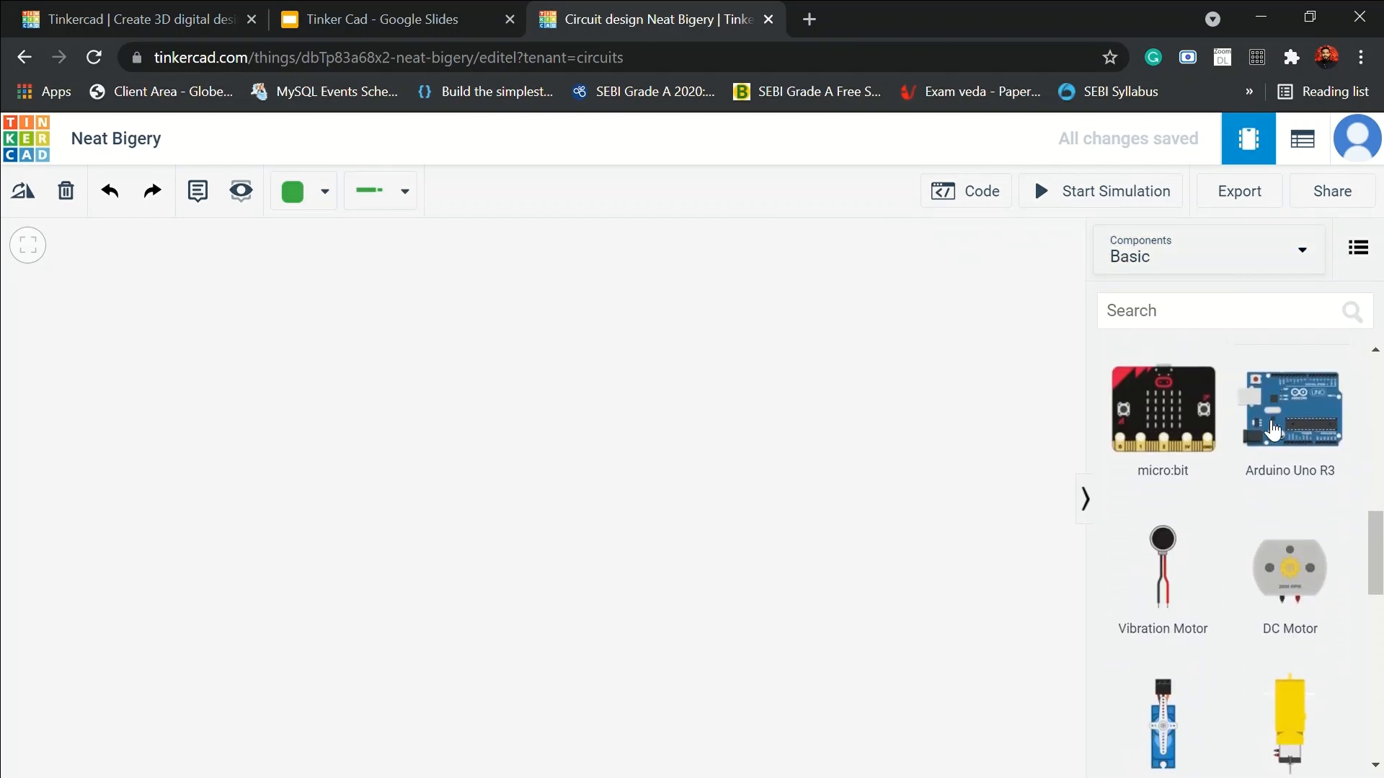
pyautogui.scroll(20, 1268, 433)
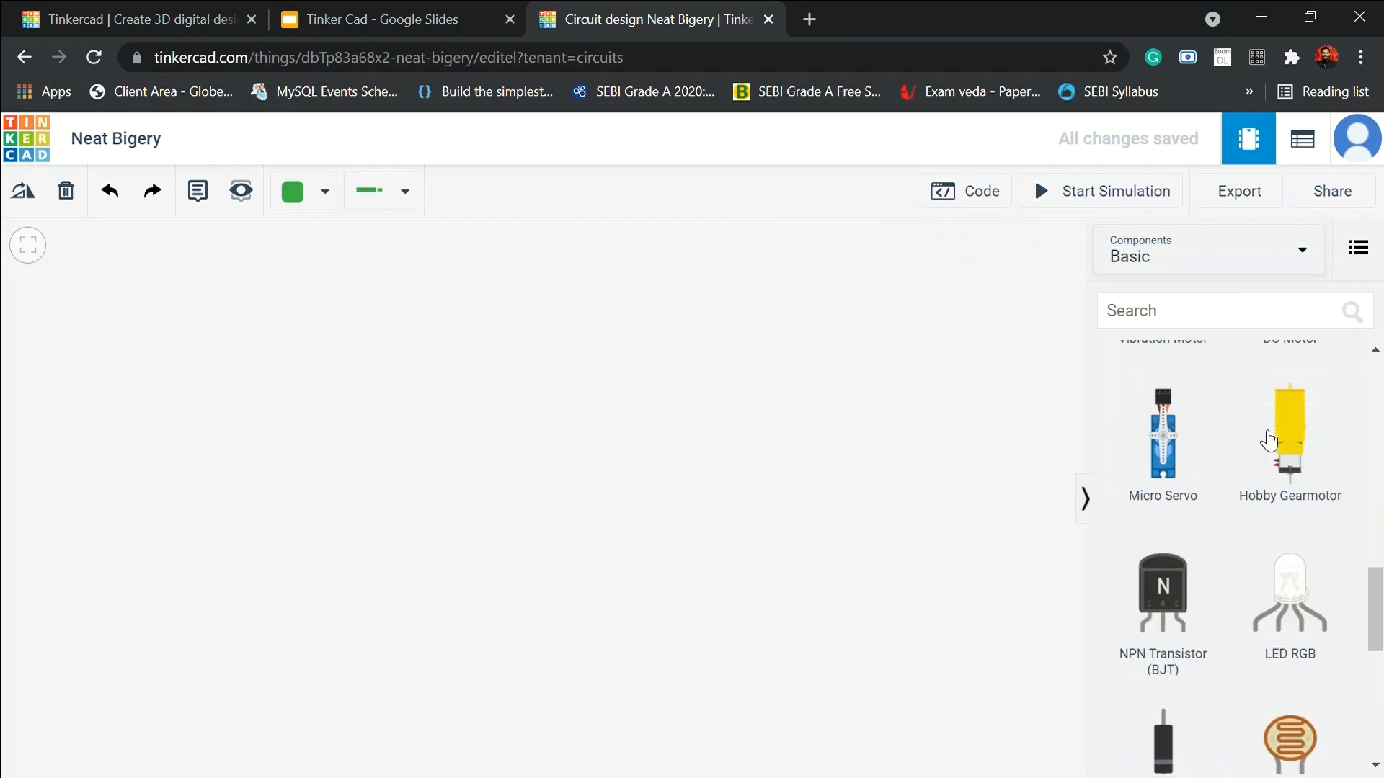
pyautogui.click(1170, 256)
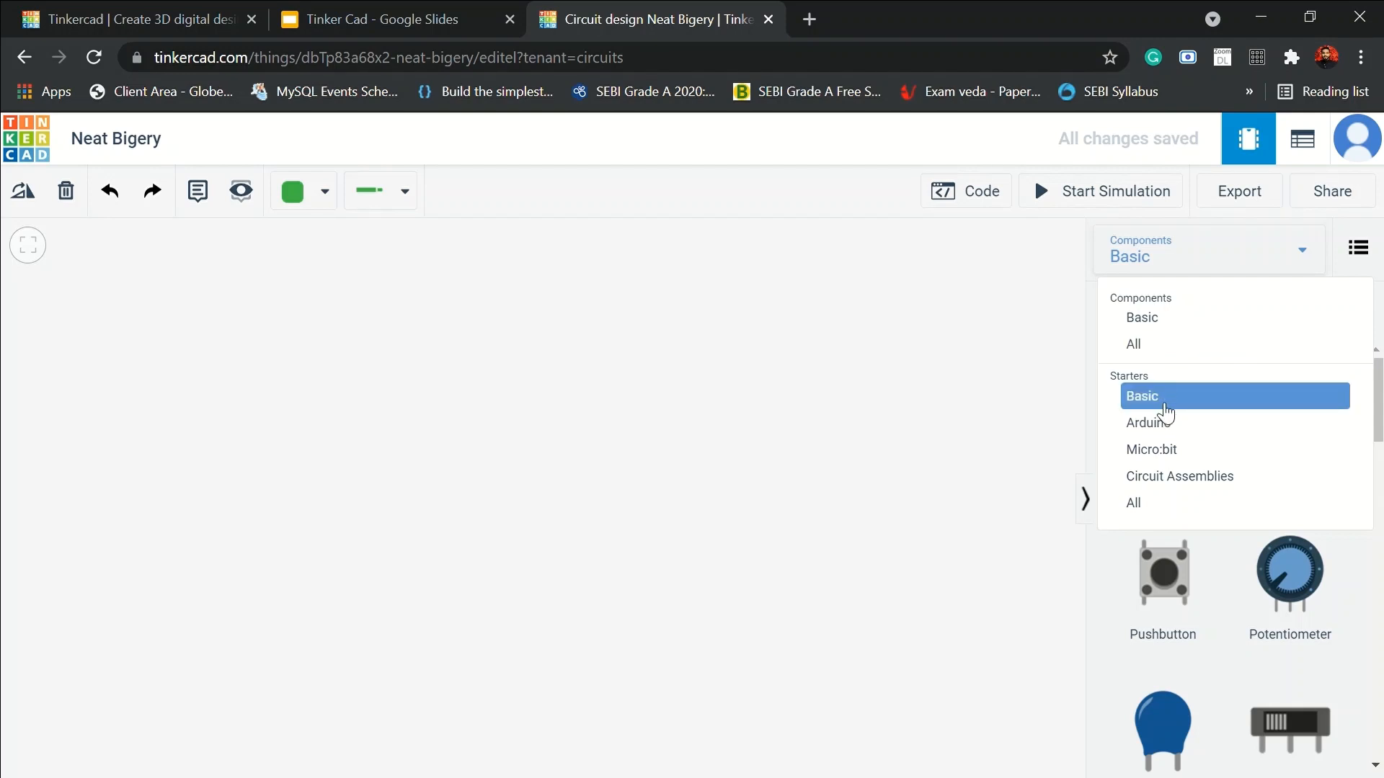
pyautogui.click(1164, 404)
pyautogui.scroll(-5, 1230, 443)
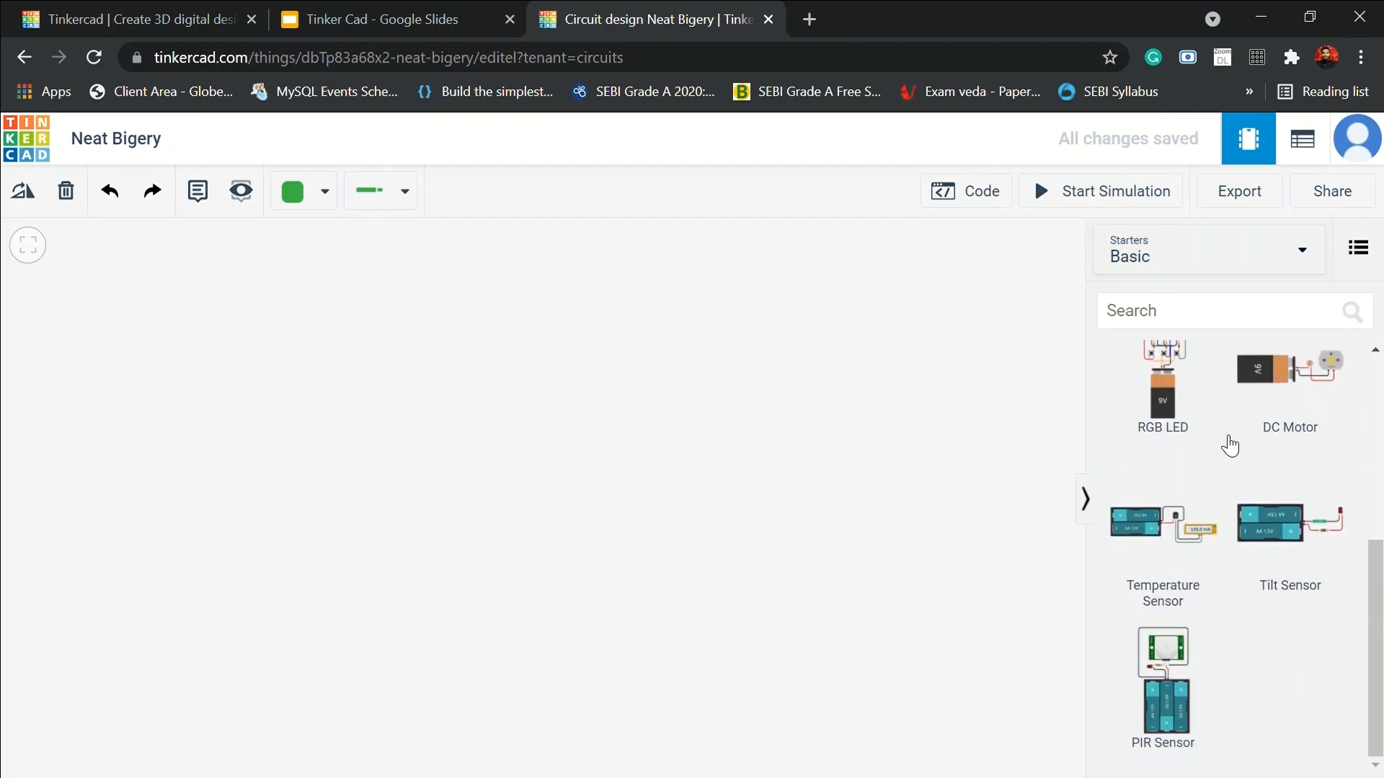
pyautogui.scroll(5, 1227, 436)
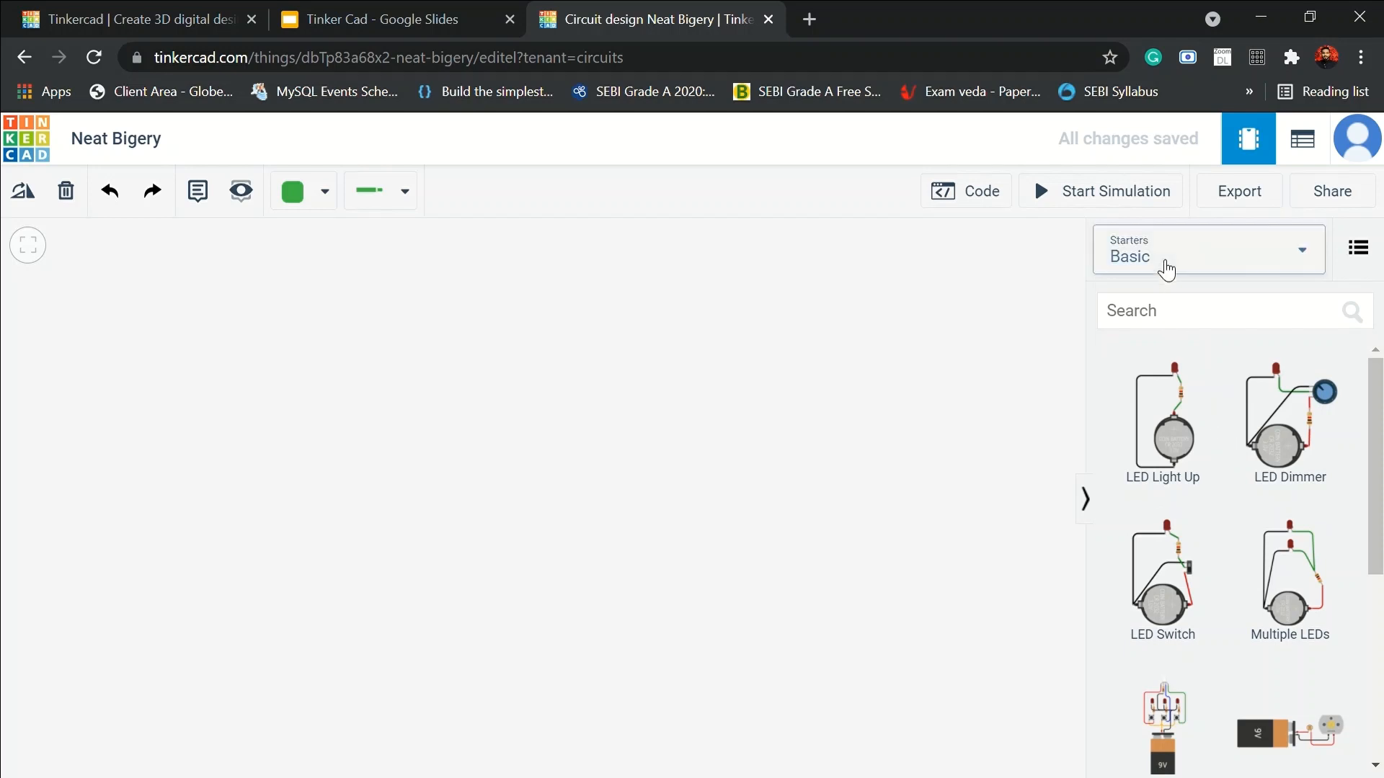
# Examine the Arduino, micro:bit and Circuit Assemblies starter collections in the component library.
pyautogui.click(1166, 263)
pyautogui.click(1192, 420)
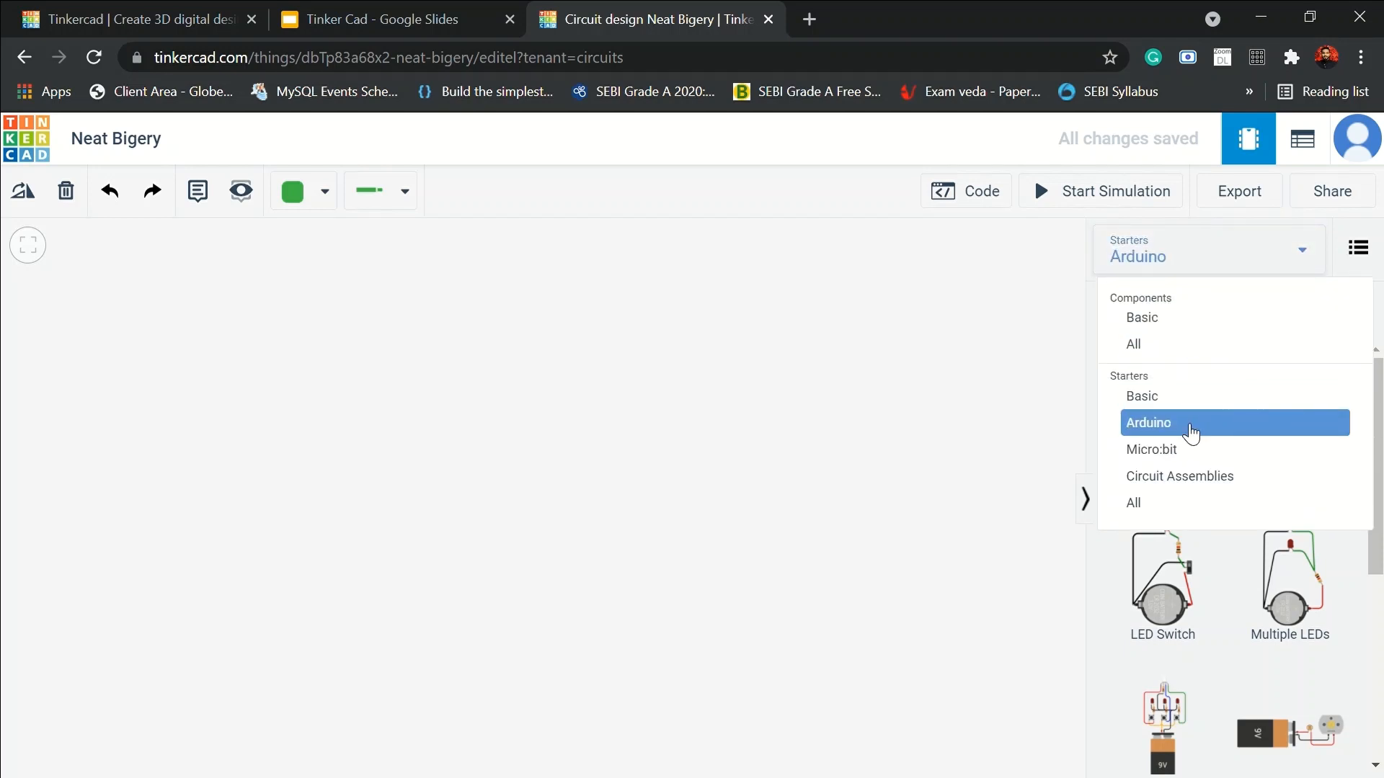
pyautogui.scroll(-5, 1259, 472)
pyautogui.scroll(-6, 1260, 472)
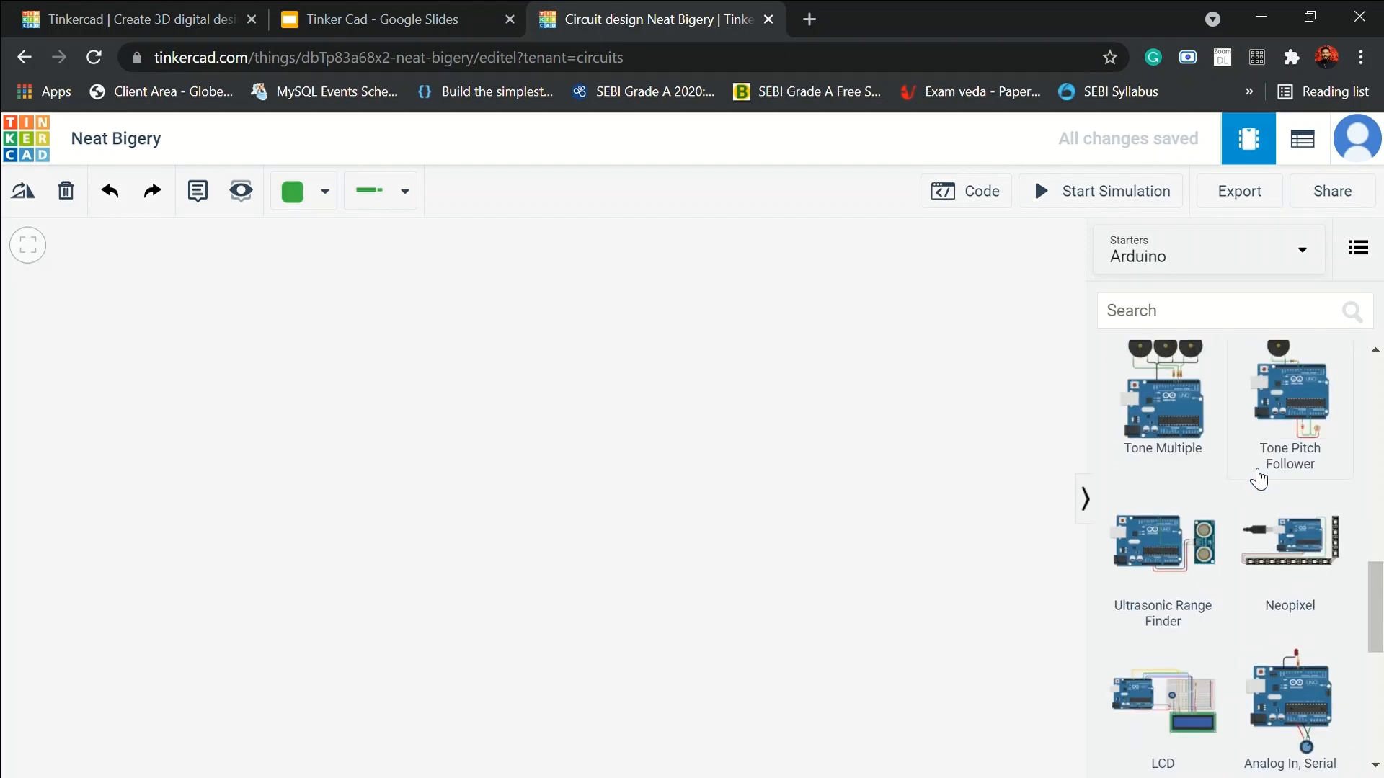
pyautogui.scroll(10, 1257, 474)
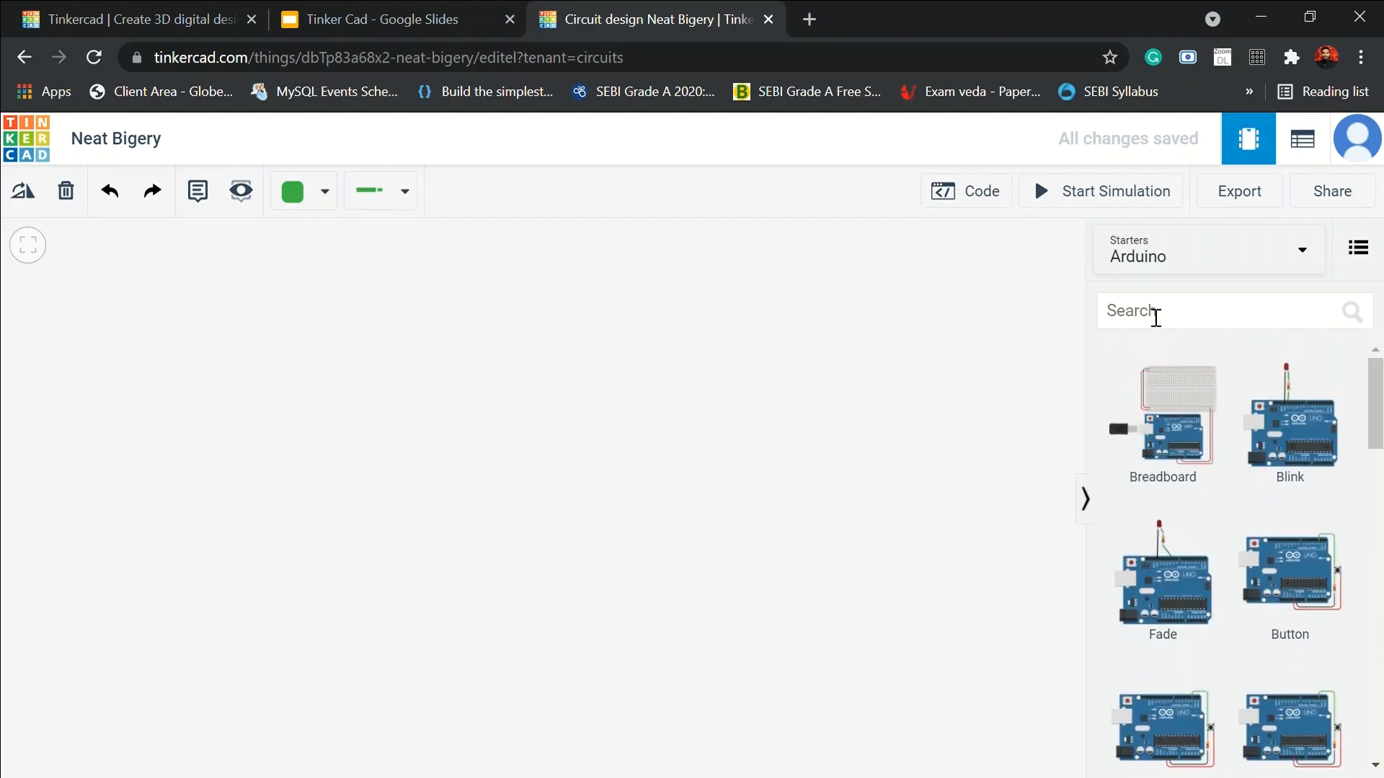
pyautogui.click(1154, 258)
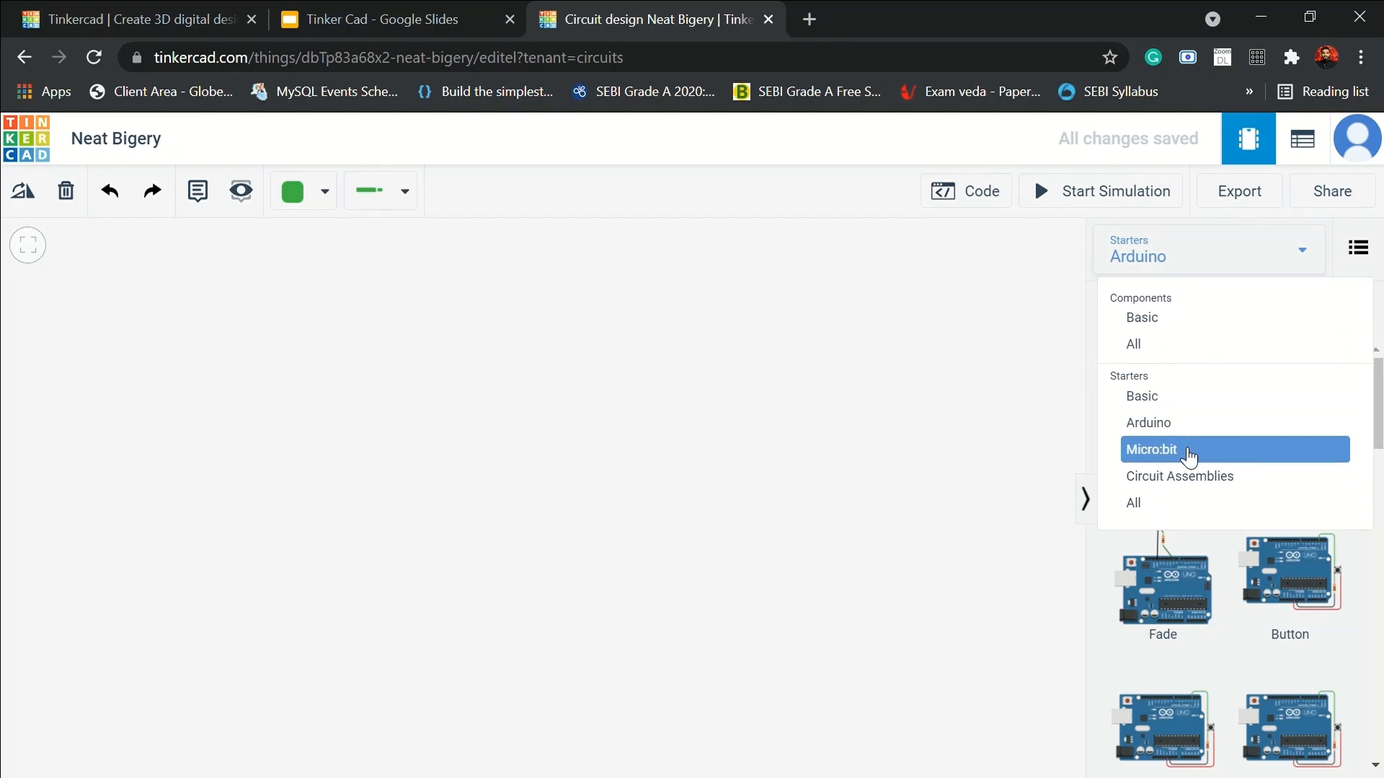
pyautogui.click(1189, 452)
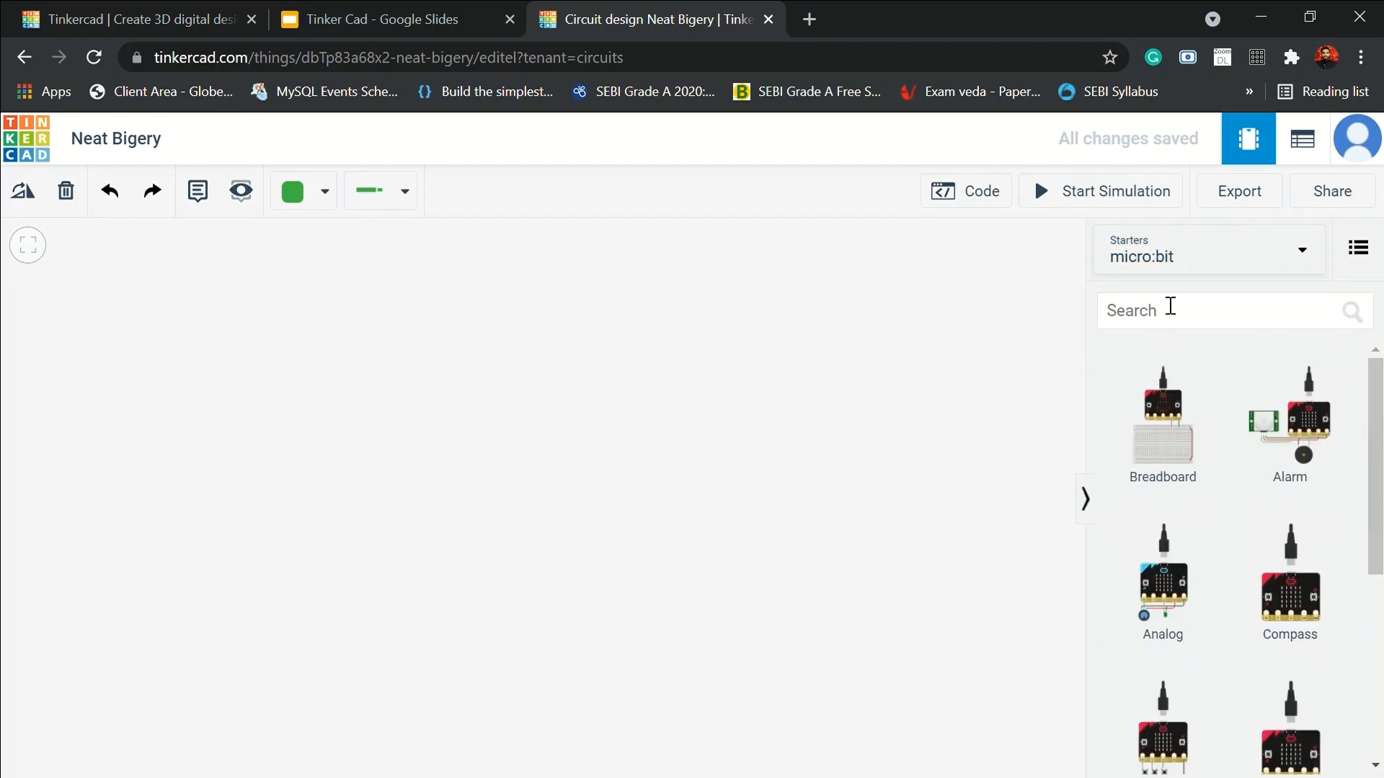
pyautogui.click(1164, 268)
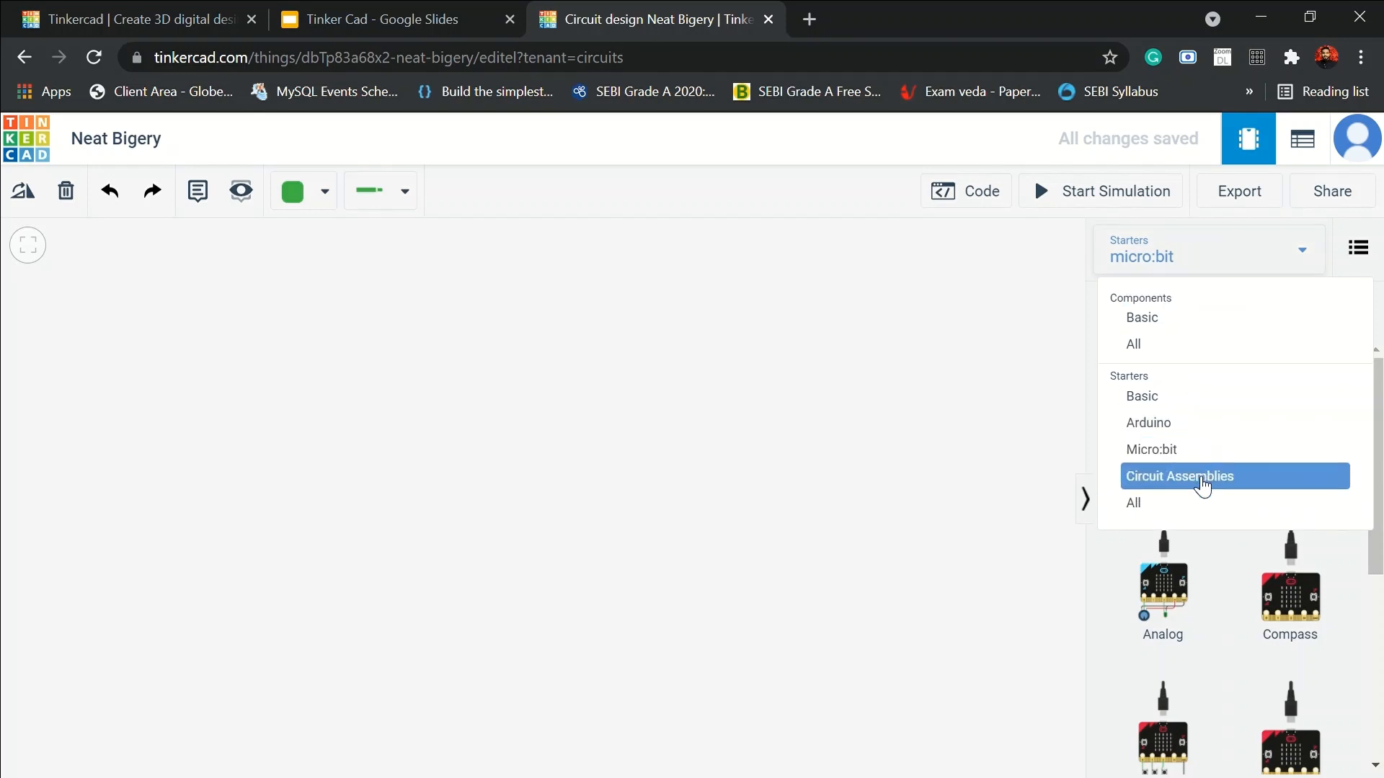
pyautogui.click(1202, 485)
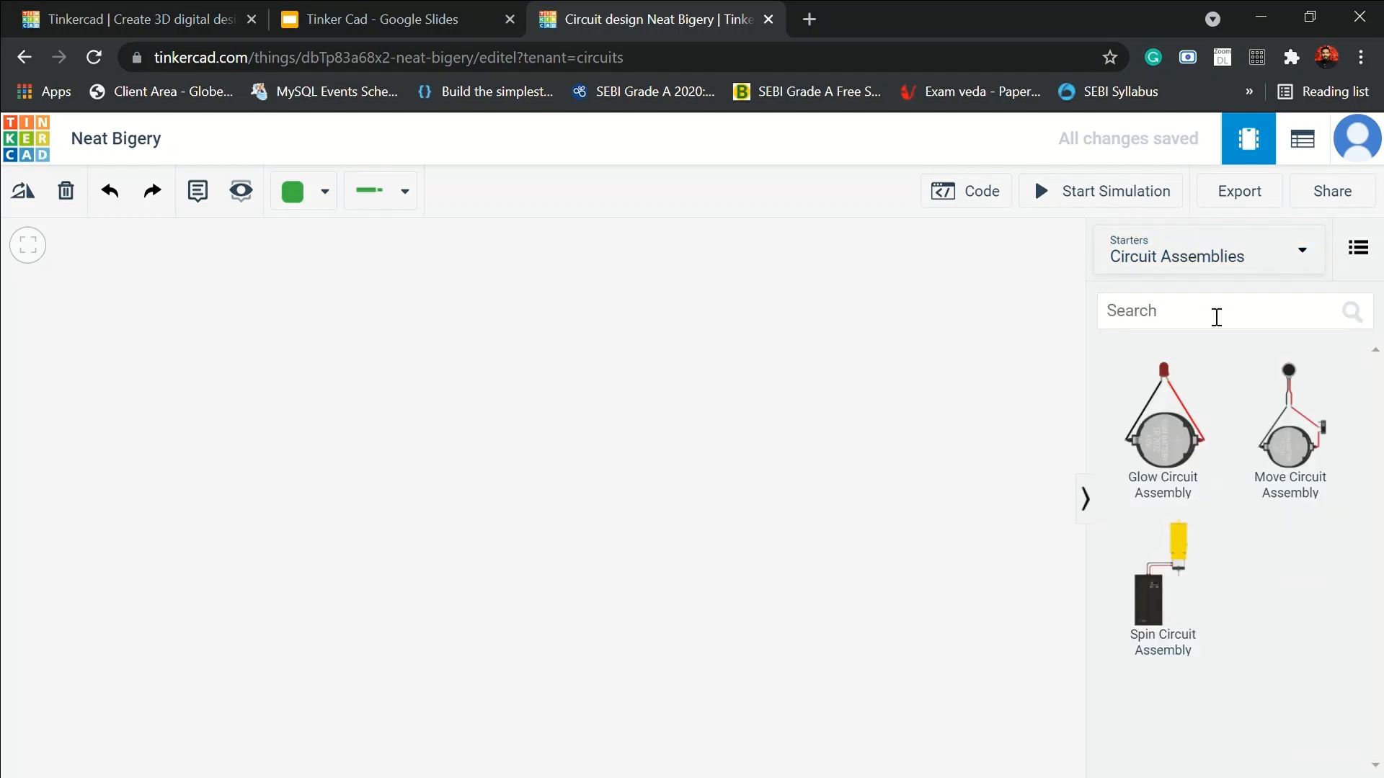
# Return the library to Basic components and look through its batteries, breadboard and controller boards.
pyautogui.click(1174, 261)
pyautogui.click(1180, 322)
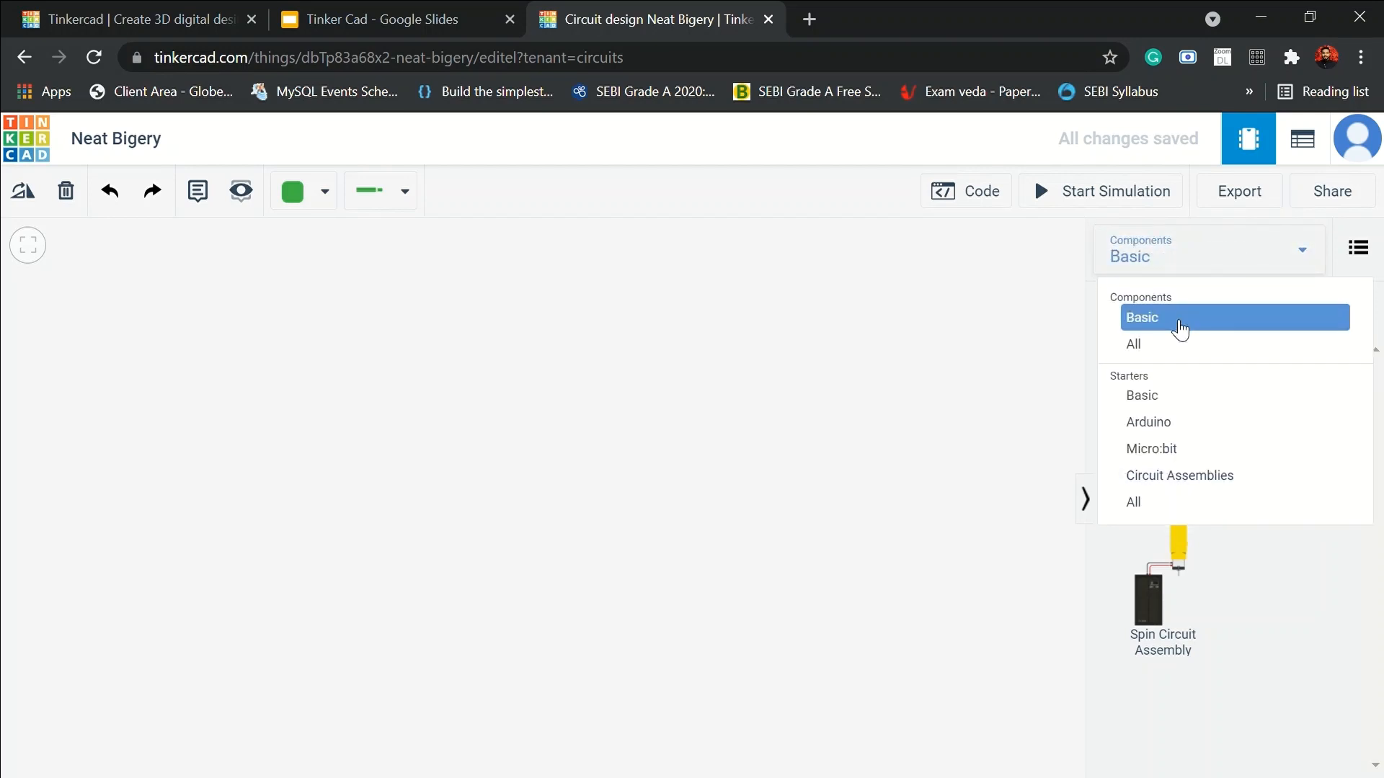
pyautogui.click(1174, 260)
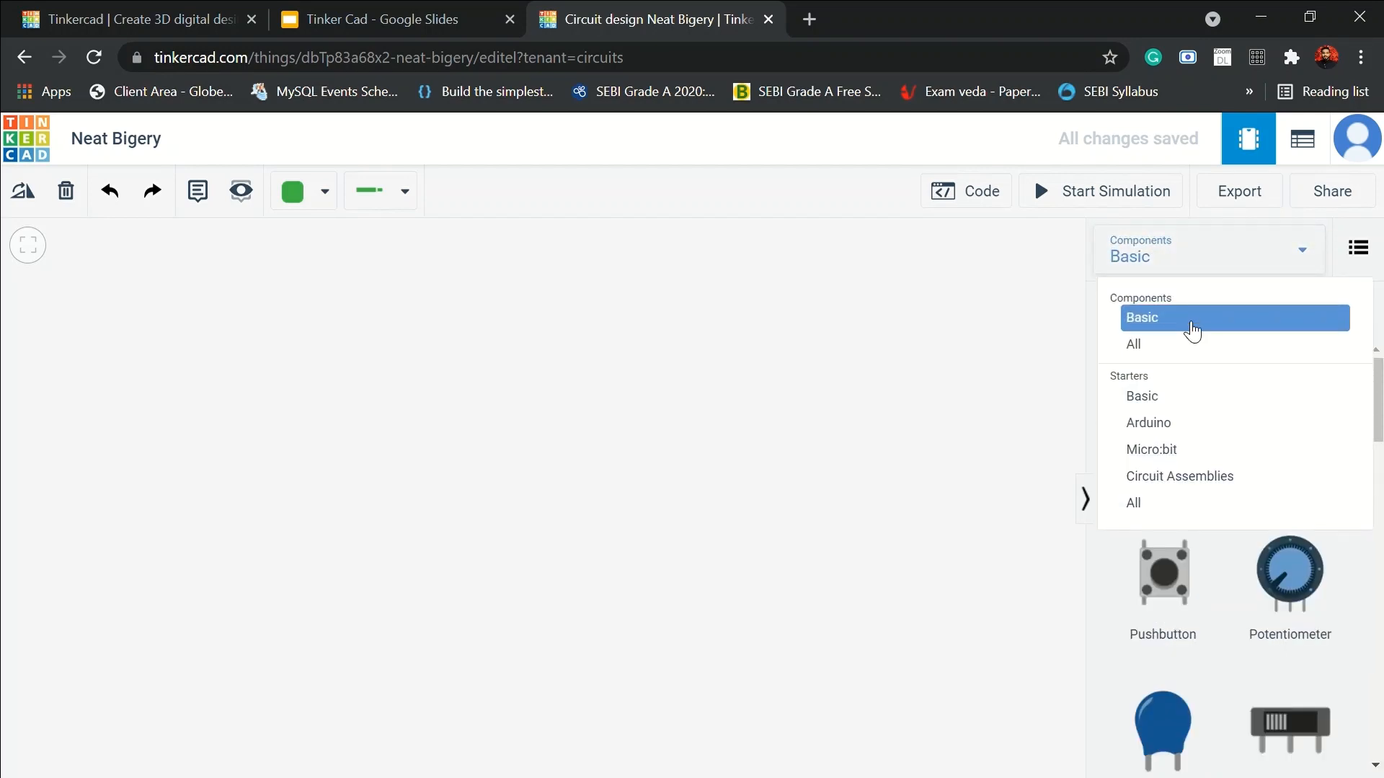
pyautogui.click(1192, 318)
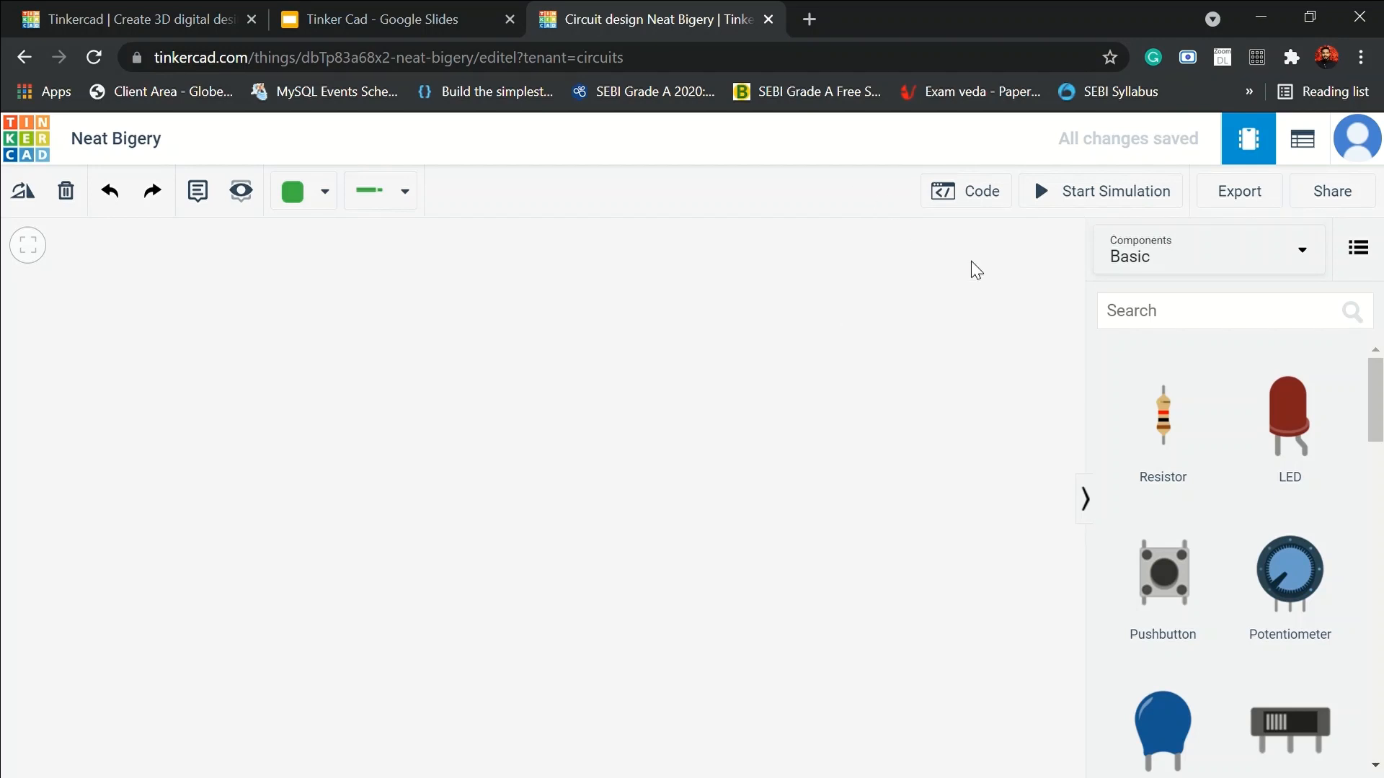
pyautogui.scroll(-5, 1266, 480)
pyautogui.scroll(-3, 1266, 479)
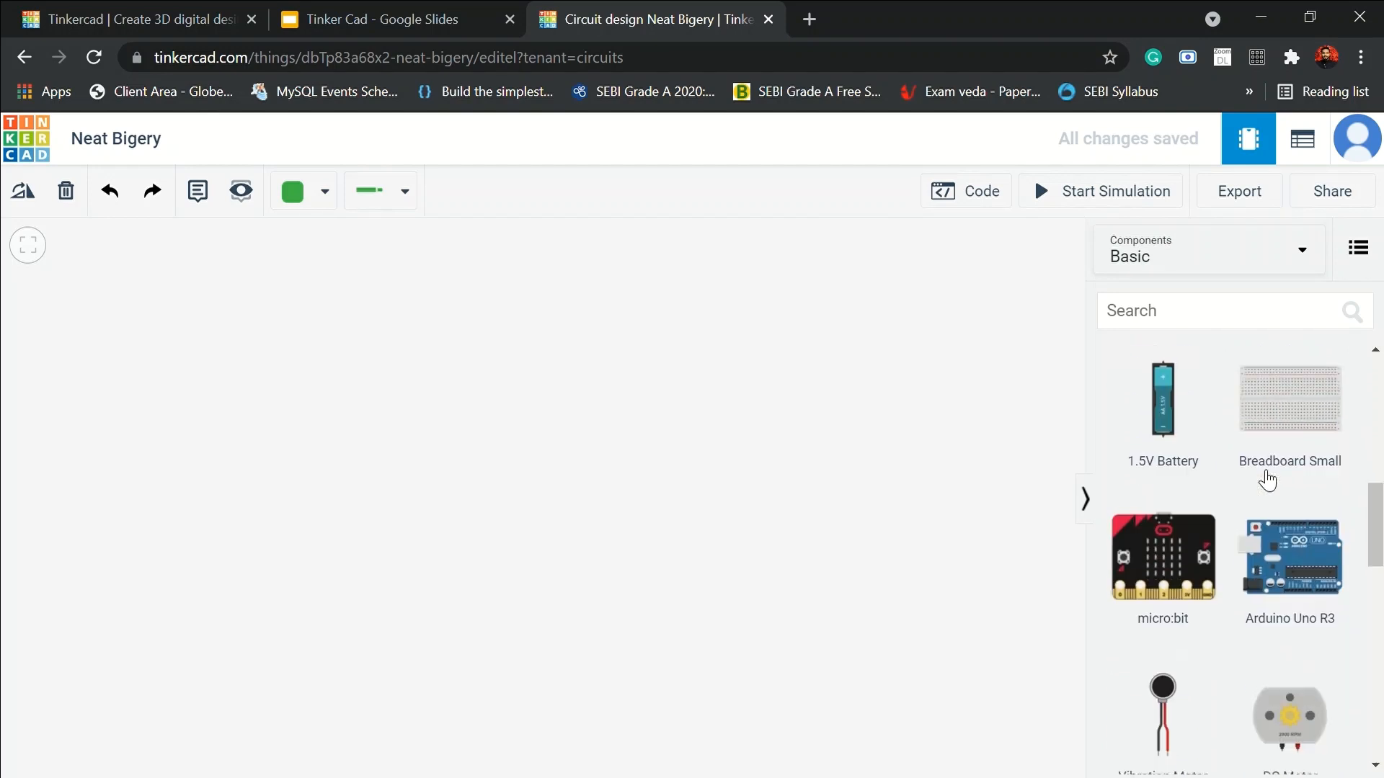
pyautogui.scroll(4, 1267, 479)
pyautogui.scroll(-1, 1267, 479)
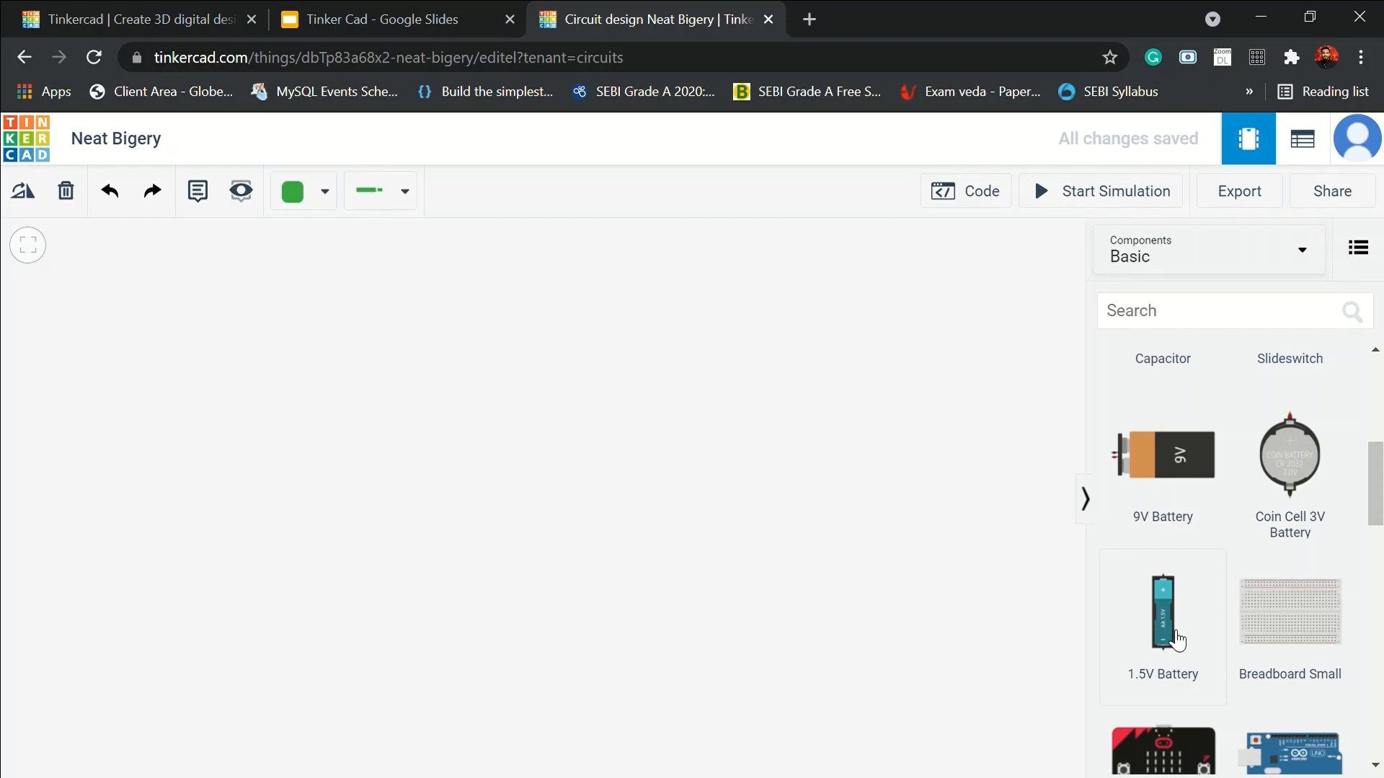
# Add a 1.5V Battery to the empty workspace and open the Volt slide in the Google Slides presentation.
pyautogui.moveTo(1177, 640); pyautogui.dragTo(288, 345)
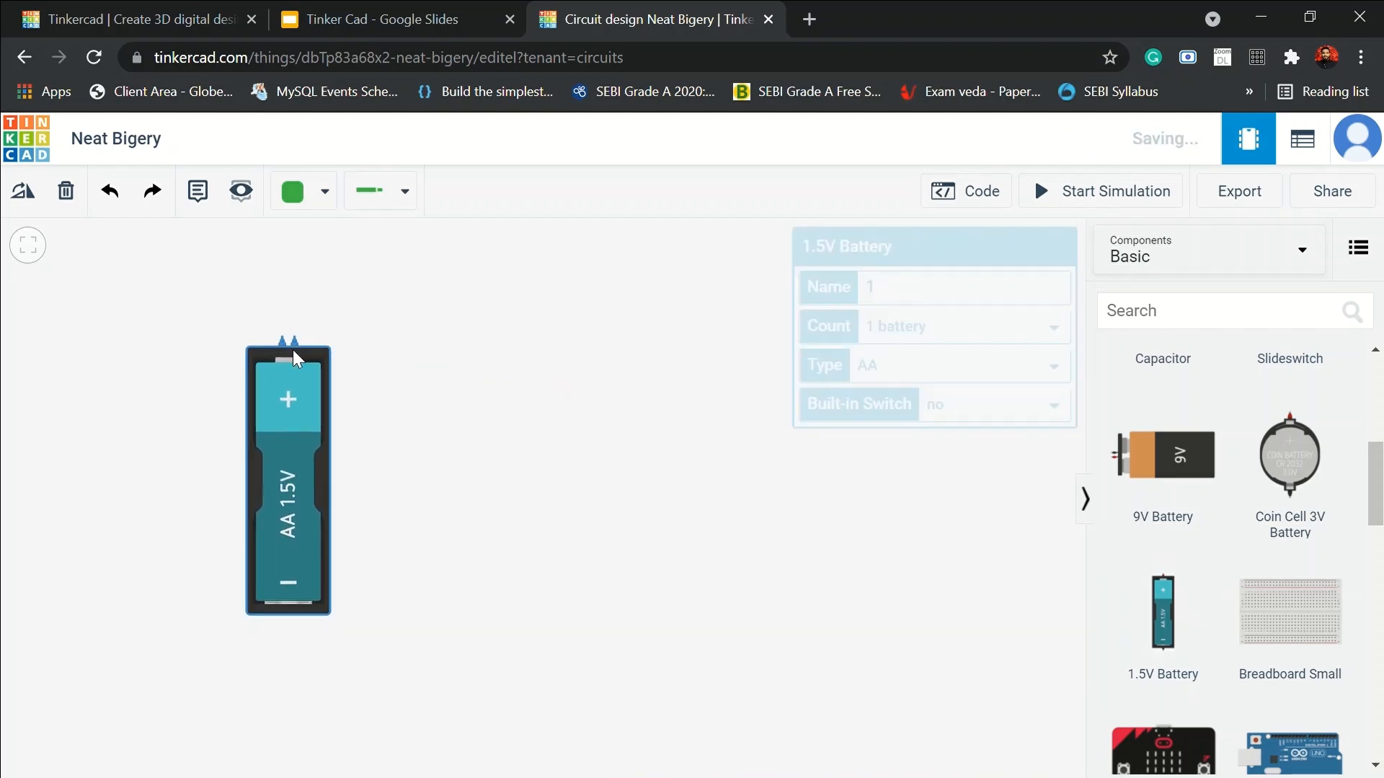
pyautogui.click(352, 477)
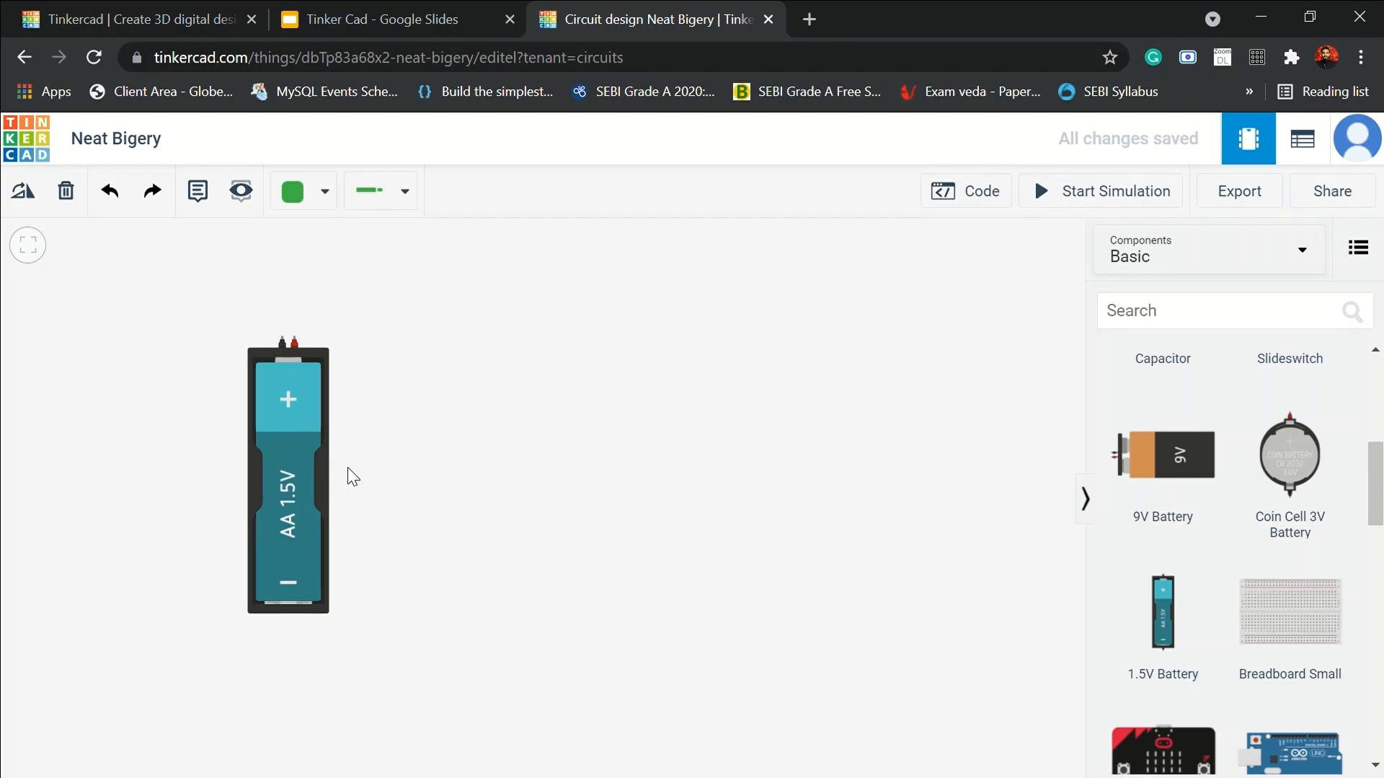
pyautogui.click(390, 19)
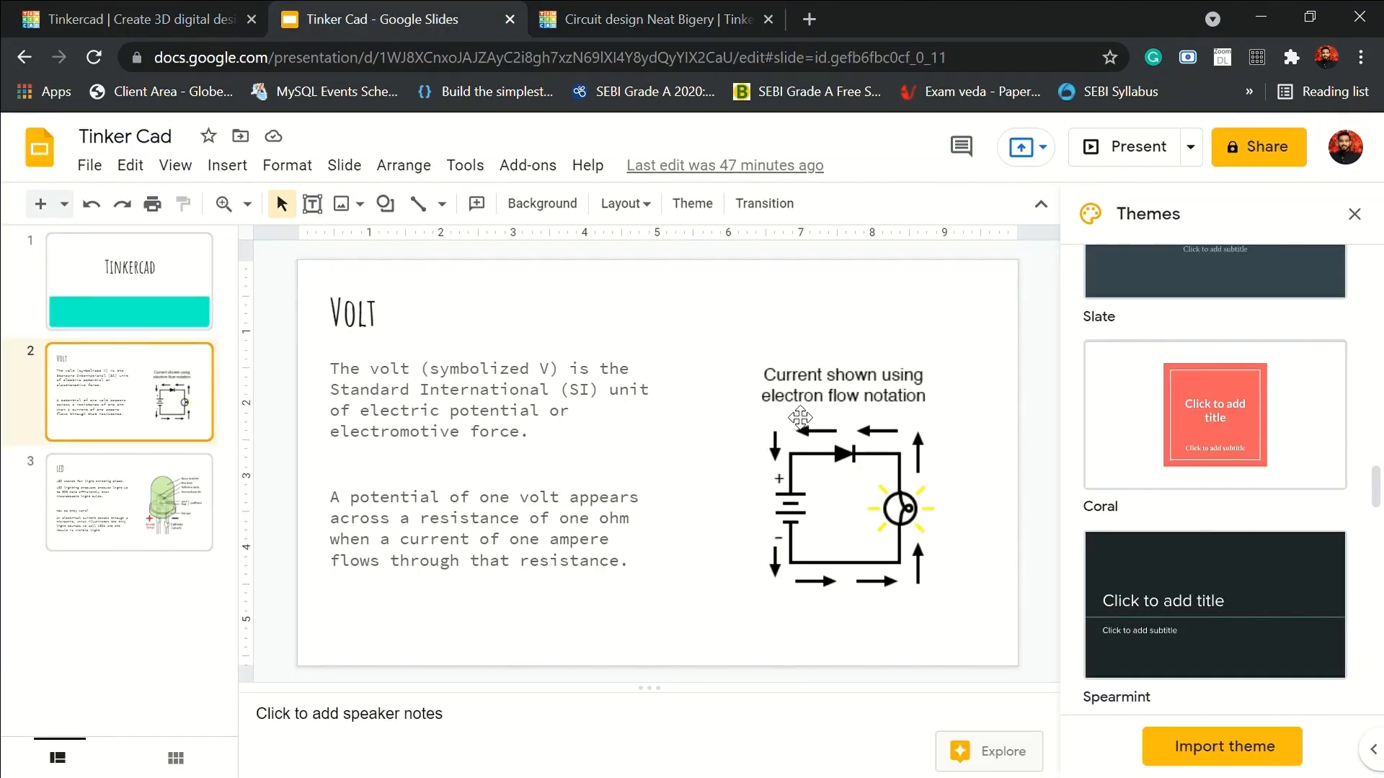
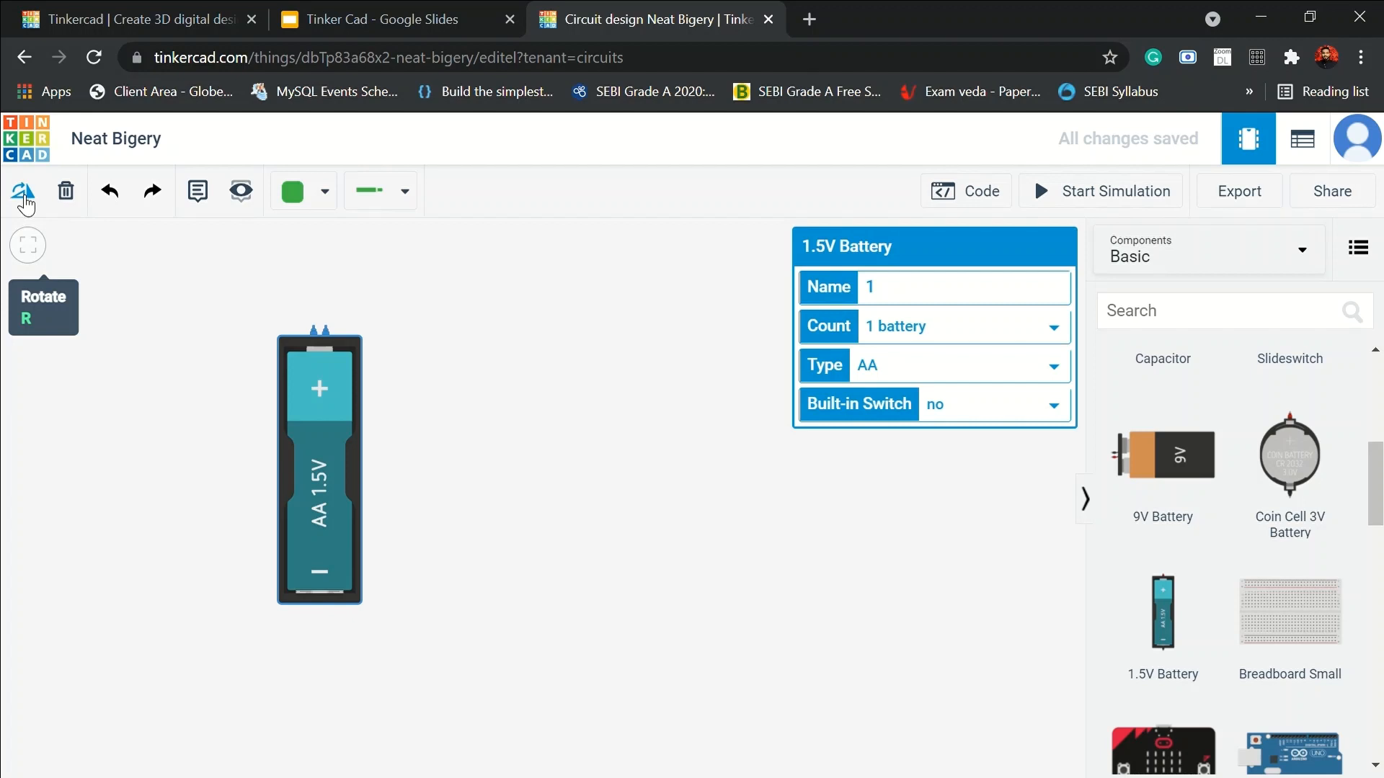
# Rotate the 1.5V battery to horizontal with its terminals facing right, and move it slightly down and to the right.
pyautogui.click(24, 199)
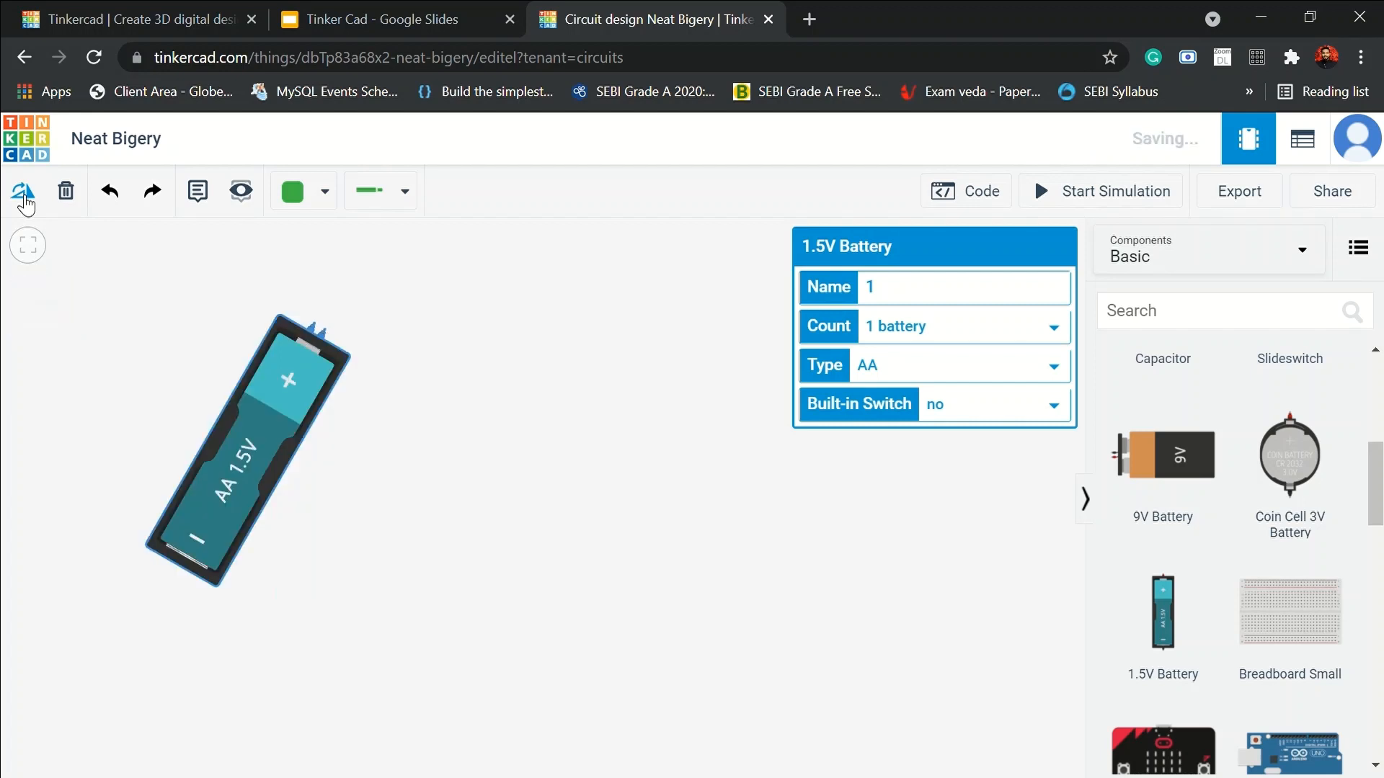
pyautogui.click(24, 199)
pyautogui.click(24, 199)
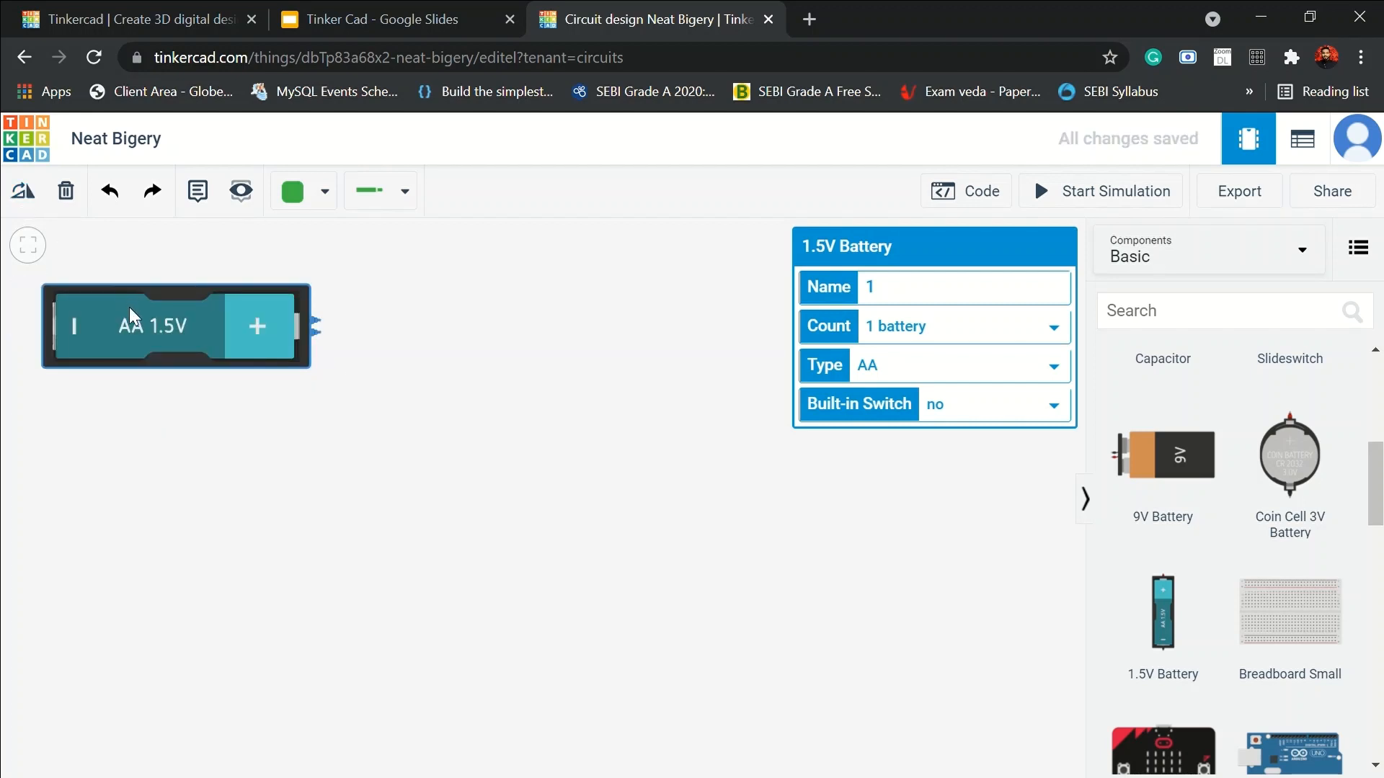
pyautogui.moveTo(130, 315); pyautogui.dragTo(209, 370)
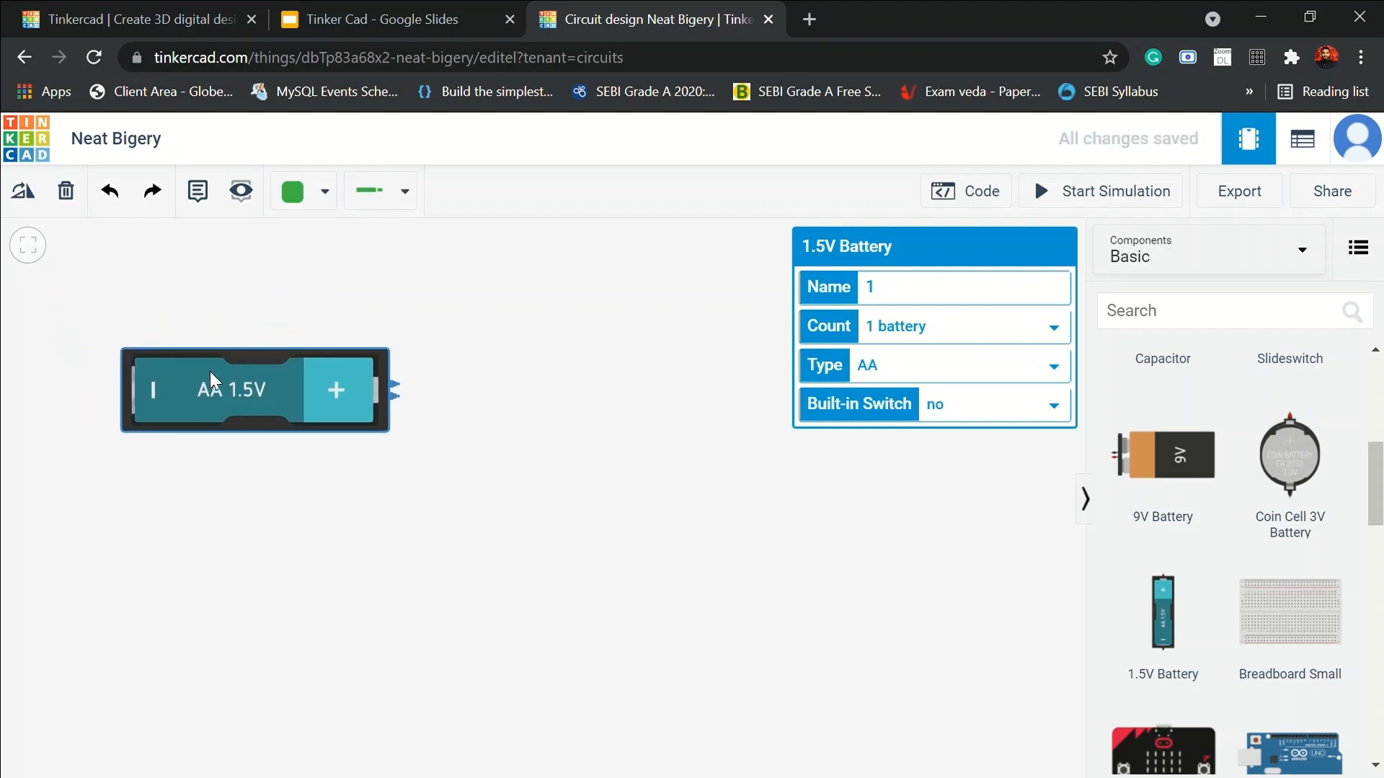
pyautogui.click(404, 508)
# Try counts of 2 and 4 batteries and the AAA type on the battery pack, returning the type to AA.
pyautogui.click(283, 369)
pyautogui.click(903, 372)
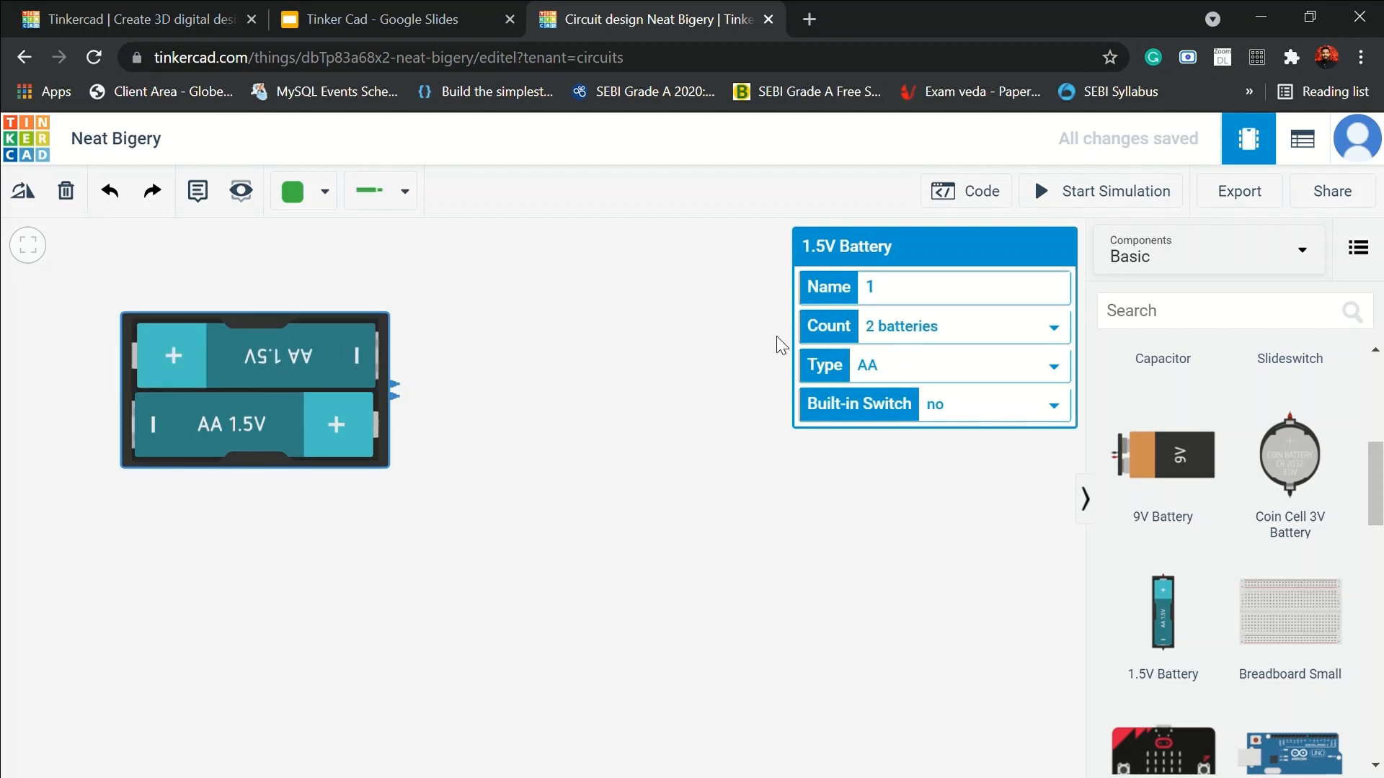
pyautogui.click(886, 321)
pyautogui.click(881, 418)
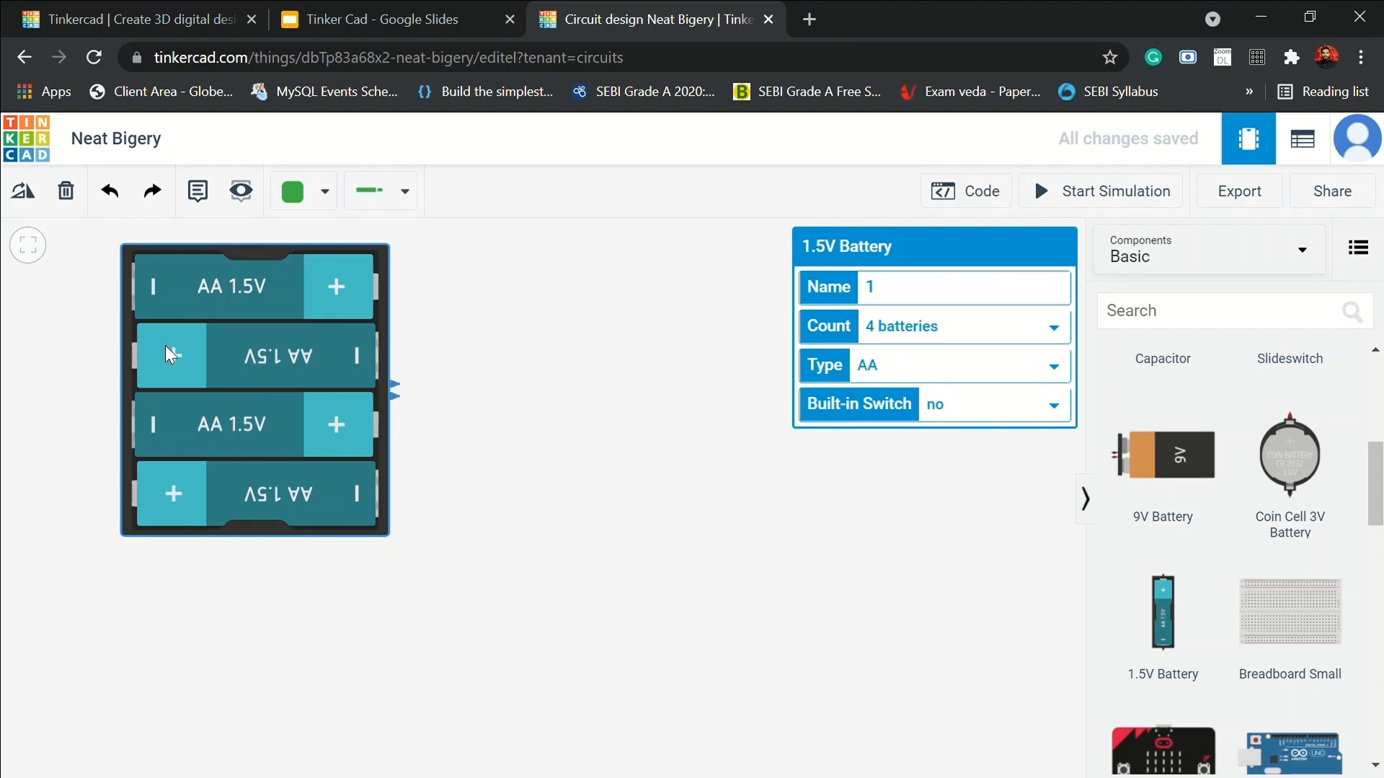
pyautogui.click(871, 408)
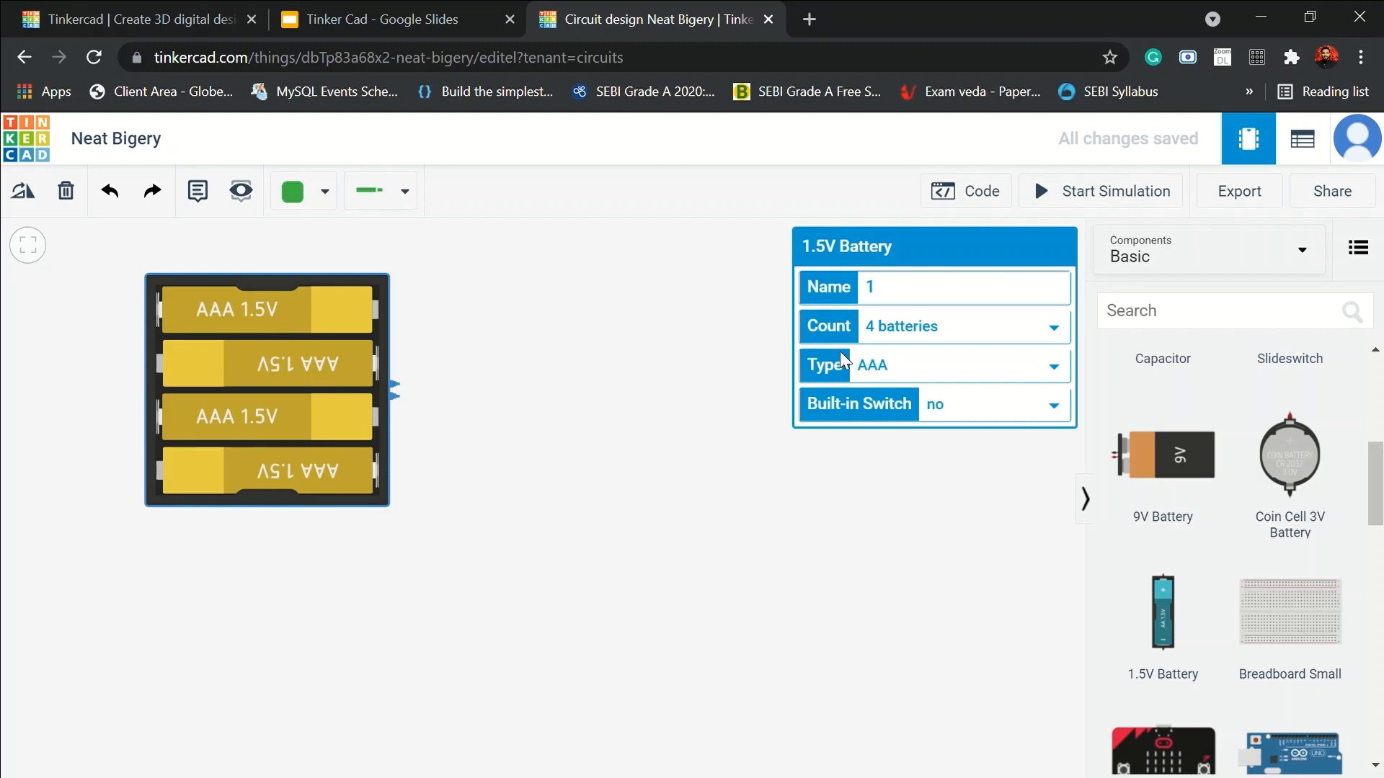
pyautogui.click(869, 393)
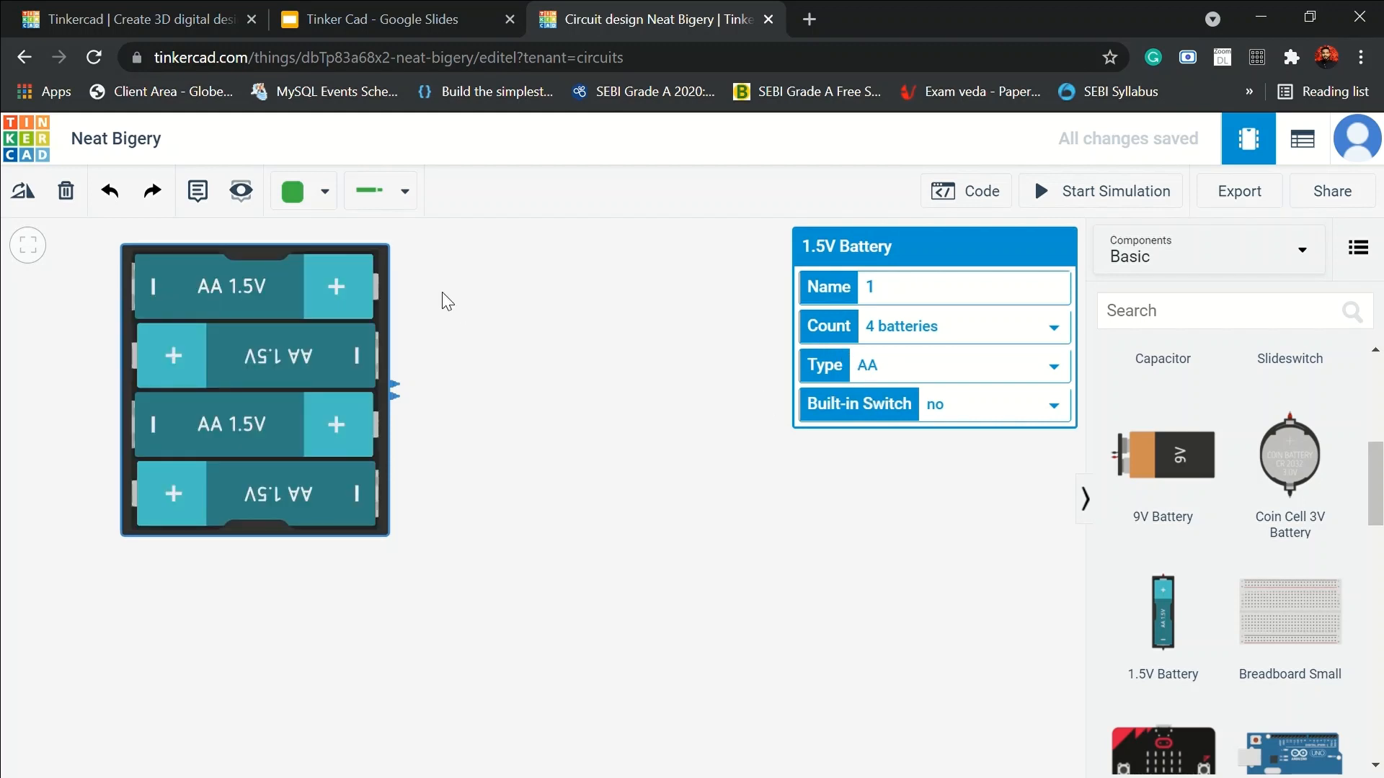
# Set the battery pack's count to 2 batteries.
pyautogui.click(911, 326)
pyautogui.click(909, 372)
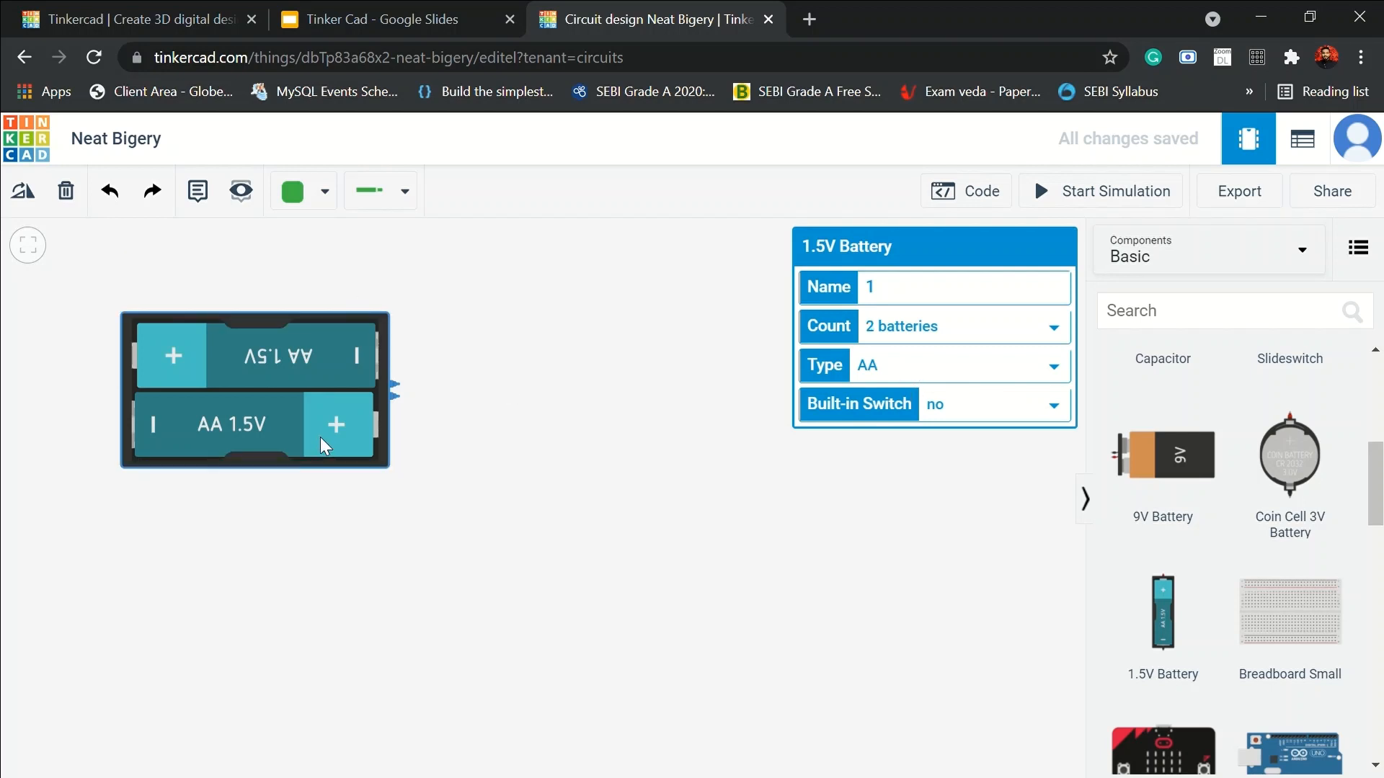
pyautogui.click(573, 427)
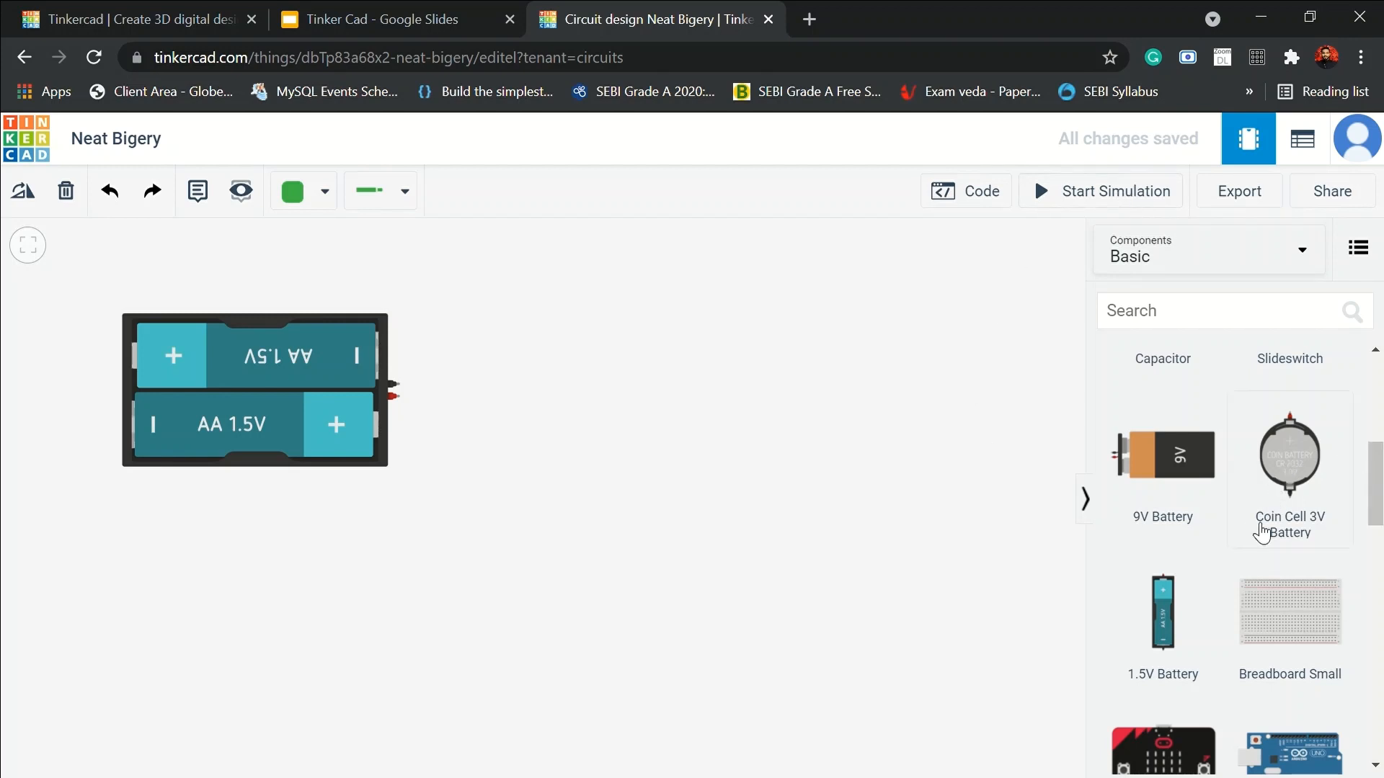
# Add an LED from the Basic components and position it to the right of the battery pack.
pyautogui.scroll(4, 1261, 512)
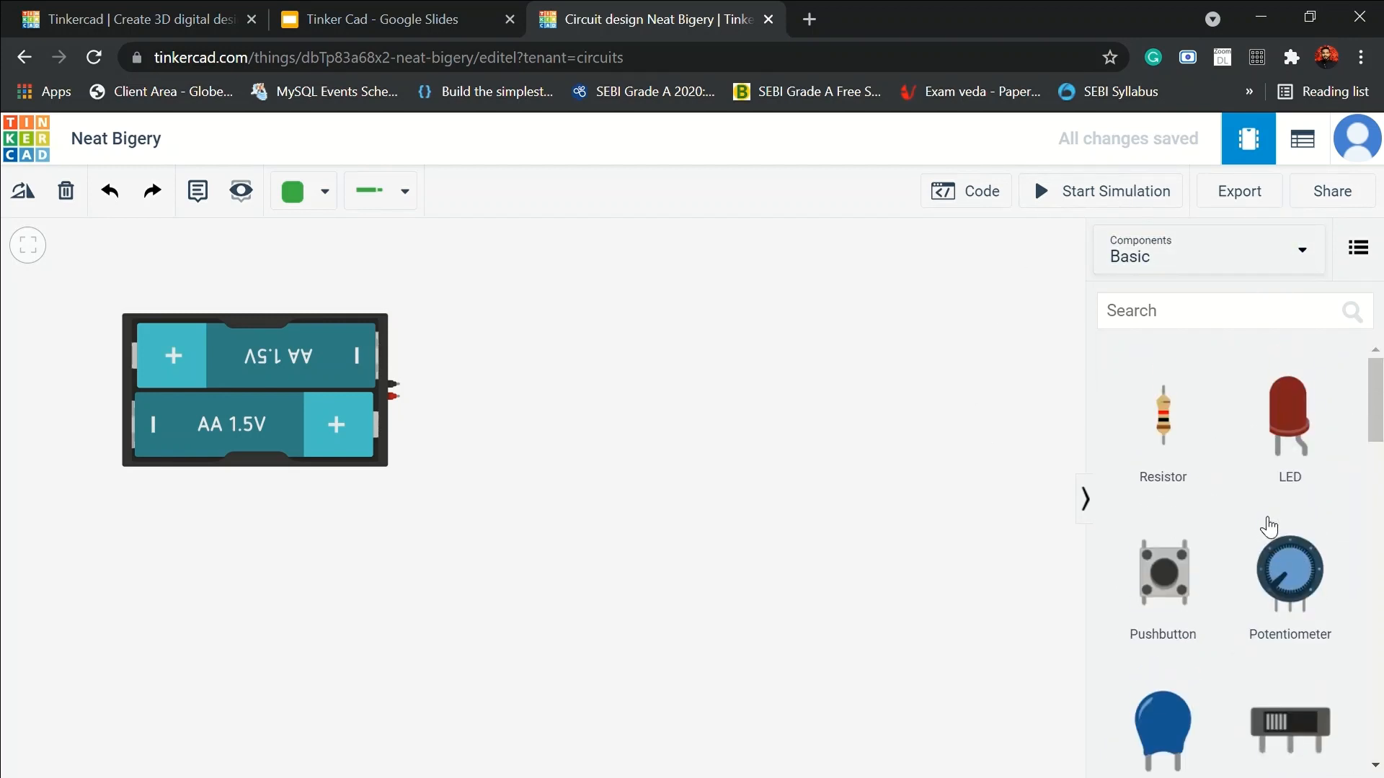
pyautogui.moveTo(1232, 426); pyautogui.dragTo(772, 370)
pyautogui.click(611, 386)
pyautogui.moveTo(608, 369); pyautogui.dragTo(610, 357)
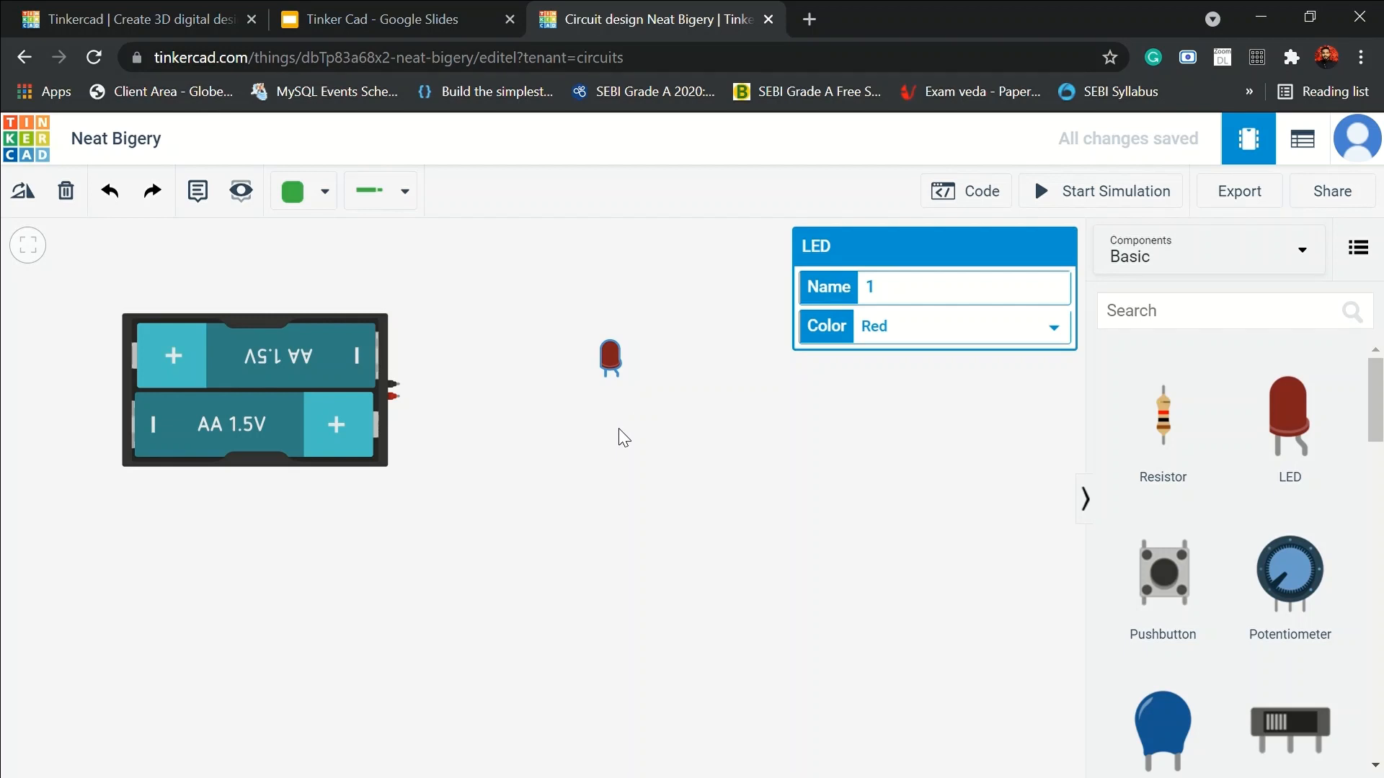
# Wire the battery pack's positive terminal to the LED's right leg with one bend below the LED.
pyautogui.click(399, 397)
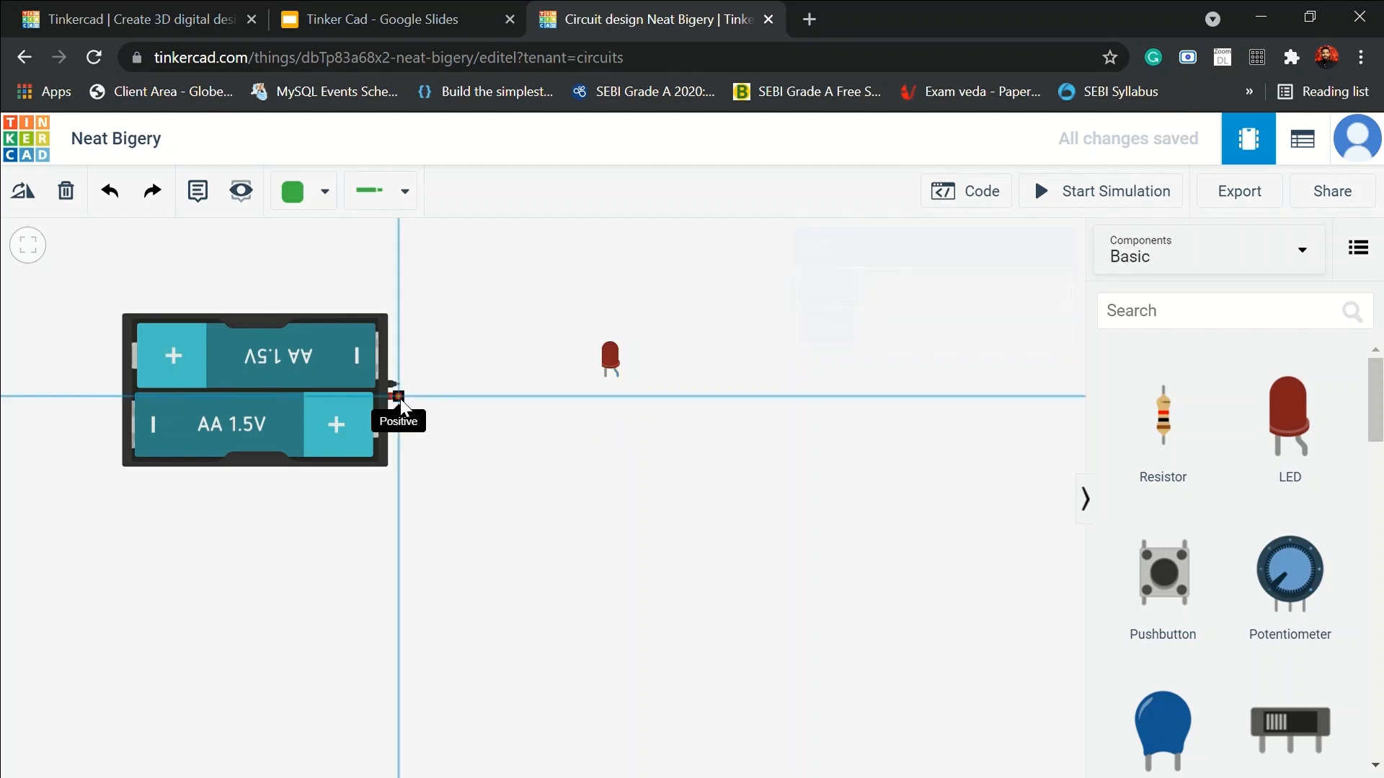
pyautogui.click(620, 399)
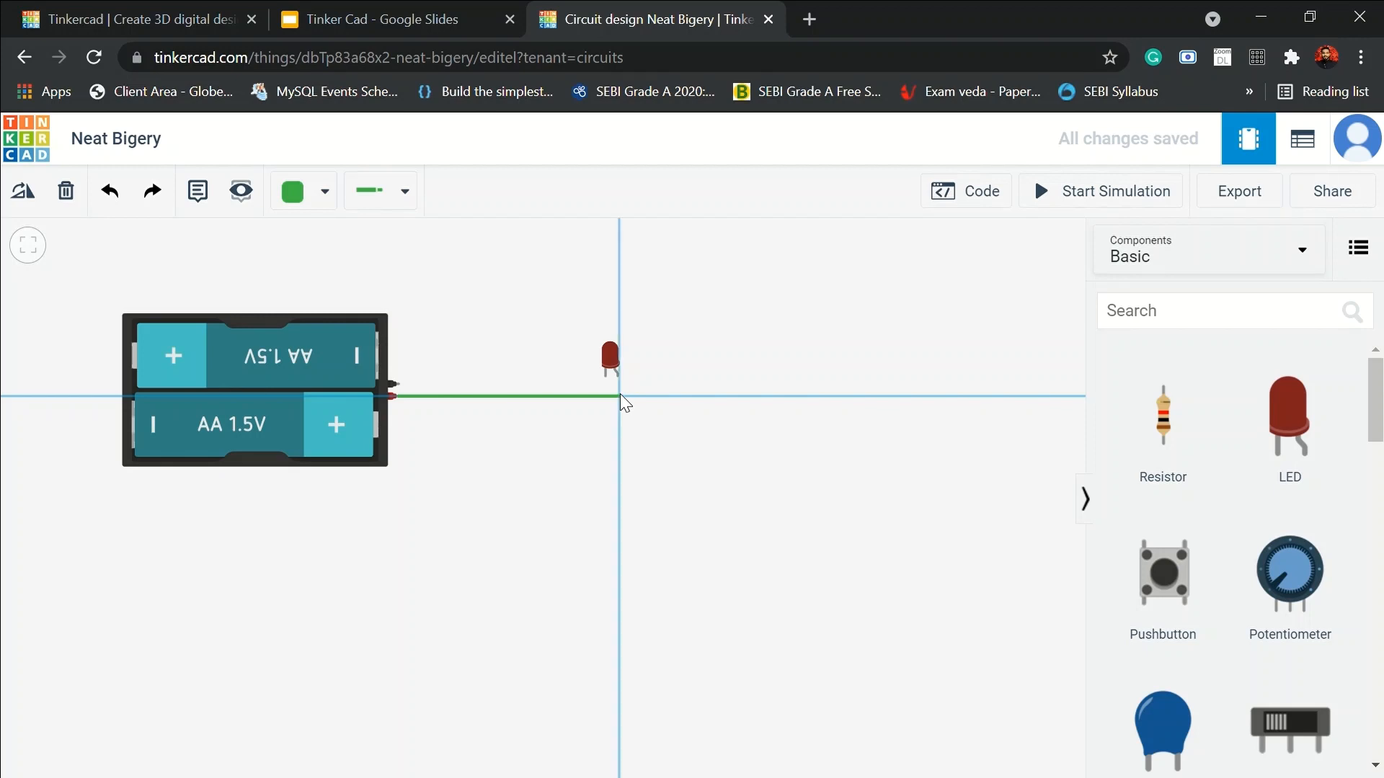
pyautogui.click(620, 377)
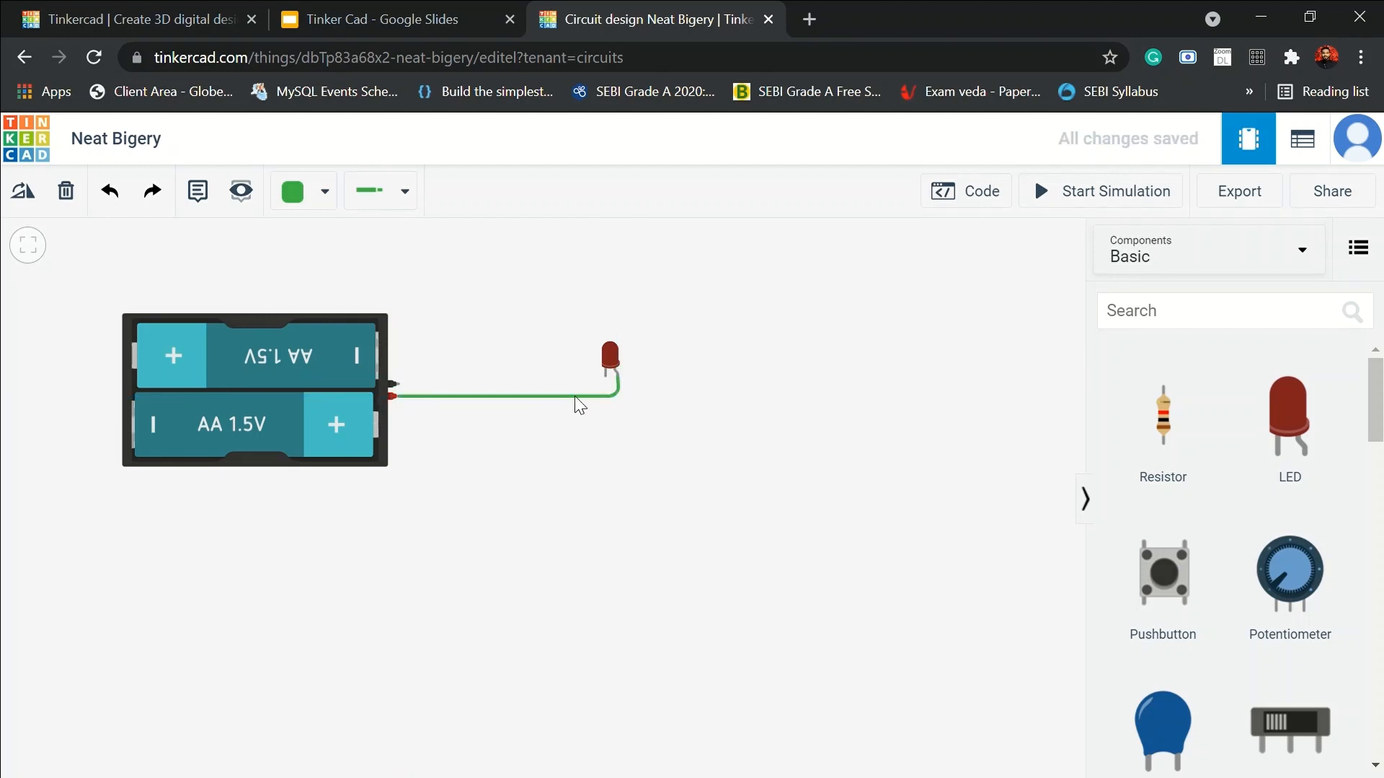
# View the wire type options and set the positive wire's color to Red.
pyautogui.click(538, 396)
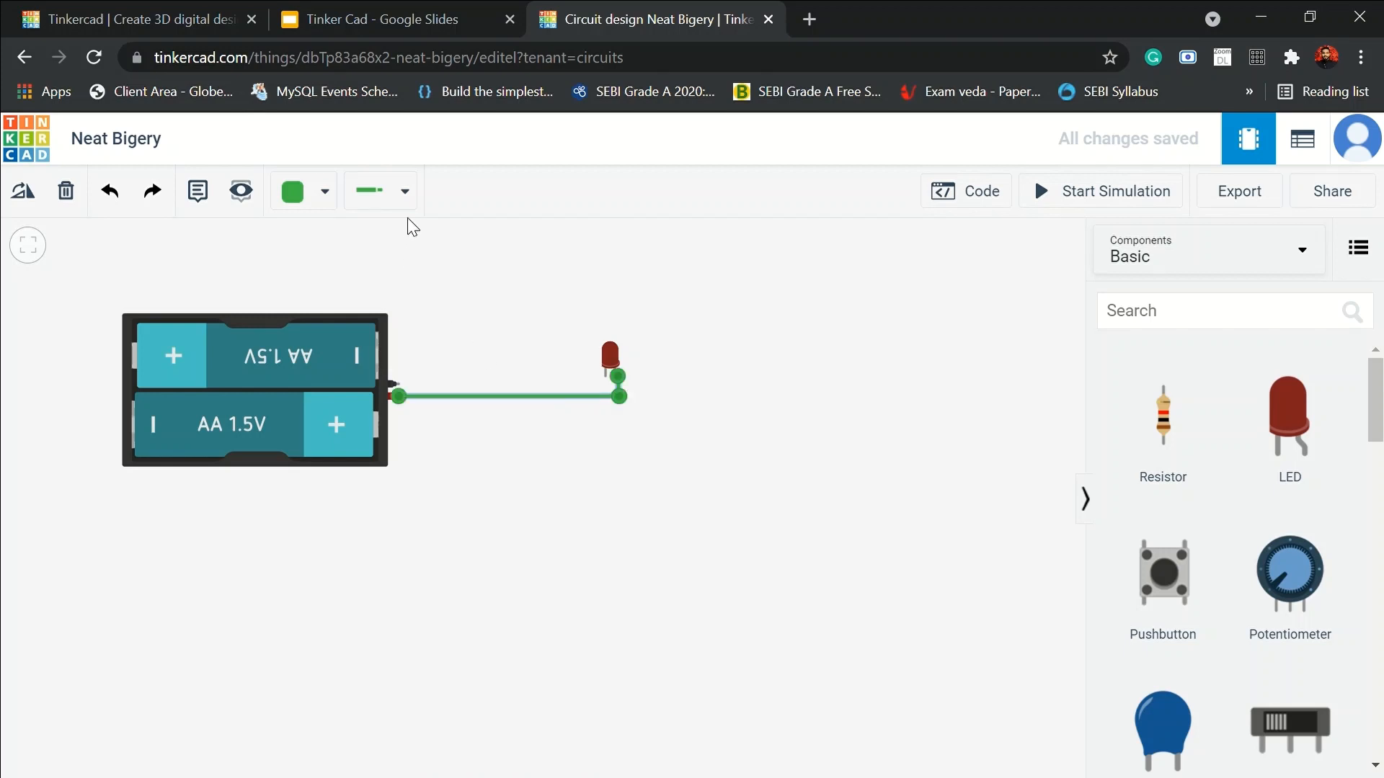
pyautogui.click(401, 192)
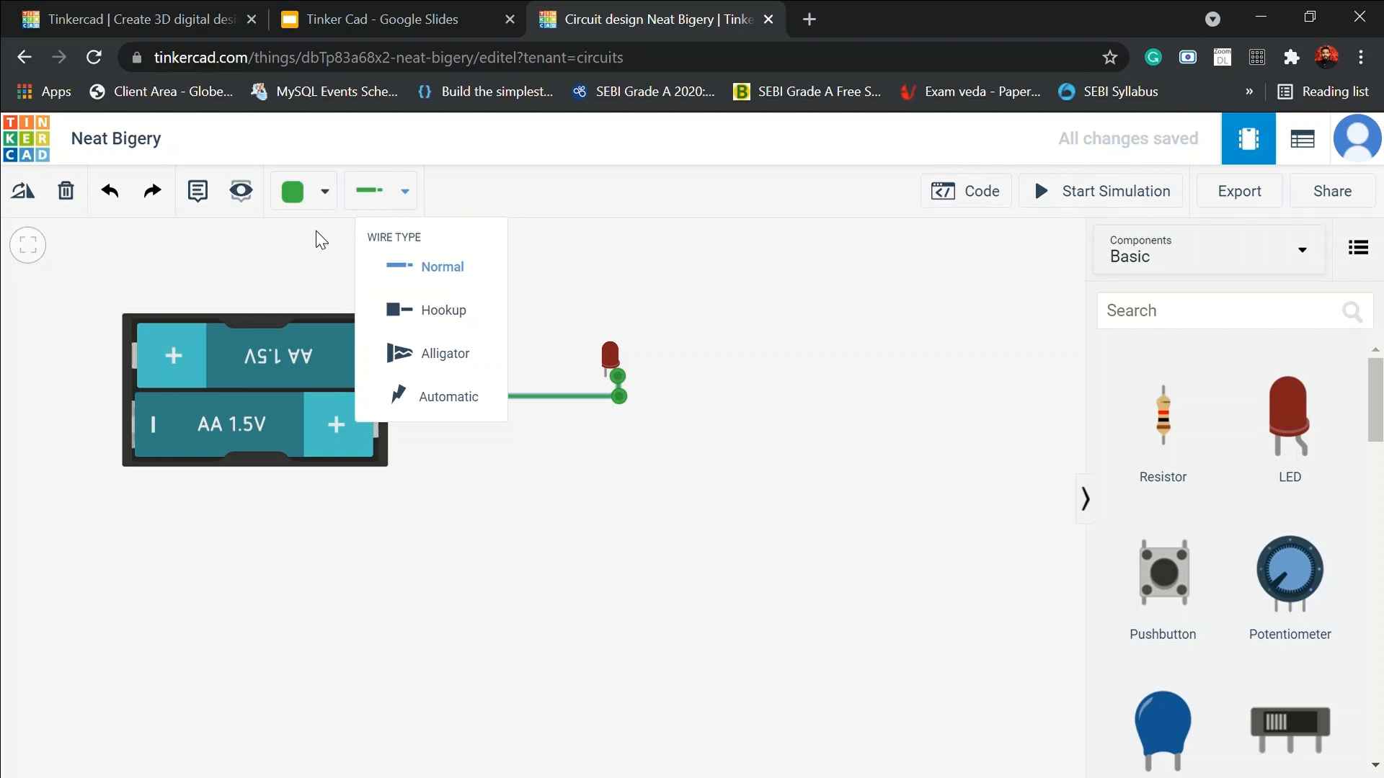
pyautogui.click(297, 193)
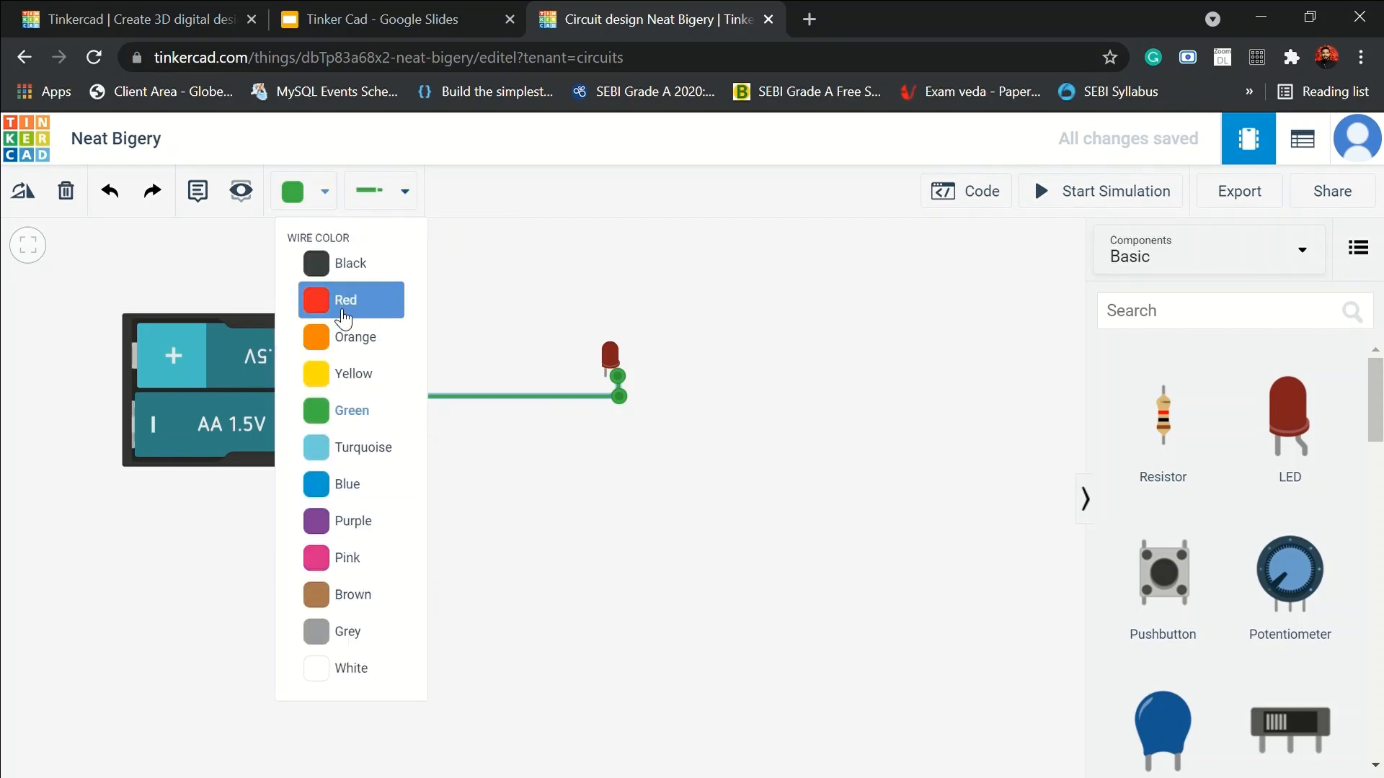
pyautogui.click(335, 301)
pyautogui.click(573, 469)
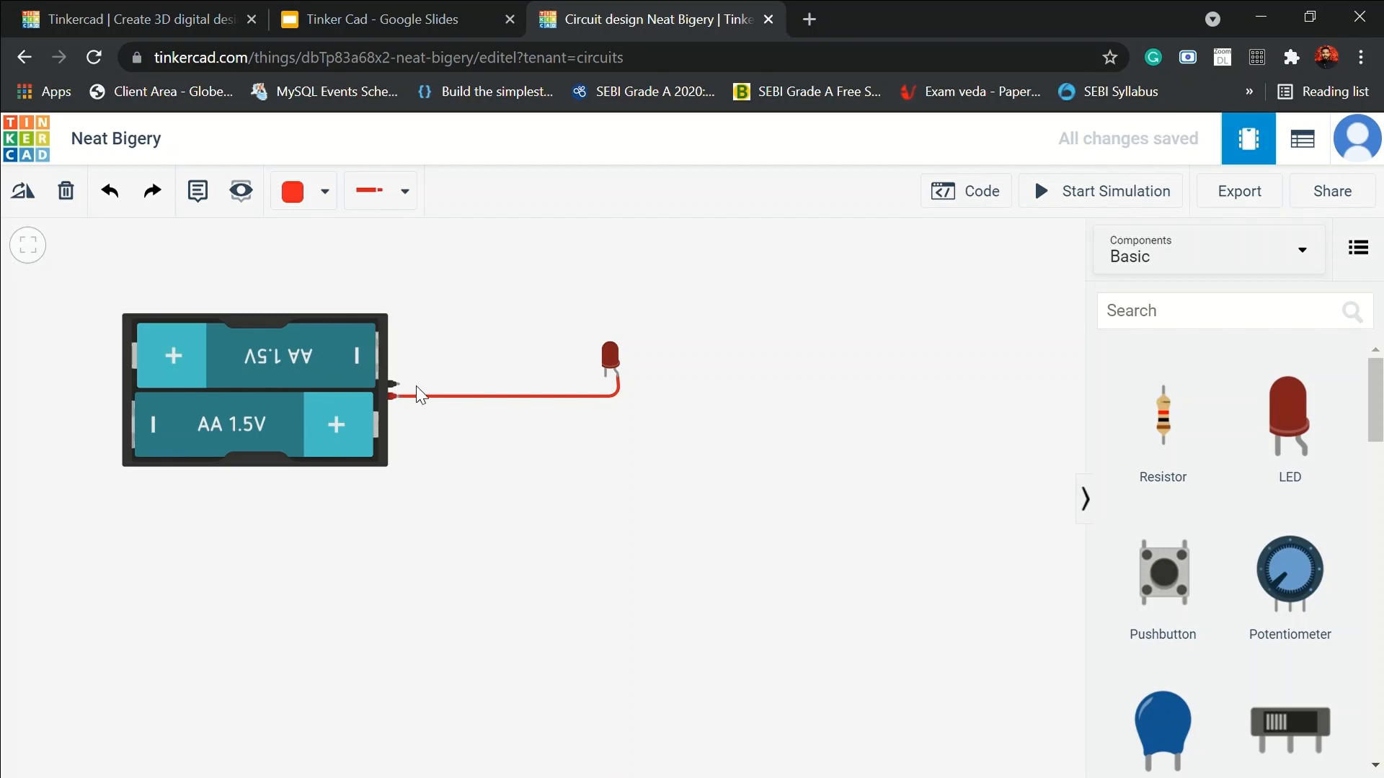
# Choose Black as the wire color and connect the battery pack's negative terminal to the LED's left leg.
pyautogui.click(324, 192)
pyautogui.click(323, 265)
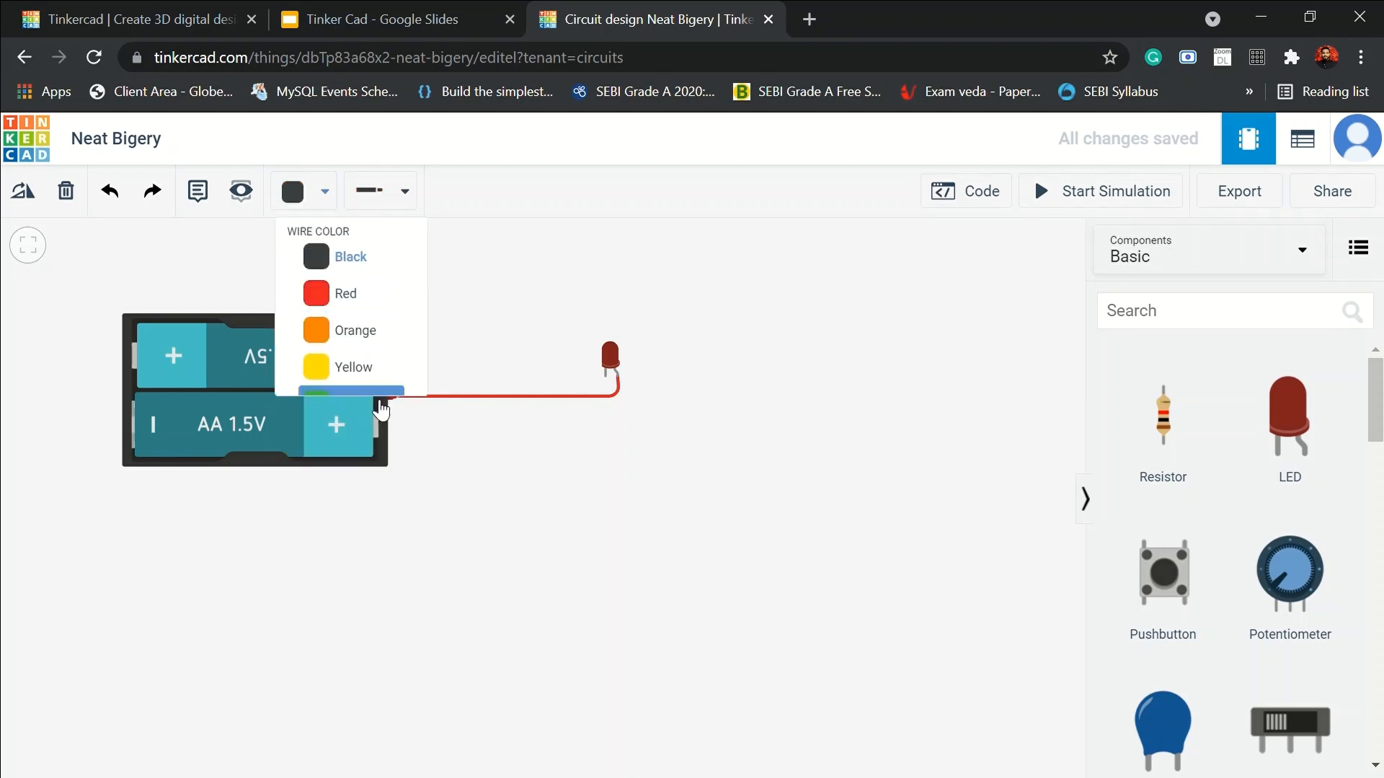
pyautogui.click(397, 389)
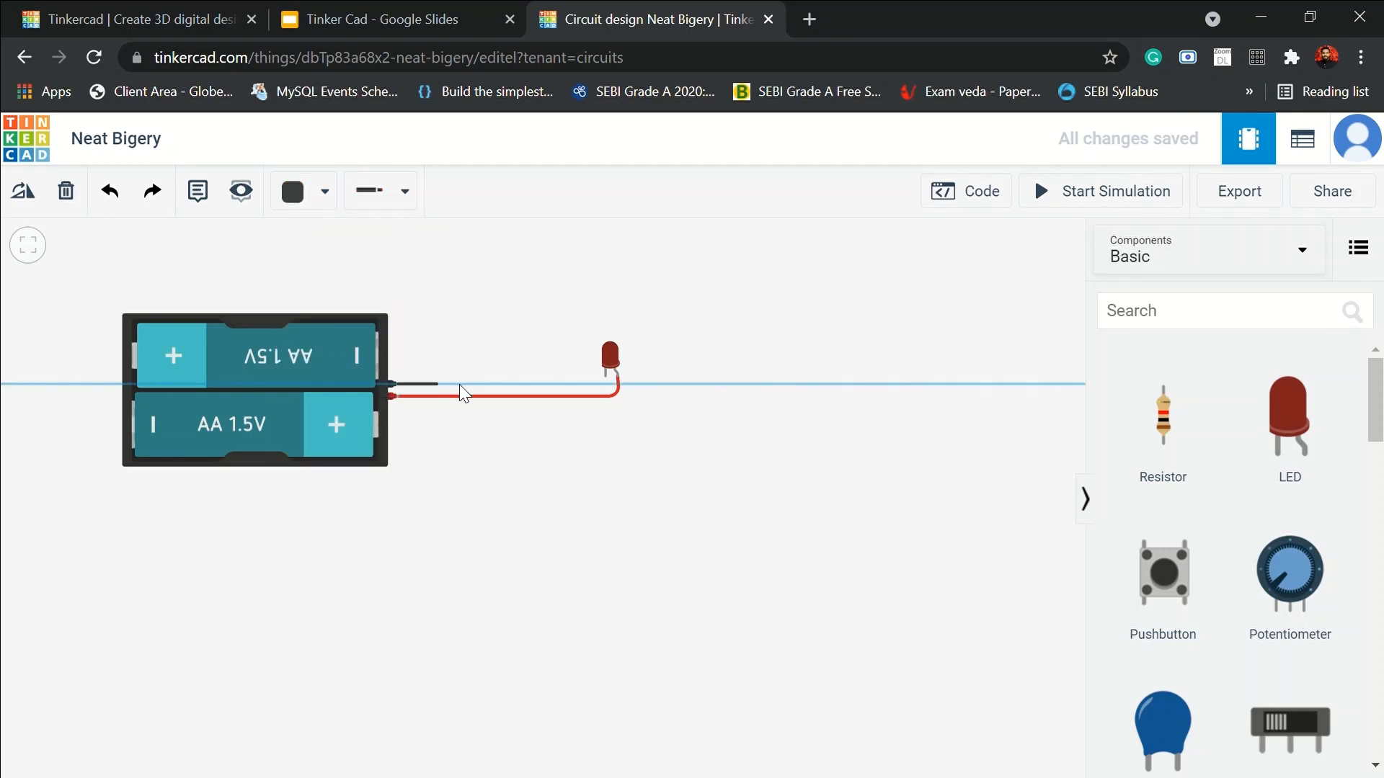
pyautogui.click(605, 375)
pyautogui.click(684, 391)
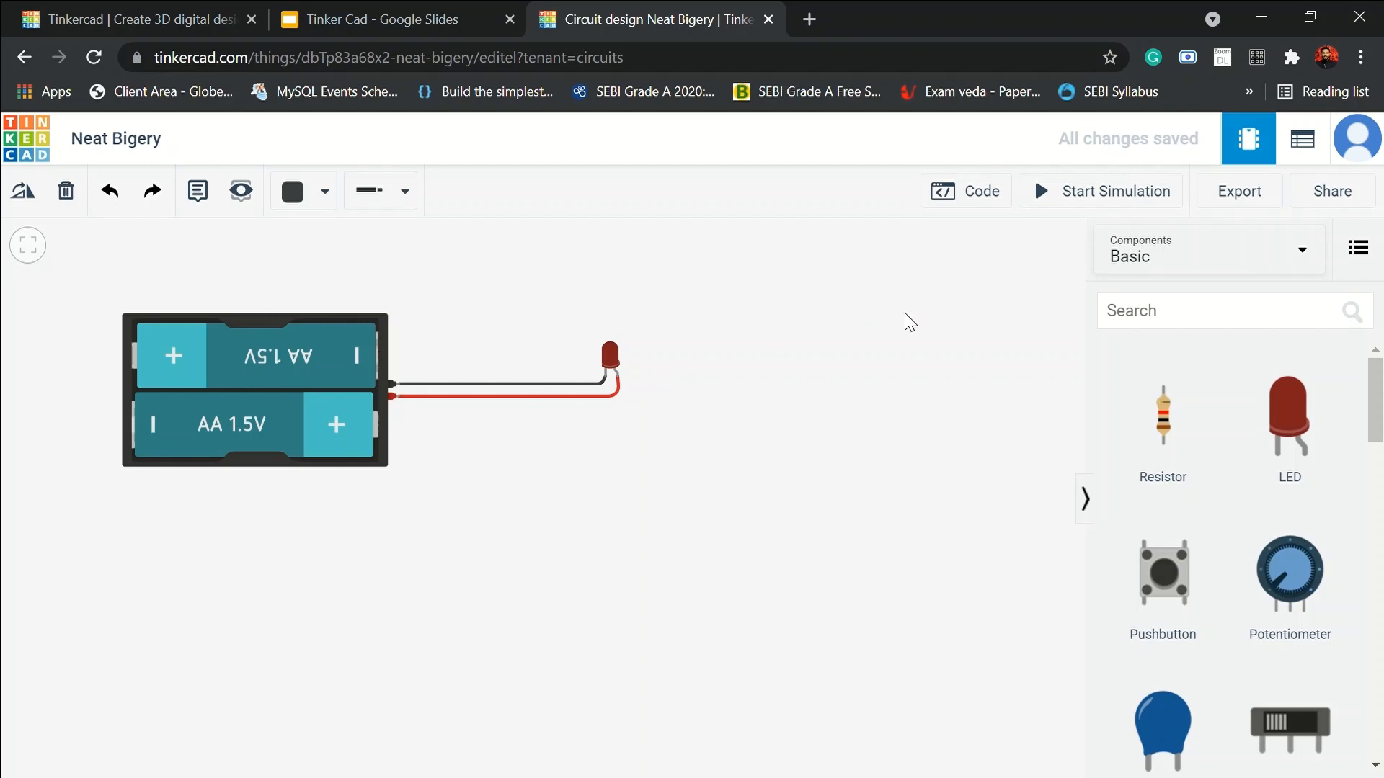
# Run the simulation, inspect the LED's behavior and stop the simulation.
pyautogui.click(1097, 202)
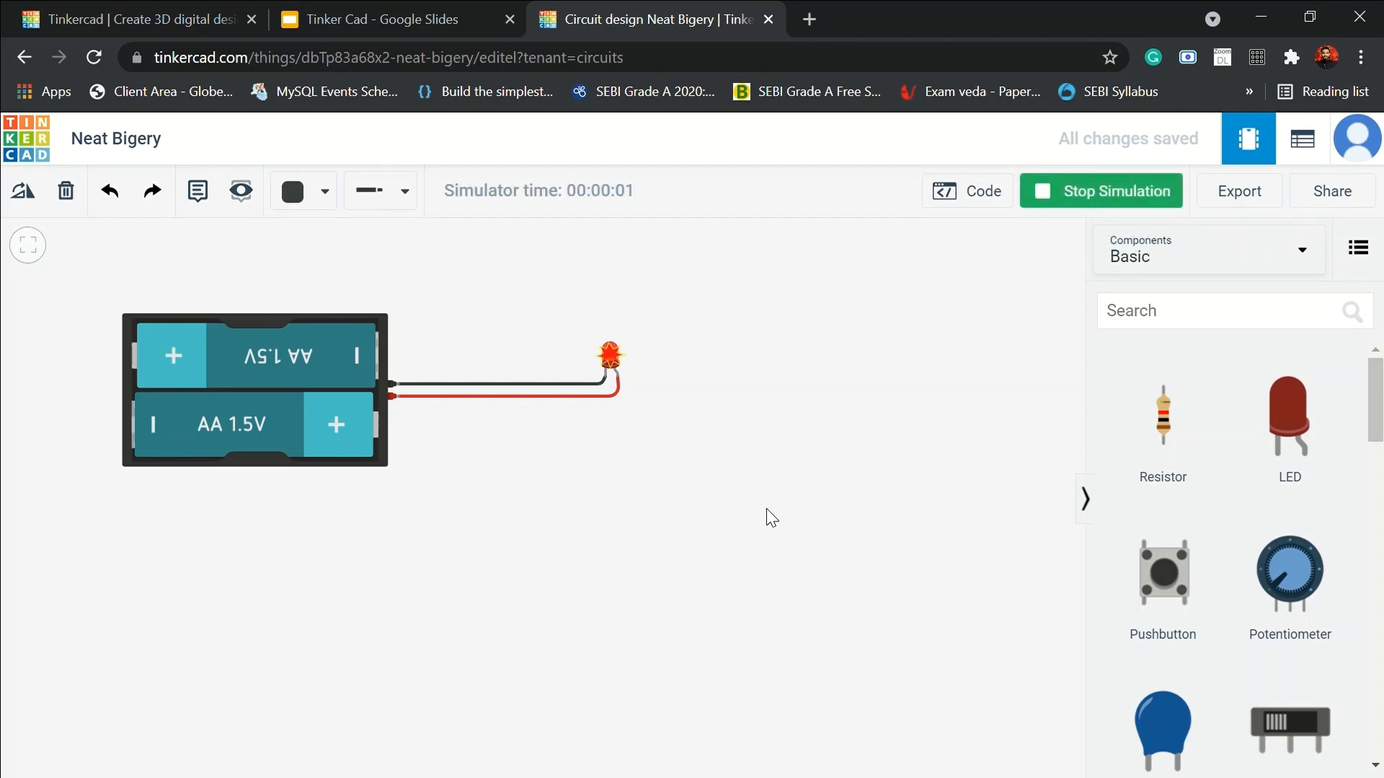
pyautogui.moveTo(612, 369)
pyautogui.click(1120, 199)
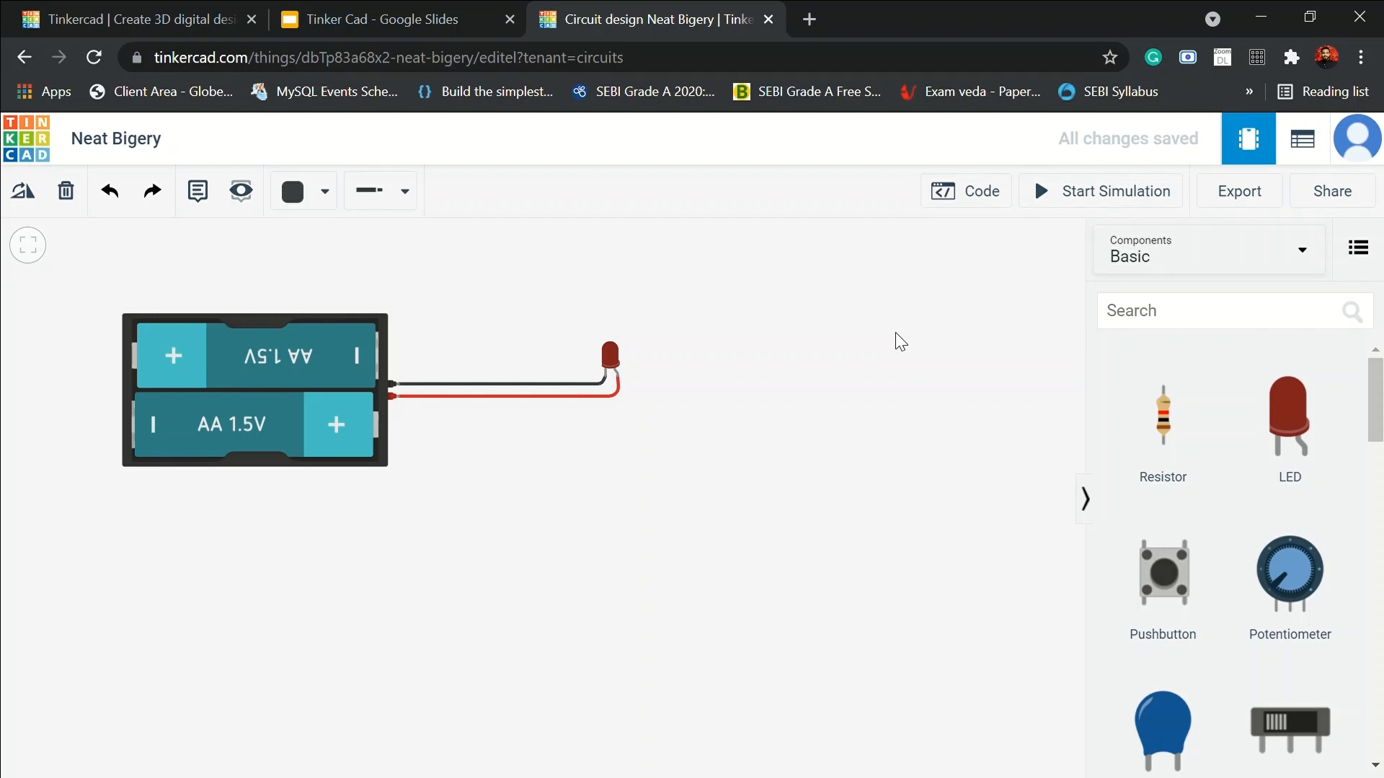
# Add a resistor below and to the right of the LED, and delete the red wire between battery and LED.
pyautogui.moveTo(1107, 435); pyautogui.dragTo(719, 459)
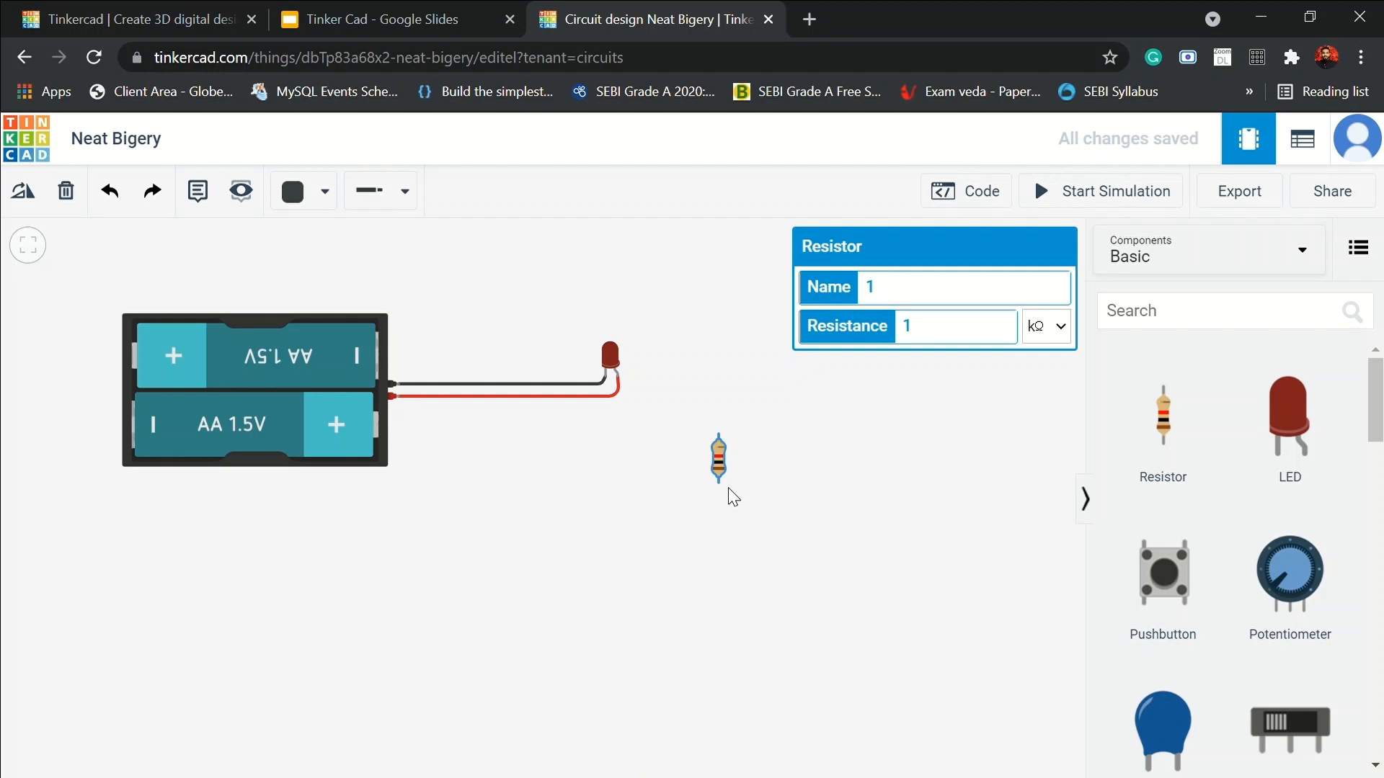
pyautogui.click(523, 399)
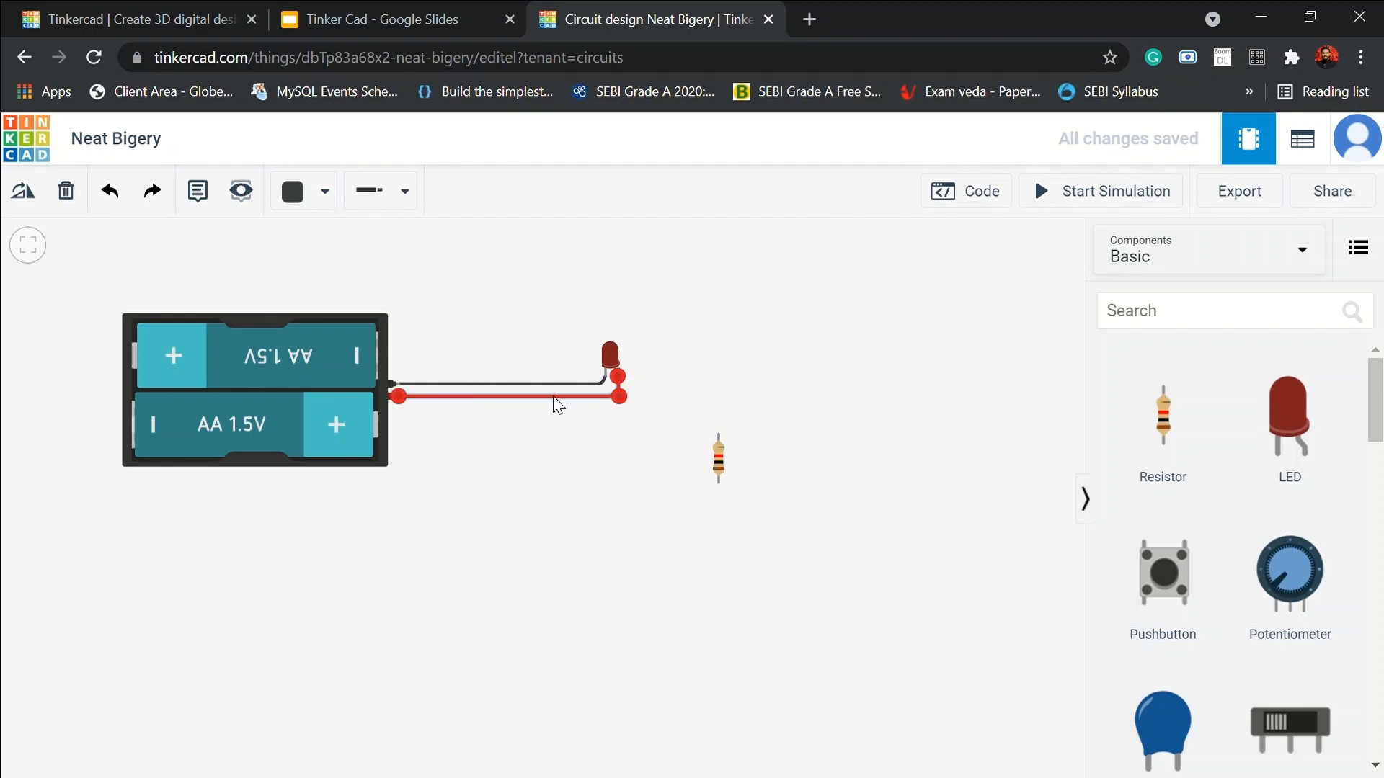
pyautogui.click(71, 193)
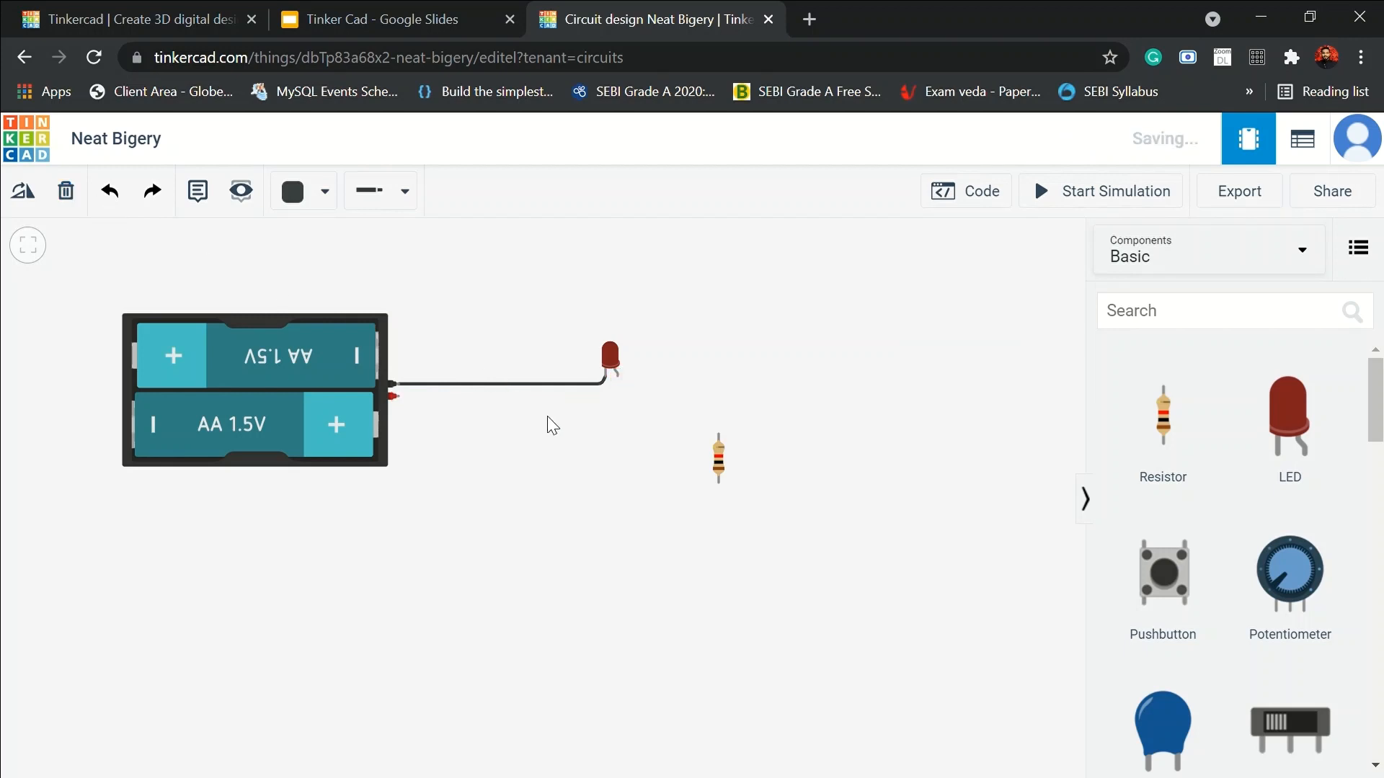
# Attach the resistor to the LED's right leg and change the resistor's resistance unit.
pyautogui.moveTo(715, 465); pyautogui.dragTo(619, 418)
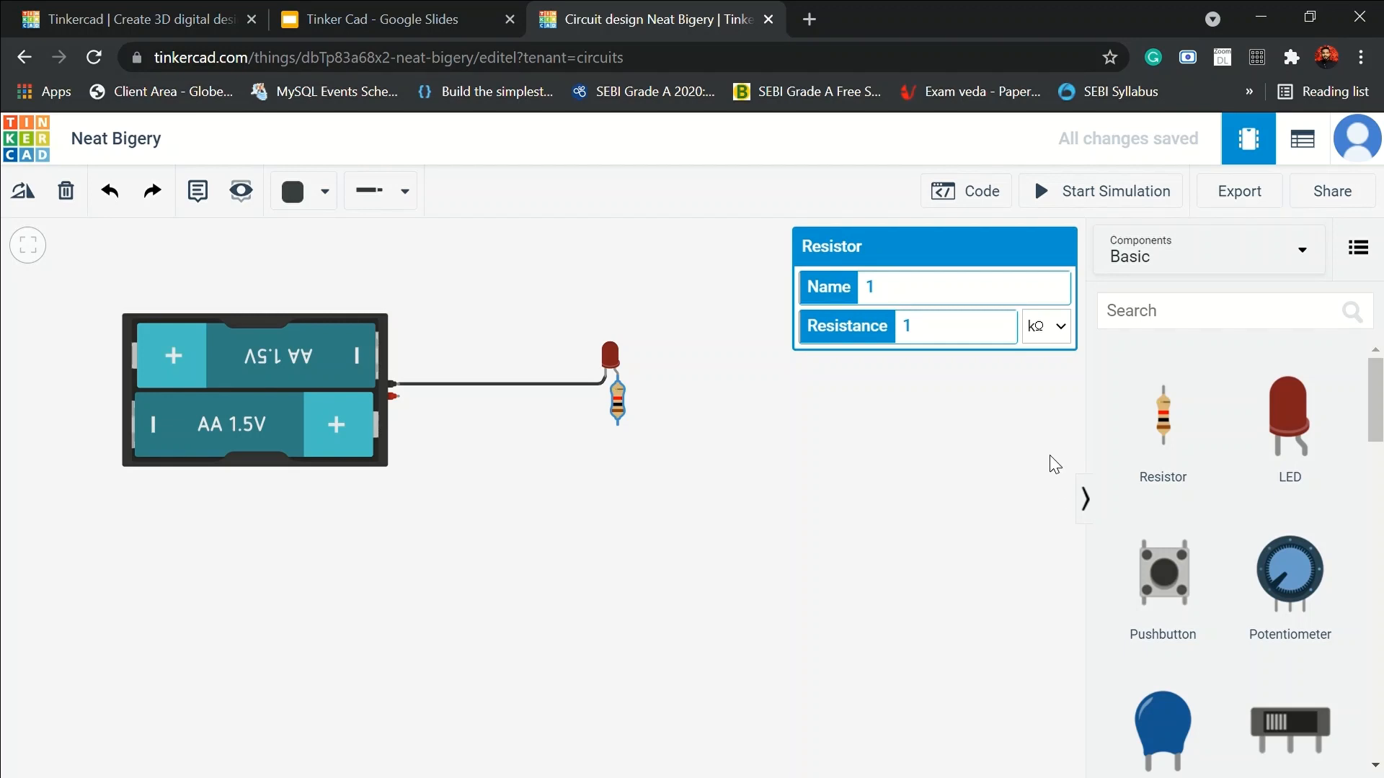
pyautogui.click(1050, 432)
pyautogui.moveTo(617, 408)
pyautogui.mouseDown()
pyautogui.moveTo(617, 426)
pyautogui.moveTo(616, 409)
pyautogui.mouseUp()
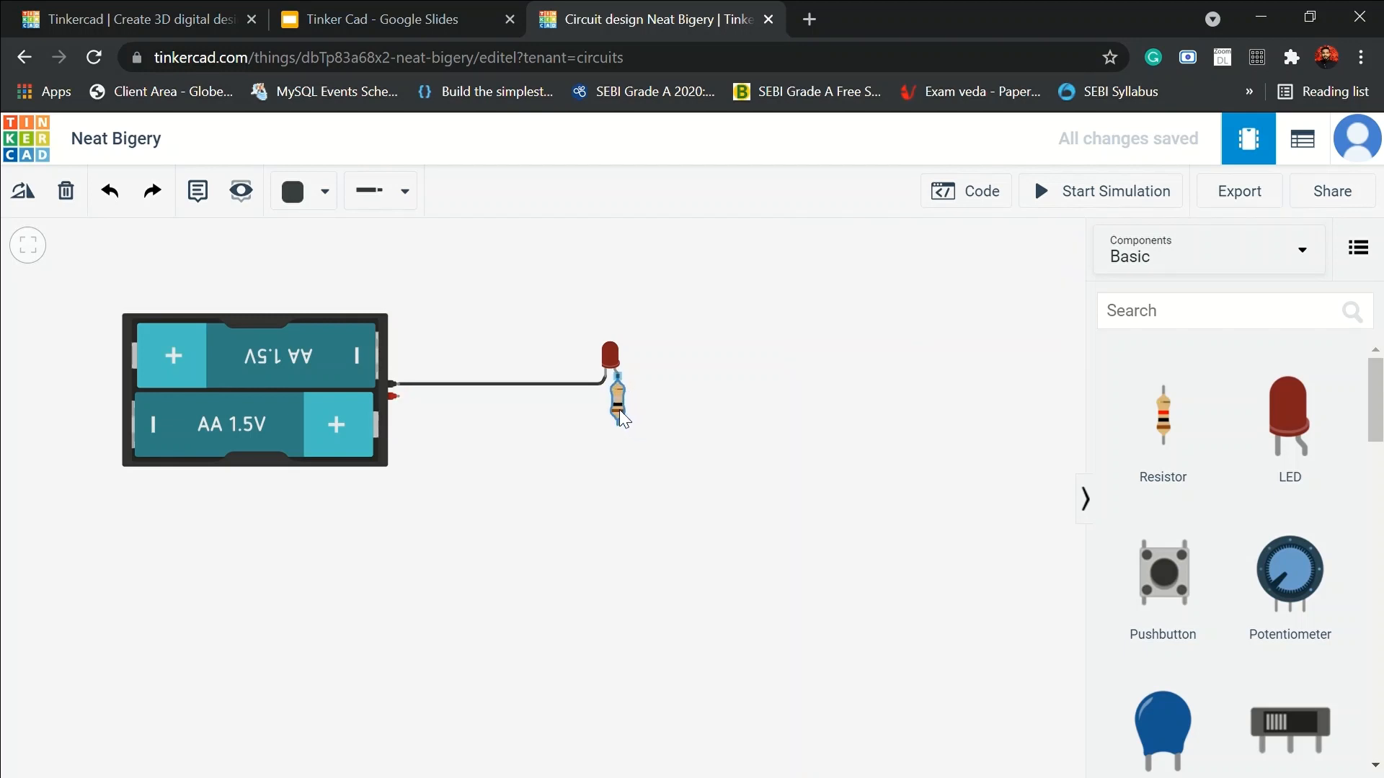
# Try rotating the resistor through other orientations and bring it back to vertical under the LED's right leg.
pyautogui.click(42, 196)
pyautogui.click(41, 196)
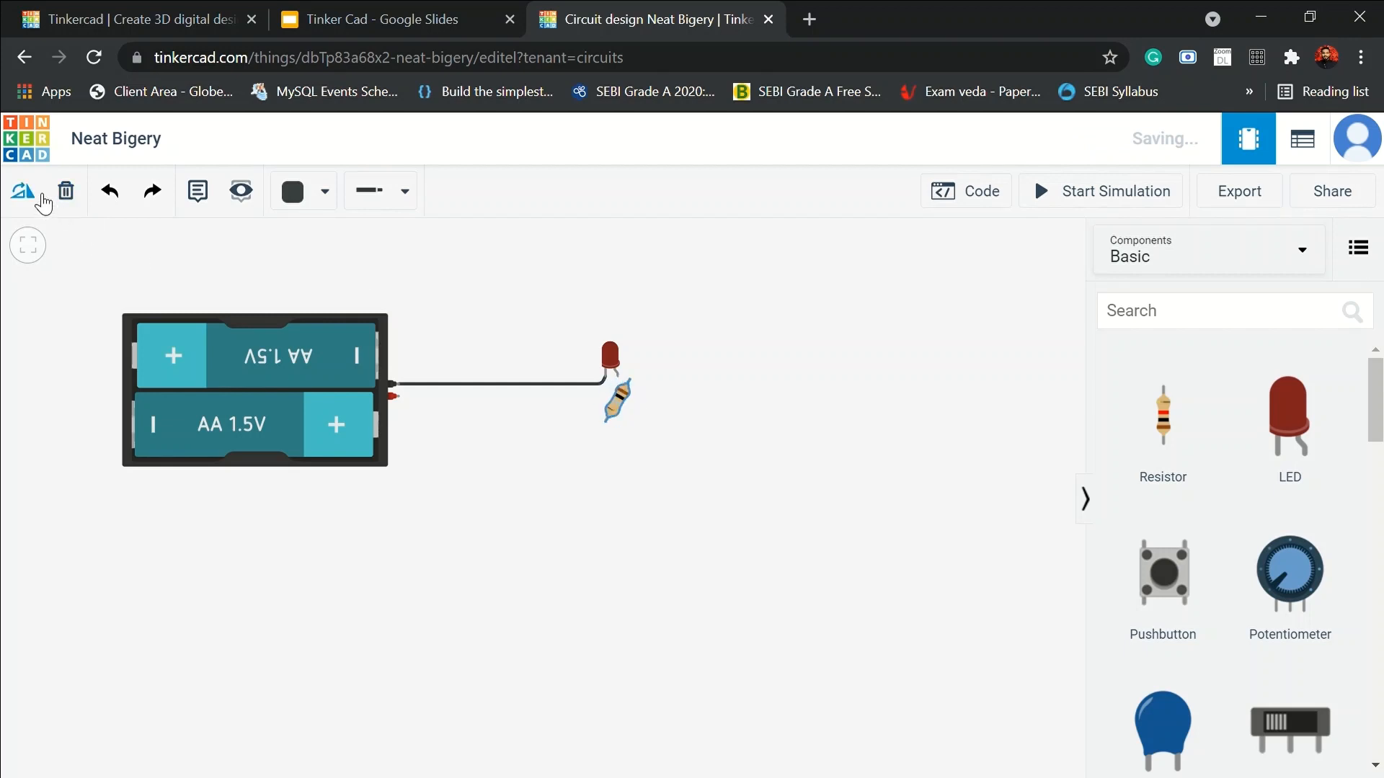
pyautogui.click(37, 196)
pyautogui.click(37, 195)
pyautogui.click(37, 195)
pyautogui.click(37, 196)
pyautogui.click(37, 196)
pyautogui.click(38, 195)
pyautogui.click(38, 195)
pyautogui.click(37, 195)
pyautogui.click(37, 196)
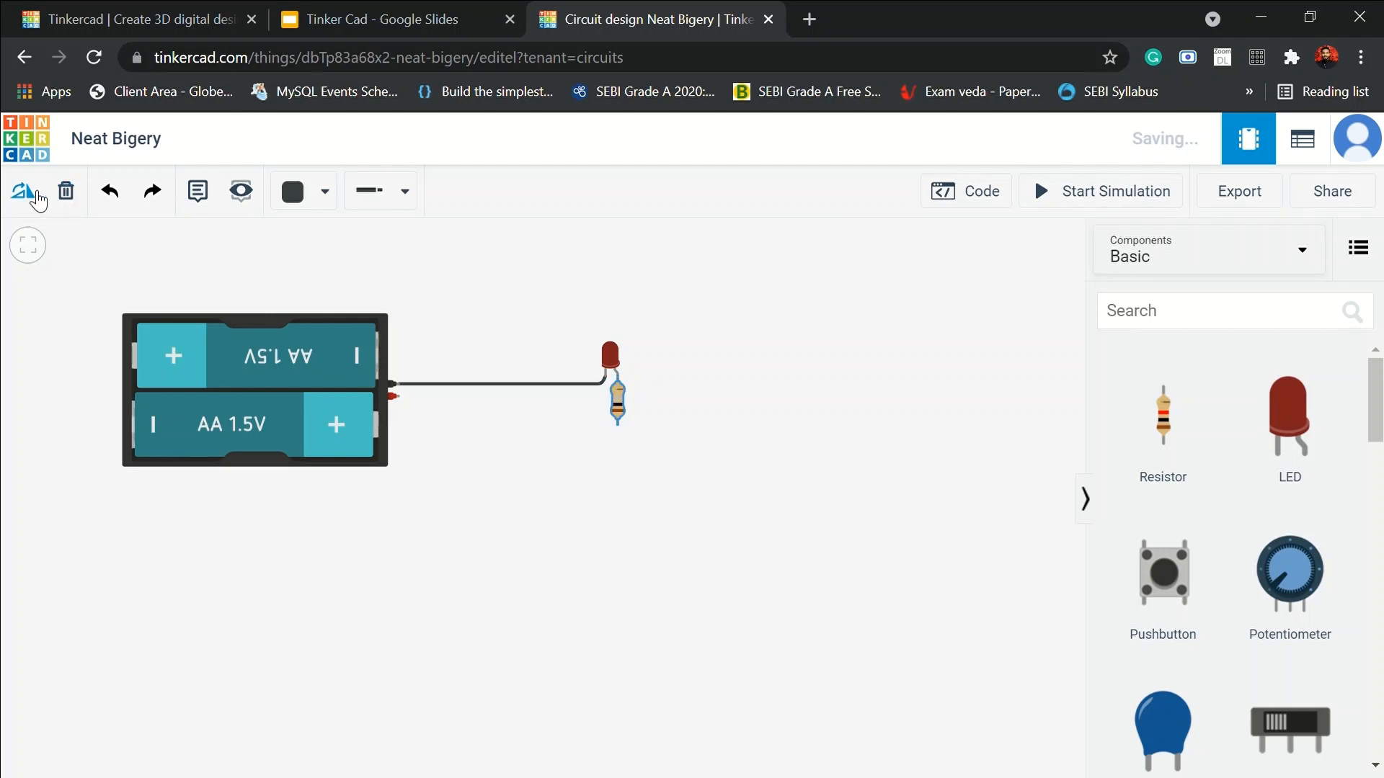
# Wire the battery pack's red terminal to the resistor's lower terminal with one bend in the wire.
pyautogui.click(399, 399)
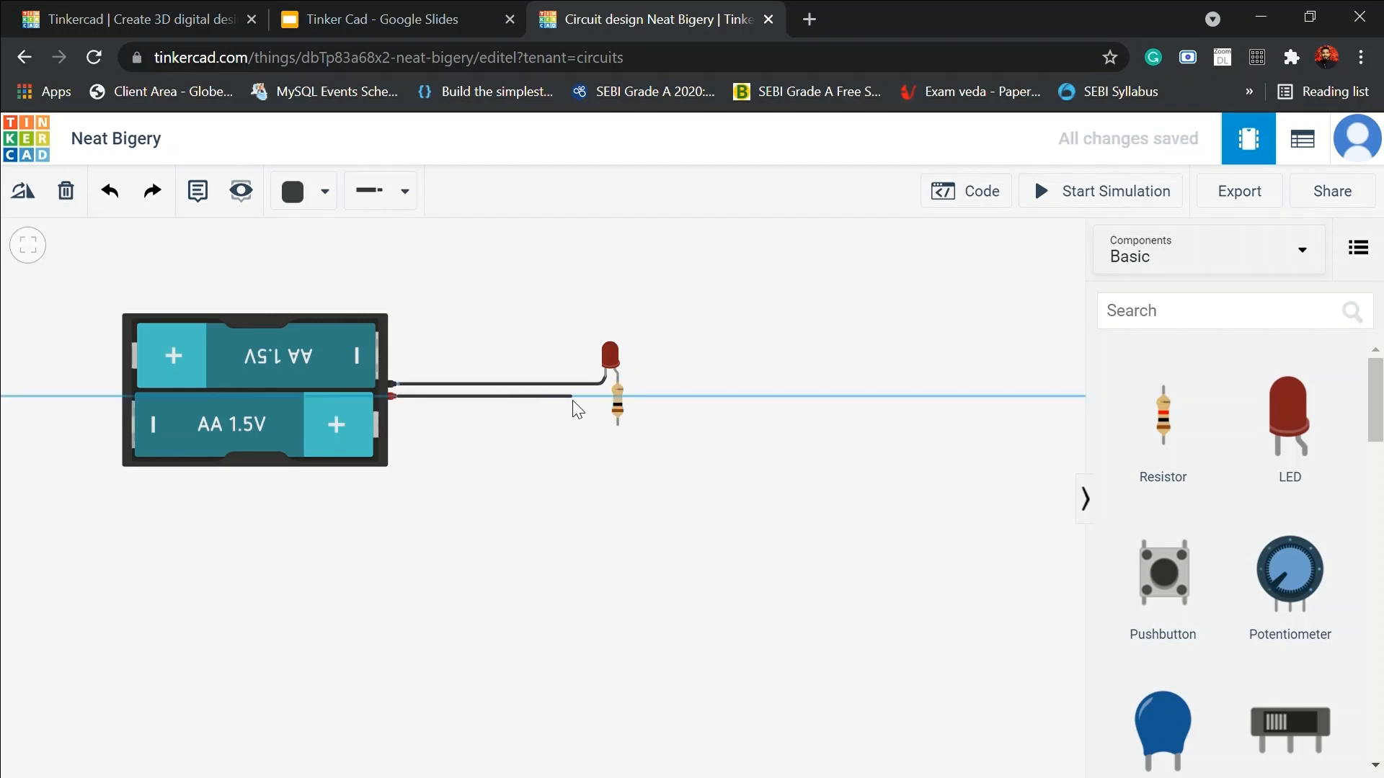
pyautogui.click(598, 427)
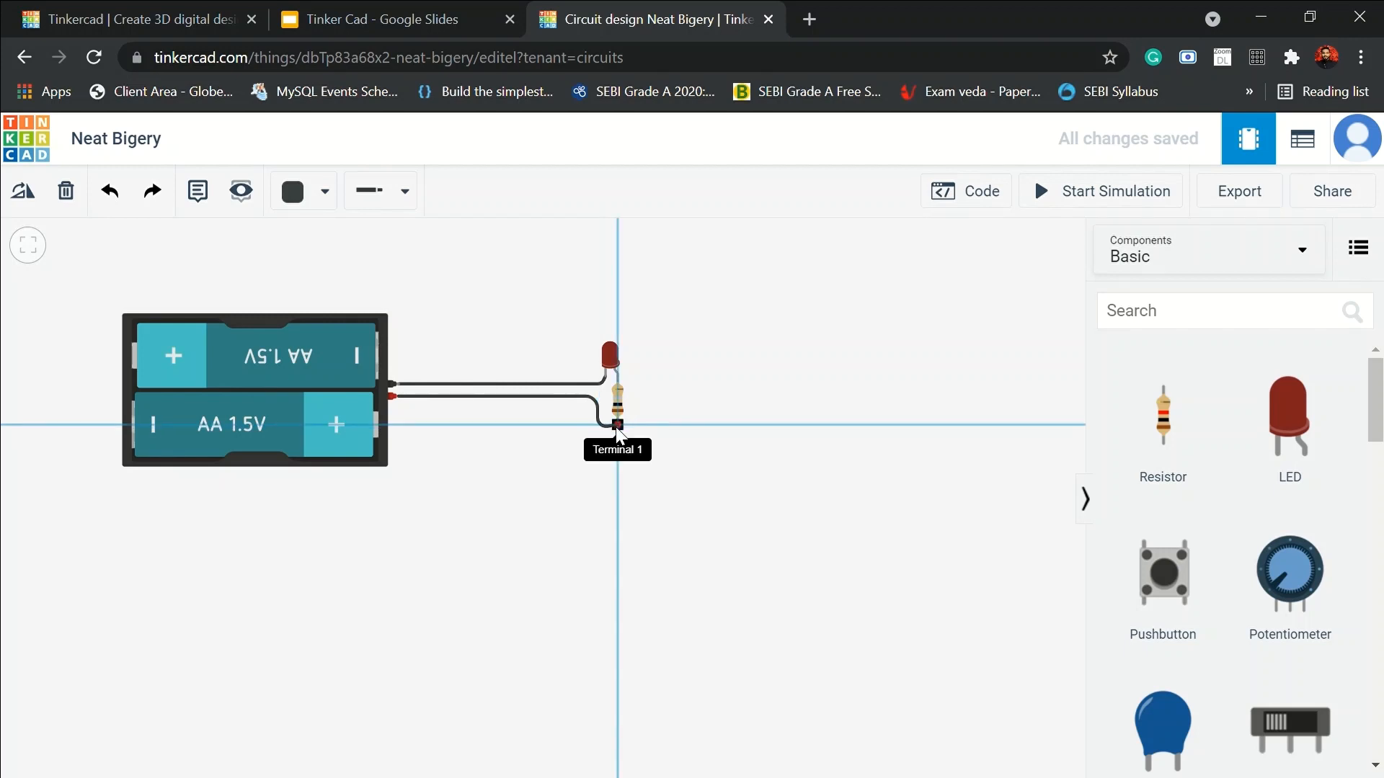
pyautogui.click(616, 426)
pyautogui.click(714, 477)
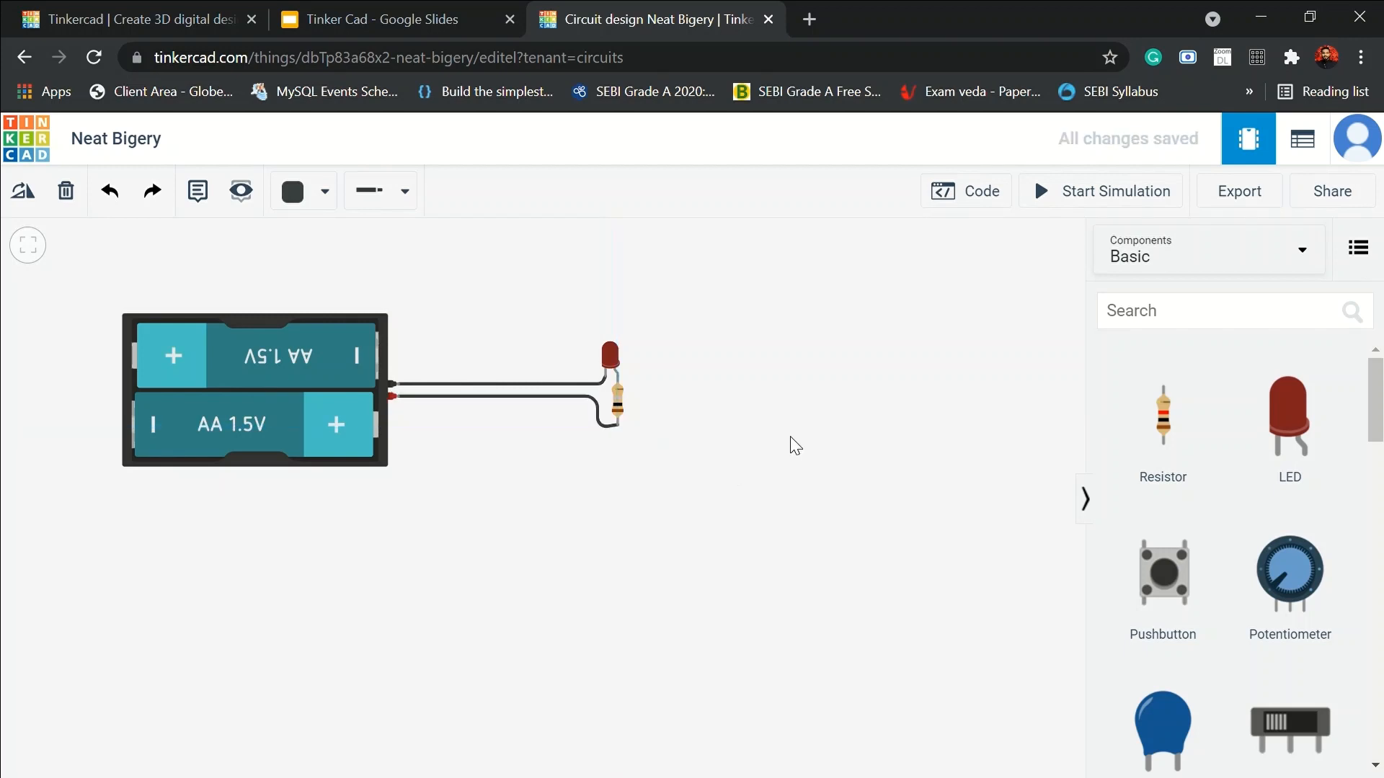
# Simulate the circuit to check the LED, set the resistor to 1 kΩ and run the simulation again.
pyautogui.click(1094, 204)
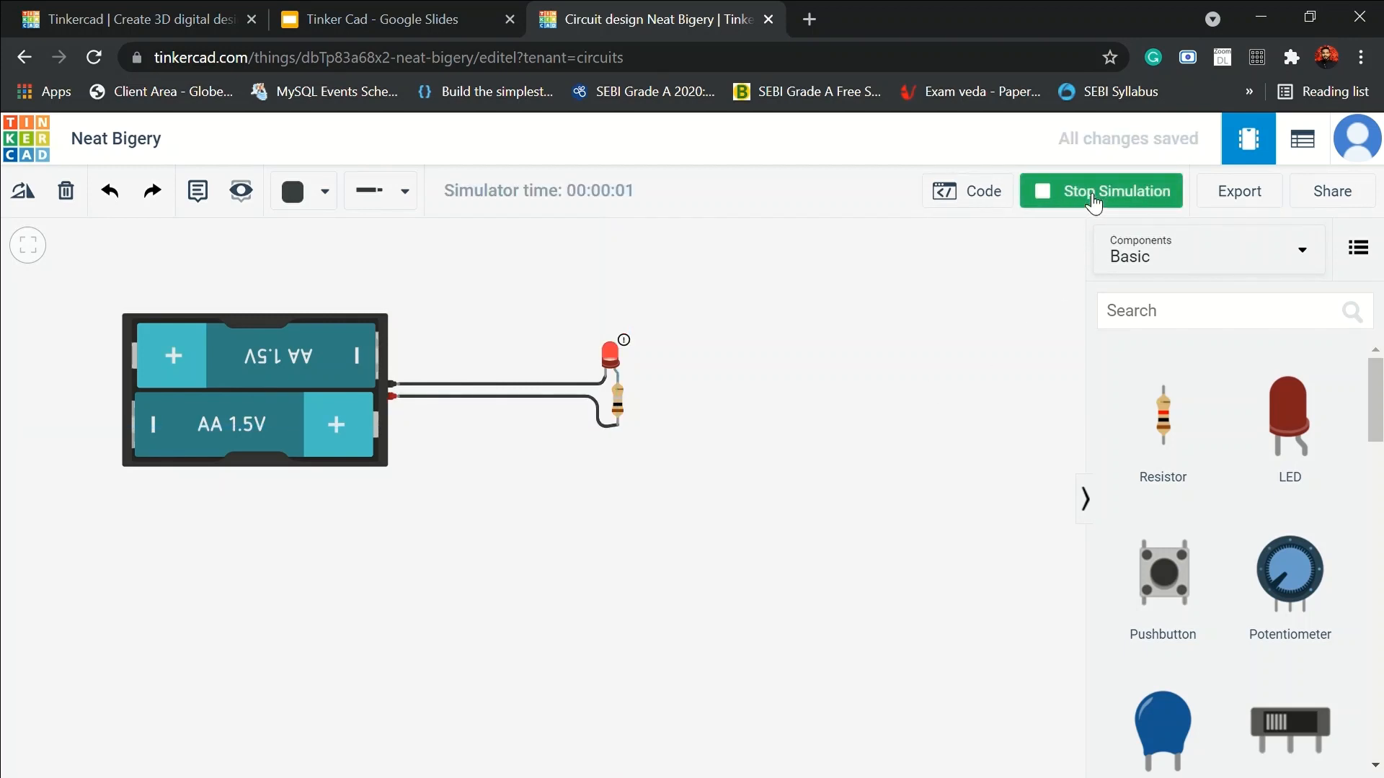
pyautogui.moveTo(624, 343)
pyautogui.click(618, 410)
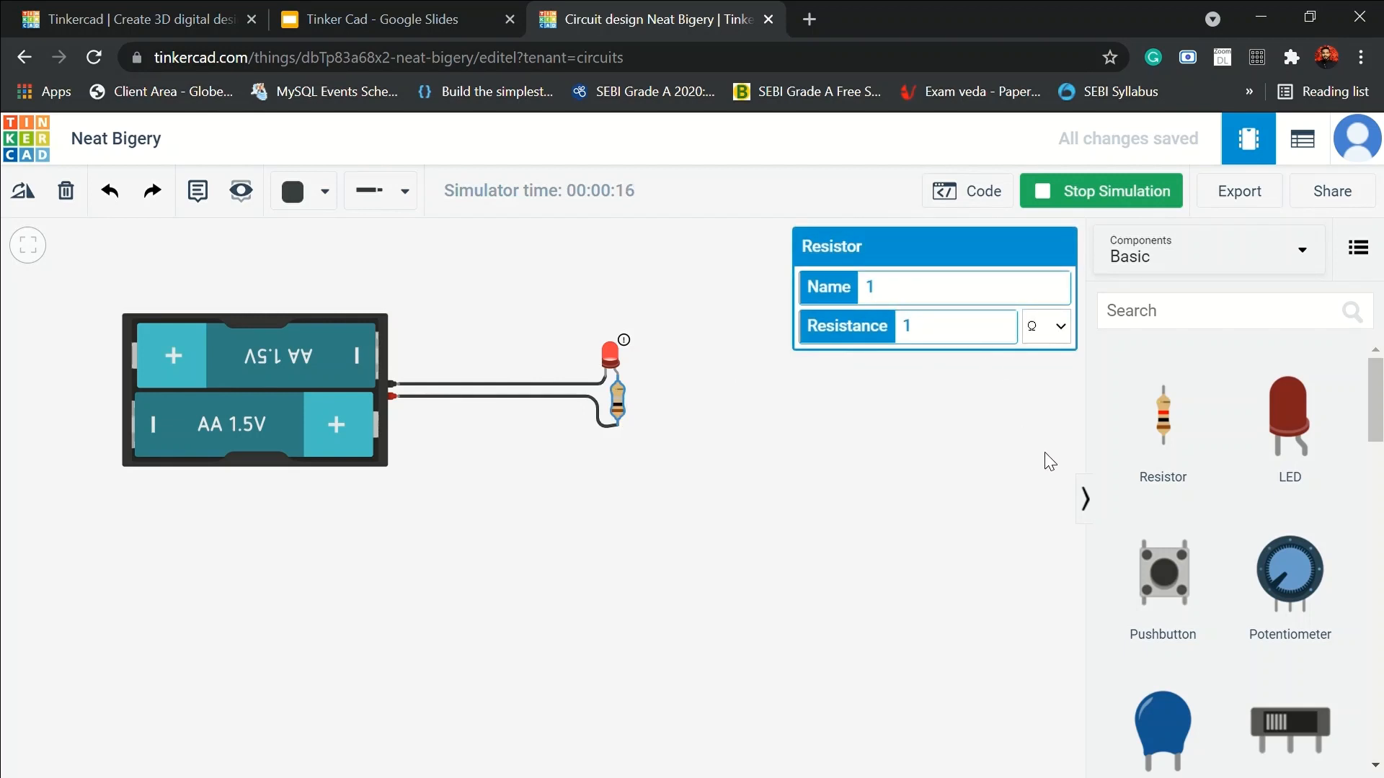
pyautogui.click(680, 441)
pyautogui.click(1102, 196)
pyautogui.click(1103, 199)
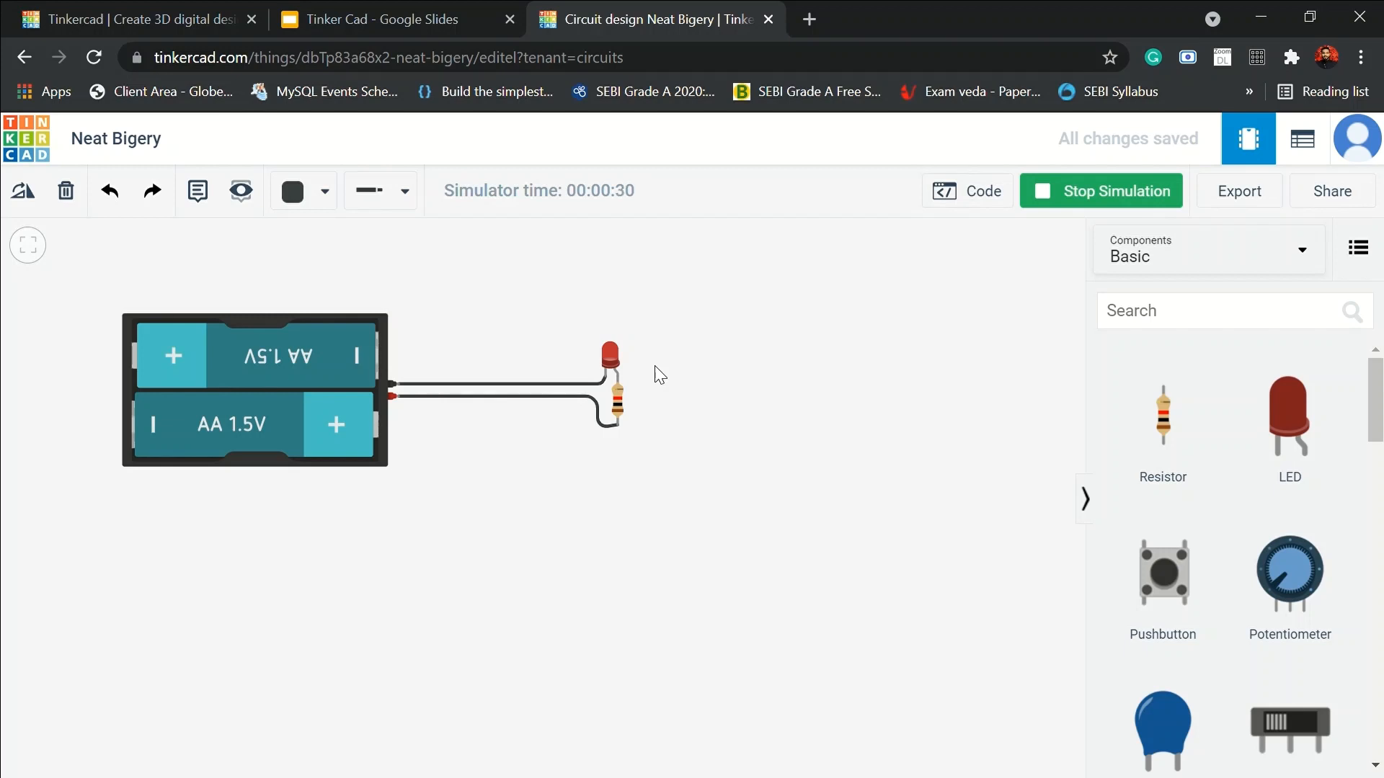
# Delete the wire between the battery's red terminal and the resistor, and add a pushbutton below it.
pyautogui.click(563, 398)
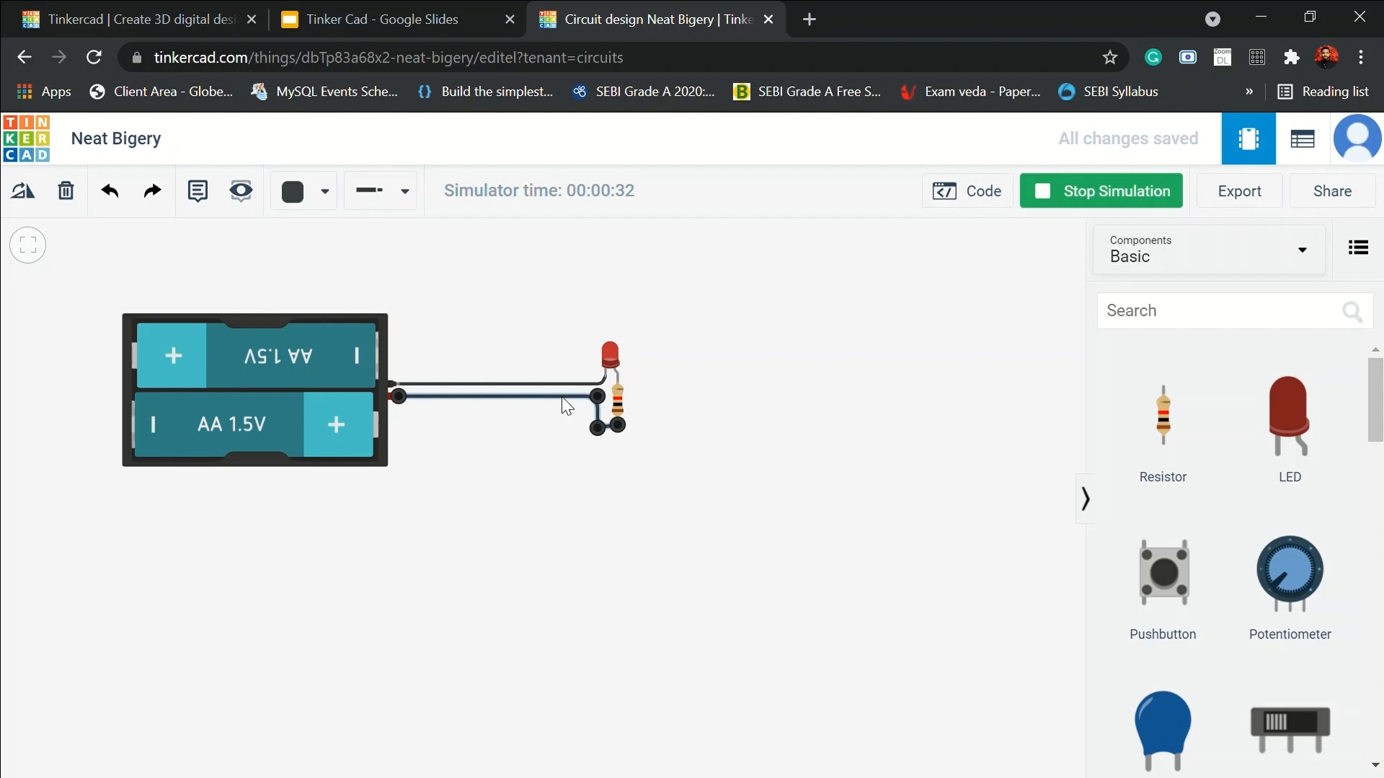
pyautogui.press('Delete')
pyautogui.moveTo(1176, 577); pyautogui.dragTo(556, 503)
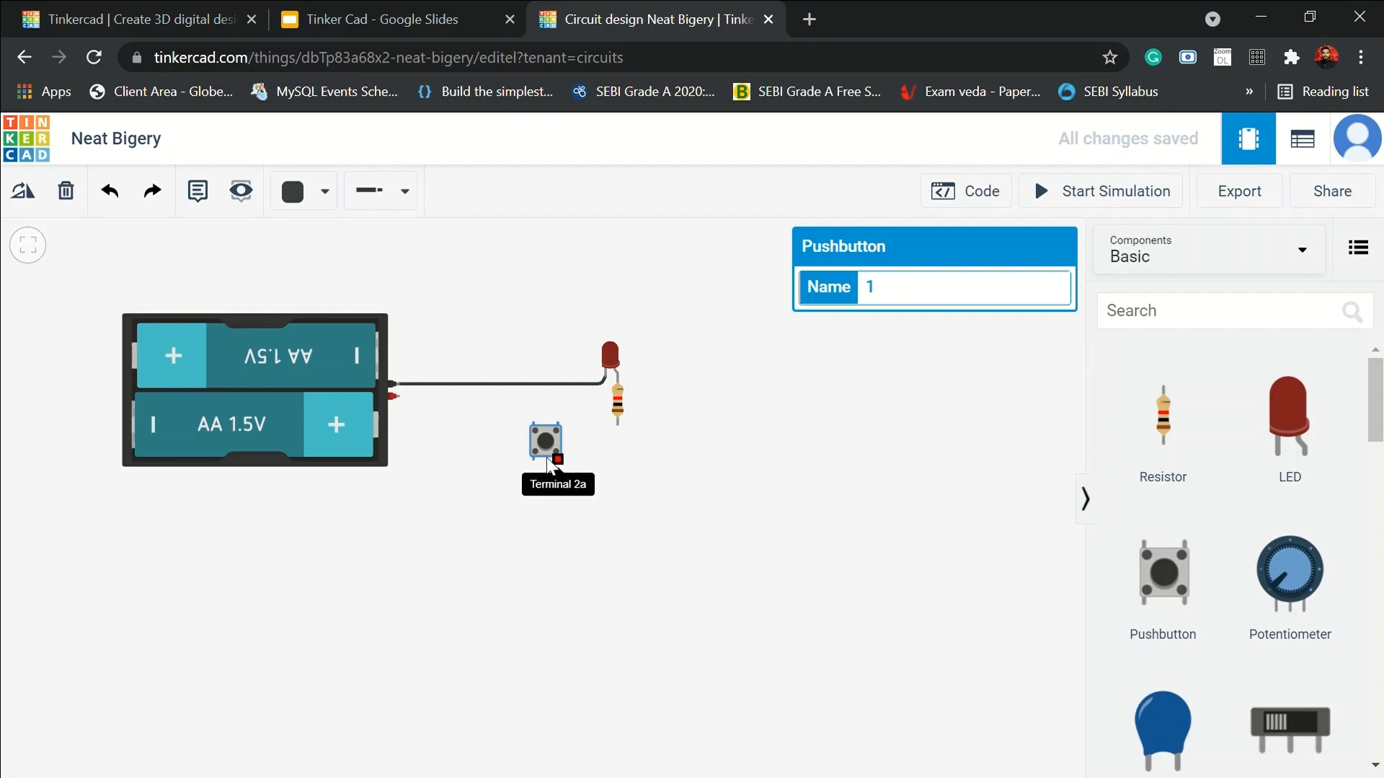
# Wire the battery's red terminal to the pushbutton's upper-left terminal.
pyautogui.click(397, 398)
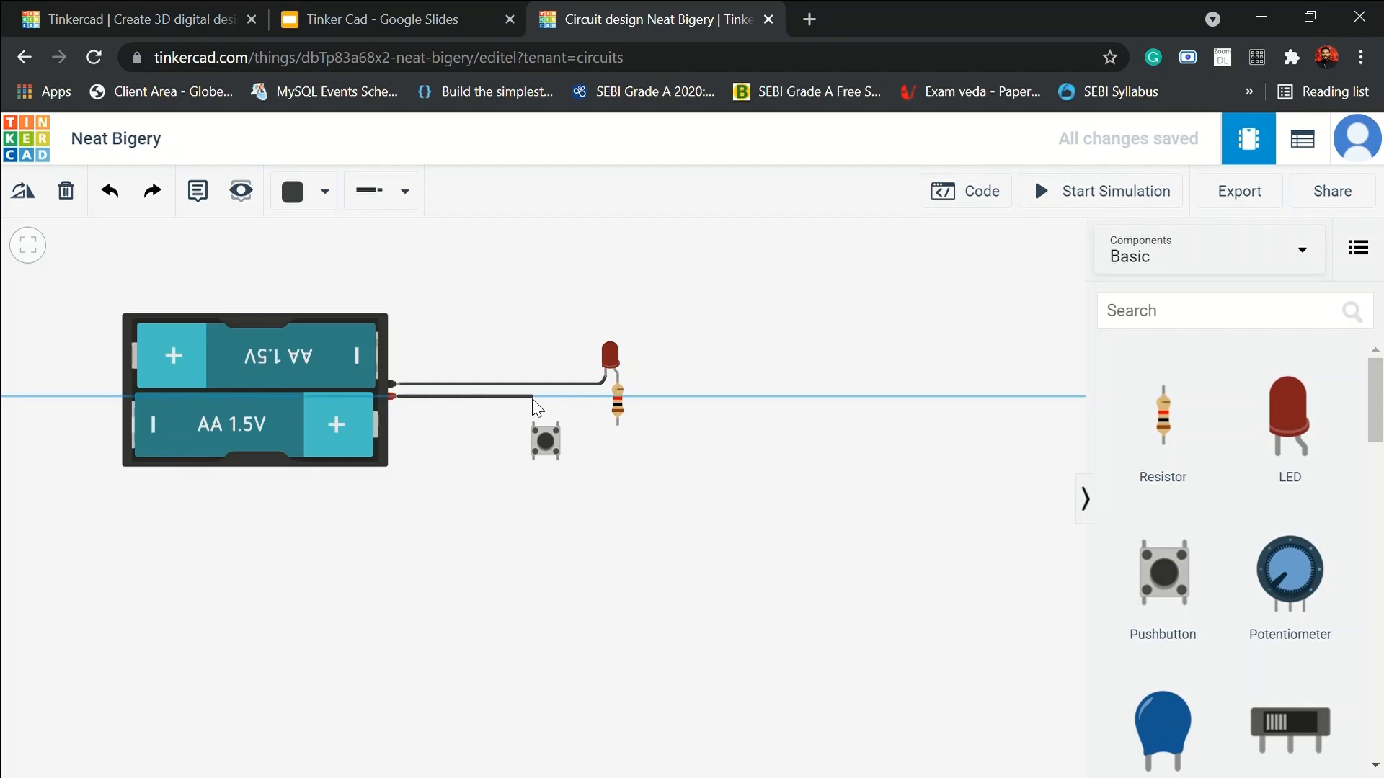
pyautogui.click(533, 402)
pyautogui.click(534, 424)
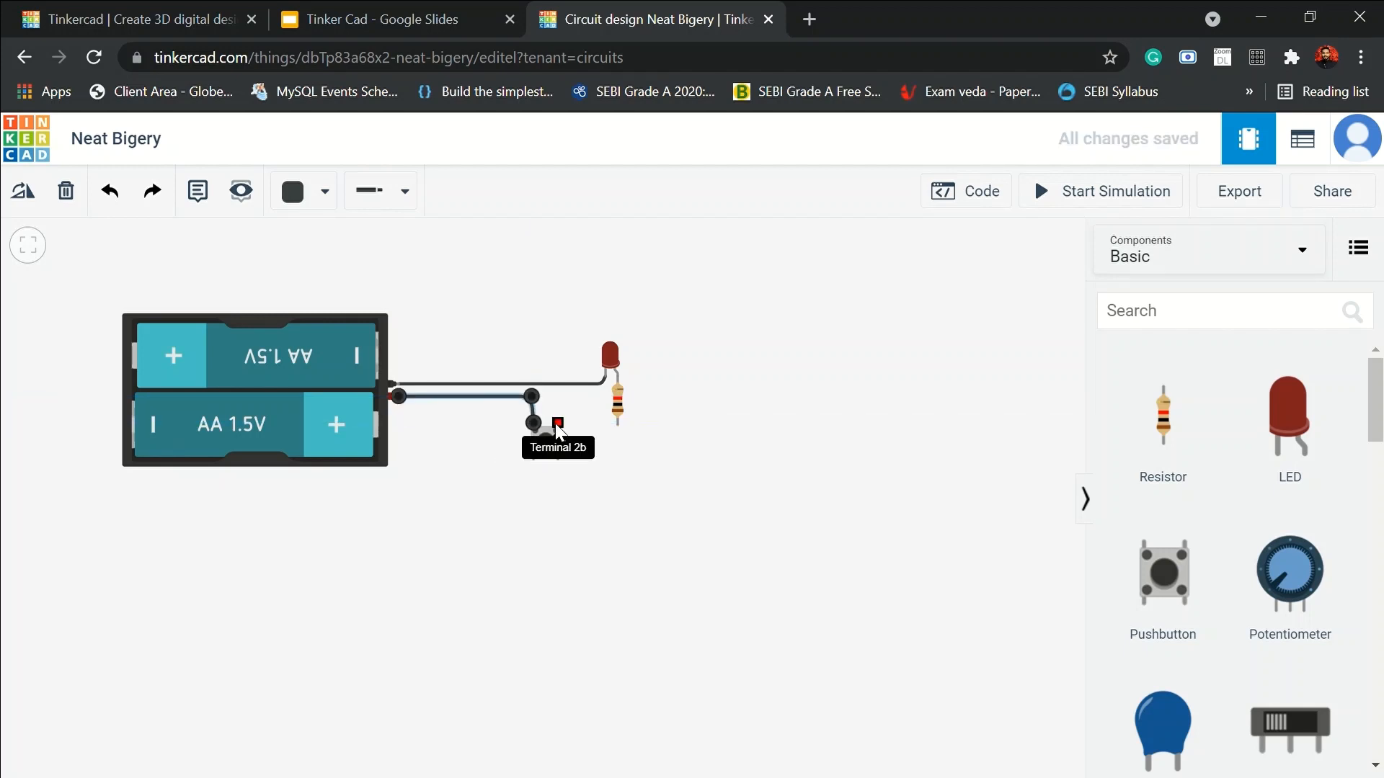
# Wire the pushbutton's Terminal 2b to the resistor's Terminal 1, routing the wire over and down to it.
pyautogui.click(557, 424)
pyautogui.click(559, 400)
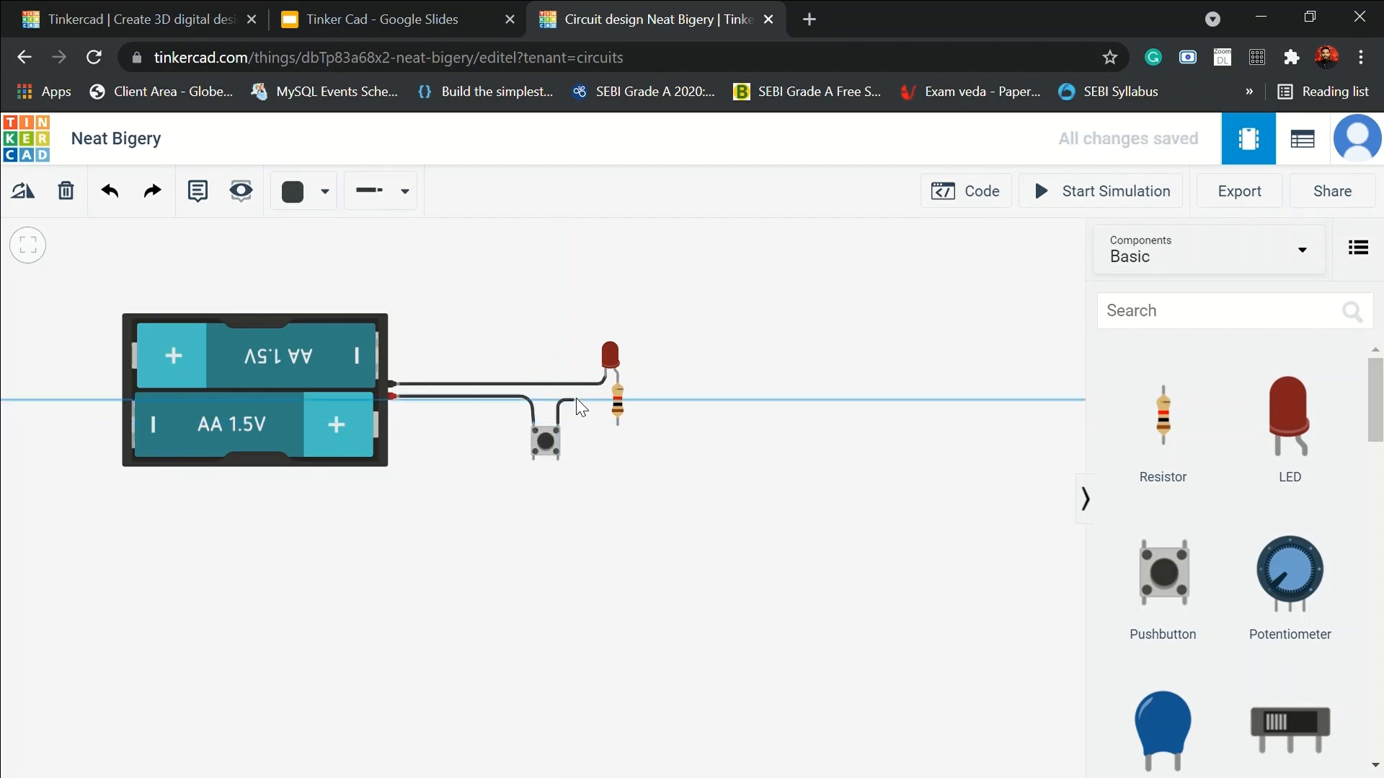
pyautogui.click(599, 399)
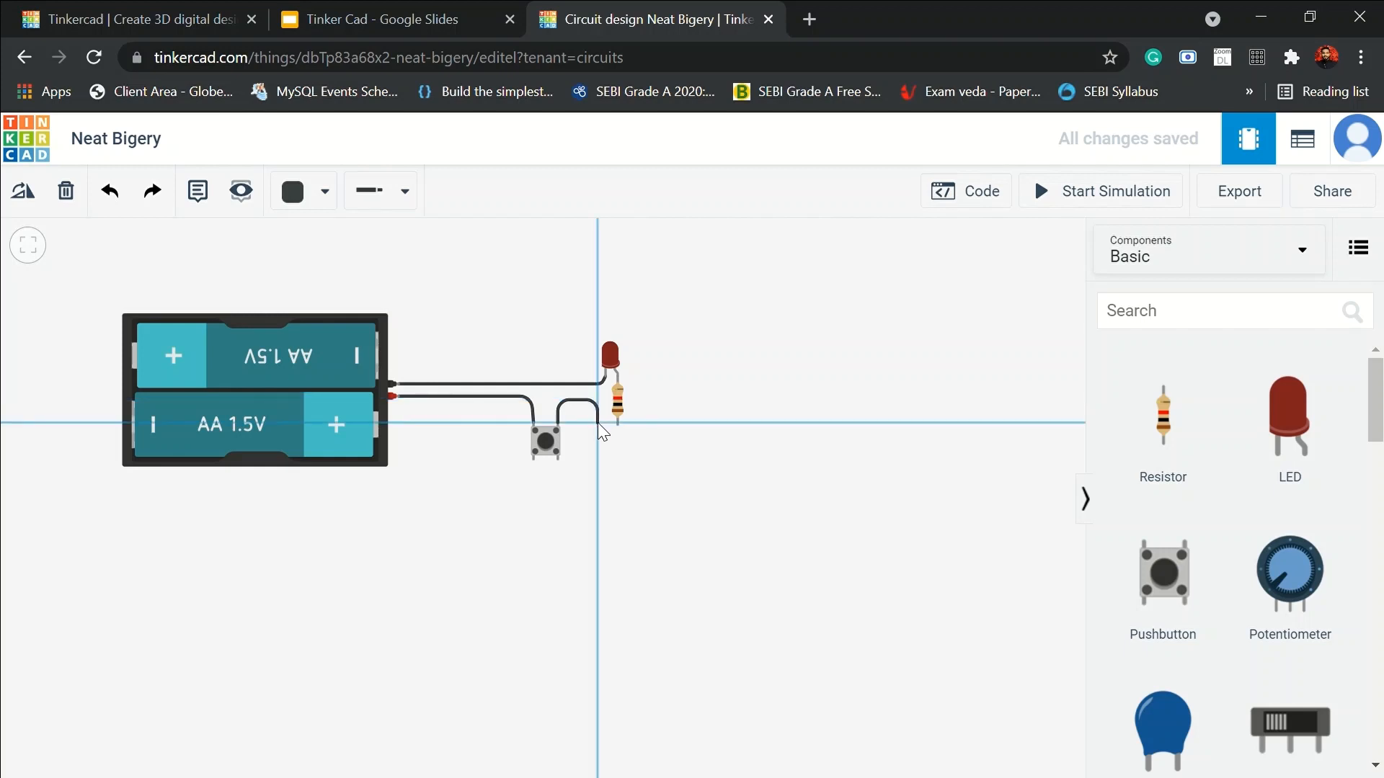
pyautogui.click(598, 423)
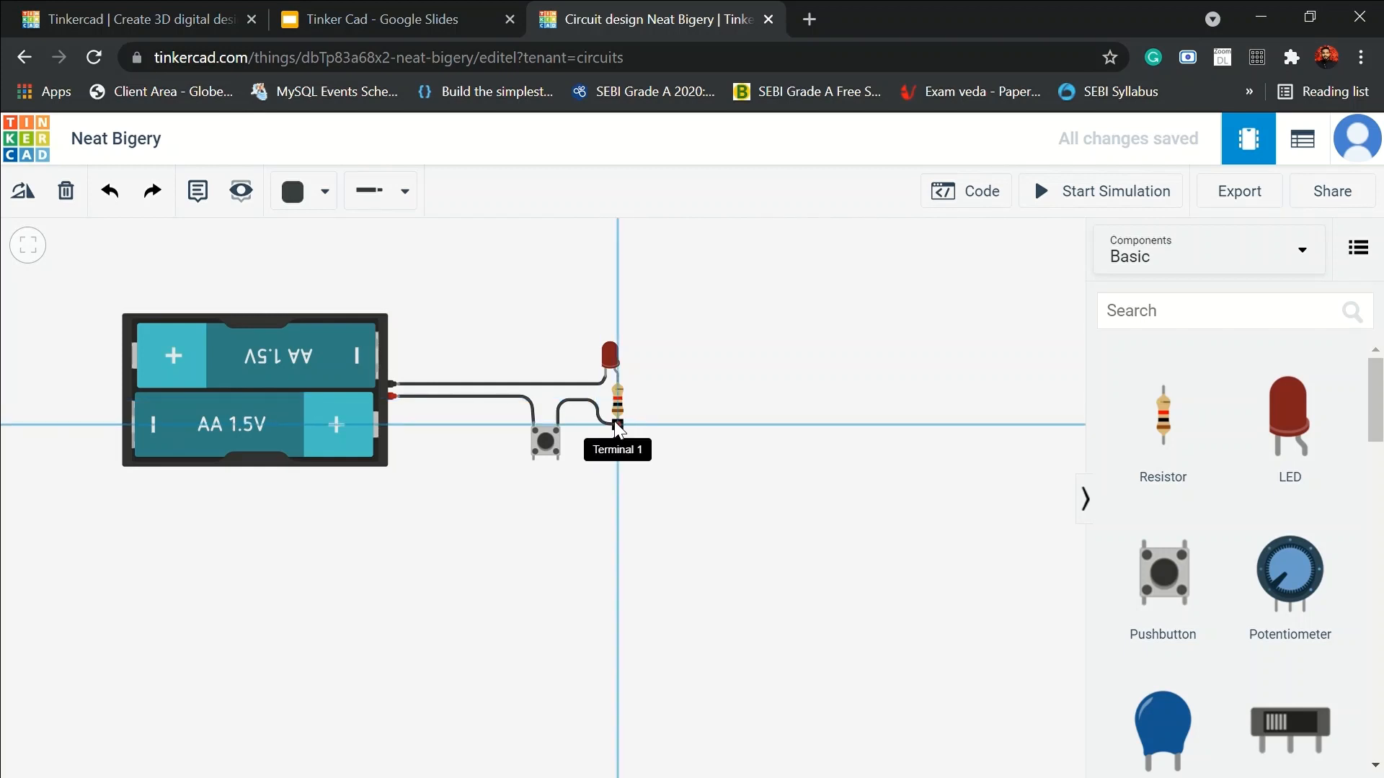
pyautogui.click(617, 425)
pyautogui.click(727, 438)
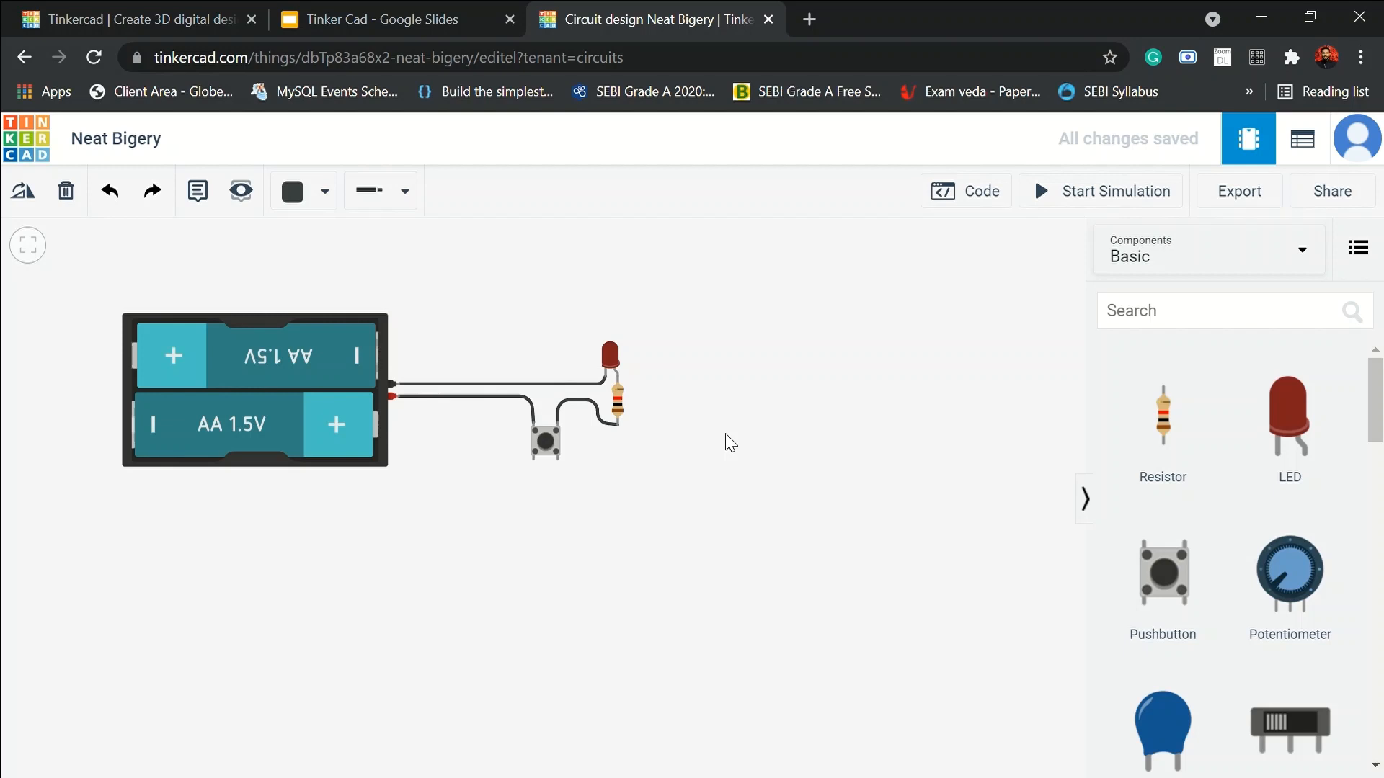
# Run the simulation and operate the pushbutton to test whether it switches the LED.
pyautogui.click(1072, 199)
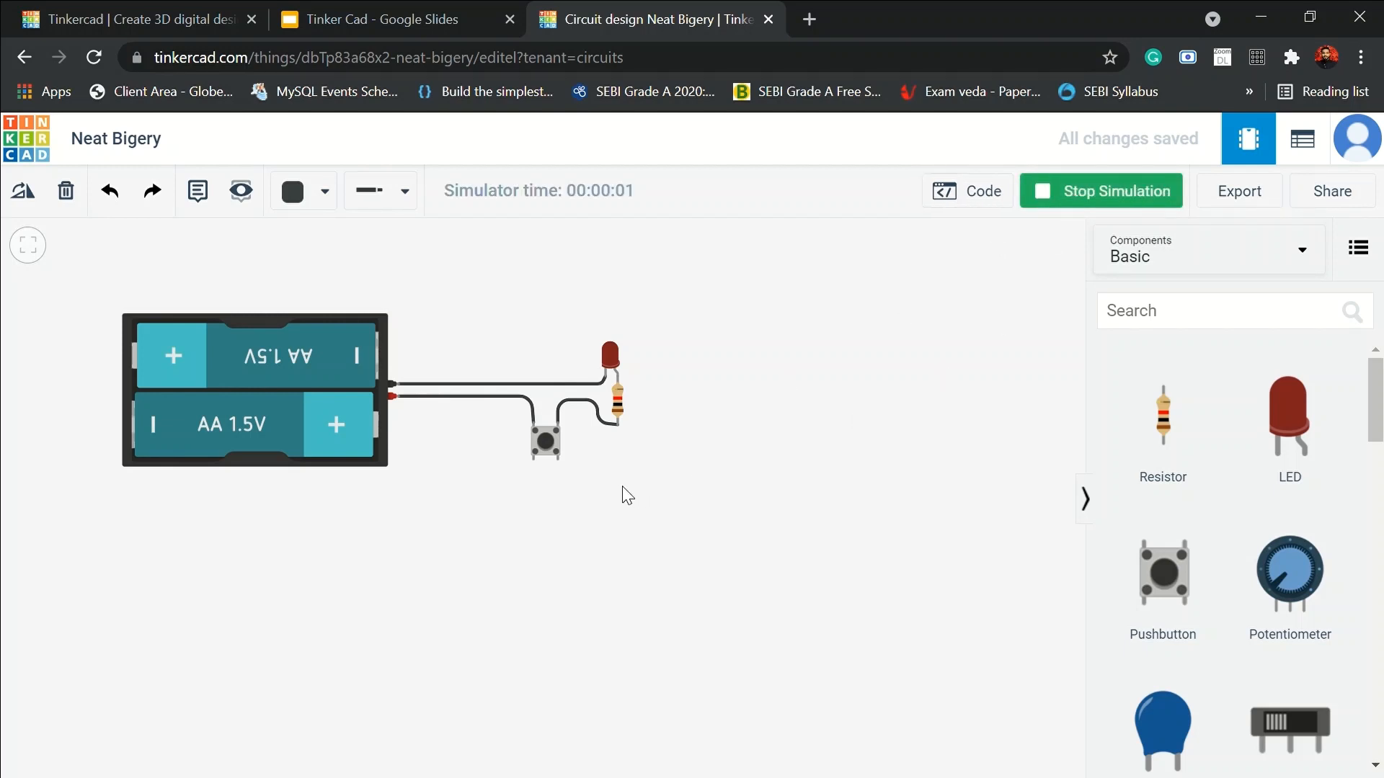
pyautogui.click(549, 443)
pyautogui.click(548, 445)
# Find the DC Motor in the Basic components and place one to the right of the LED.
pyautogui.scroll(-3, 1208, 519)
pyautogui.scroll(-4, 1210, 519)
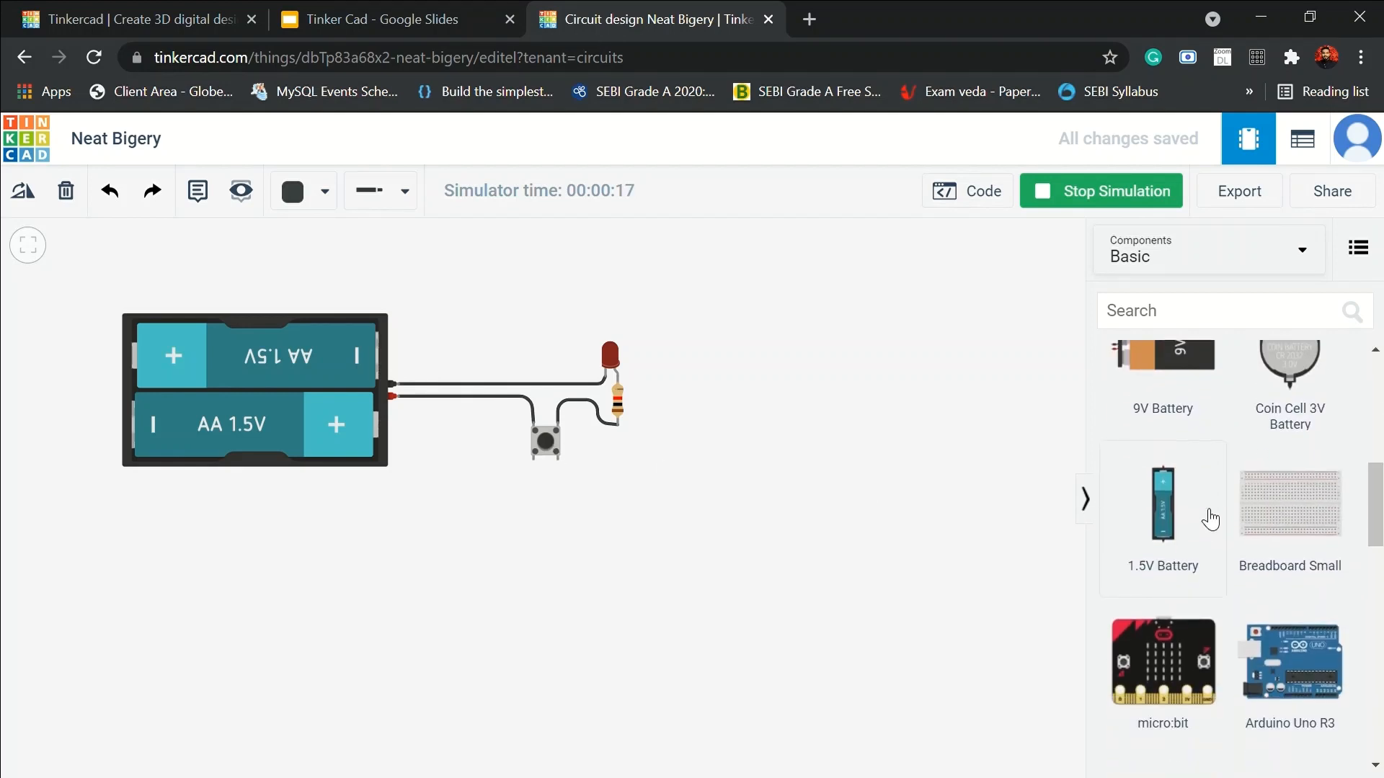
pyautogui.scroll(1, 1305, 473)
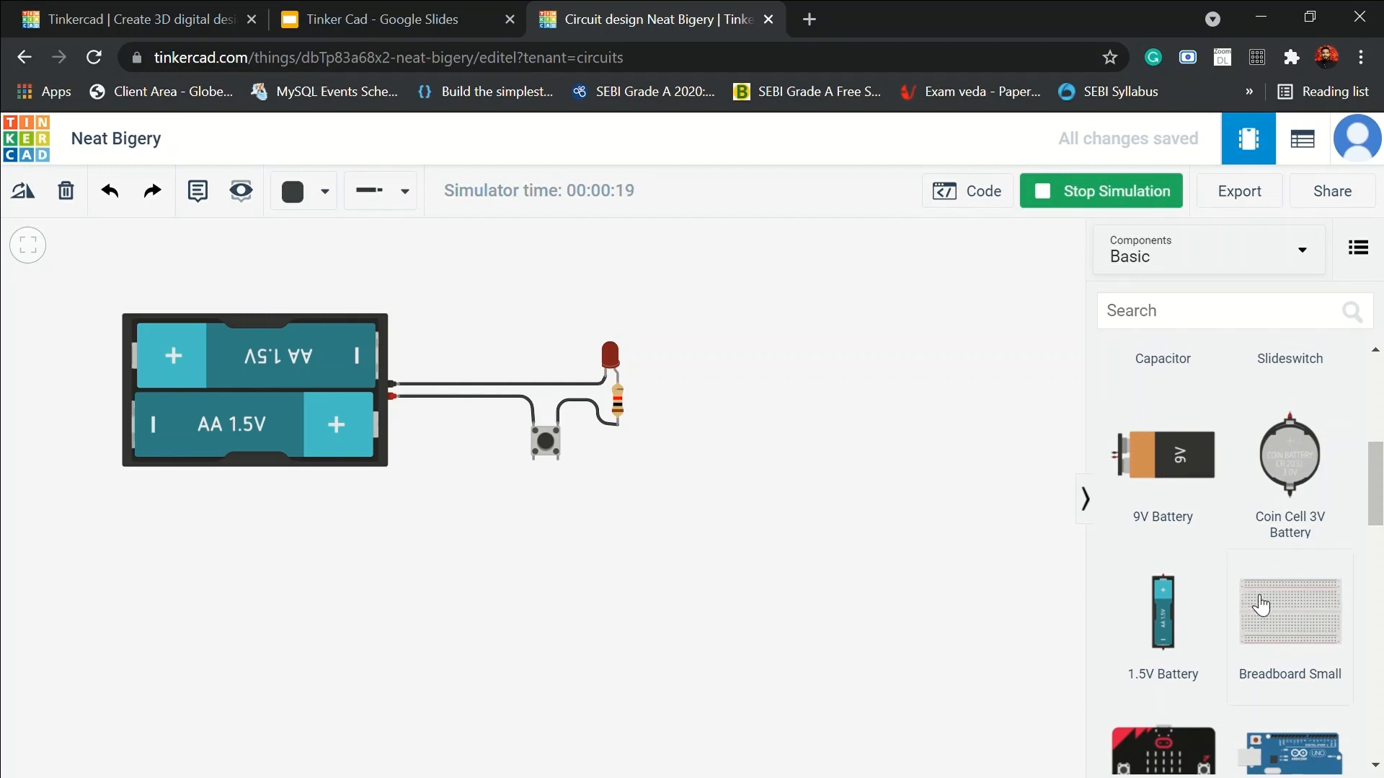
pyautogui.scroll(-6, 1290, 613)
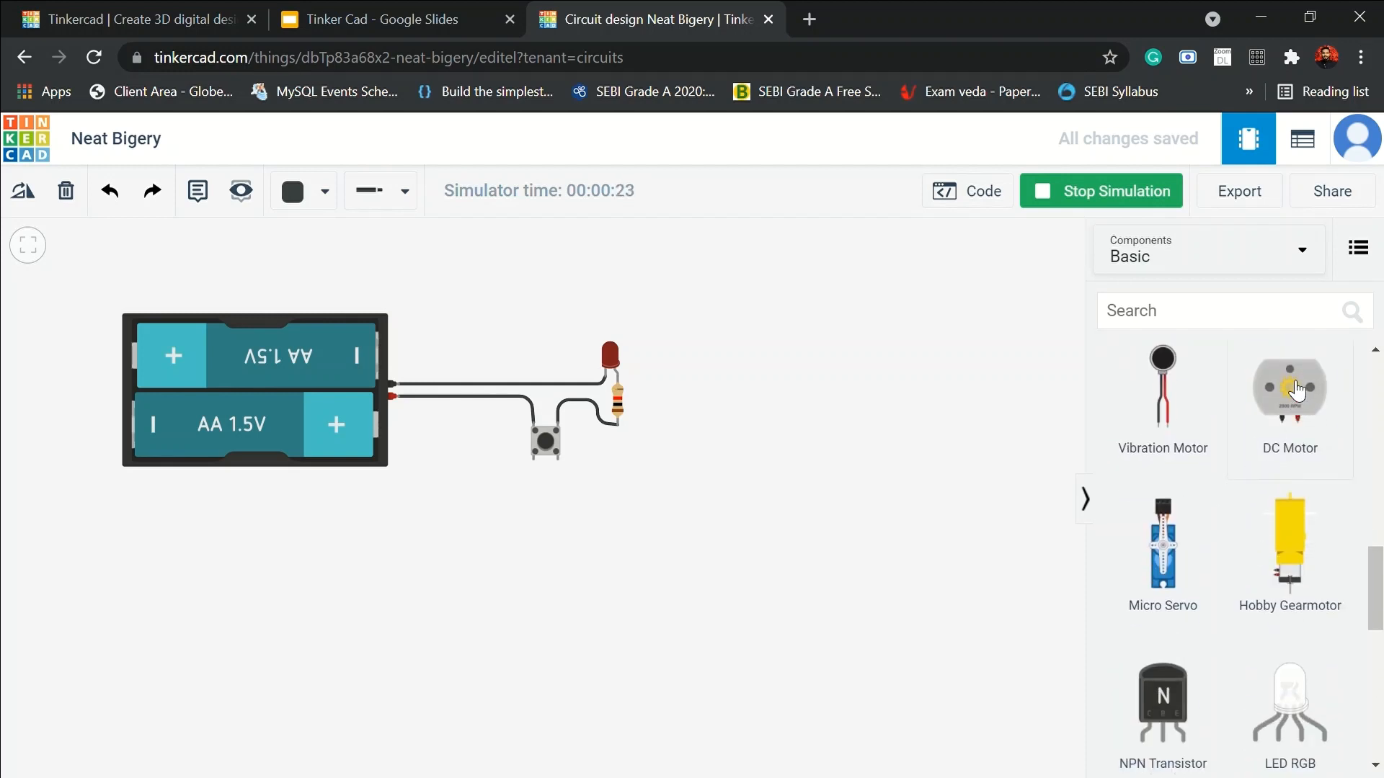
pyautogui.moveTo(1311, 395); pyautogui.dragTo(733, 372)
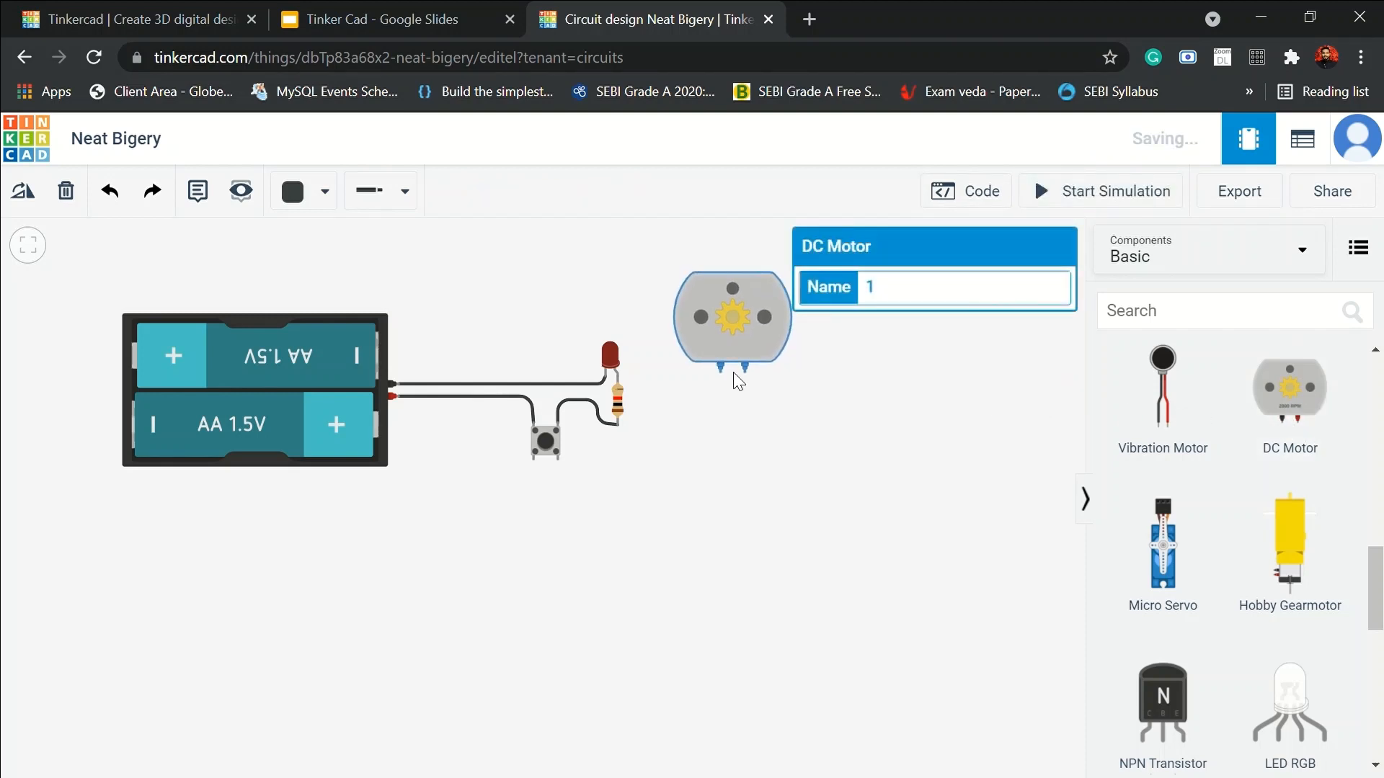
pyautogui.click(795, 387)
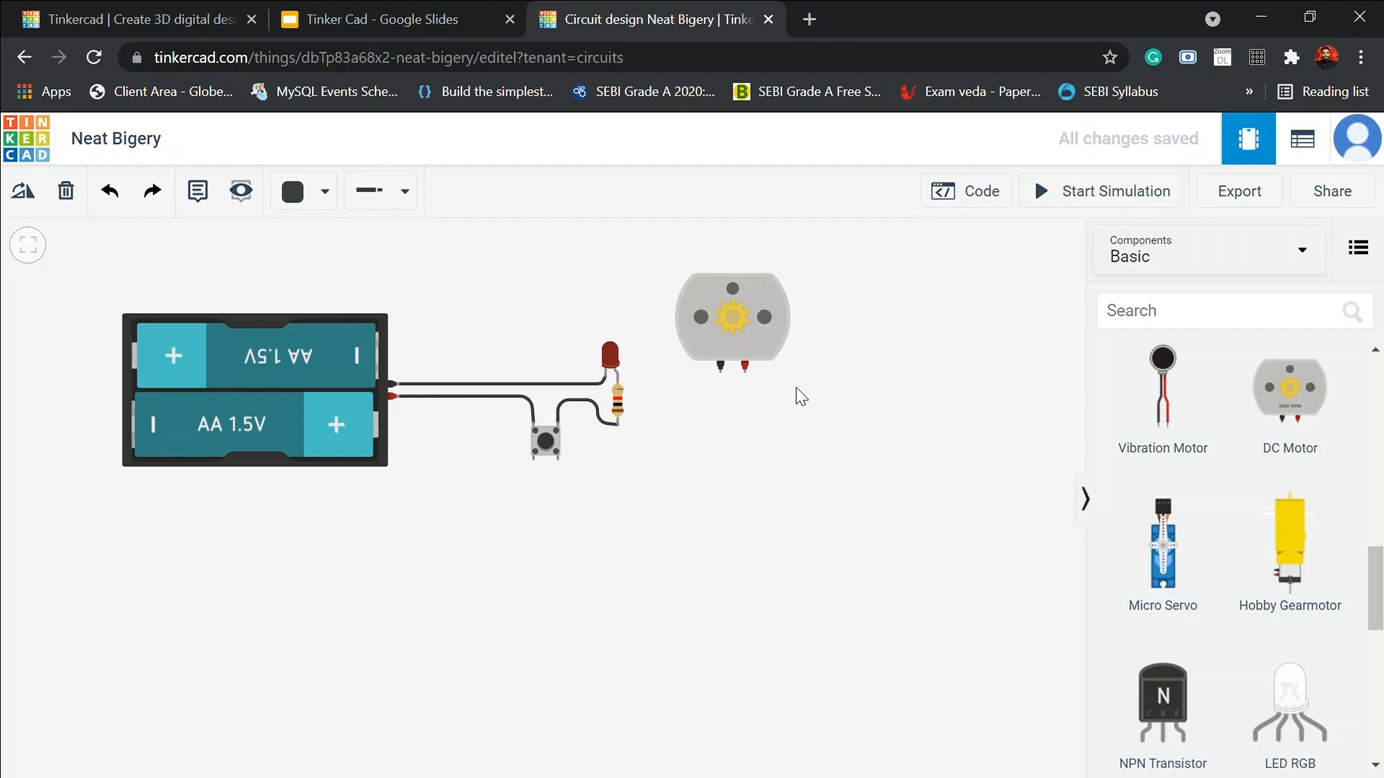
pyautogui.moveTo(616, 402); pyautogui.dragTo(653, 423)
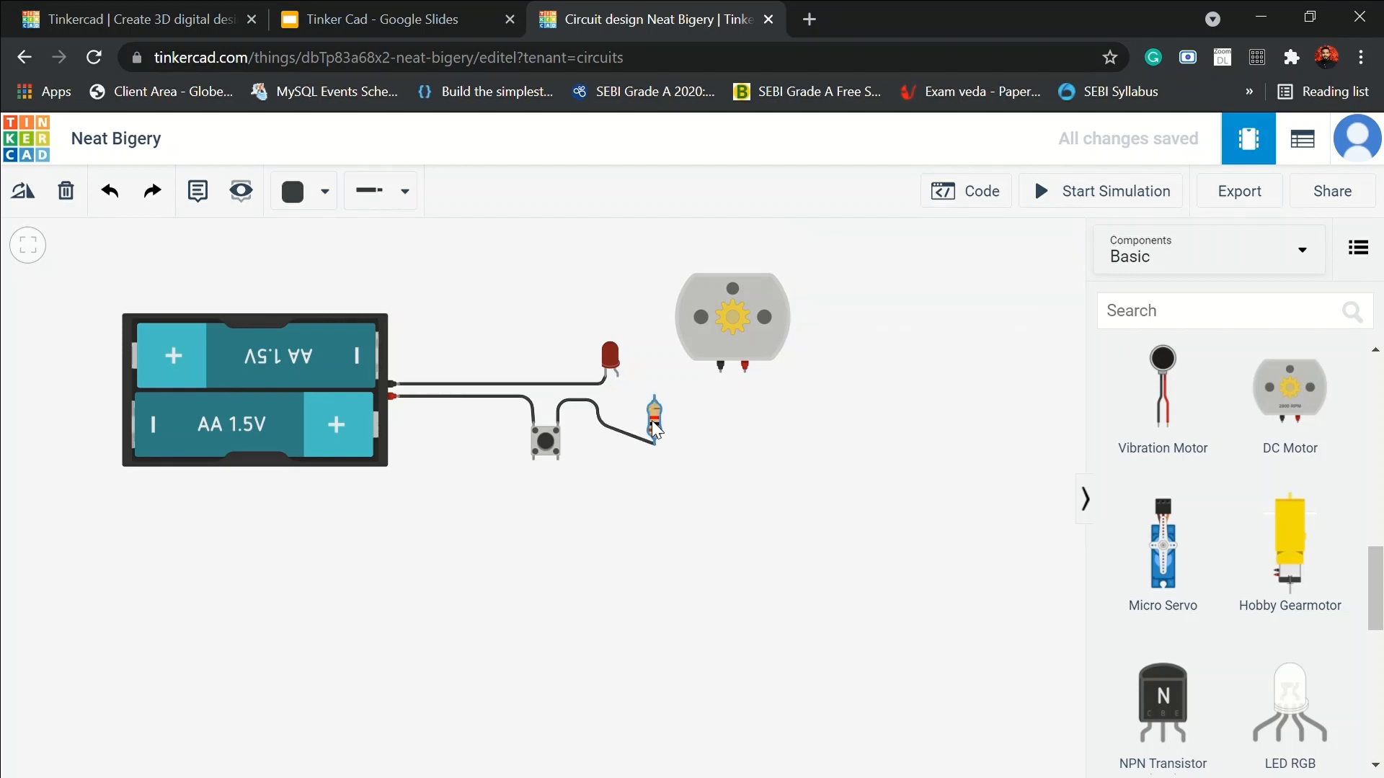
pyautogui.click(612, 356)
pyautogui.press('Delete')
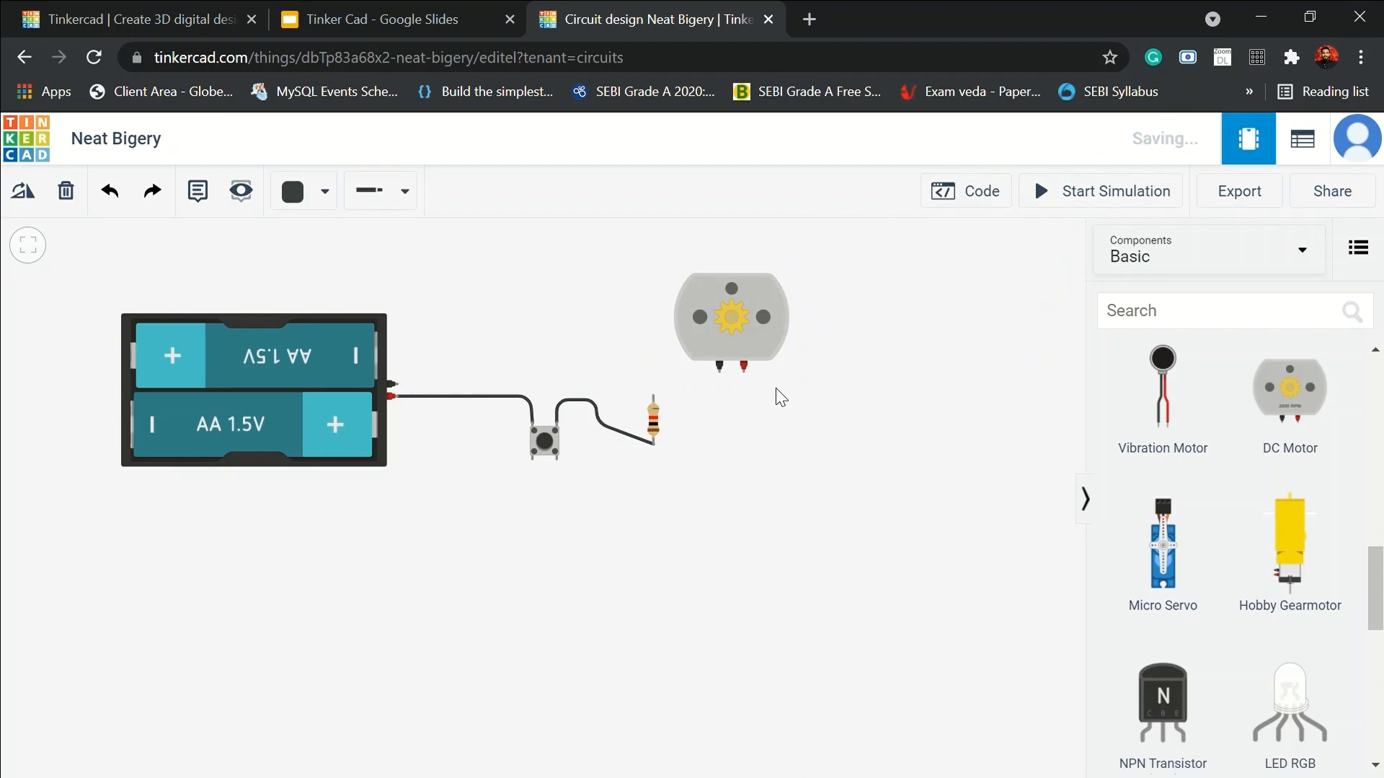
pyautogui.hotkey('ctrl', 'z')
pyautogui.hotkey('ctrl', 'z')
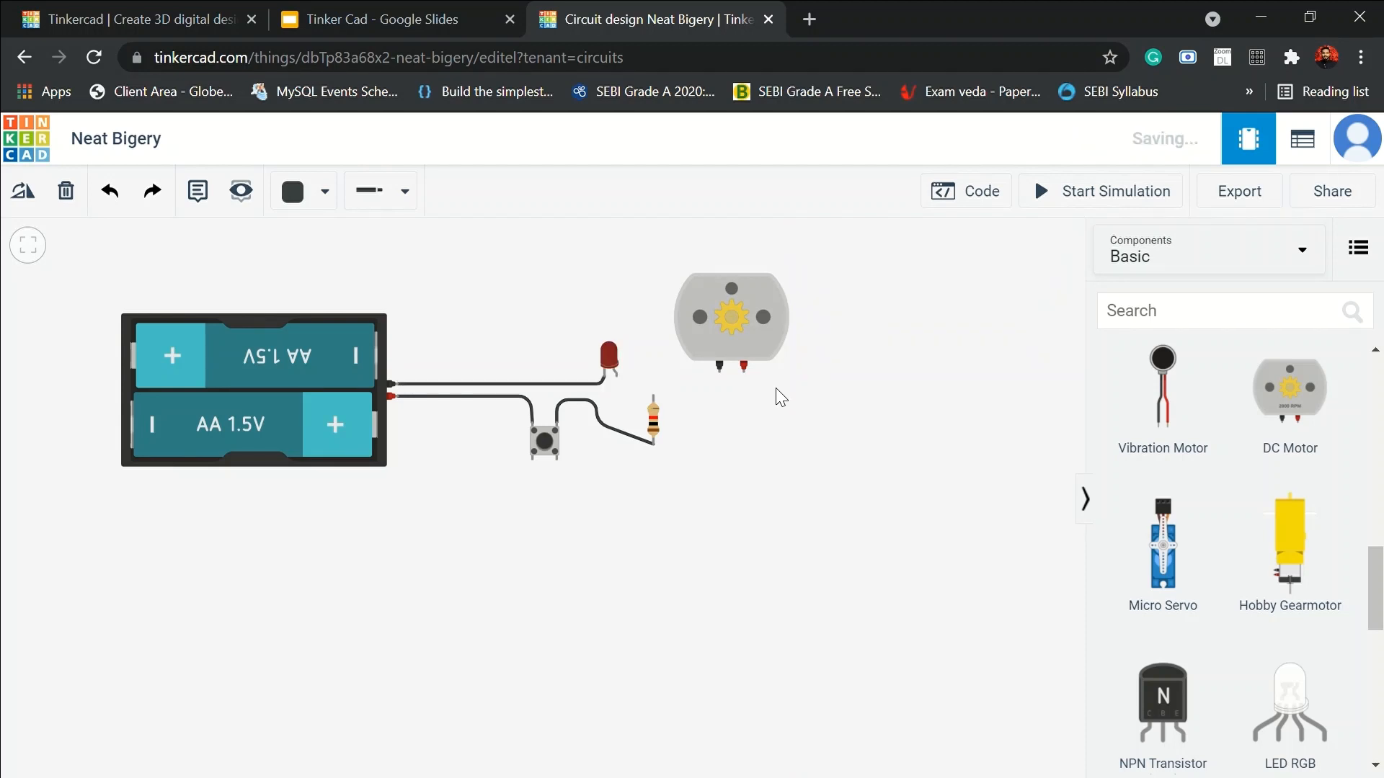
# Delete the LED and move the DC motor into its place above the resistor.
pyautogui.click(607, 353)
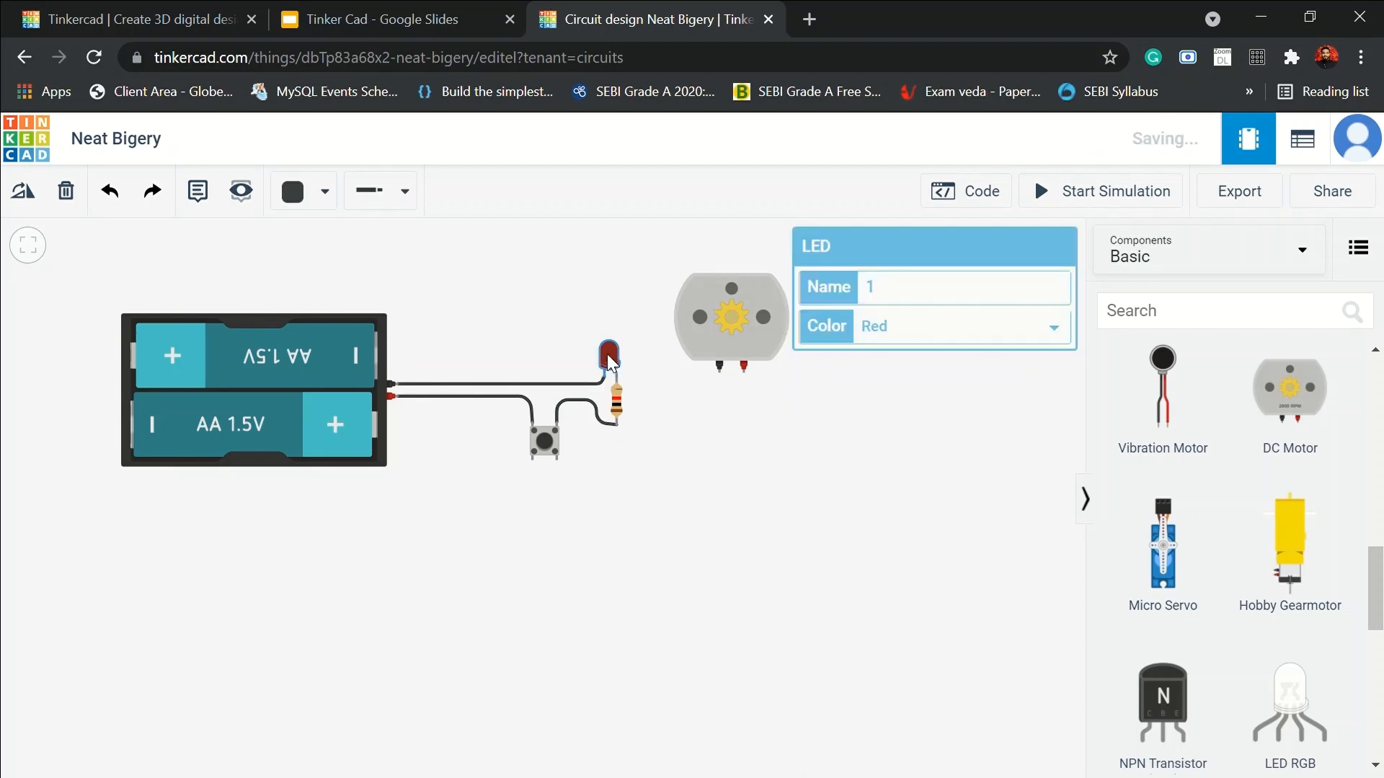
pyautogui.press('Delete')
pyautogui.moveTo(728, 366); pyautogui.dragTo(624, 302)
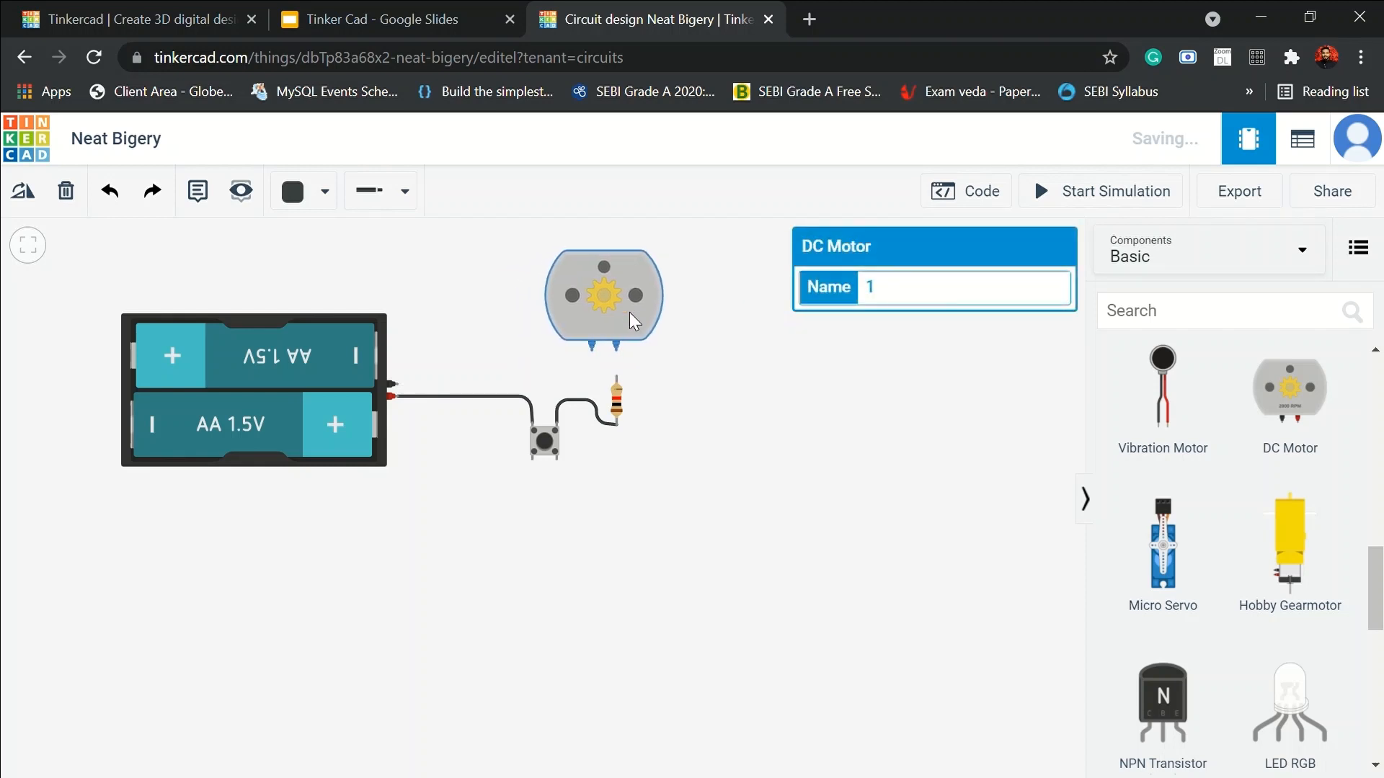
pyautogui.click(663, 371)
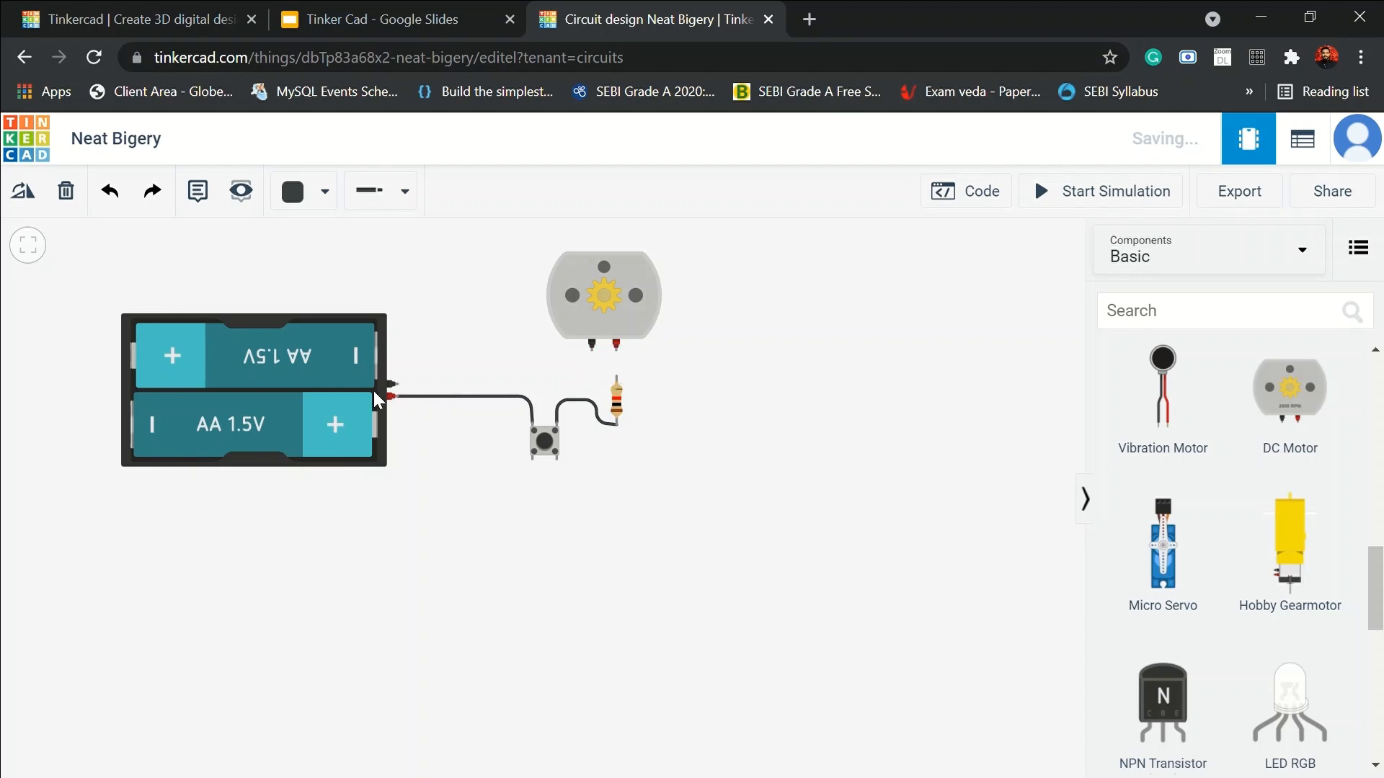
# Wire the battery's black terminal to the motor's black terminal, and the motor's red terminal to the resistor's Terminal 2.
pyautogui.click(398, 383)
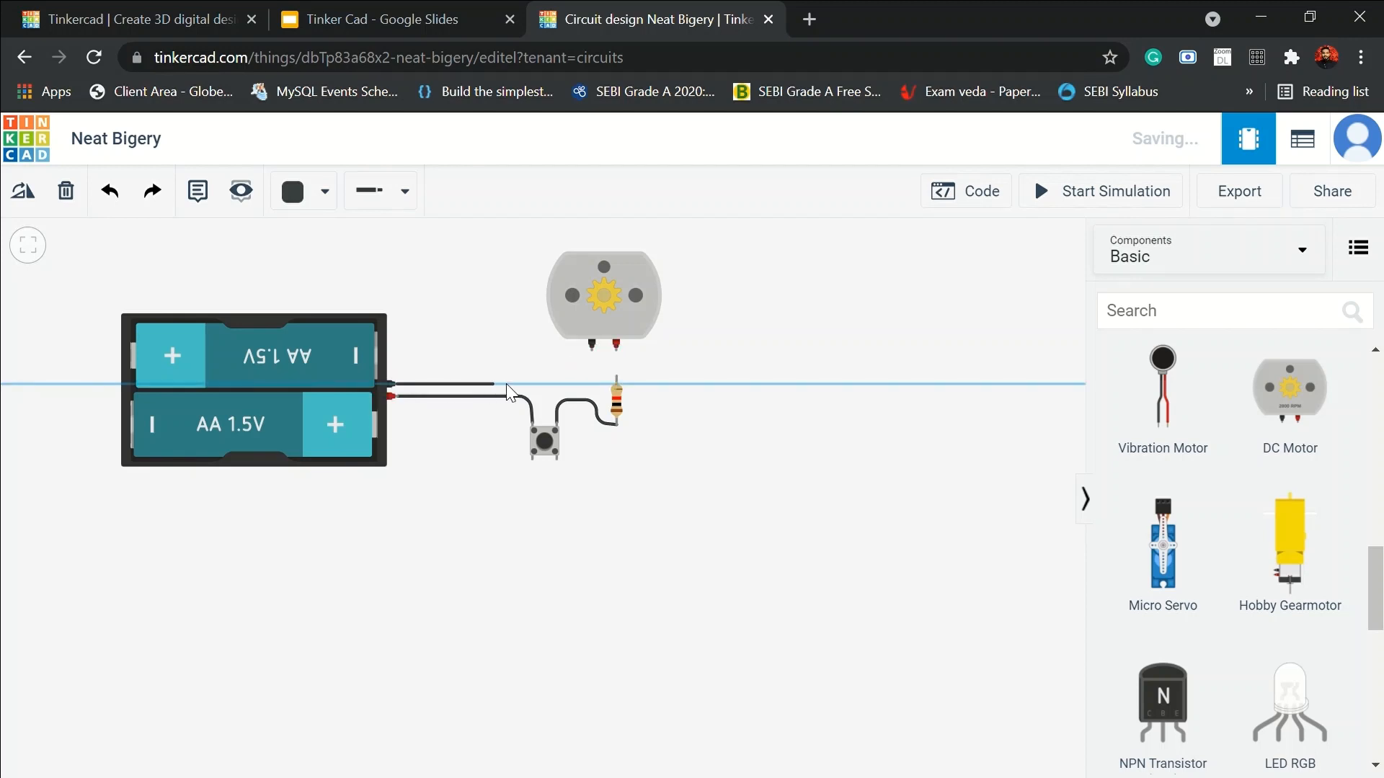
pyautogui.click(592, 349)
pyautogui.click(616, 352)
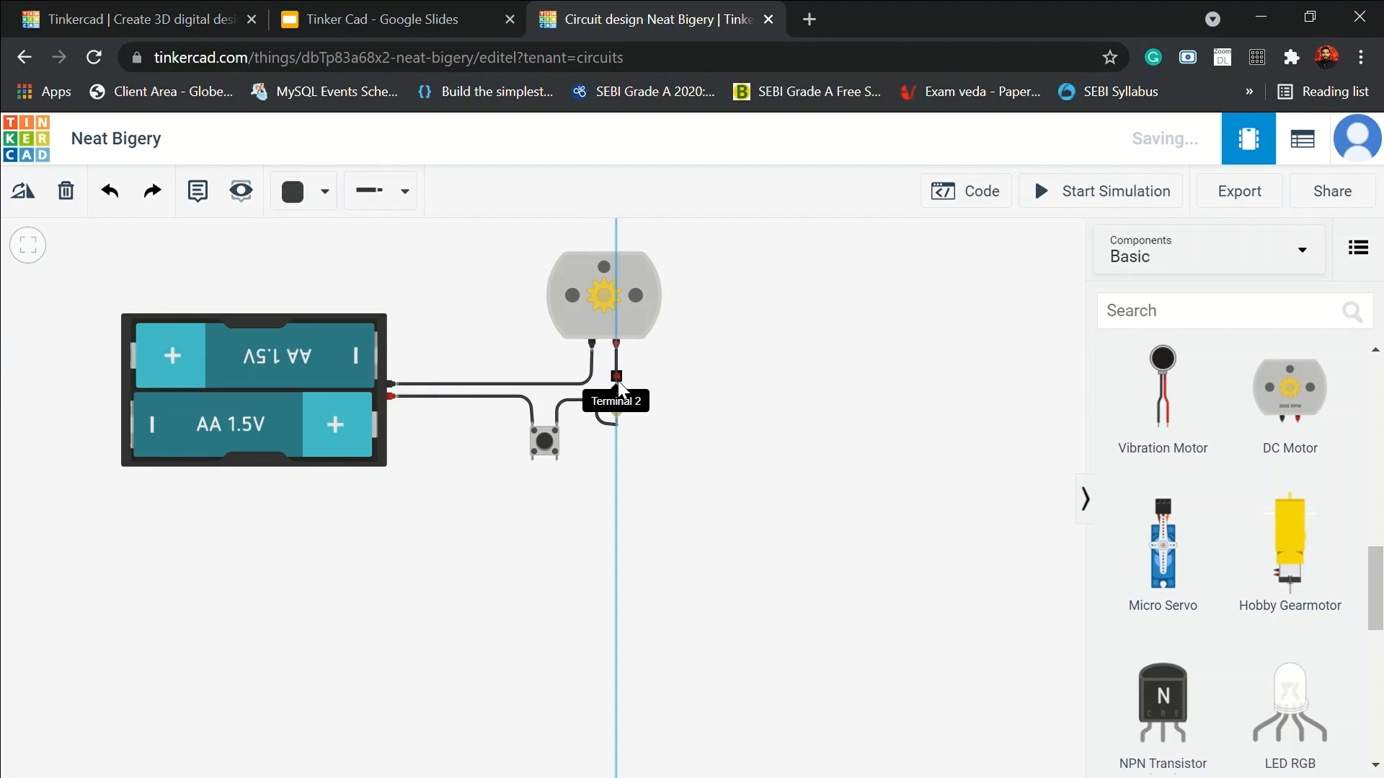
pyautogui.click(617, 380)
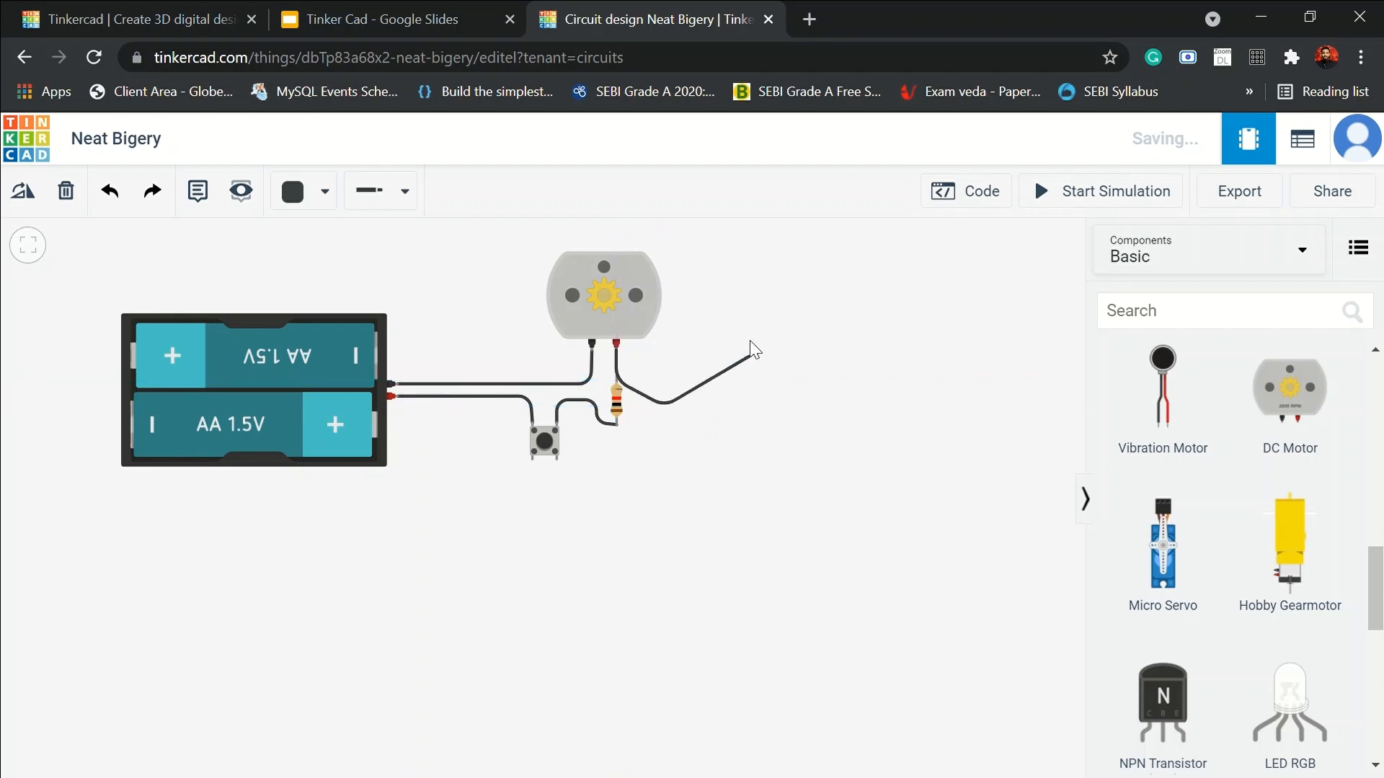
pyautogui.press('Escape')
pyautogui.click(617, 351)
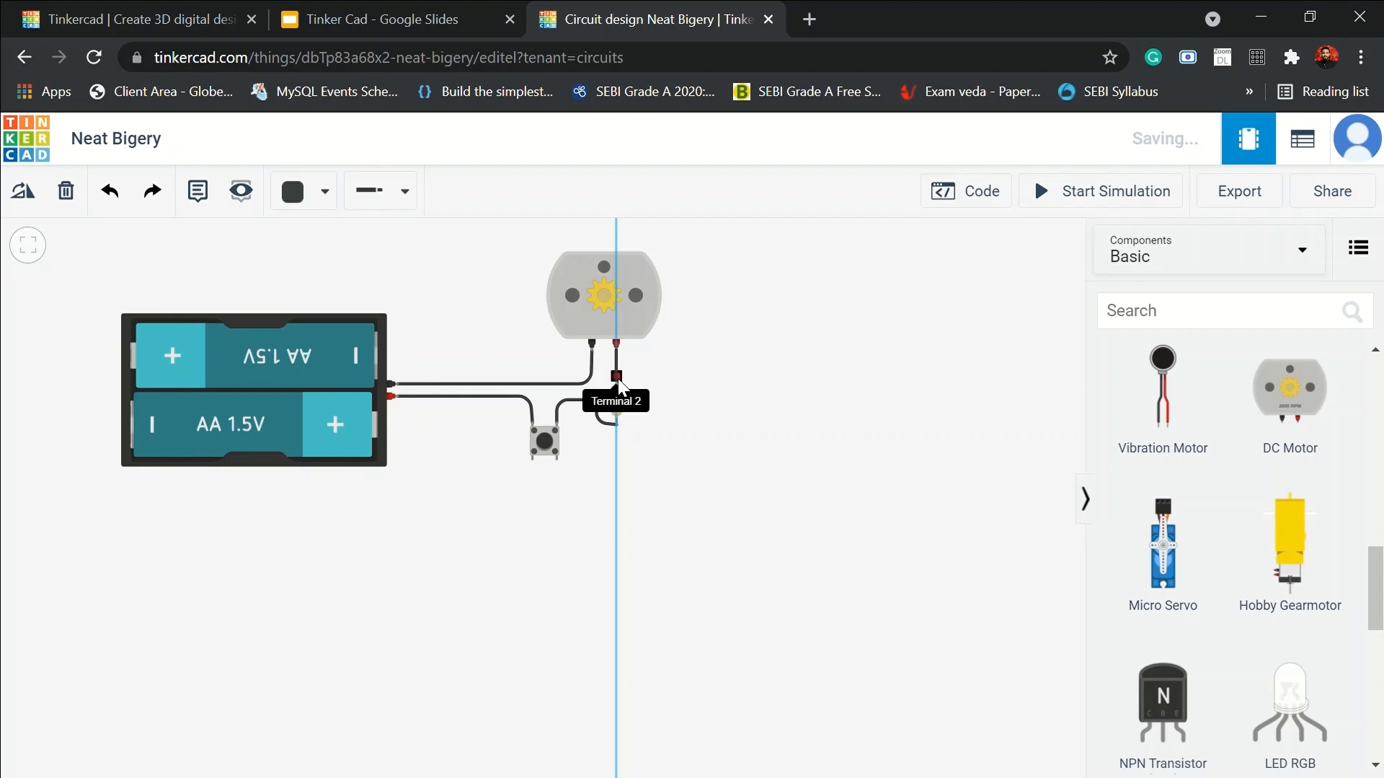
pyautogui.click(617, 378)
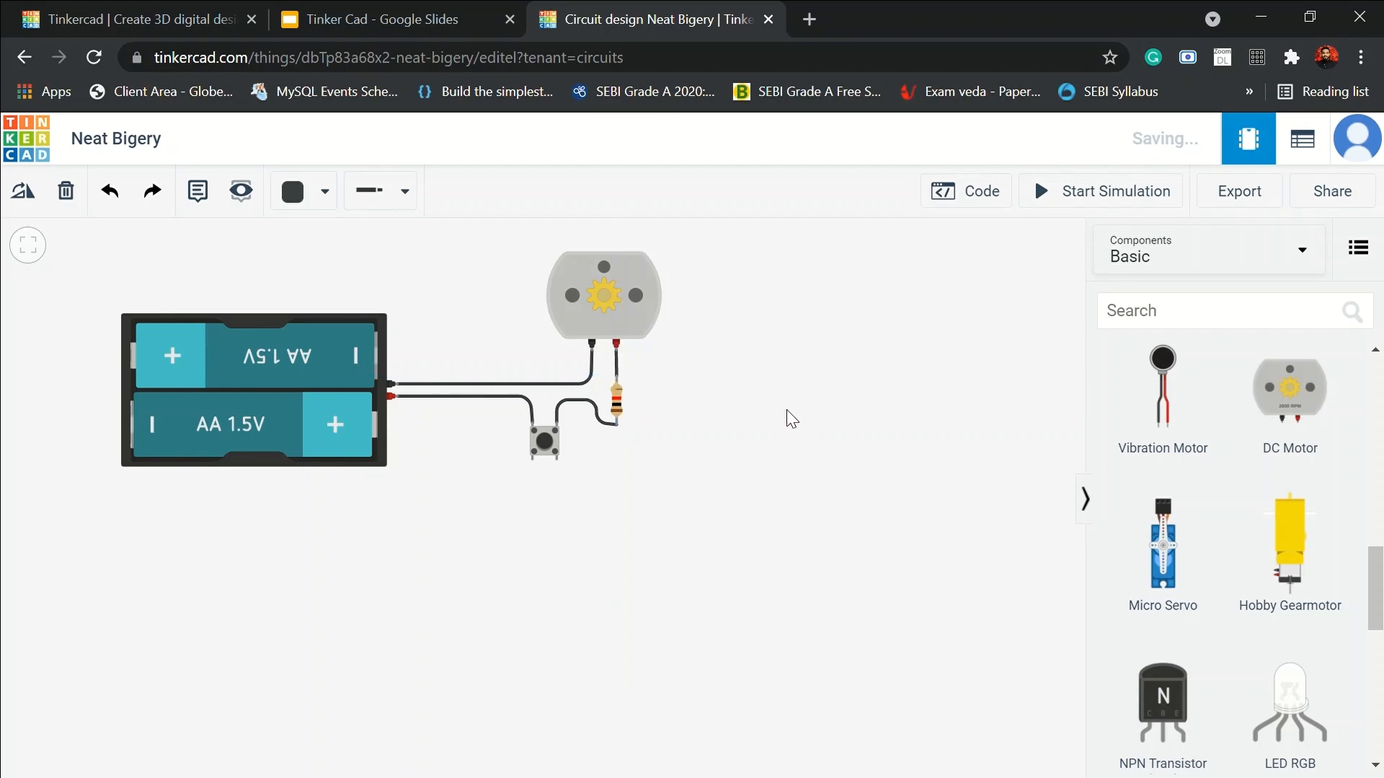
# Run the simulation, operate the pushbutton to test the DC motor, and stop the simulation.
pyautogui.click(1060, 193)
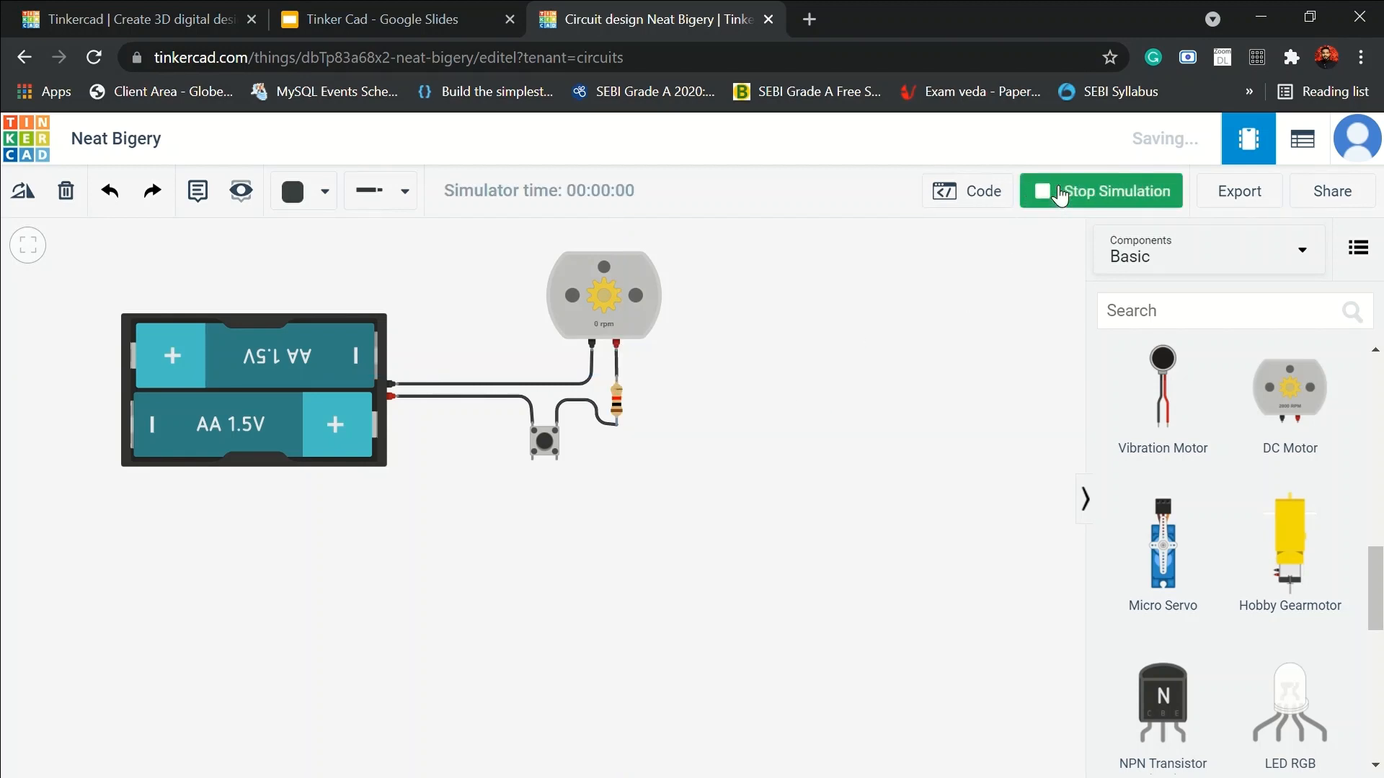
pyautogui.click(542, 445)
pyautogui.moveTo(544, 449); pyautogui.dragTo(544, 449)
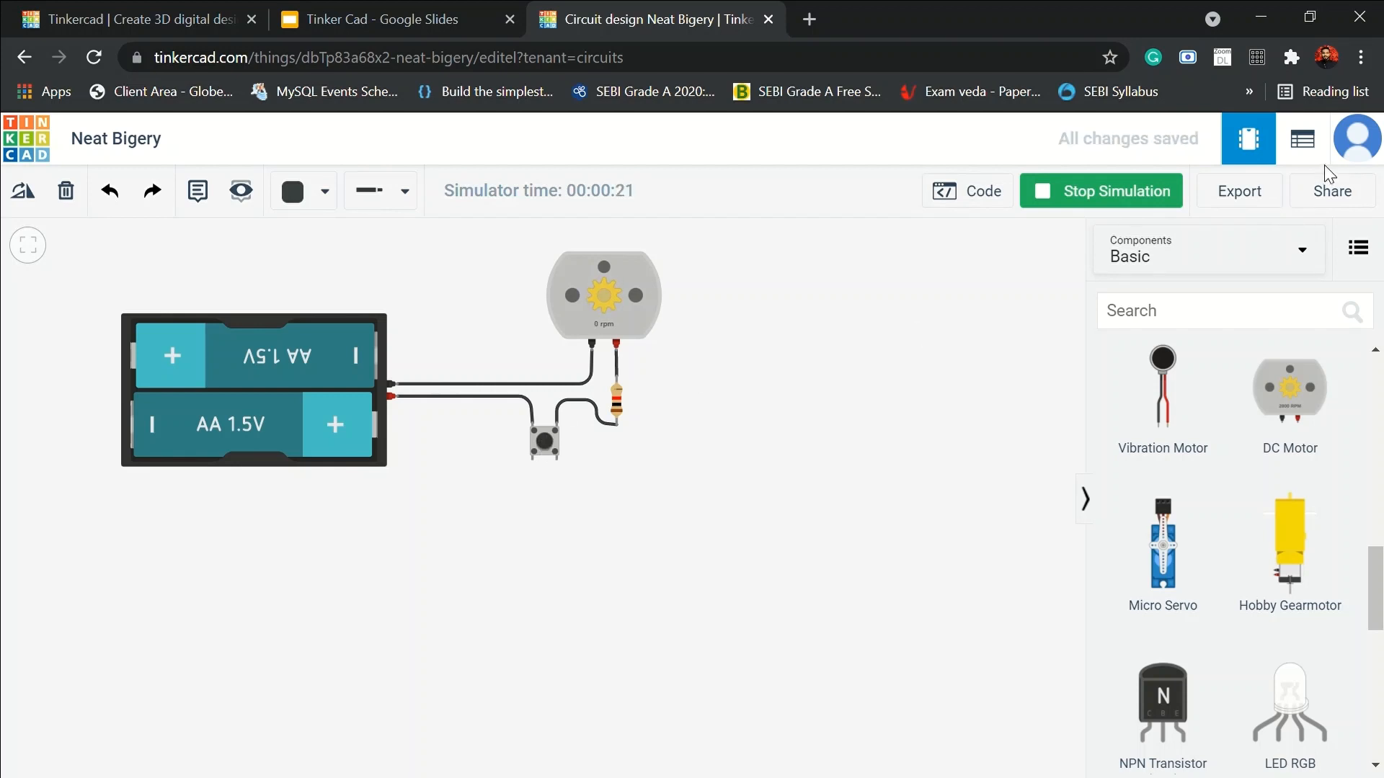
pyautogui.click(1100, 191)
# Delete the resistor and wire the pushbutton's upper-right terminal directly to the DC motor's red terminal.
pyautogui.click(617, 404)
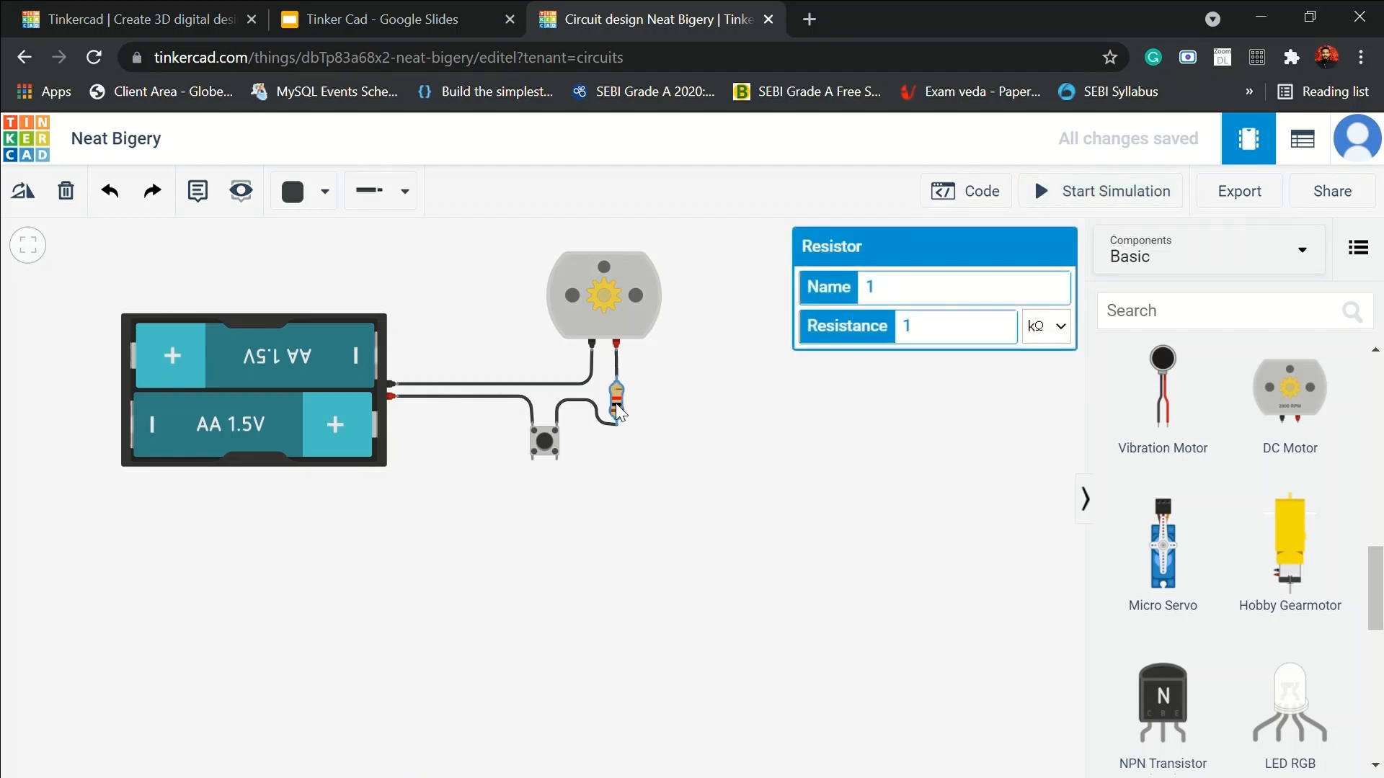
pyautogui.press('Delete')
pyautogui.click(556, 426)
pyautogui.click(560, 398)
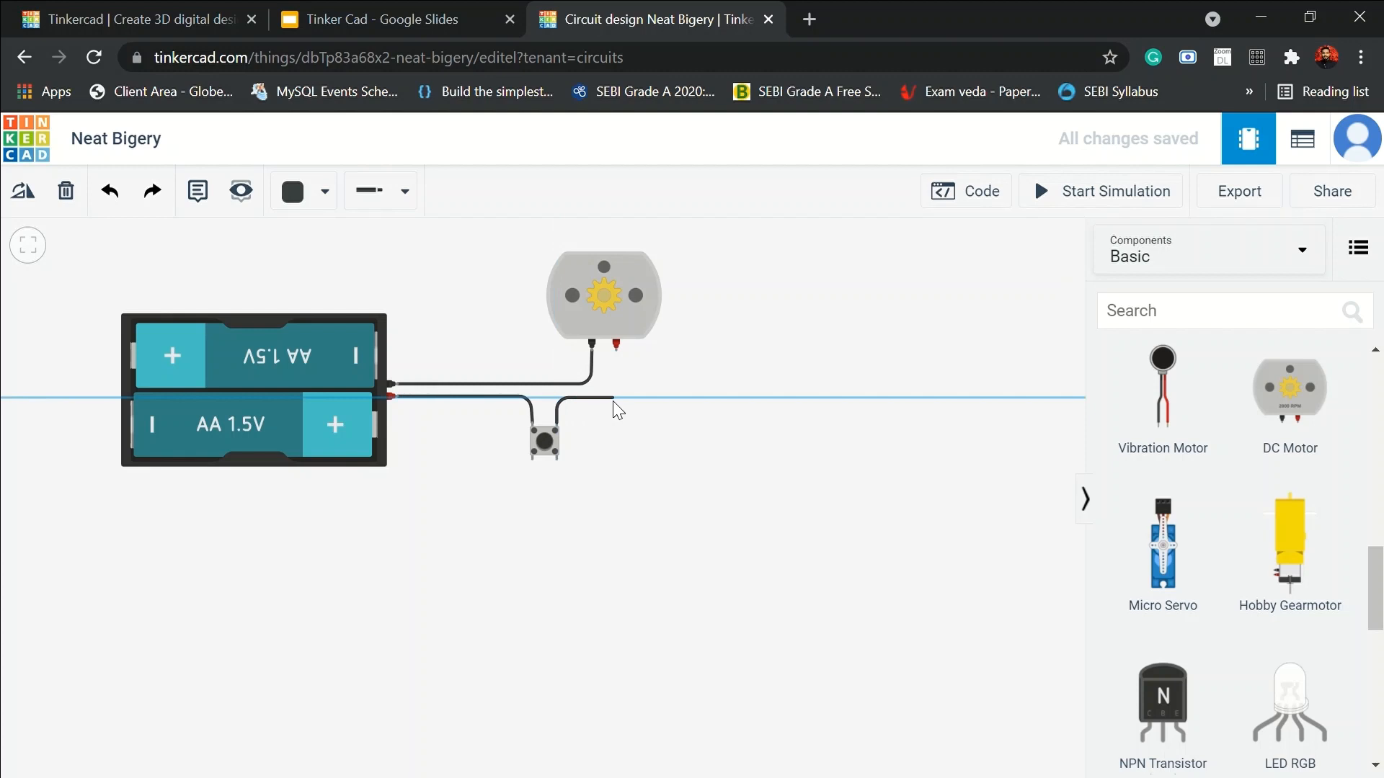
pyautogui.click(621, 399)
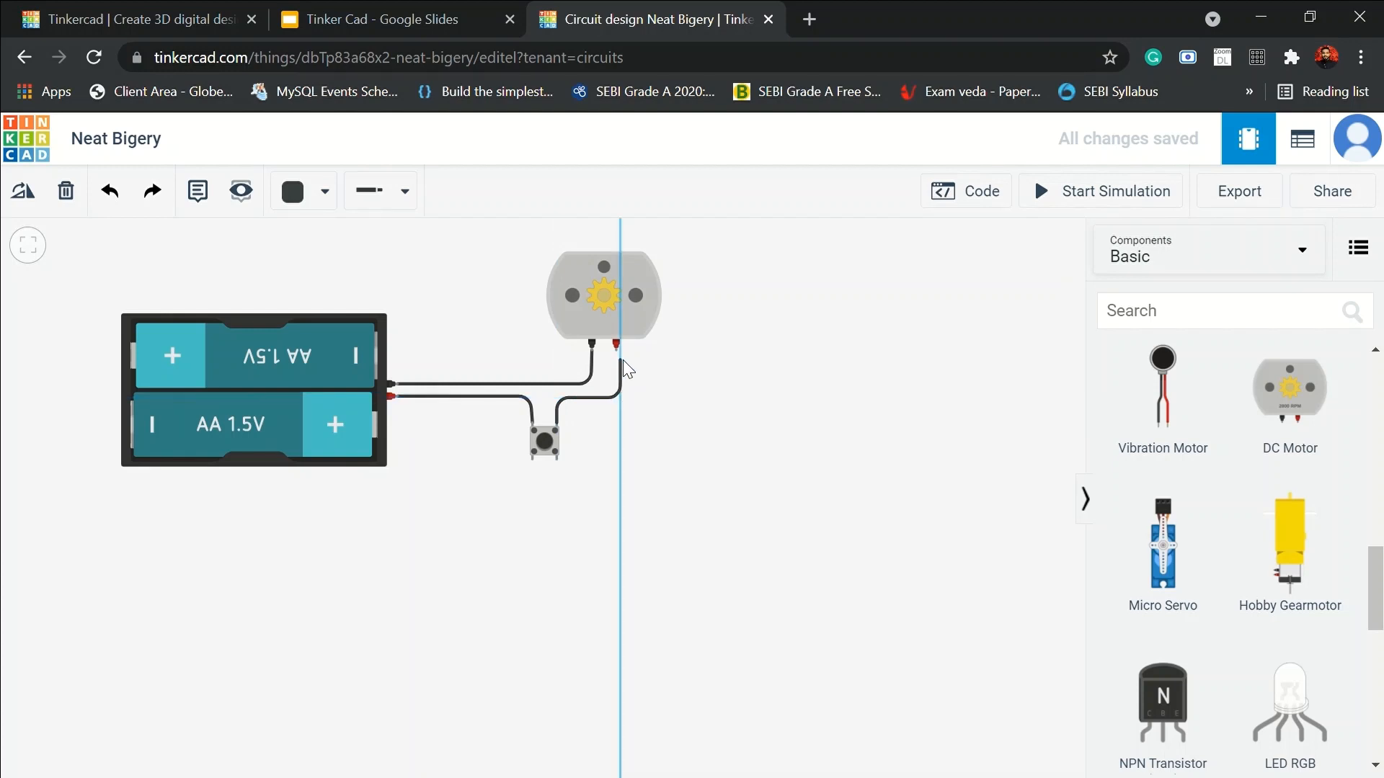
pyautogui.click(616, 351)
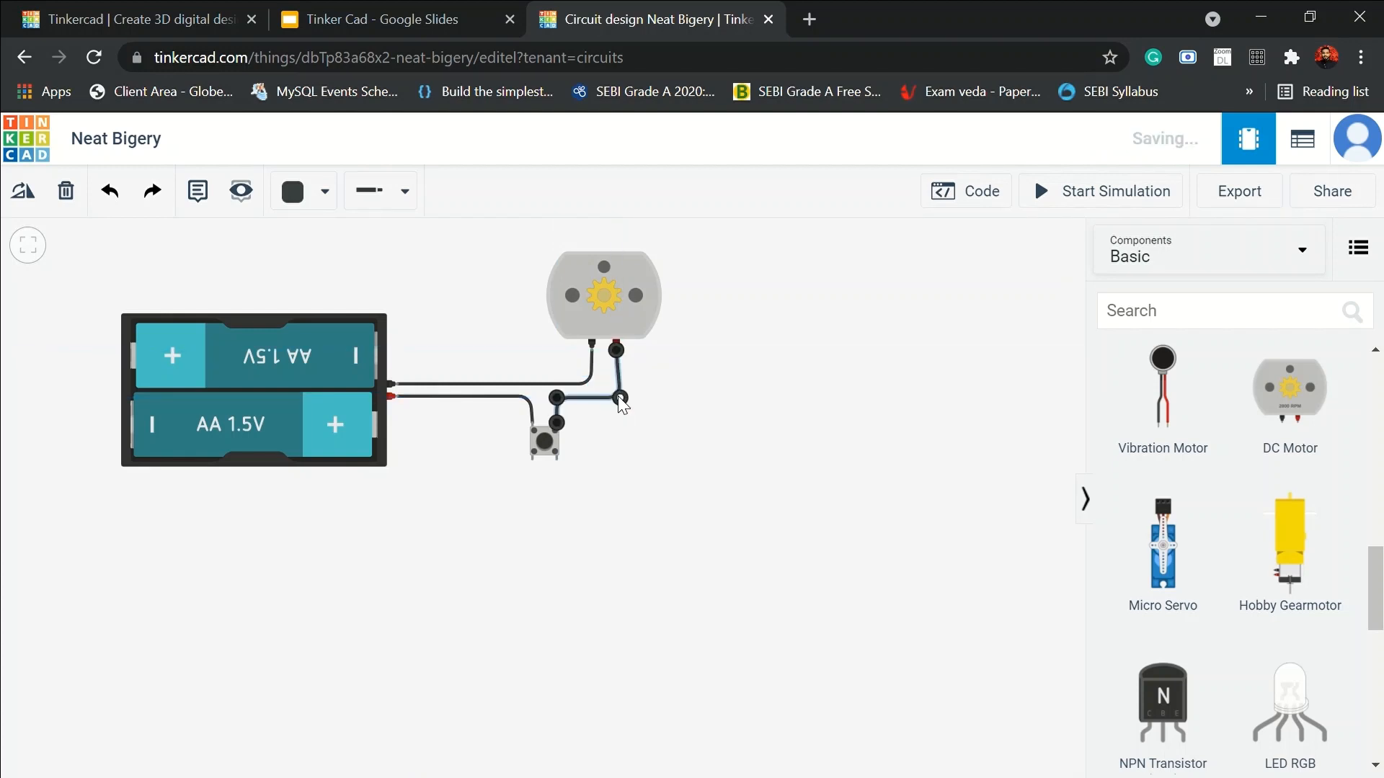
pyautogui.moveTo(619, 402); pyautogui.dragTo(616, 401)
# Run the simulation and operate the pushbutton to test the DC motor without the resistor.
pyautogui.click(1057, 193)
pyautogui.click(647, 455)
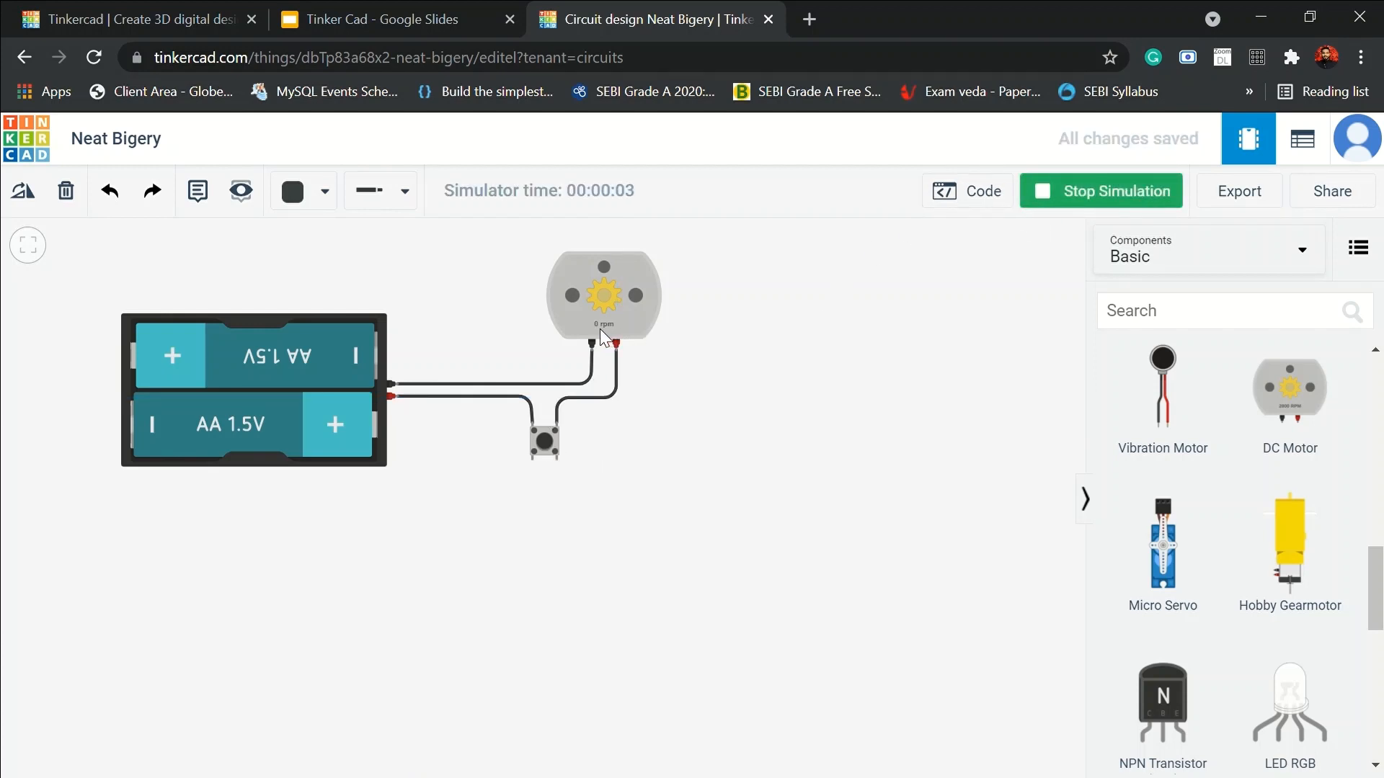
pyautogui.click(544, 442)
pyautogui.moveTo(541, 444); pyautogui.dragTo(747, 384)
# Find the LED RGB in the Basic components and place one to the right of the DC motor.
pyautogui.scroll(-9, 1266, 389)
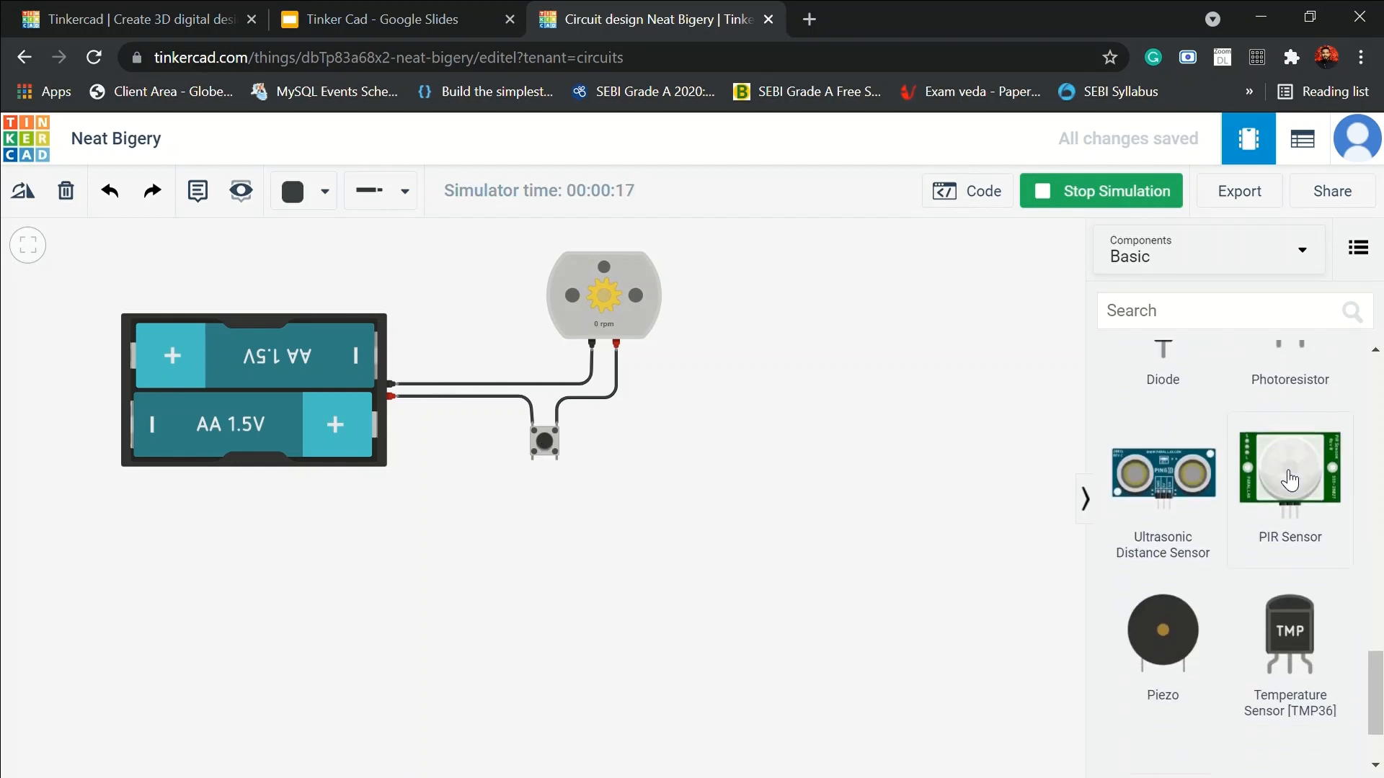
pyautogui.scroll(4, 1288, 479)
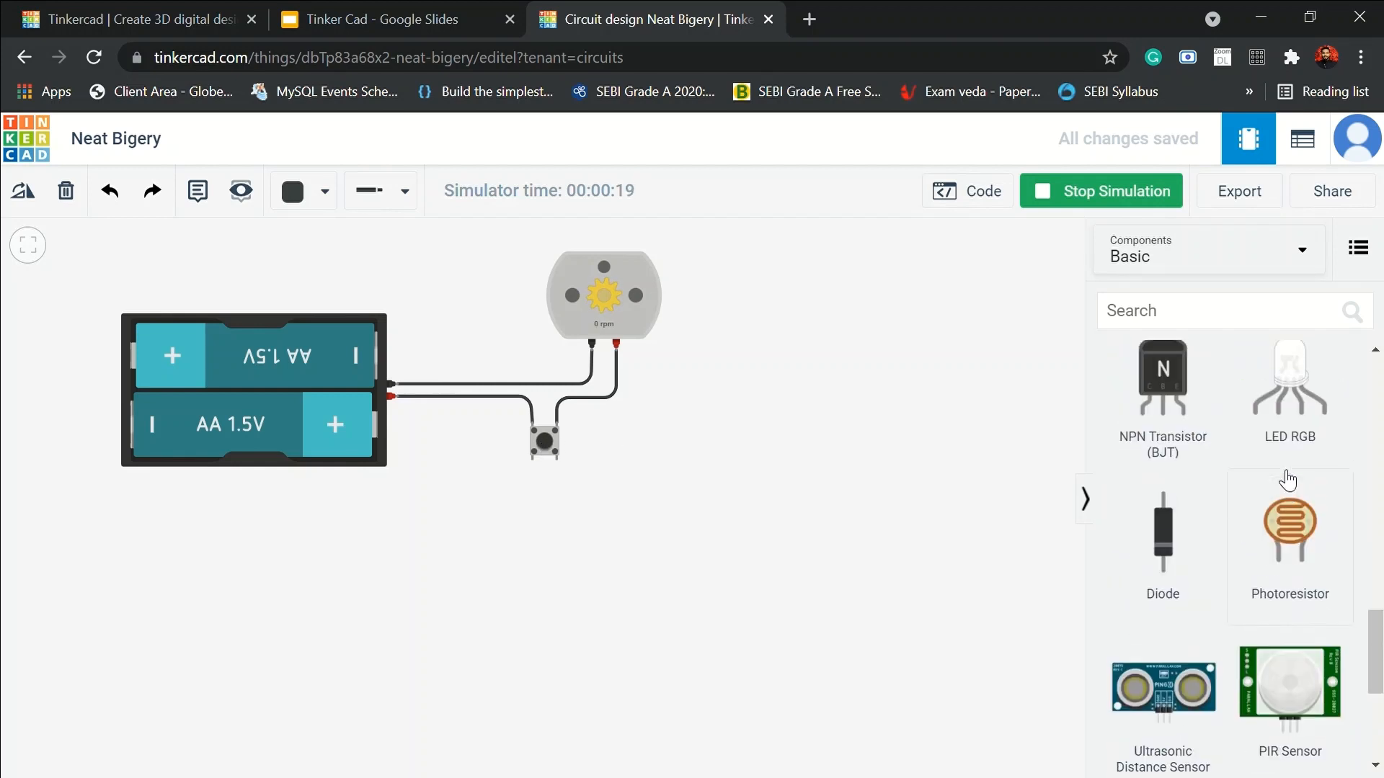
pyautogui.scroll(2, 1288, 479)
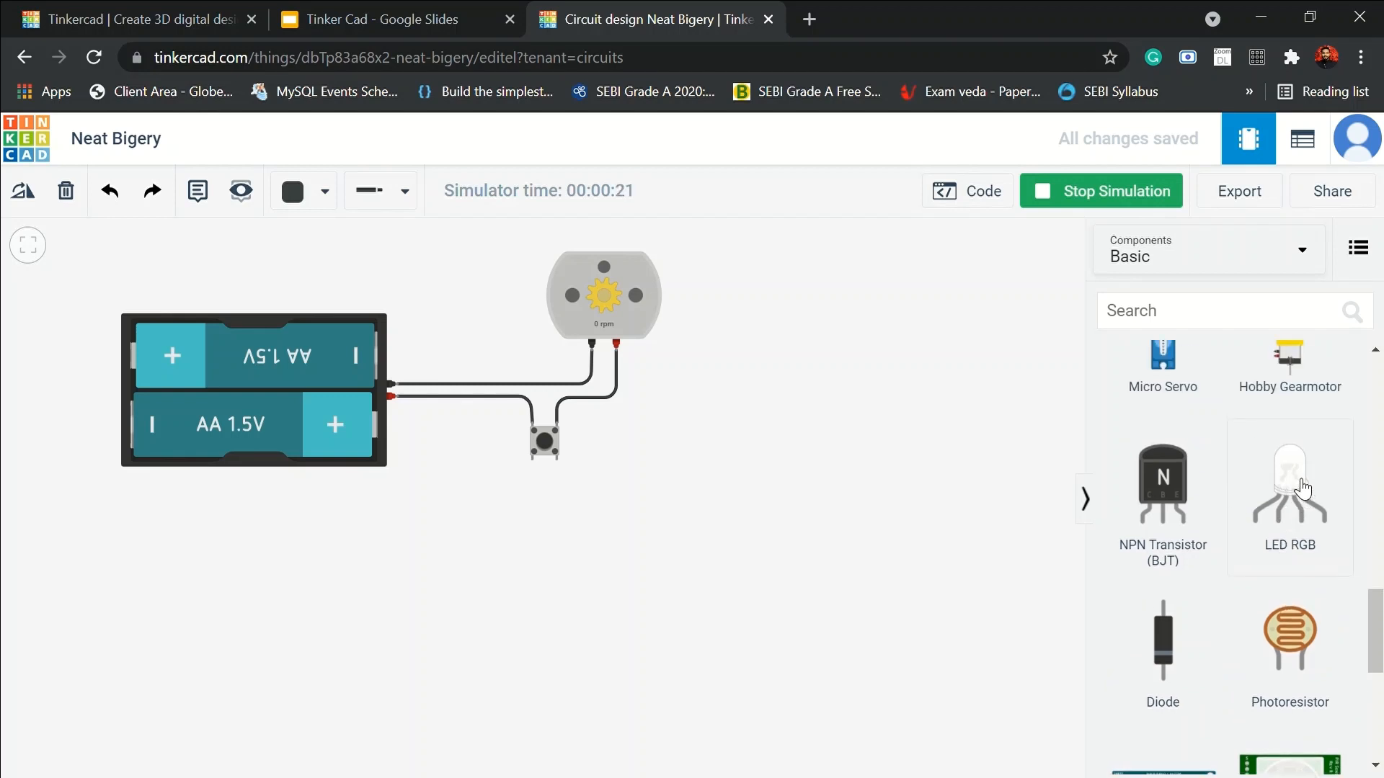
pyautogui.moveTo(1304, 488); pyautogui.dragTo(758, 326)
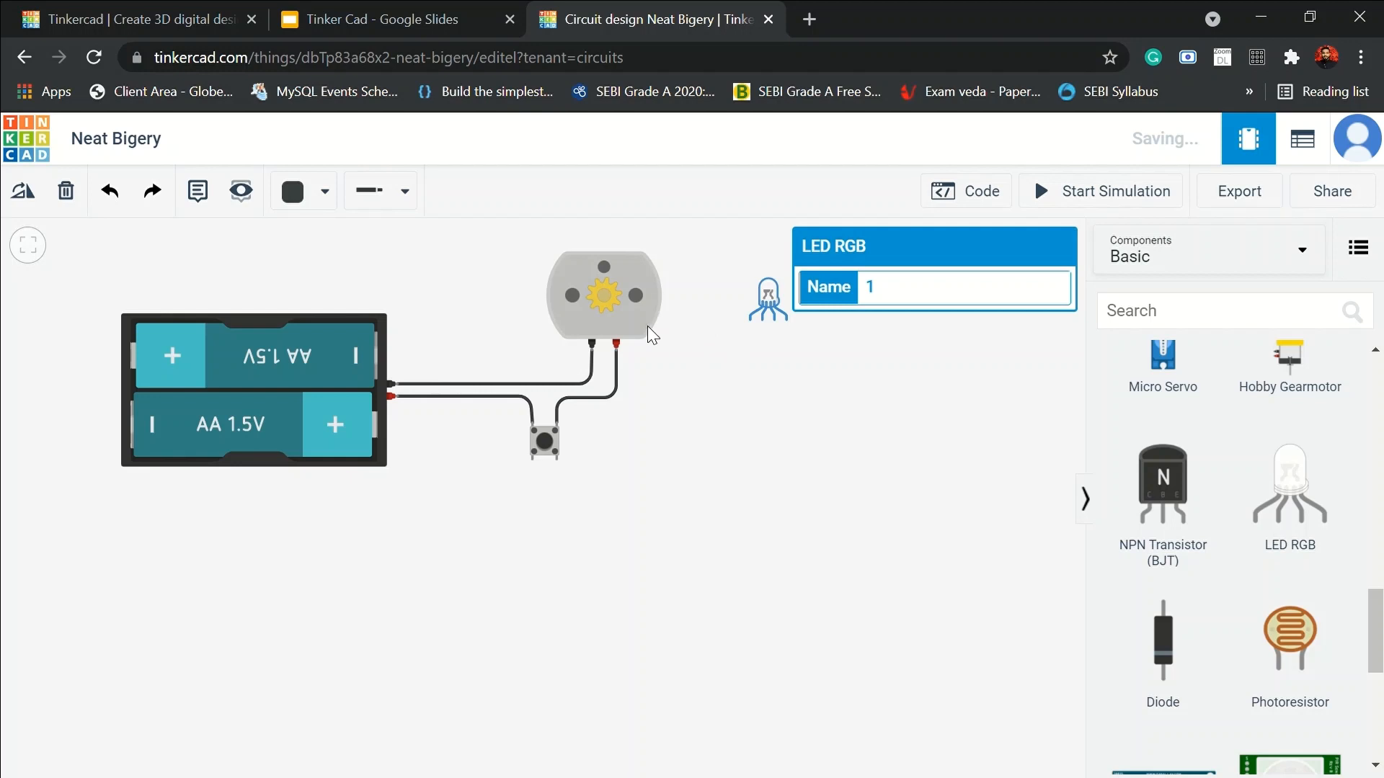
# Delete the DC motor and the pushbutton, and move the RGB LED into the motor's former place.
pyautogui.click(620, 301)
pyautogui.press('Delete')
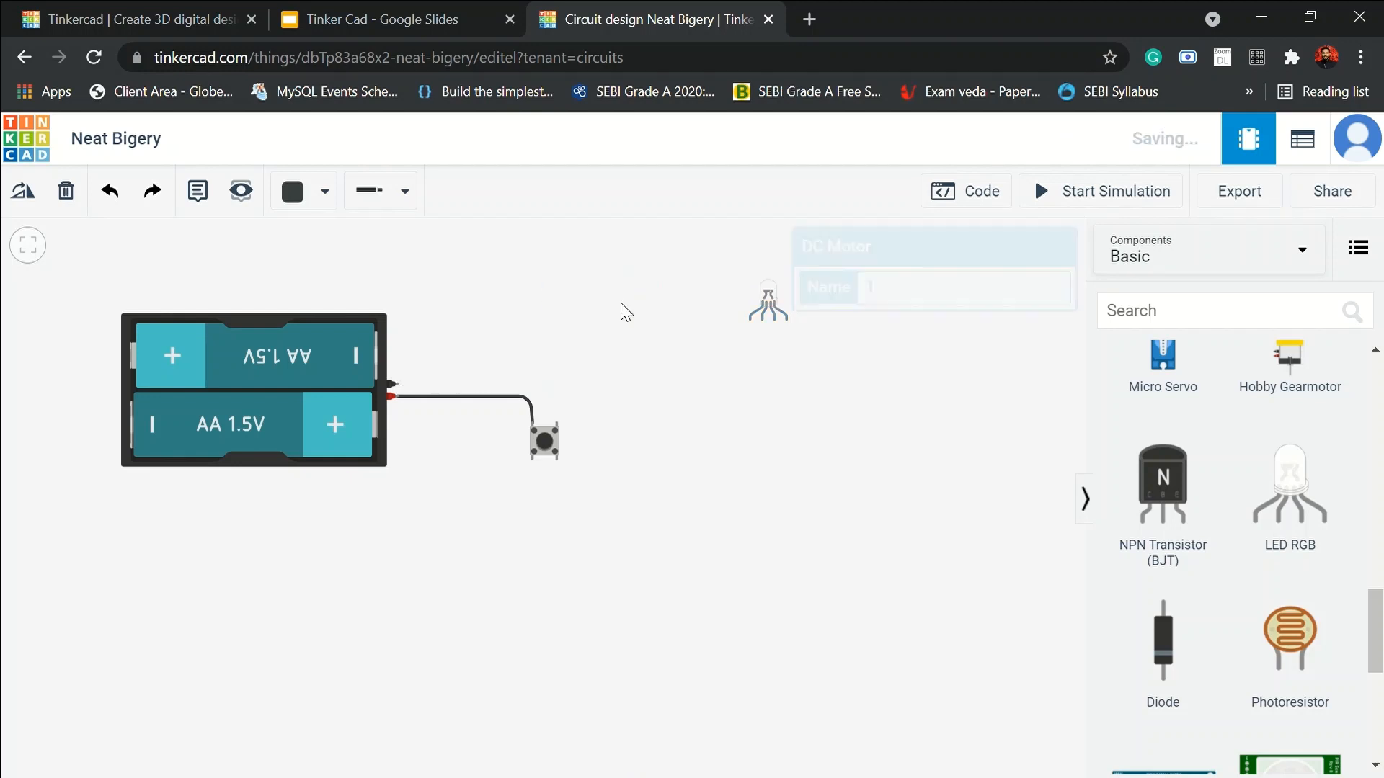
pyautogui.moveTo(782, 296); pyautogui.dragTo(749, 310)
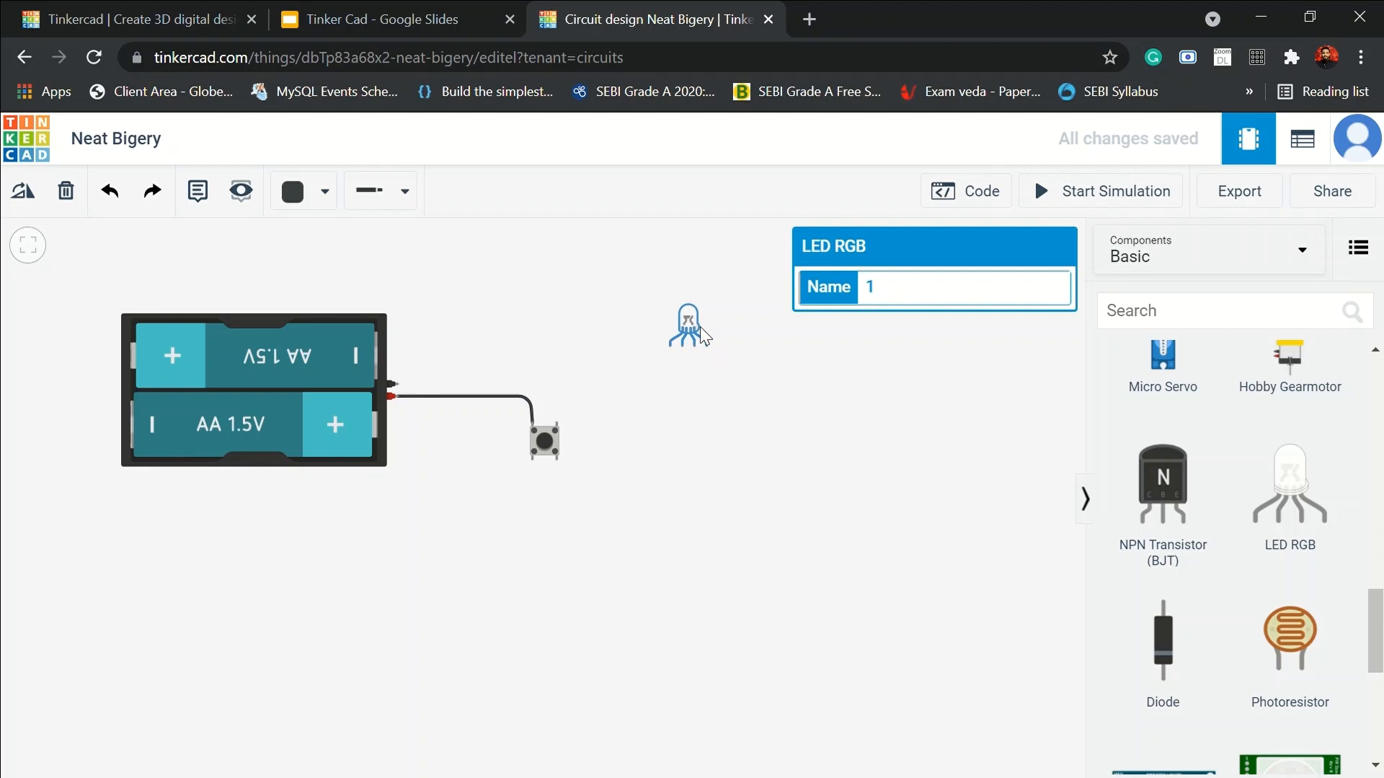
pyautogui.moveTo(693, 326); pyautogui.dragTo(595, 336)
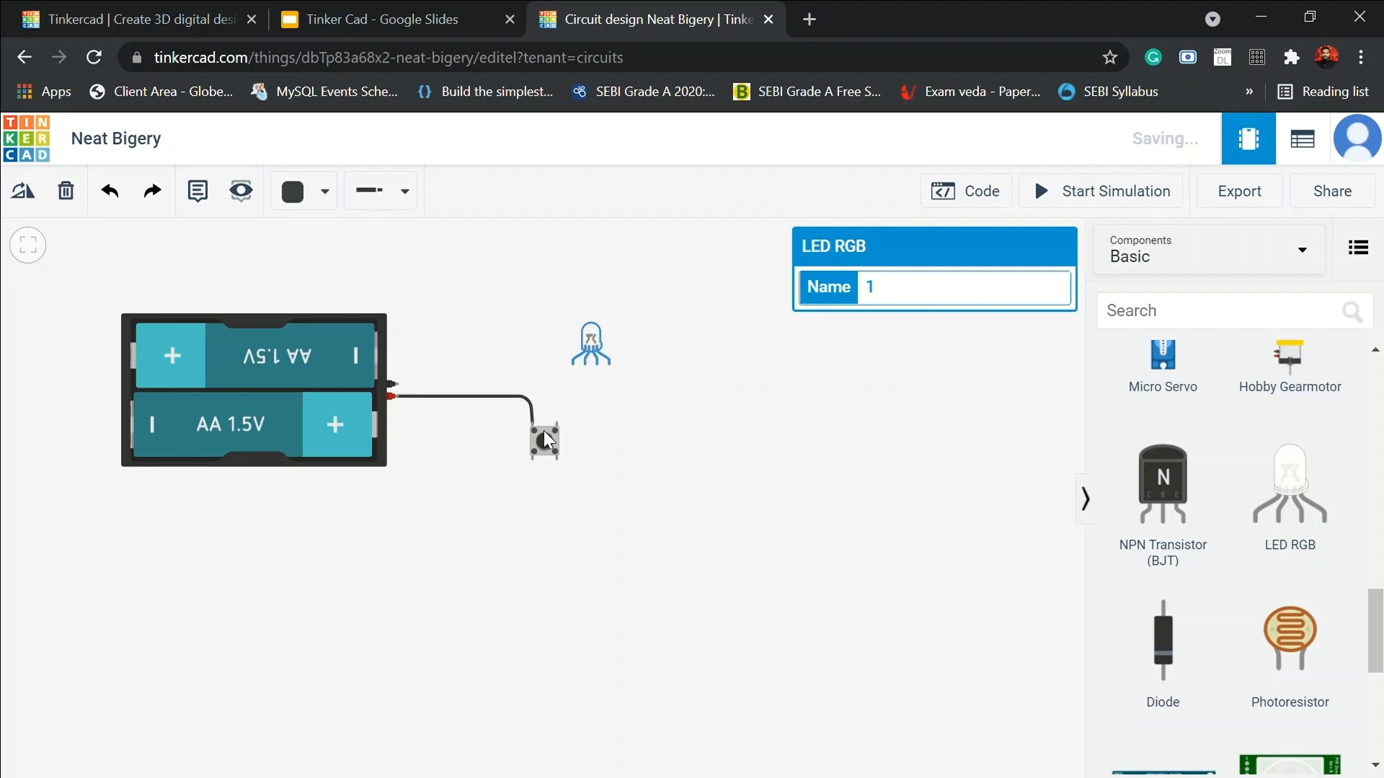
pyautogui.moveTo(544, 441); pyautogui.dragTo(598, 487)
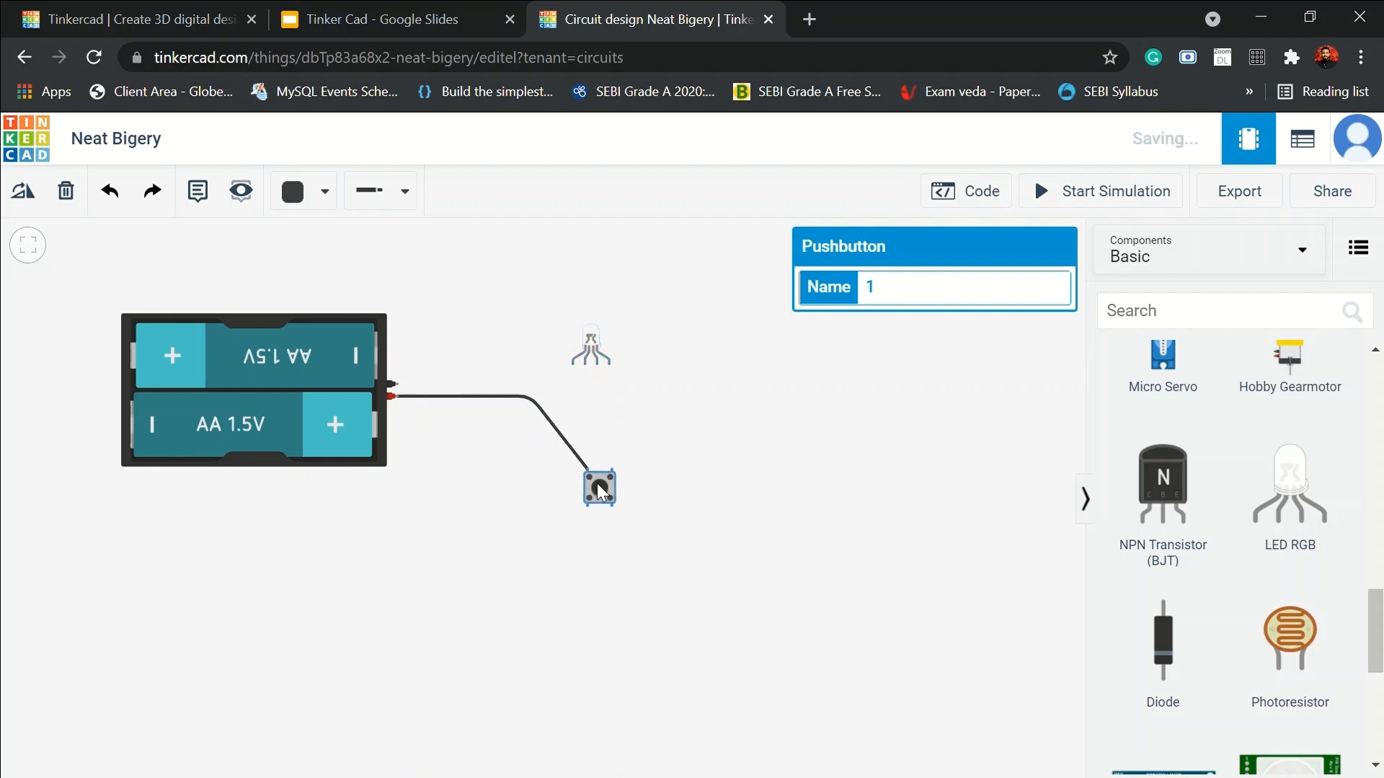
pyautogui.press('Delete')
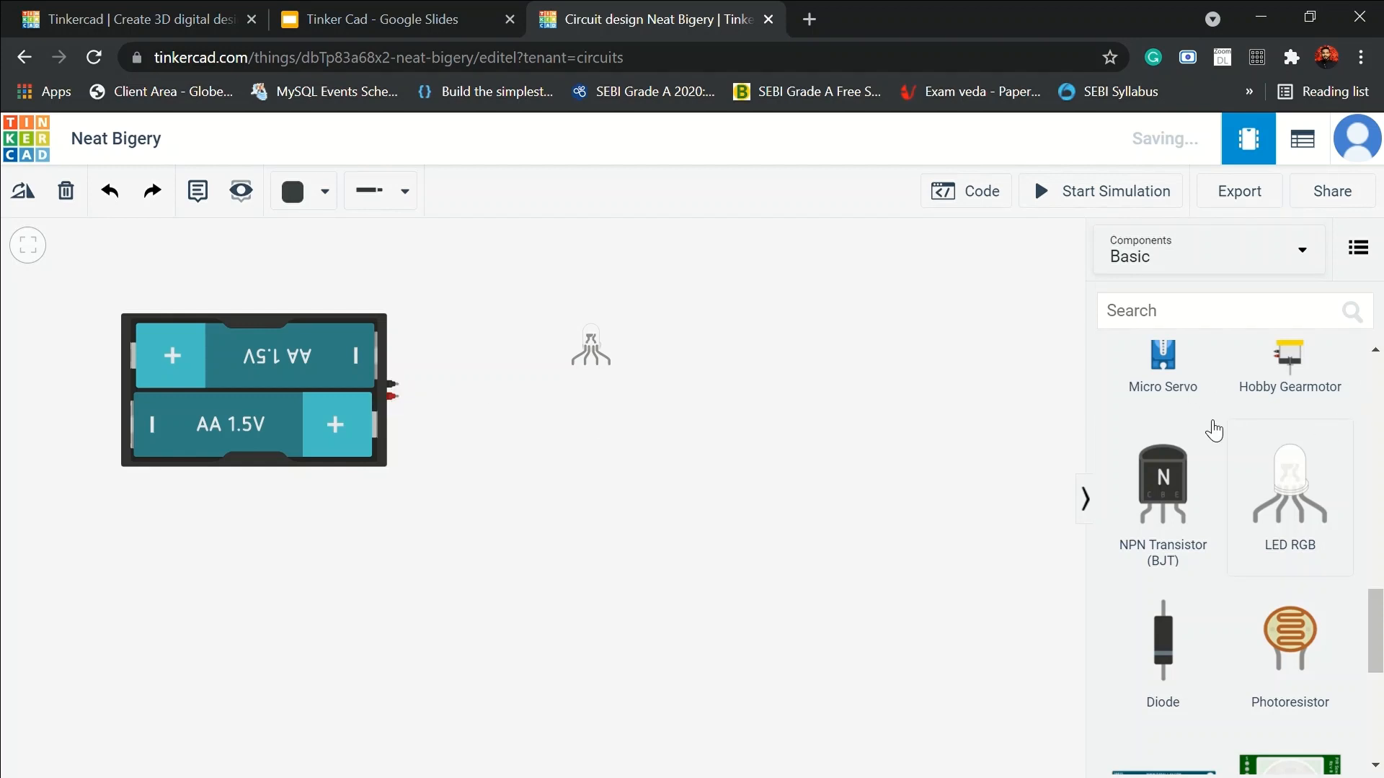
# Place a 1 kΩ resistor between the battery and the RGB LED, rotated horizontally in line with the battery's red terminal.
pyautogui.scroll(15, 1211, 476)
pyautogui.moveTo(1168, 436); pyautogui.dragTo(564, 462)
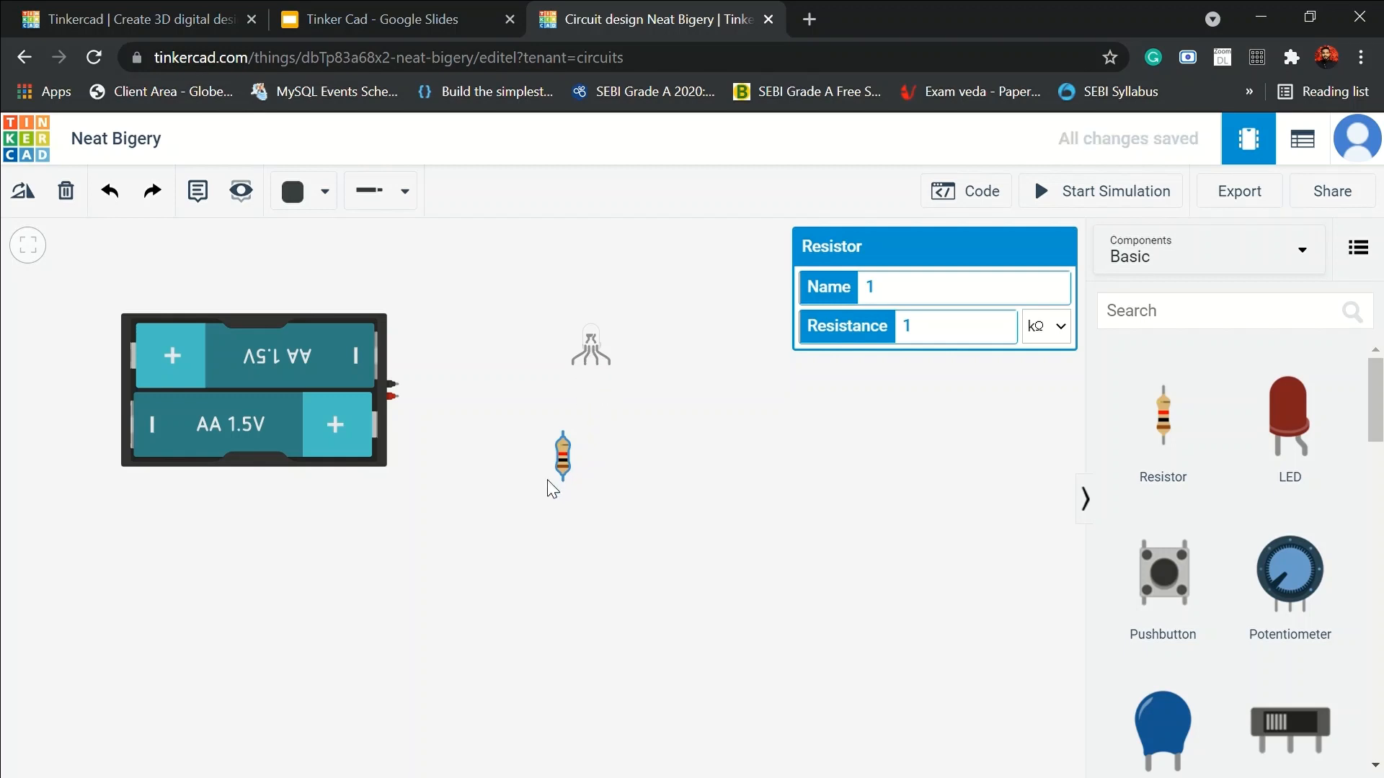
pyautogui.click(487, 450)
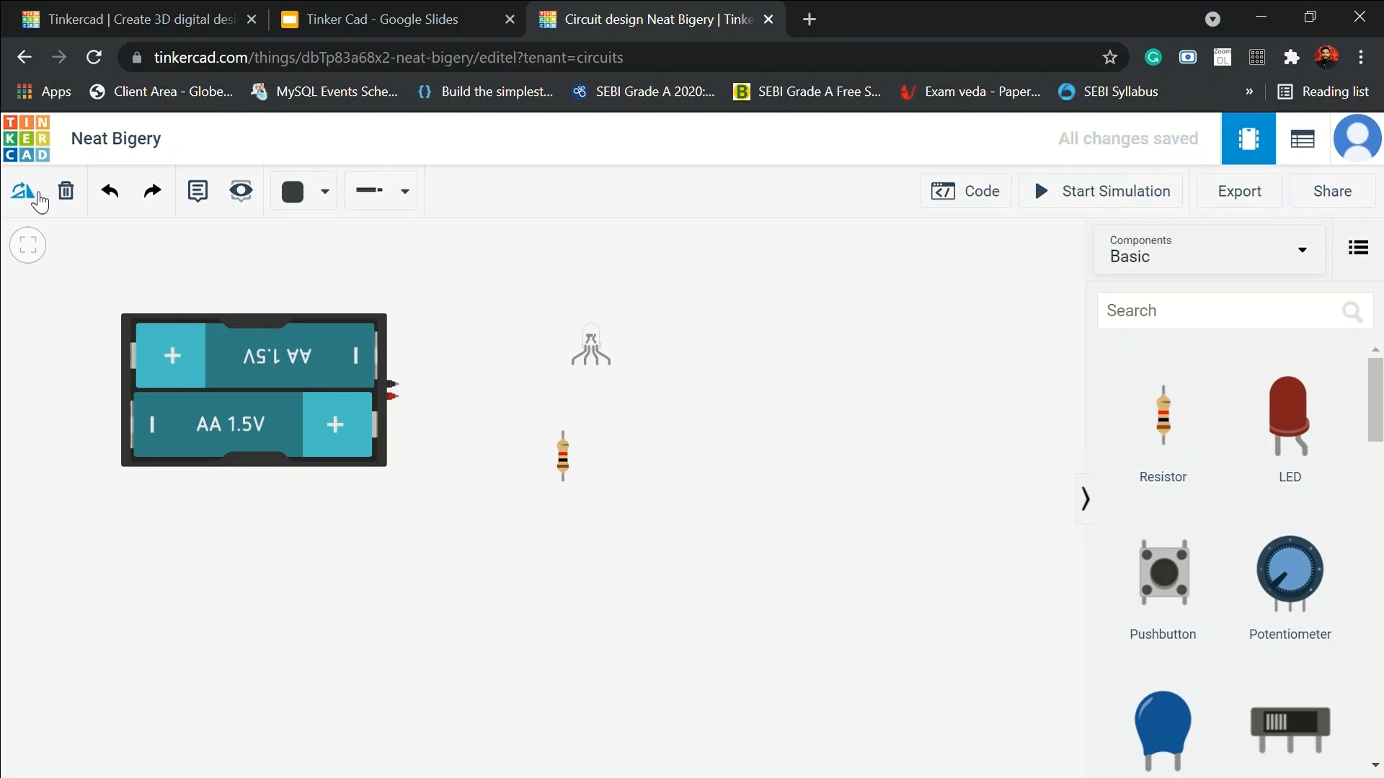
pyautogui.click(563, 455)
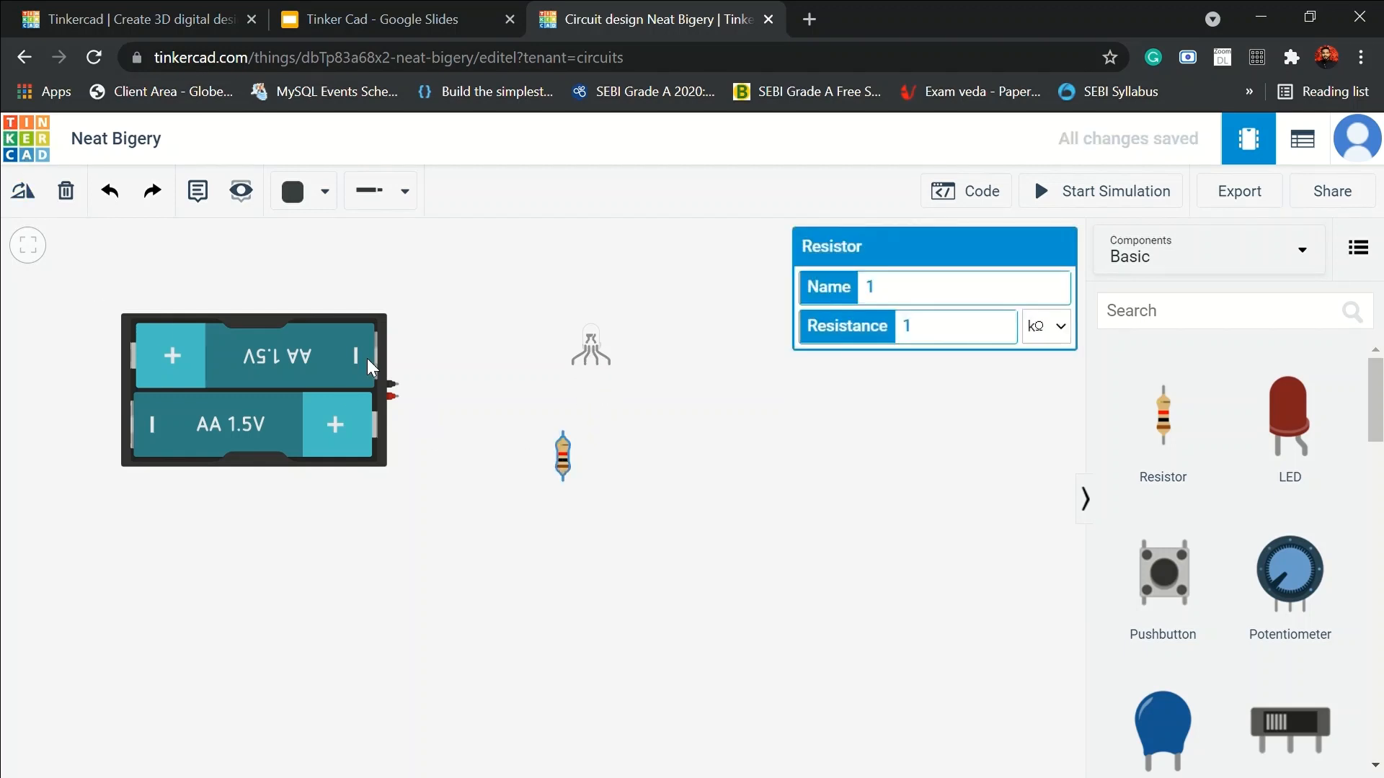
pyautogui.click(32, 190)
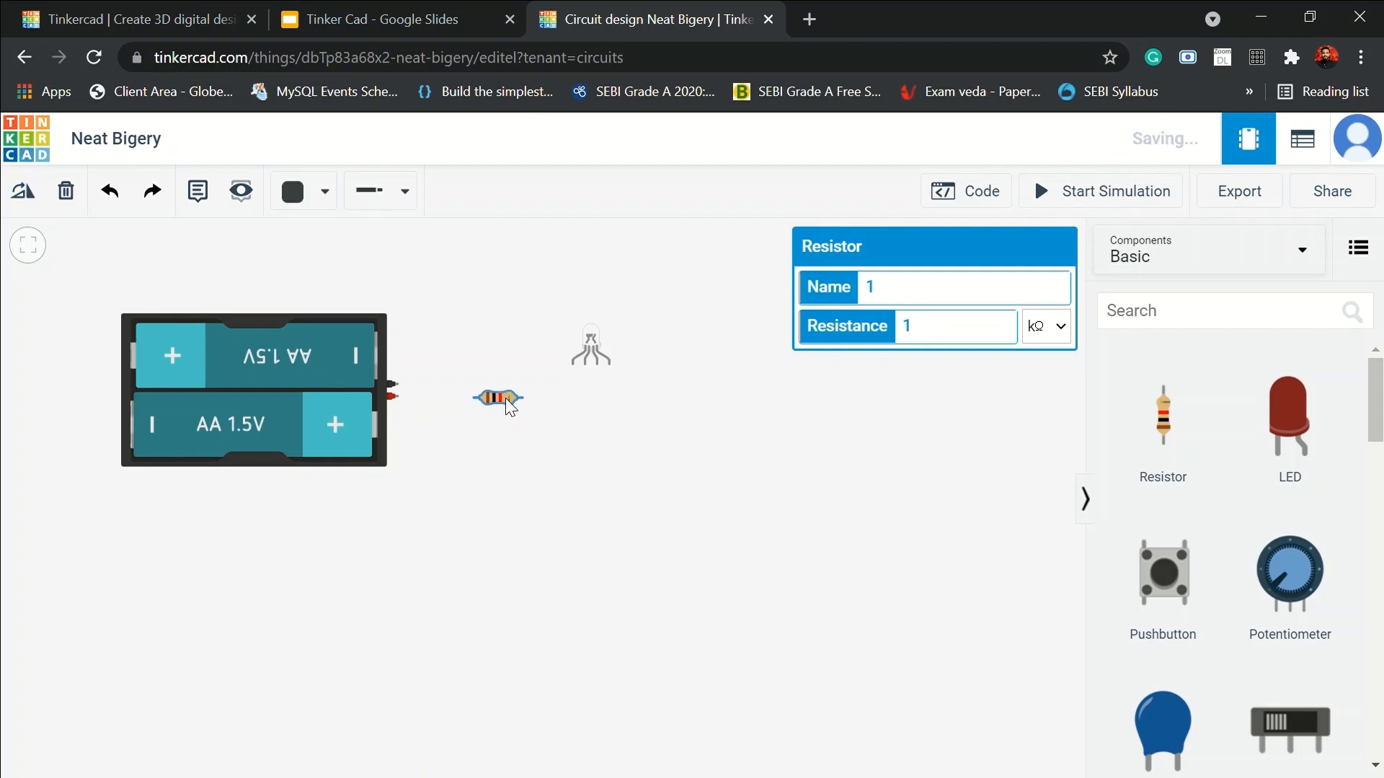
# Wire the battery's positive terminal to the resistor's near end, and the resistor's far end to the RGB LED's Green pin.
pyautogui.click(396, 396)
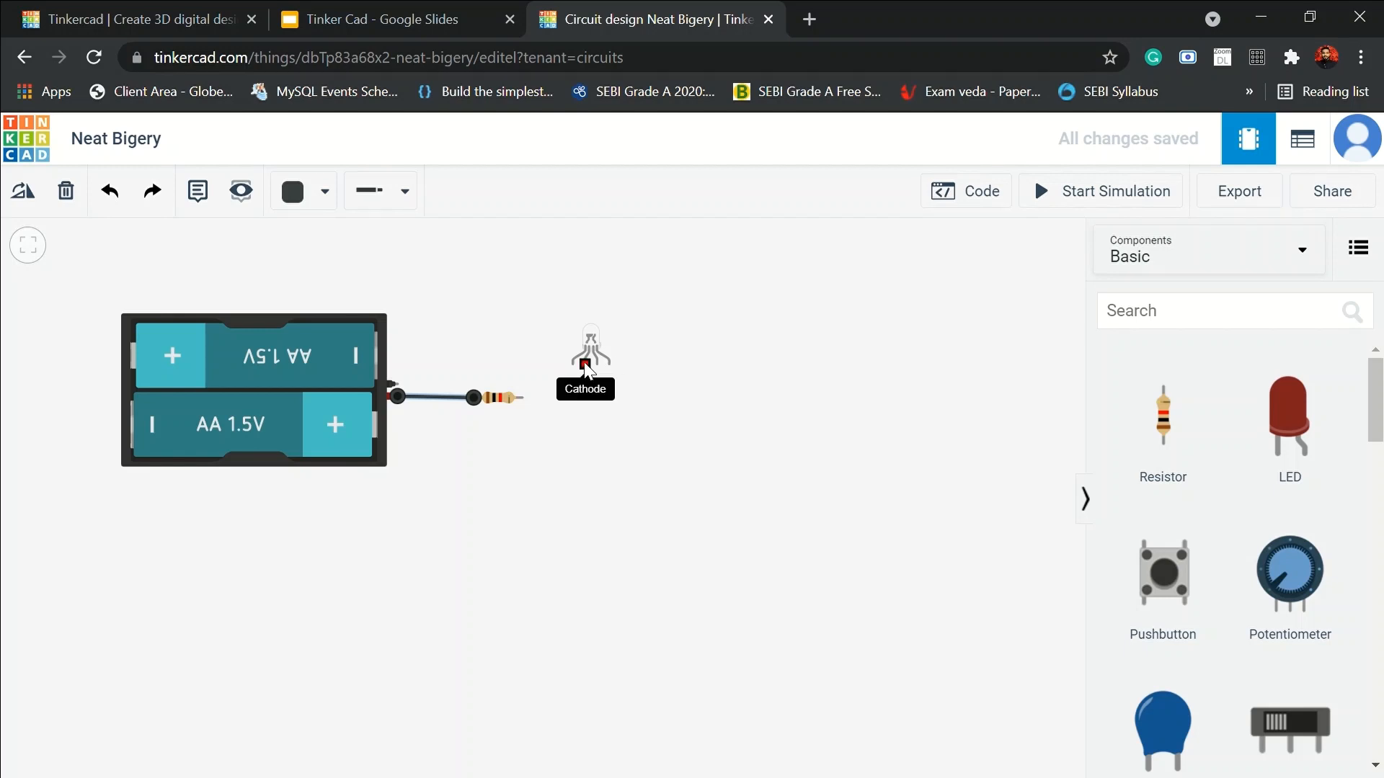
pyautogui.click(522, 398)
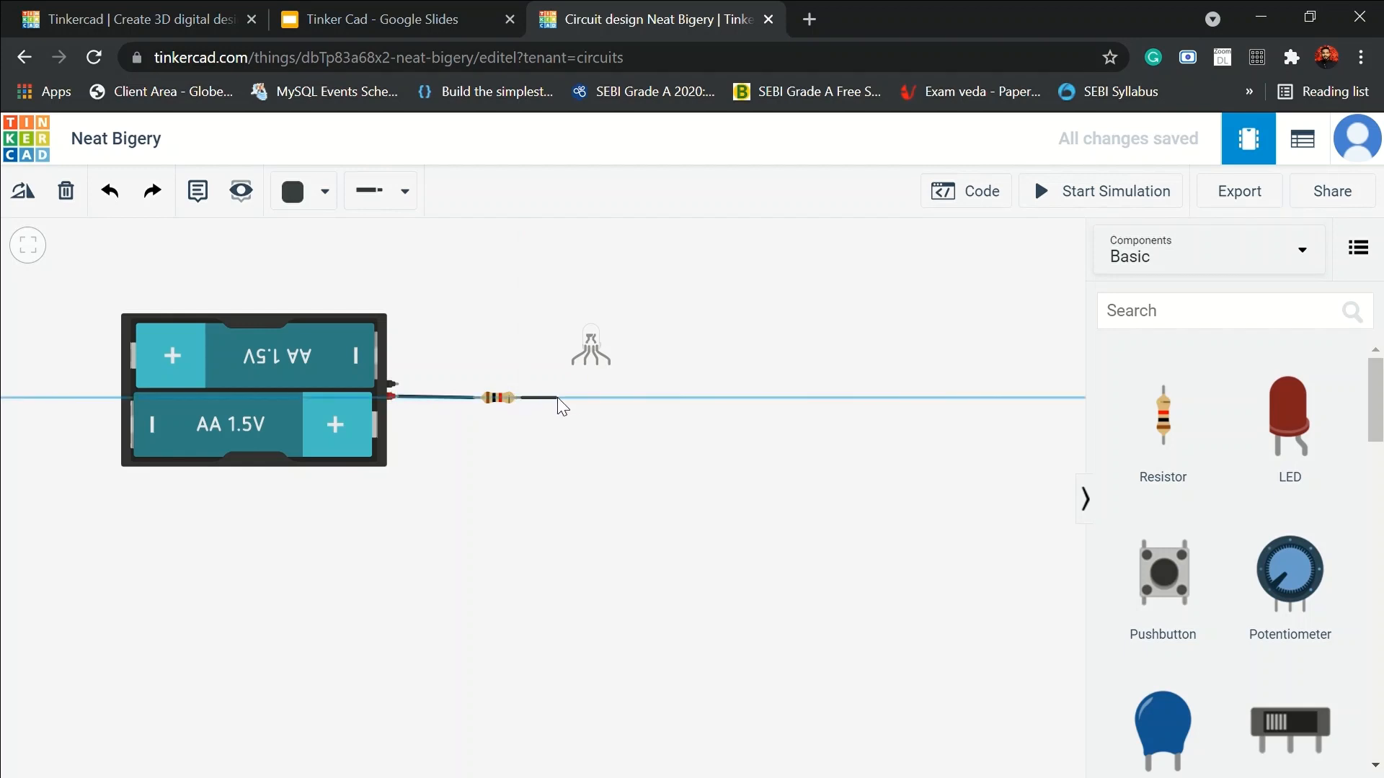
pyautogui.click(582, 397)
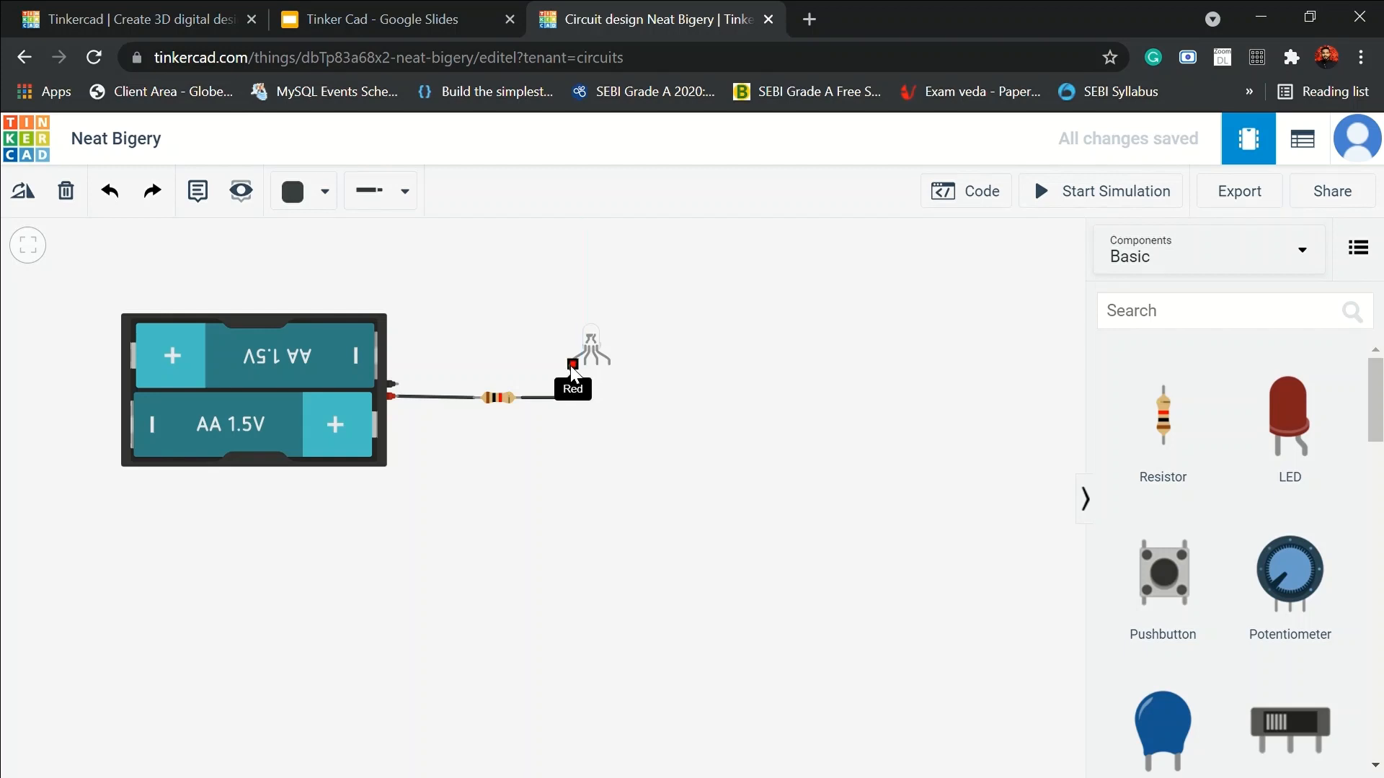
pyautogui.click(571, 365)
pyautogui.moveTo(609, 374); pyautogui.dragTo(609, 365)
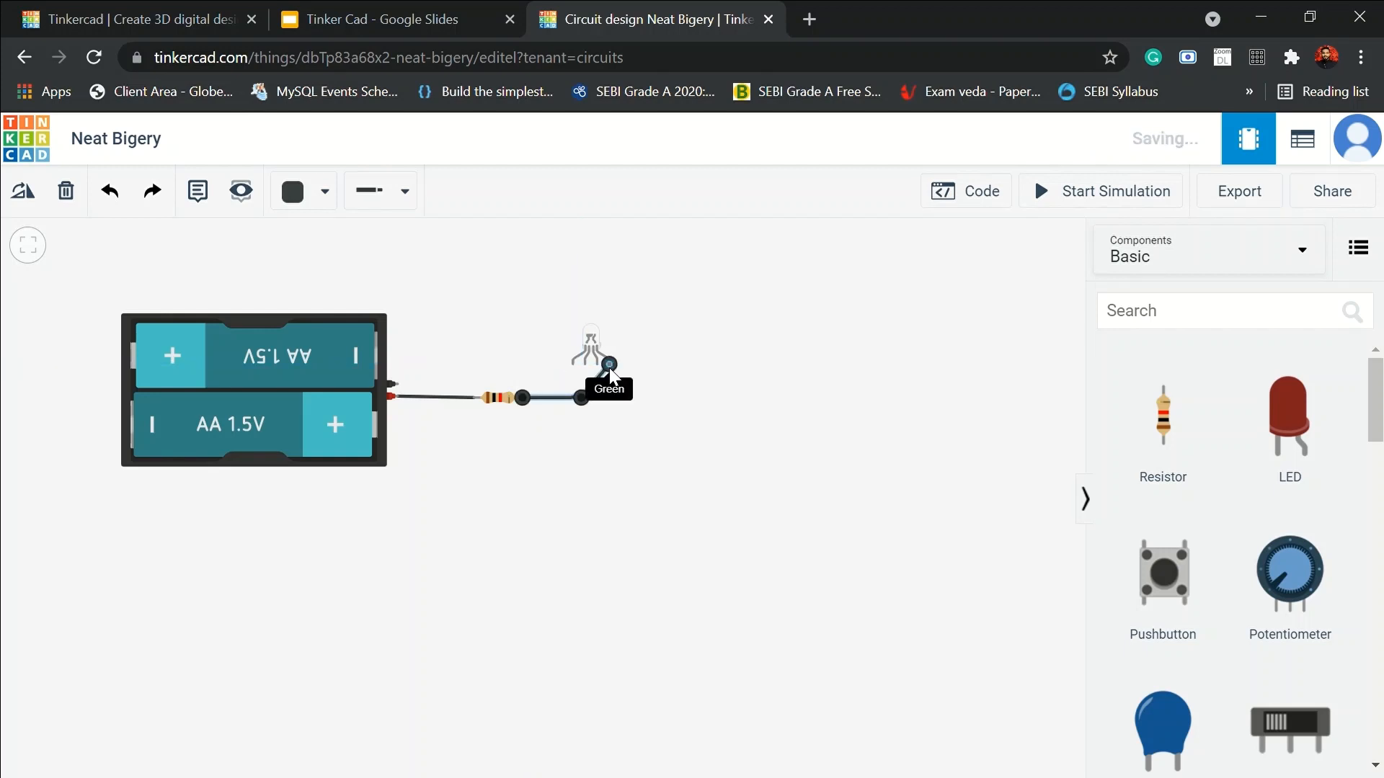
# Wire the battery's negative terminal to the RGB LED's Cathode, and run and stop the simulation to test the Green pin.
pyautogui.click(397, 384)
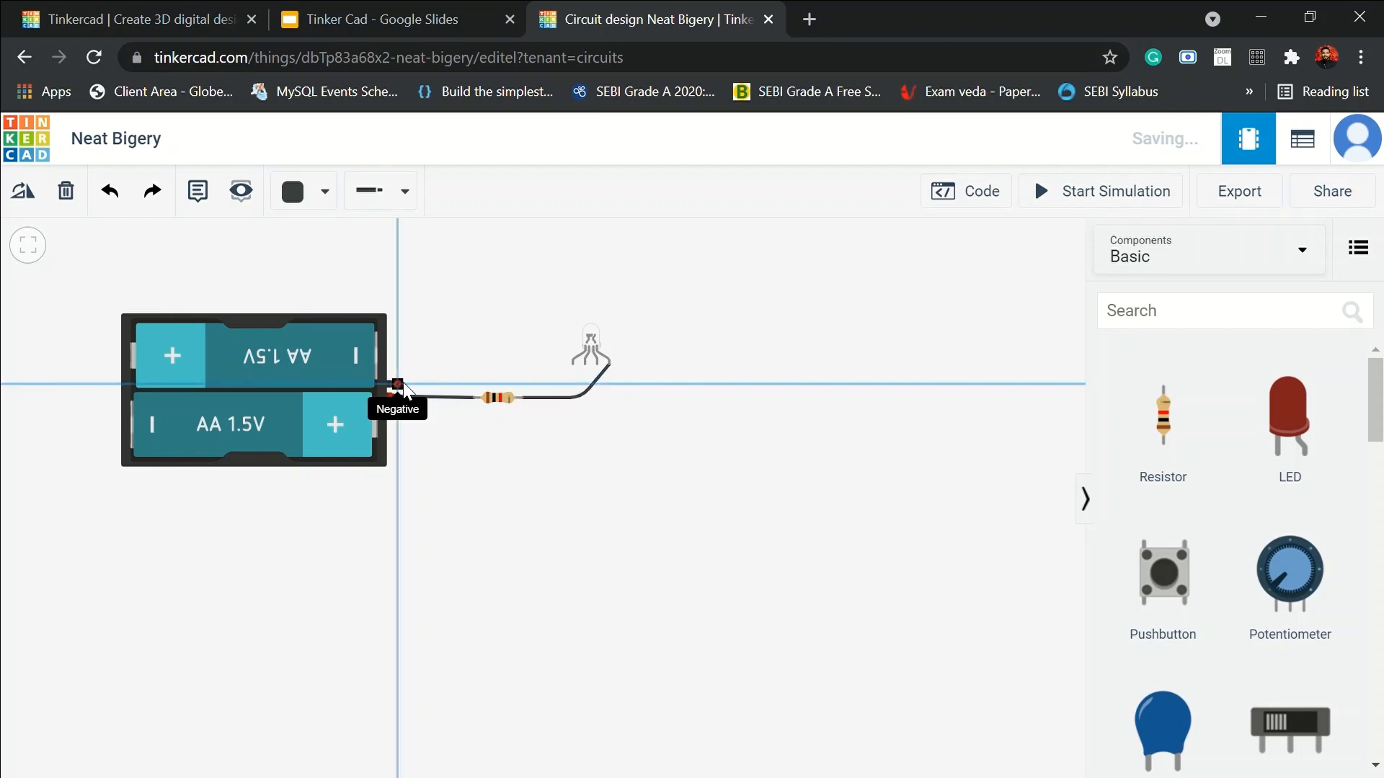
pyautogui.click(586, 365)
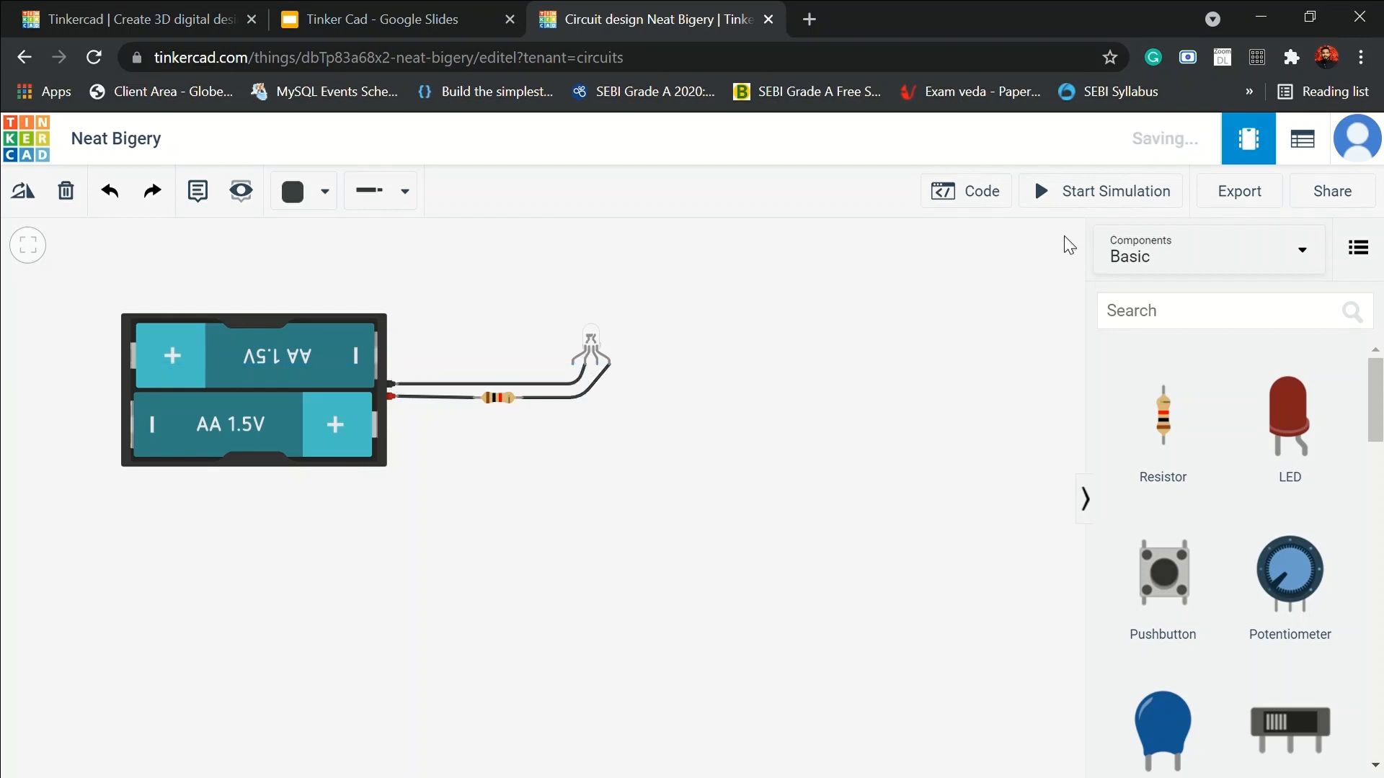
pyautogui.click(1118, 203)
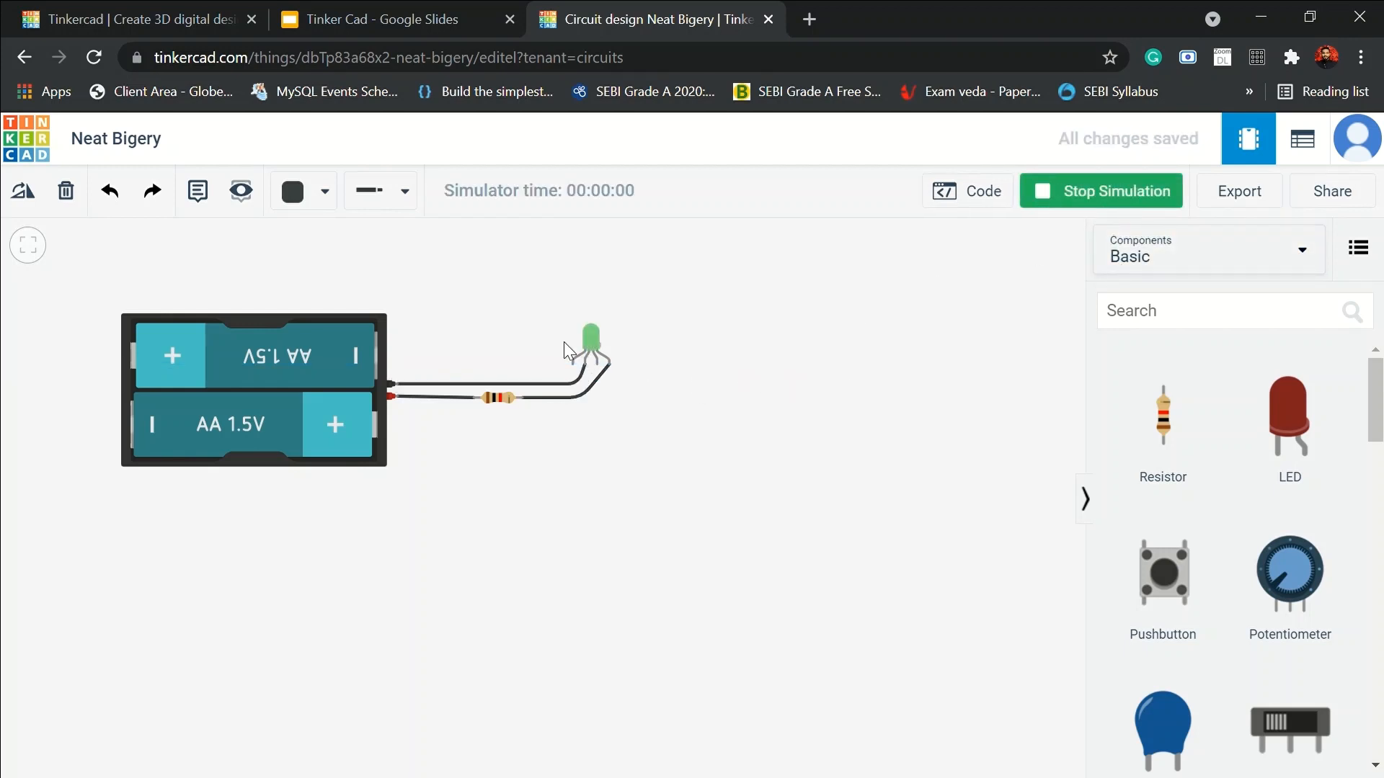
pyautogui.click(1073, 192)
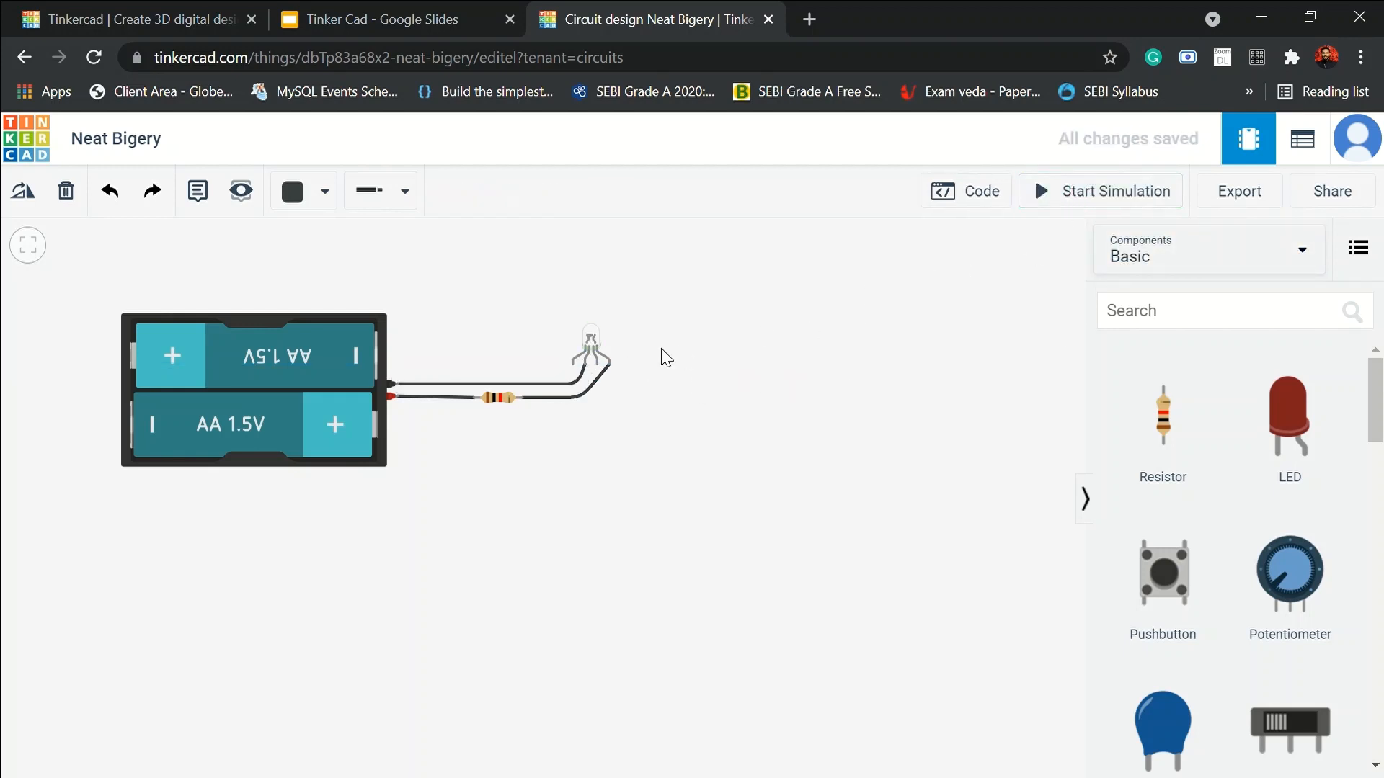
# Move the resistor wire's end from the RGB LED's Green pin to its Blue pin, and run and stop the simulation.
pyautogui.click(611, 363)
pyautogui.click(606, 366)
pyautogui.click(607, 367)
pyautogui.moveTo(610, 369); pyautogui.dragTo(603, 371)
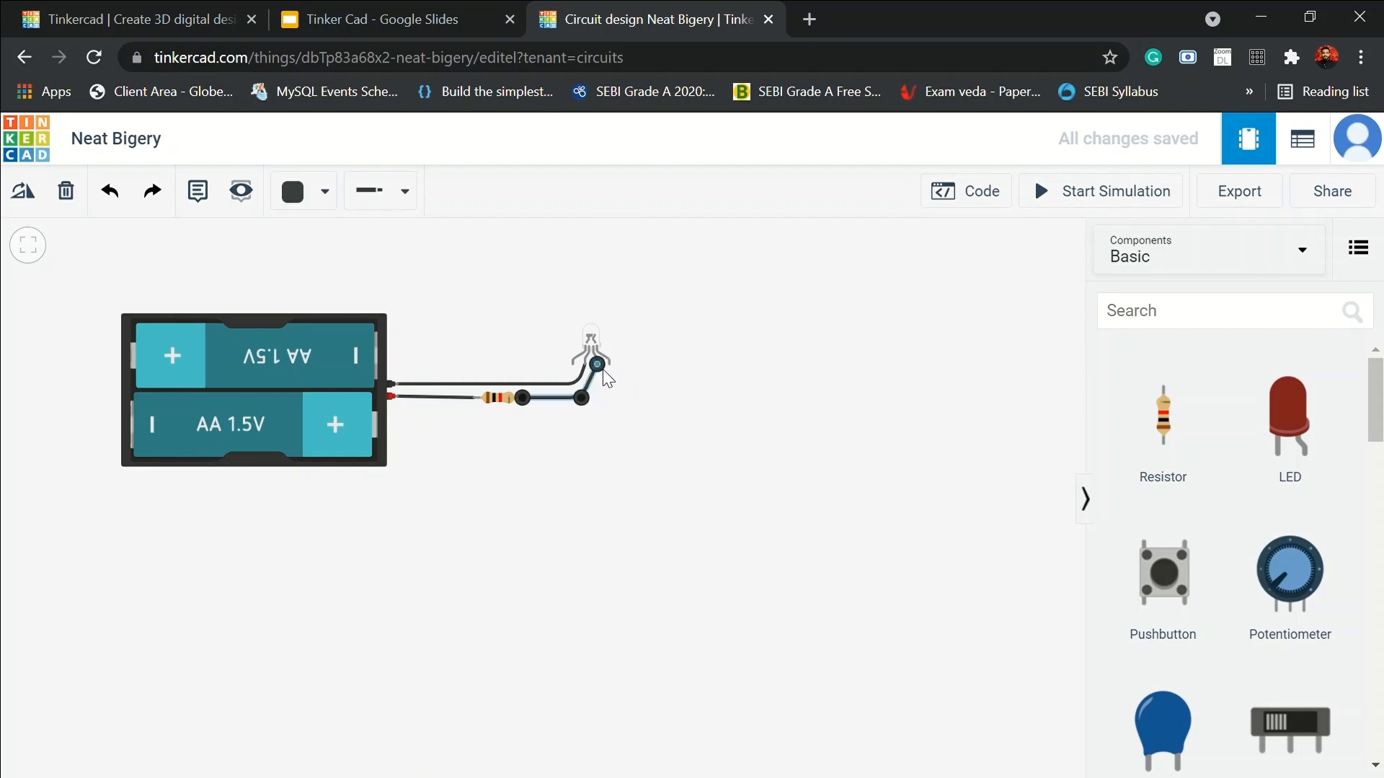
pyautogui.click(1088, 192)
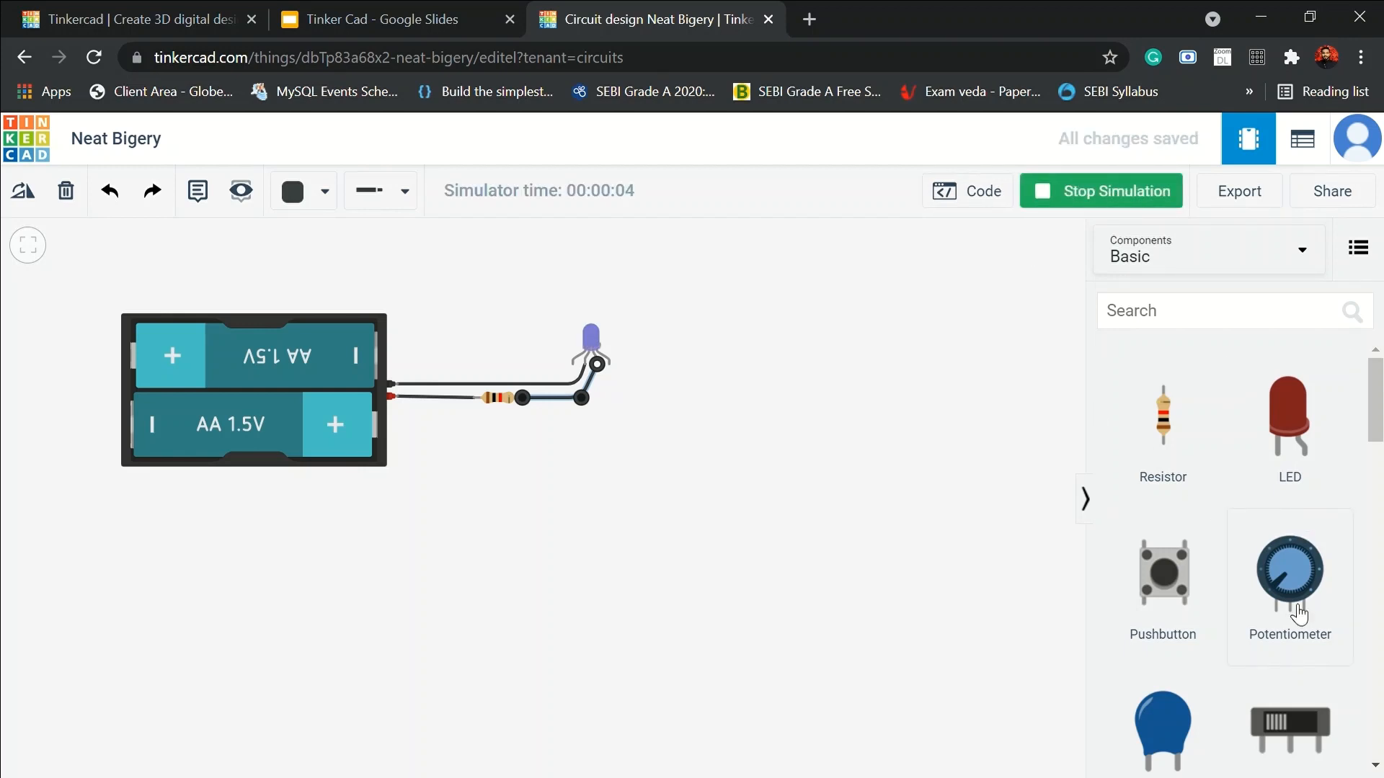
pyautogui.scroll(-6, 1310, 529)
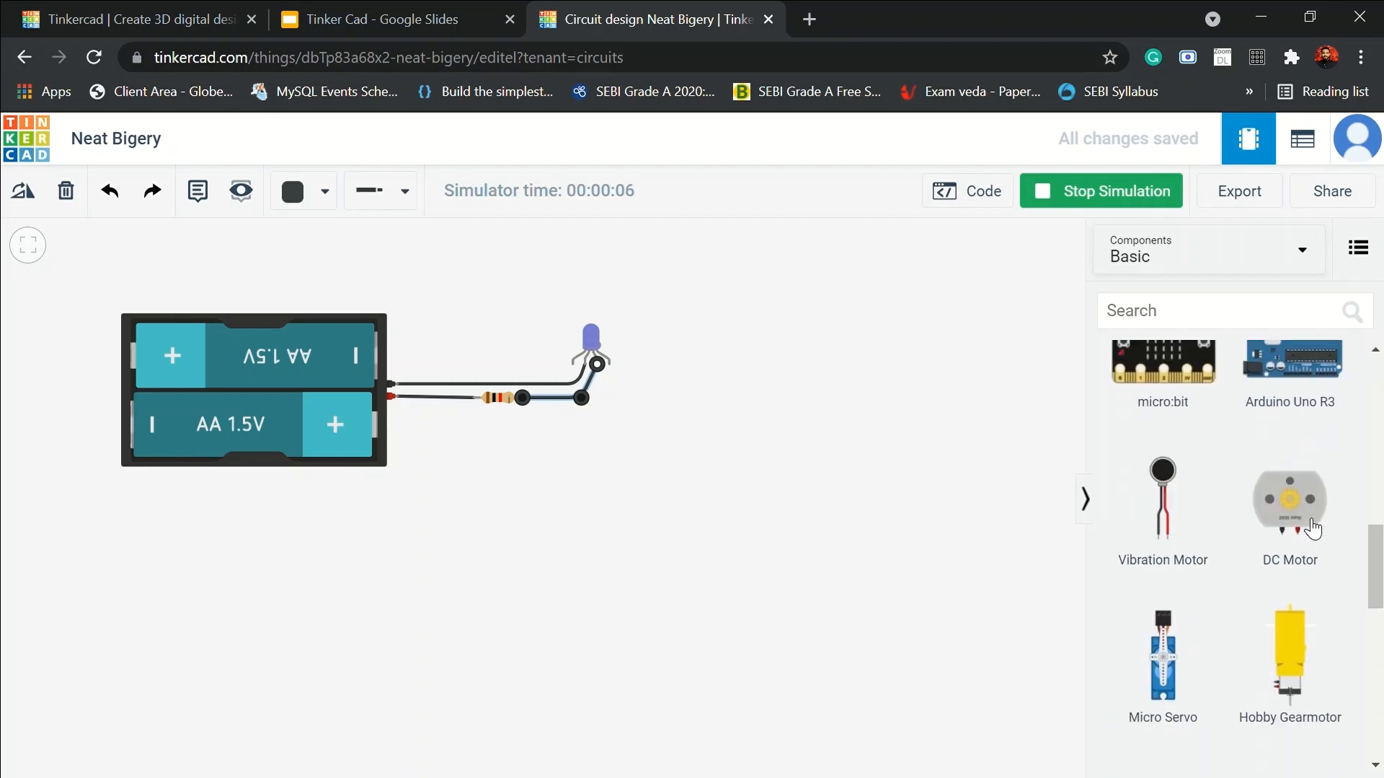
pyautogui.scroll(-4, 1313, 529)
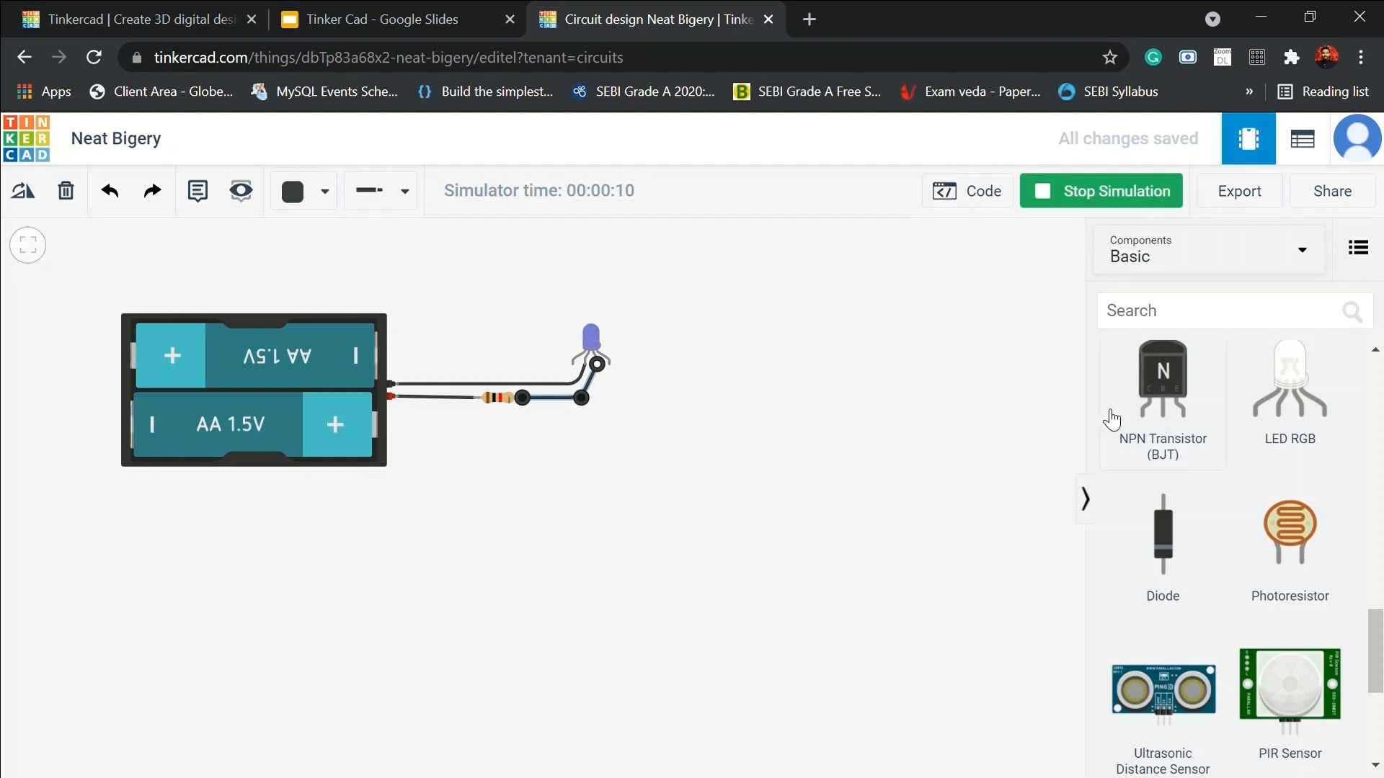
pyautogui.click(1164, 201)
# Move the resistor wire's end to the RGB LED's Red pin, and run and stop the simulation.
pyautogui.moveTo(597, 364); pyautogui.dragTo(572, 364)
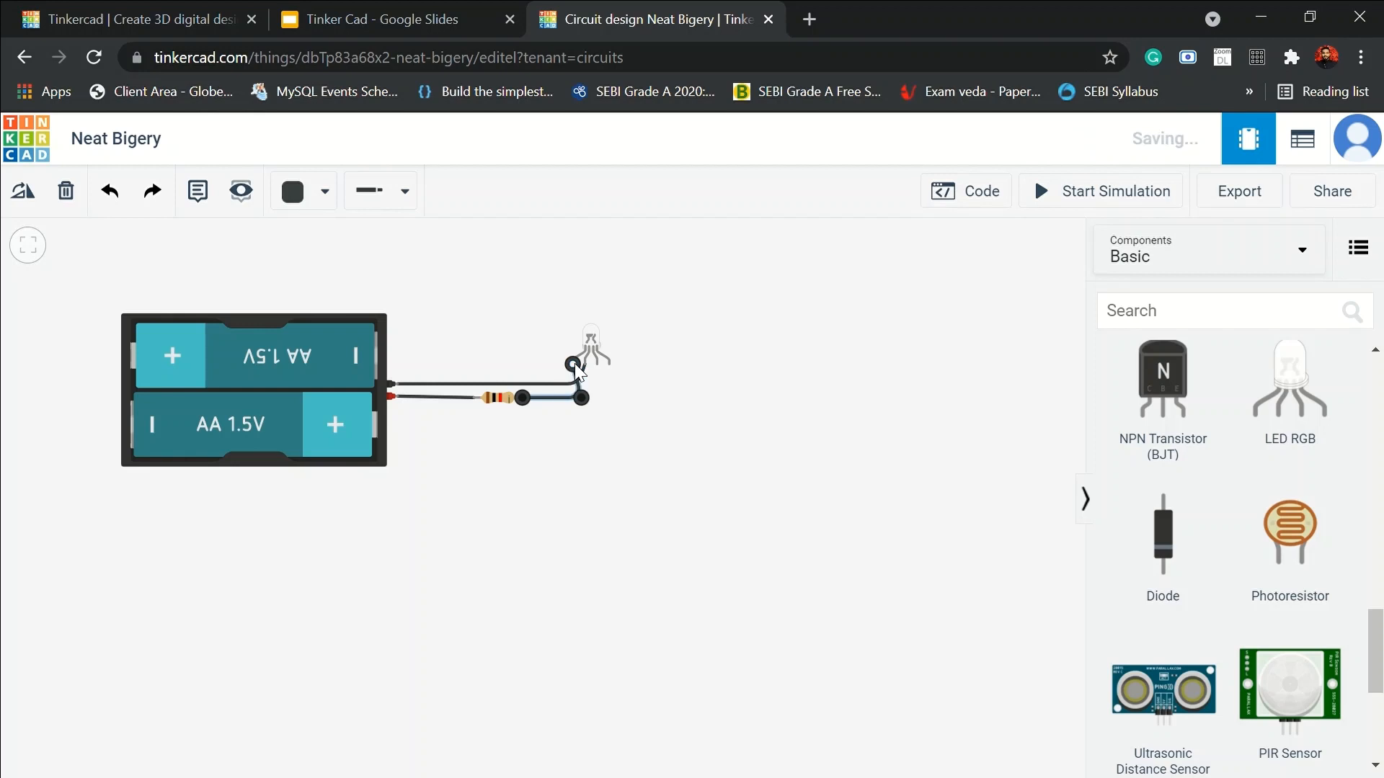
pyautogui.click(1087, 193)
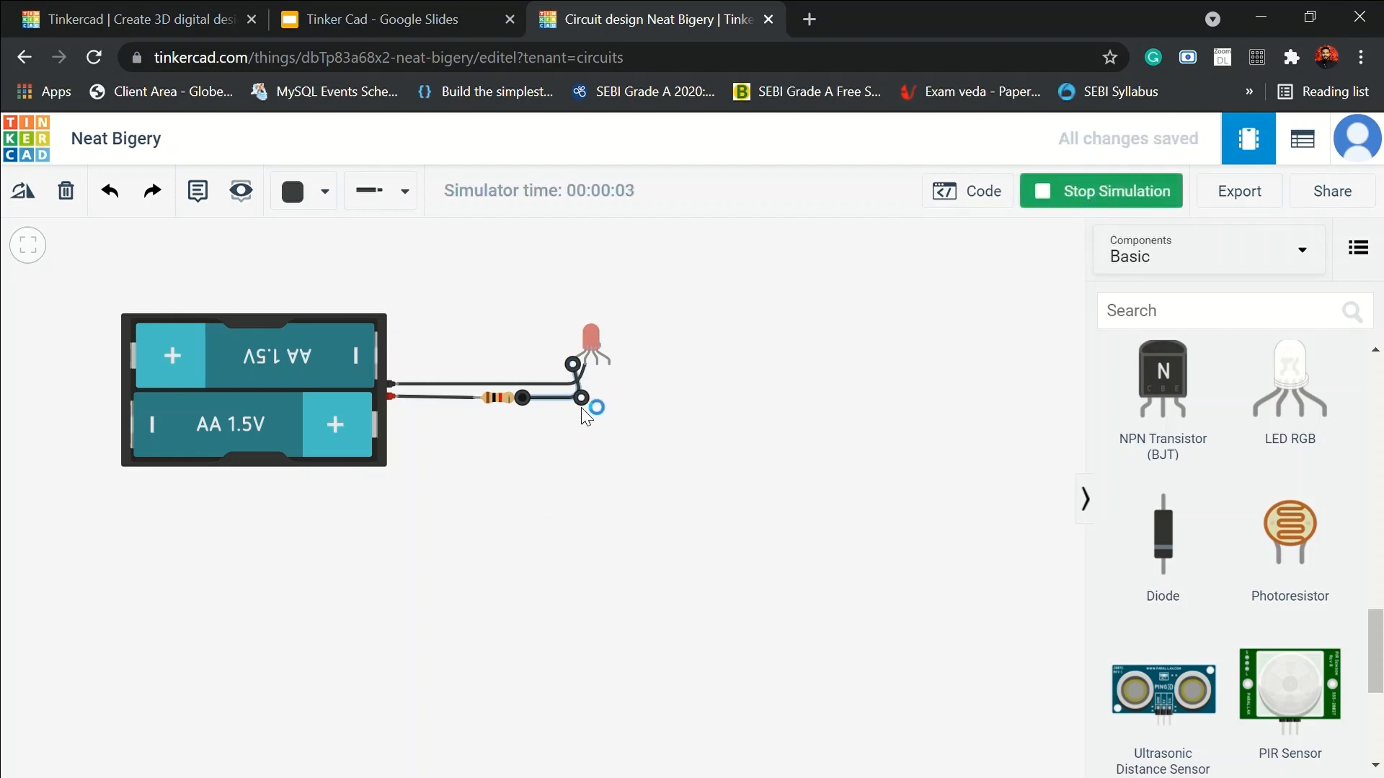
pyautogui.click(1067, 192)
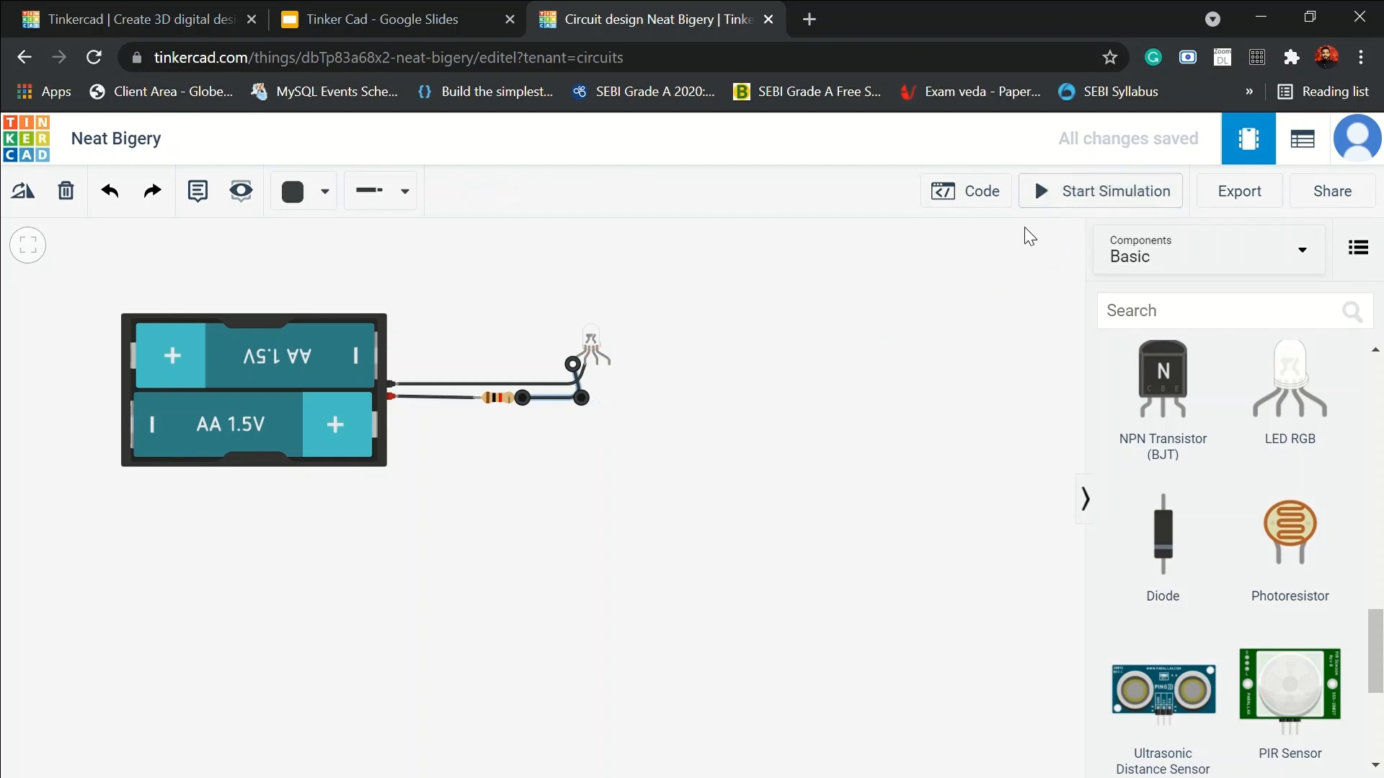
# Test a direct wire from the battery's positive terminal to the RGB LED's Green pin in the simulation, and delete that wire.
pyautogui.click(396, 397)
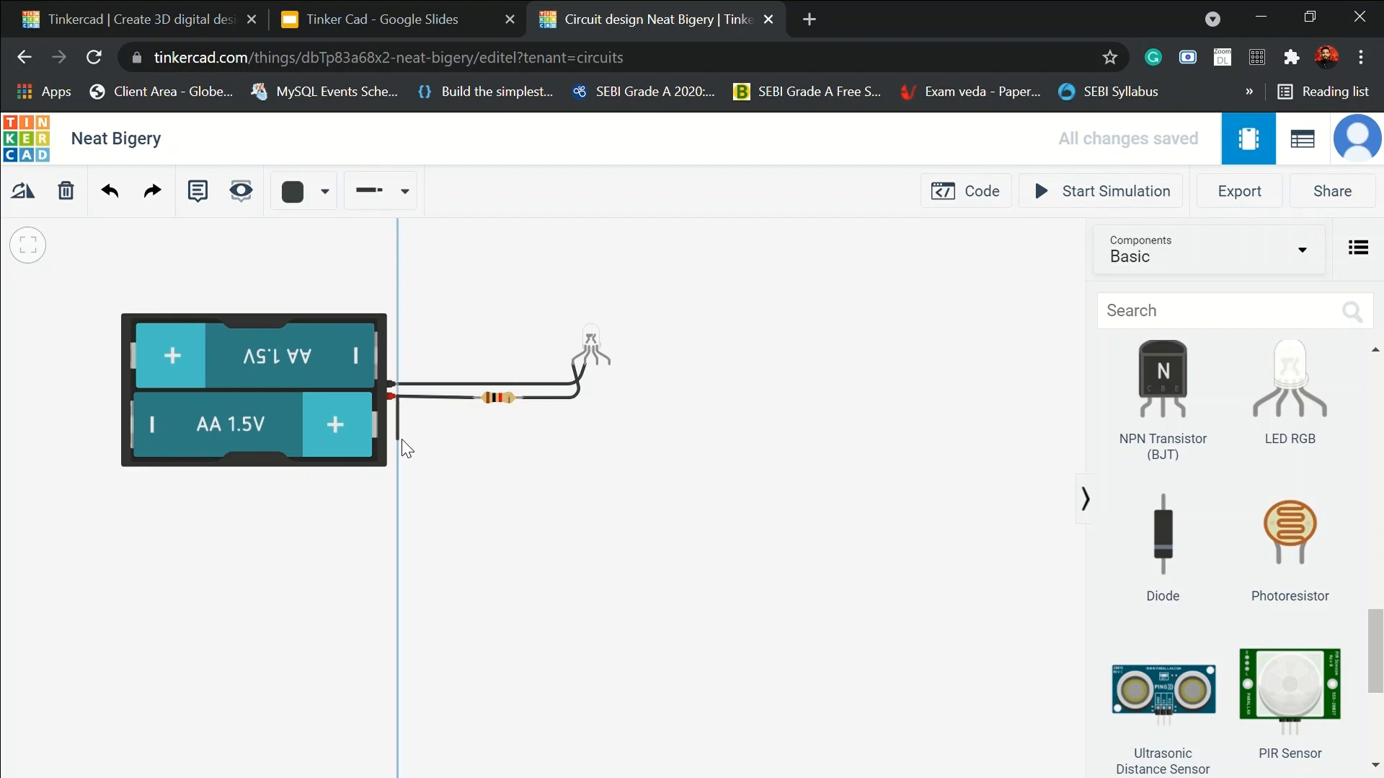
pyautogui.click(398, 436)
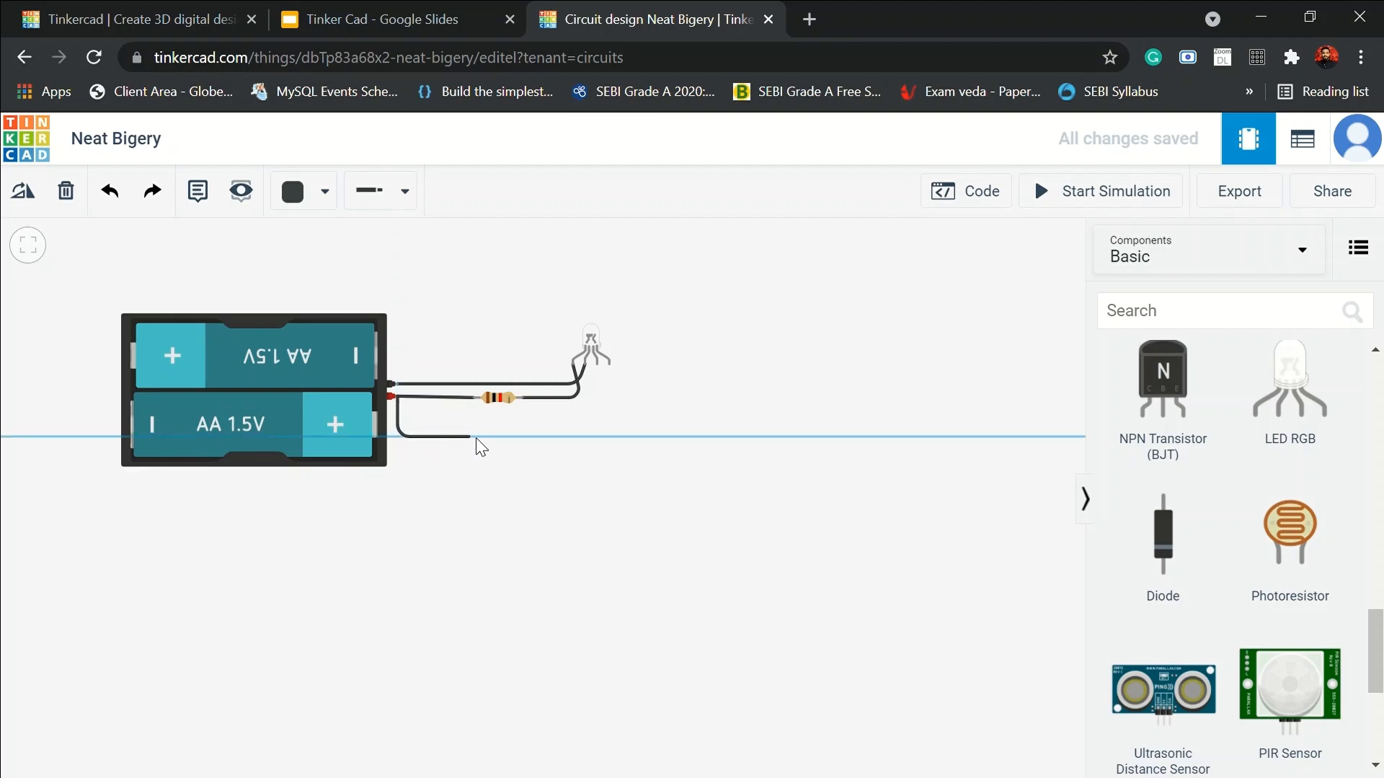
pyautogui.click(609, 436)
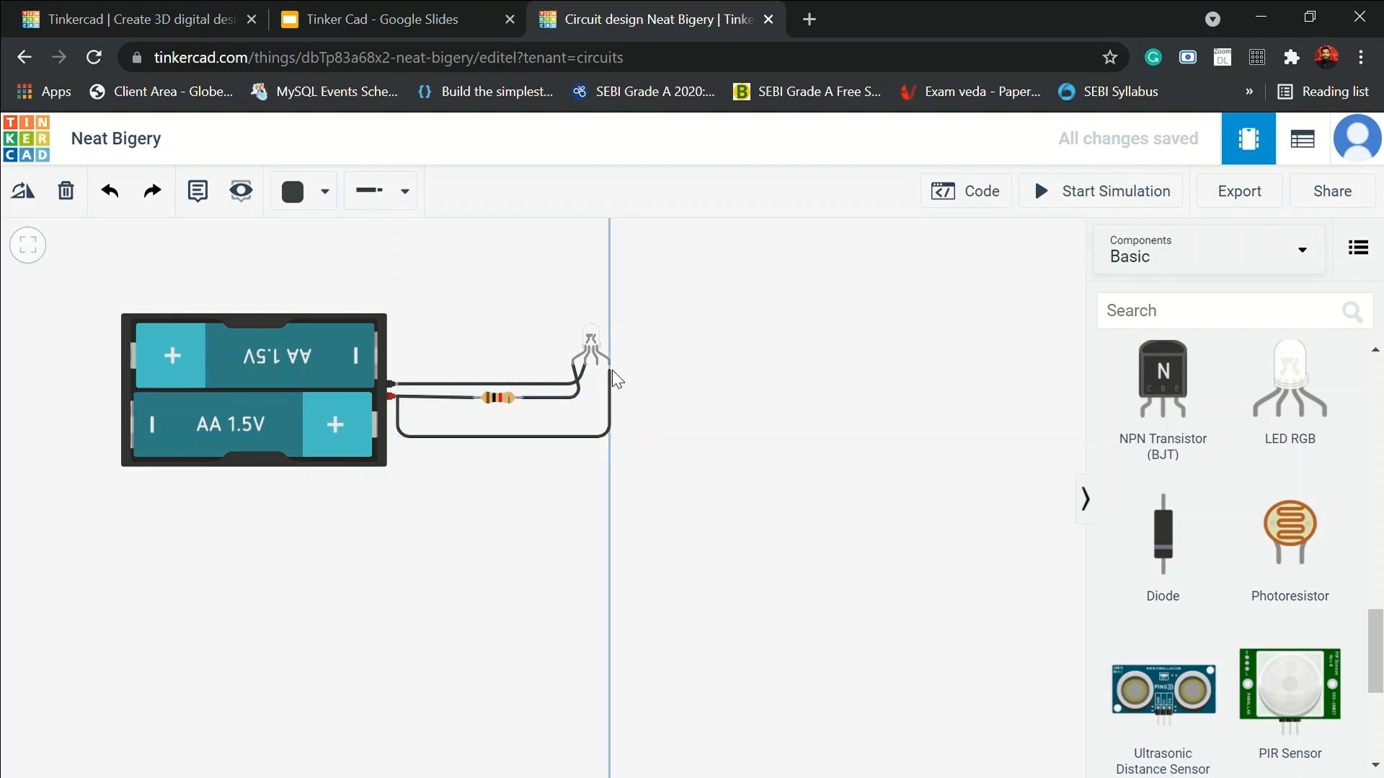
pyautogui.click(608, 365)
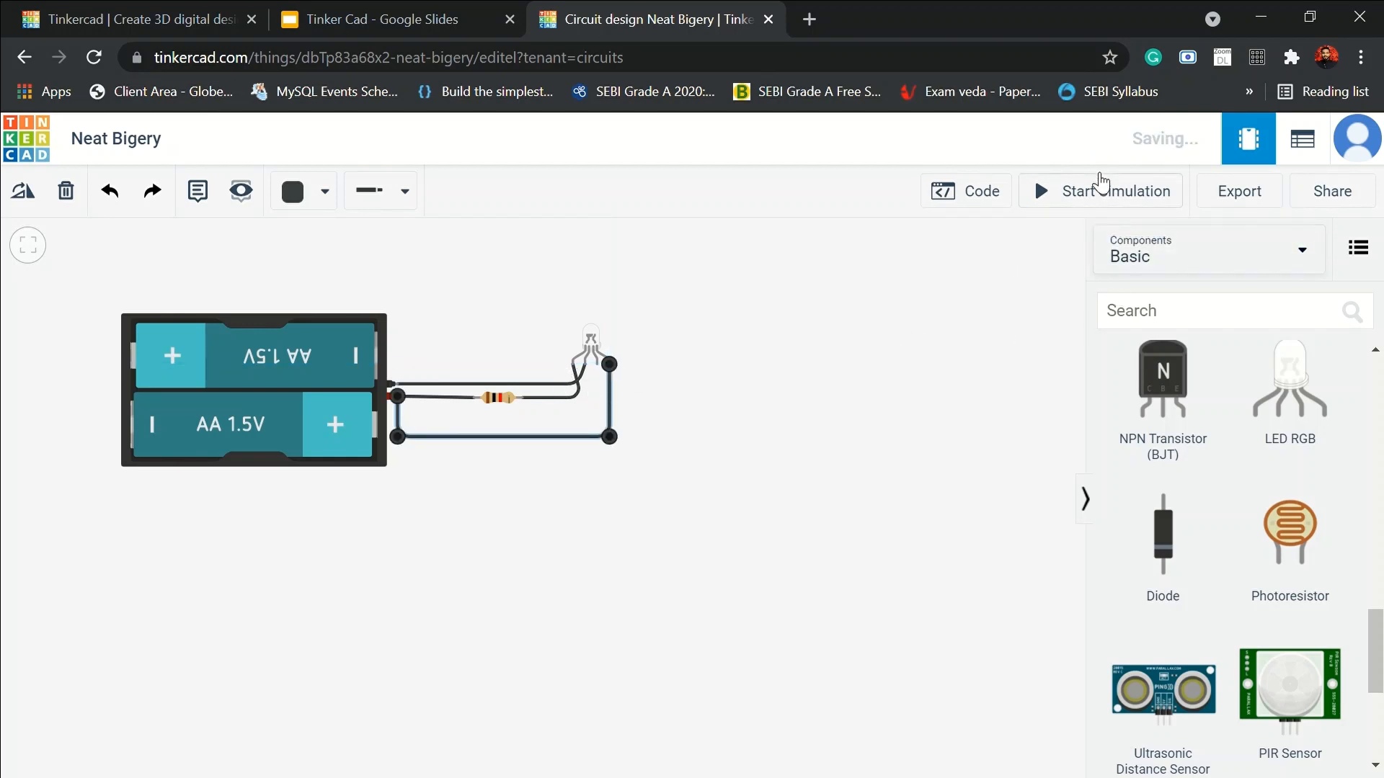
pyautogui.click(1100, 199)
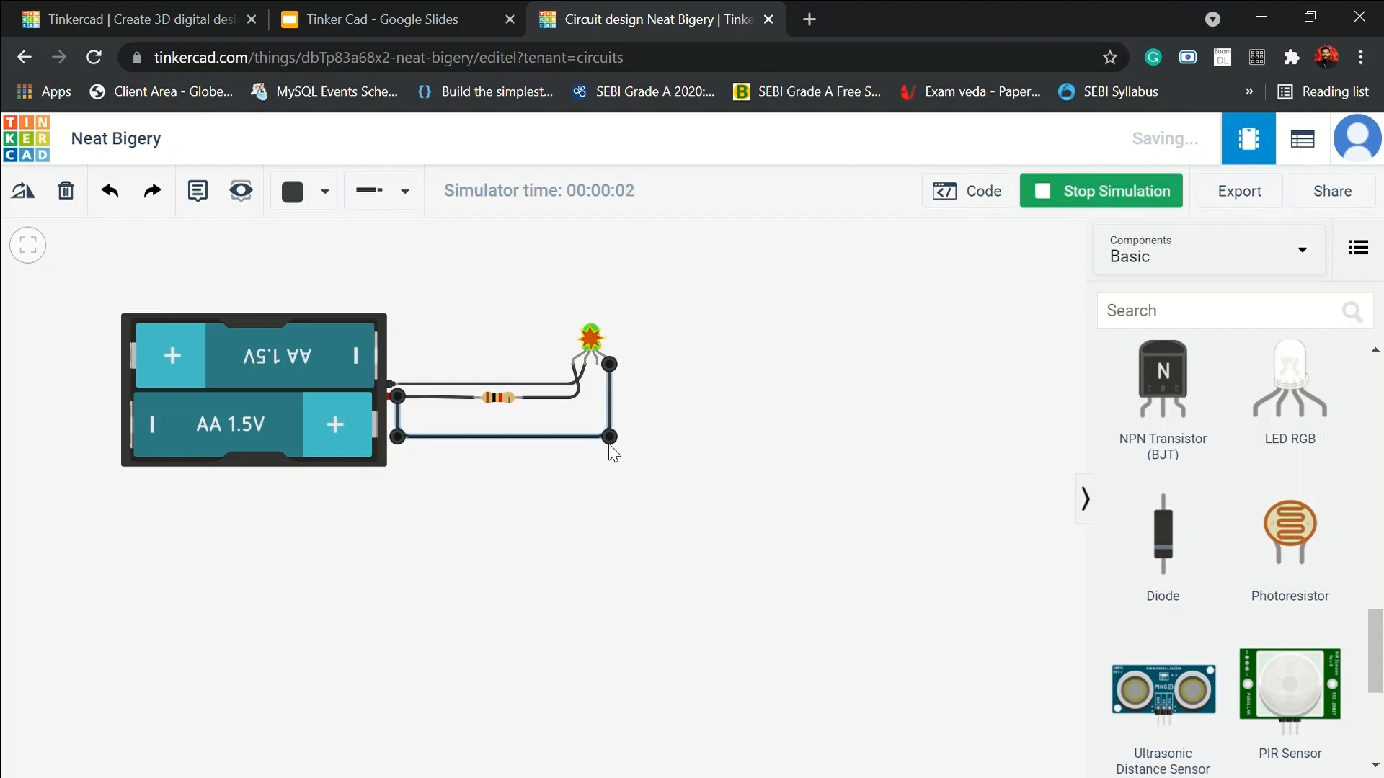
pyautogui.moveTo(588, 340)
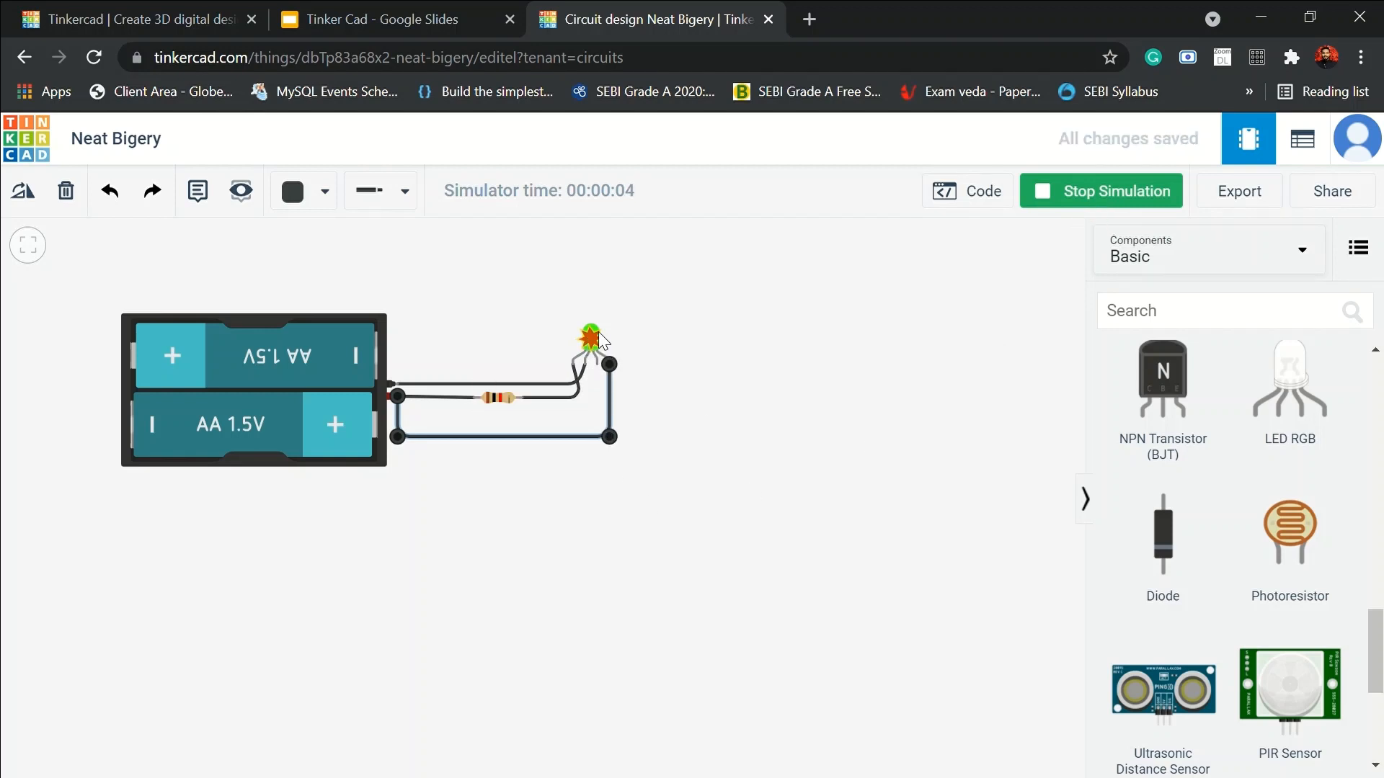
pyautogui.click(1105, 193)
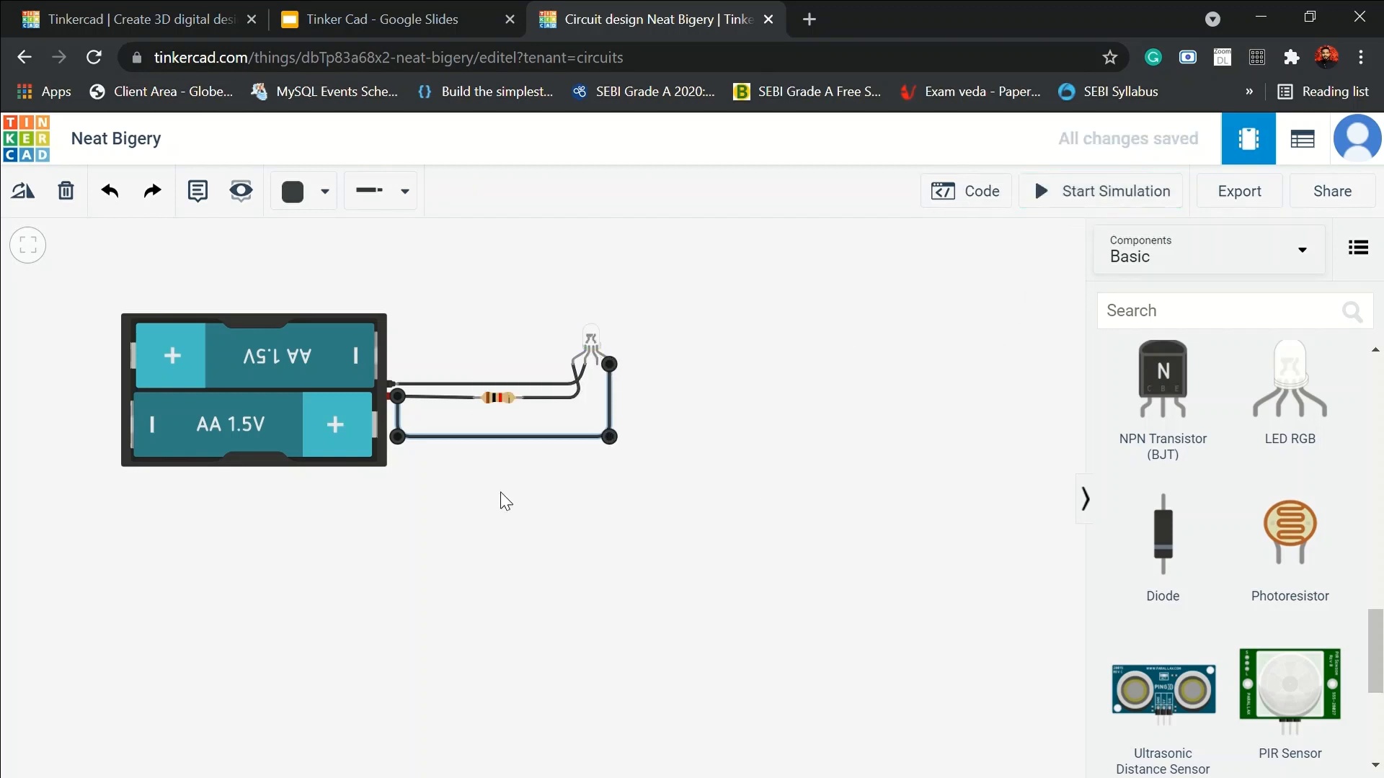
pyautogui.click(513, 439)
pyautogui.press('Delete')
# Add a second resistor, rotate it horizontal, and position it just below the first resistor.
pyautogui.scroll(10, 1187, 442)
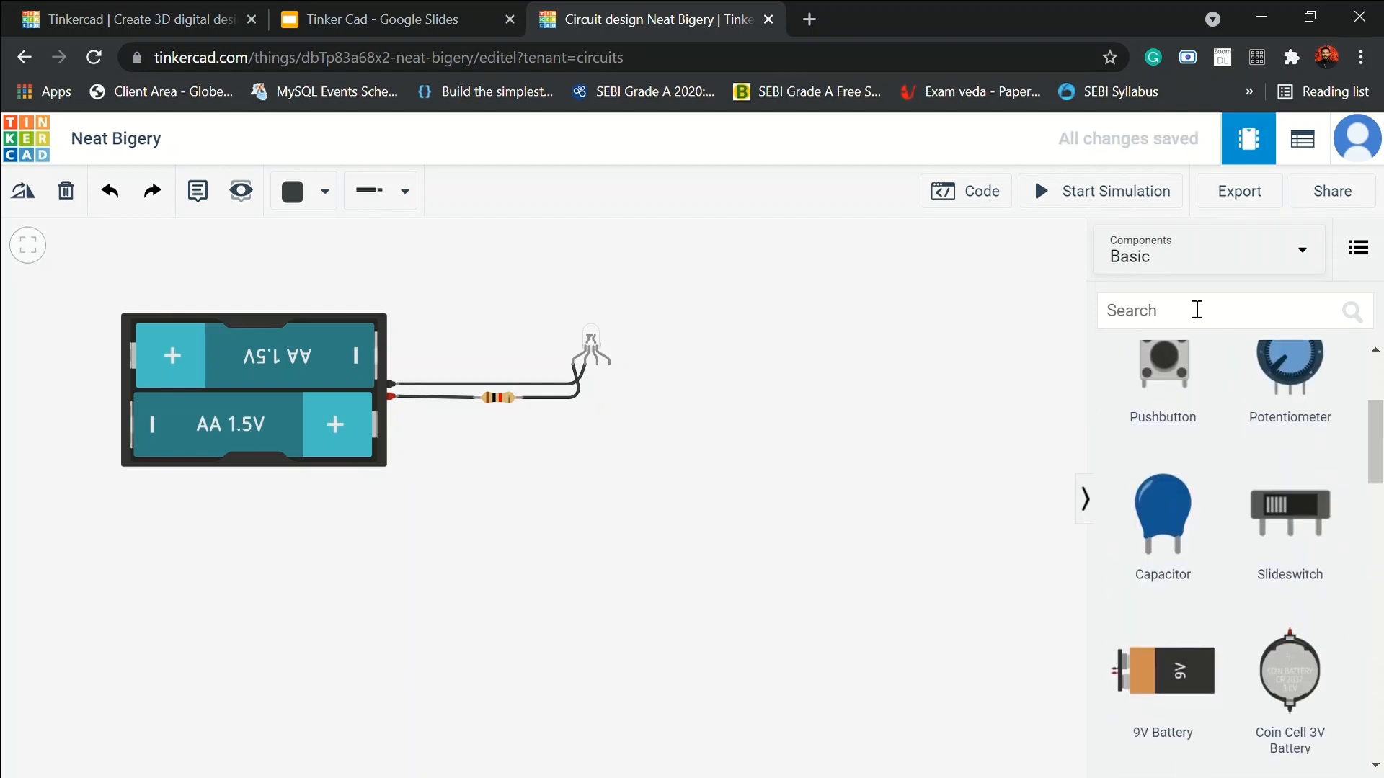
pyautogui.scroll(3, 1266, 417)
pyautogui.moveTo(1162, 439); pyautogui.dragTo(484, 449)
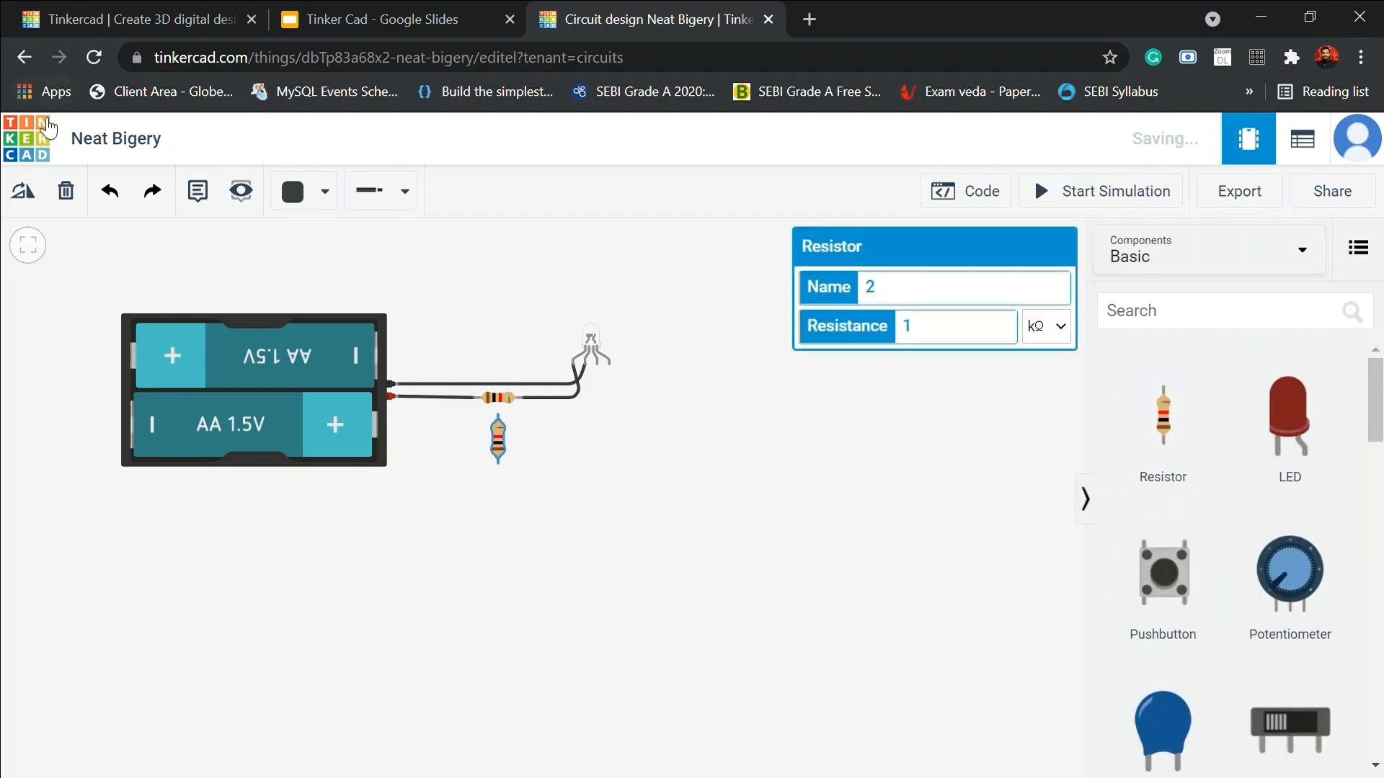
pyautogui.click(23, 192)
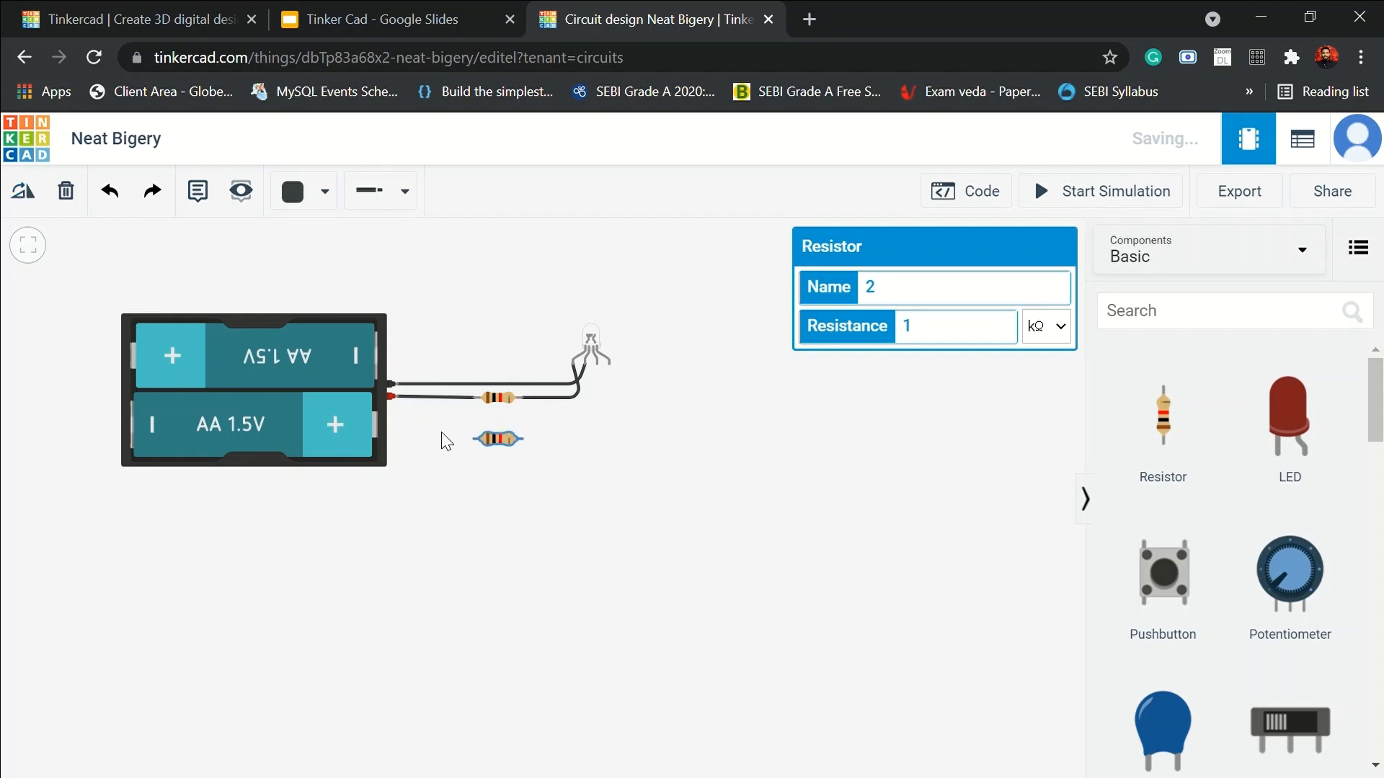
pyautogui.moveTo(504, 424); pyautogui.dragTo(509, 426)
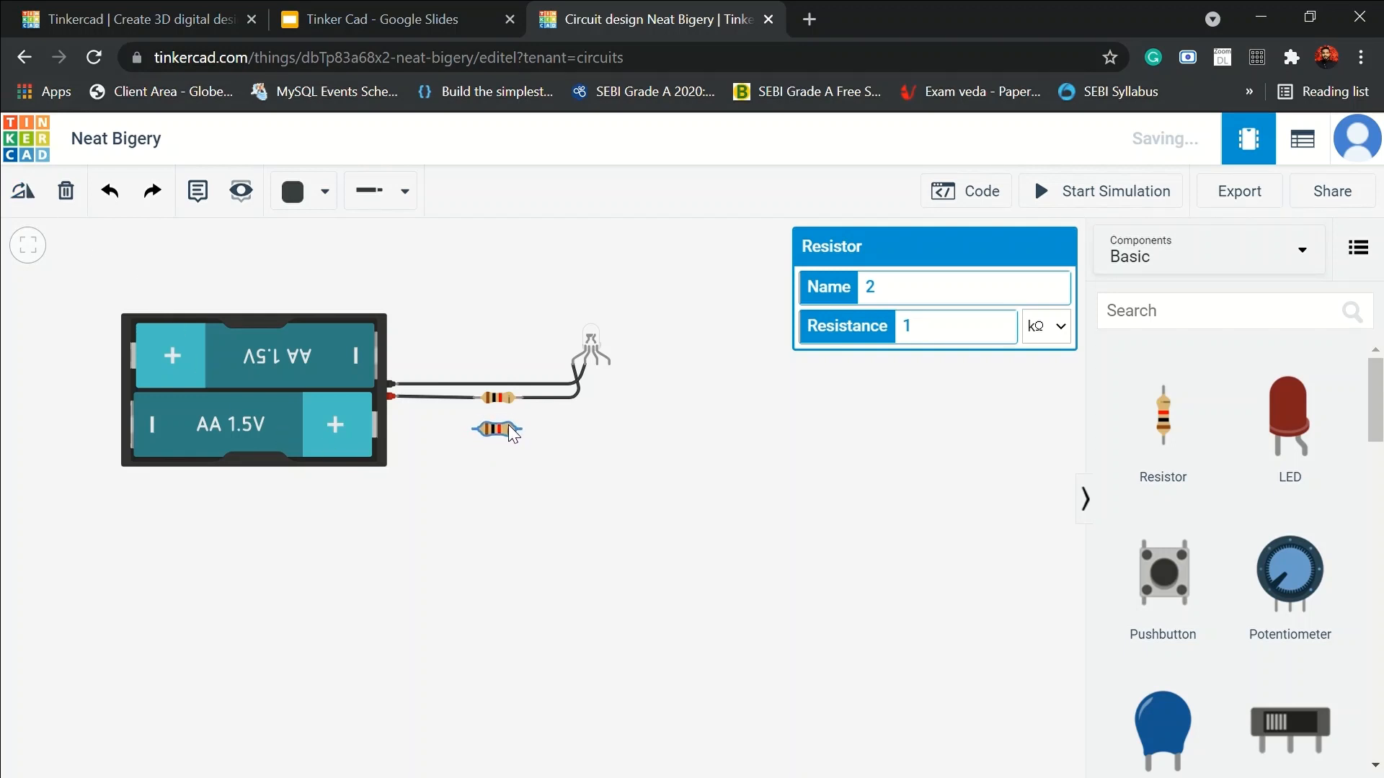
# Wire the second resistor between the battery's positive terminal and the RGB LED's Green pin, and run and stop the simulation.
pyautogui.click(394, 395)
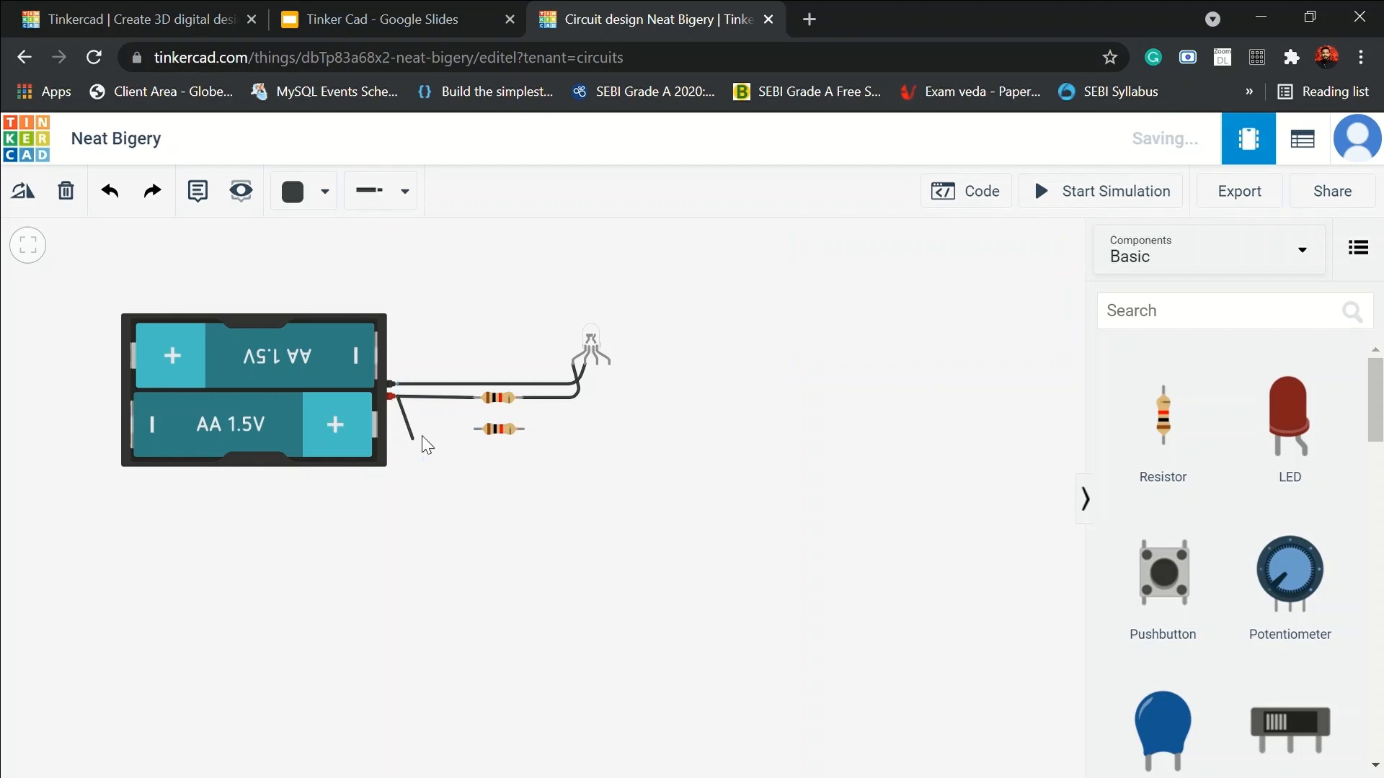
pyautogui.click(401, 432)
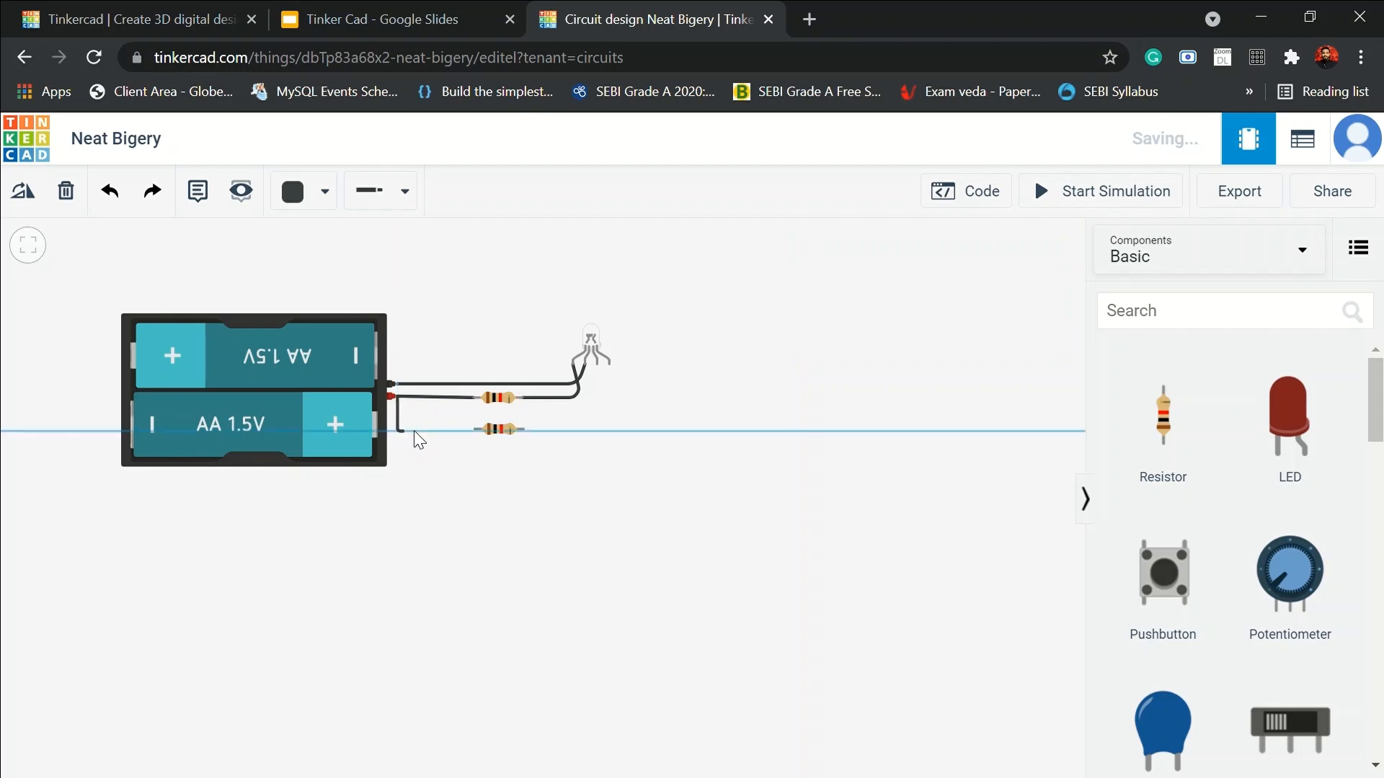
pyautogui.click(469, 430)
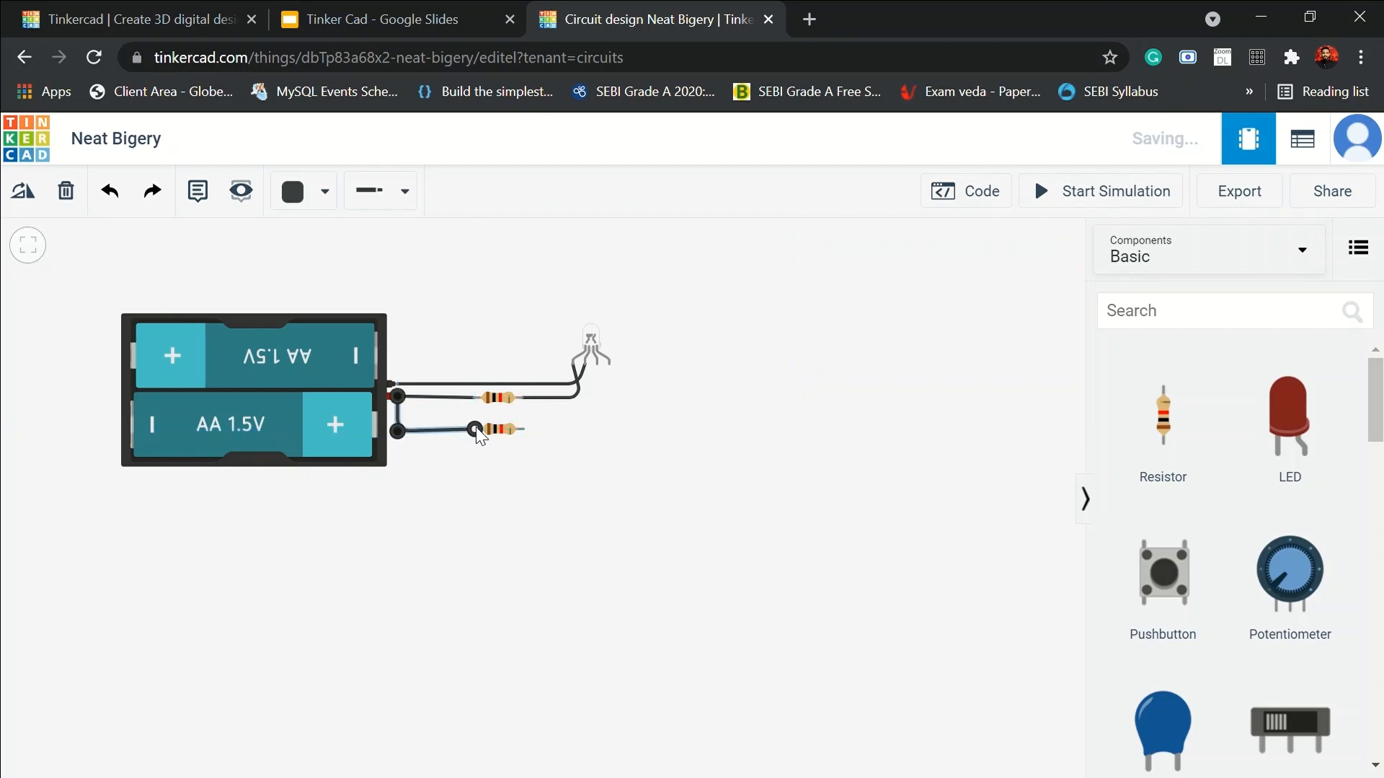
pyautogui.click(523, 430)
pyautogui.click(613, 429)
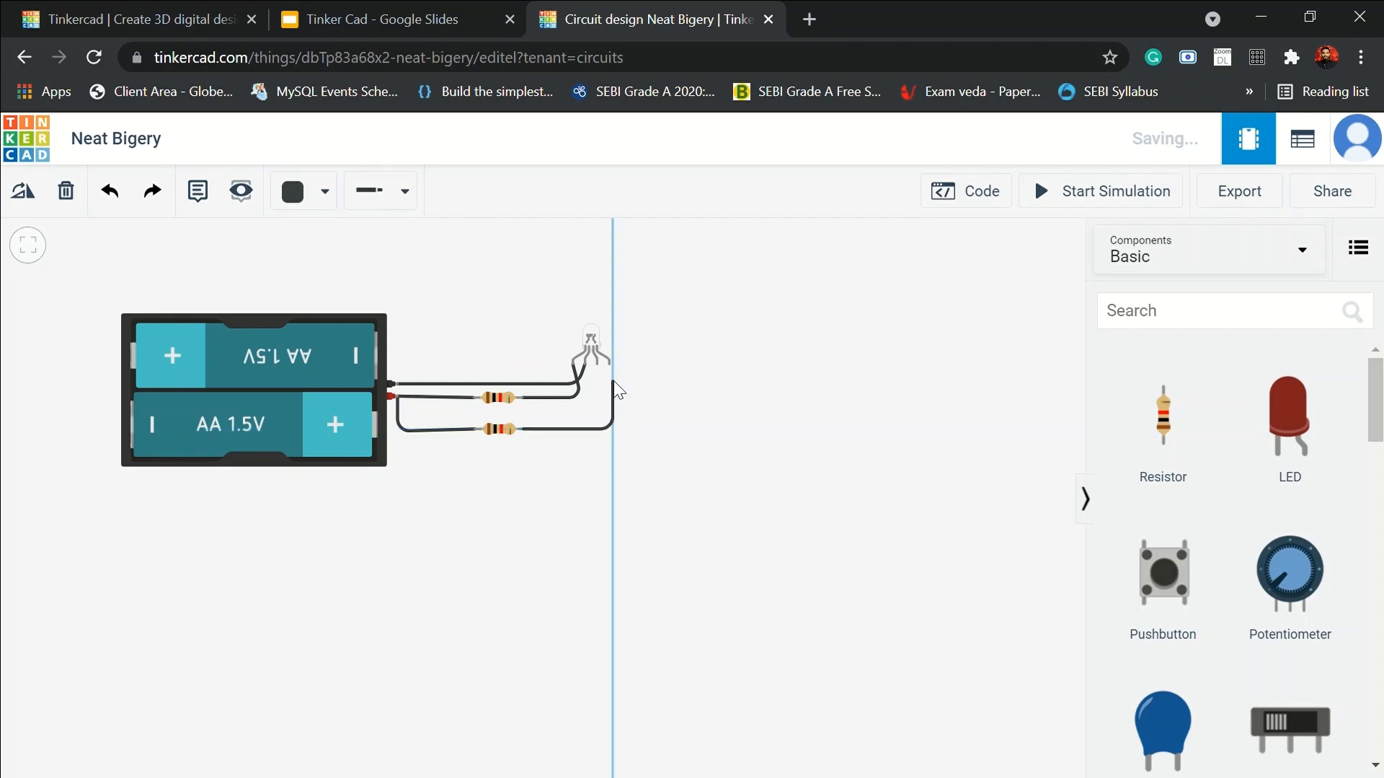
pyautogui.click(608, 365)
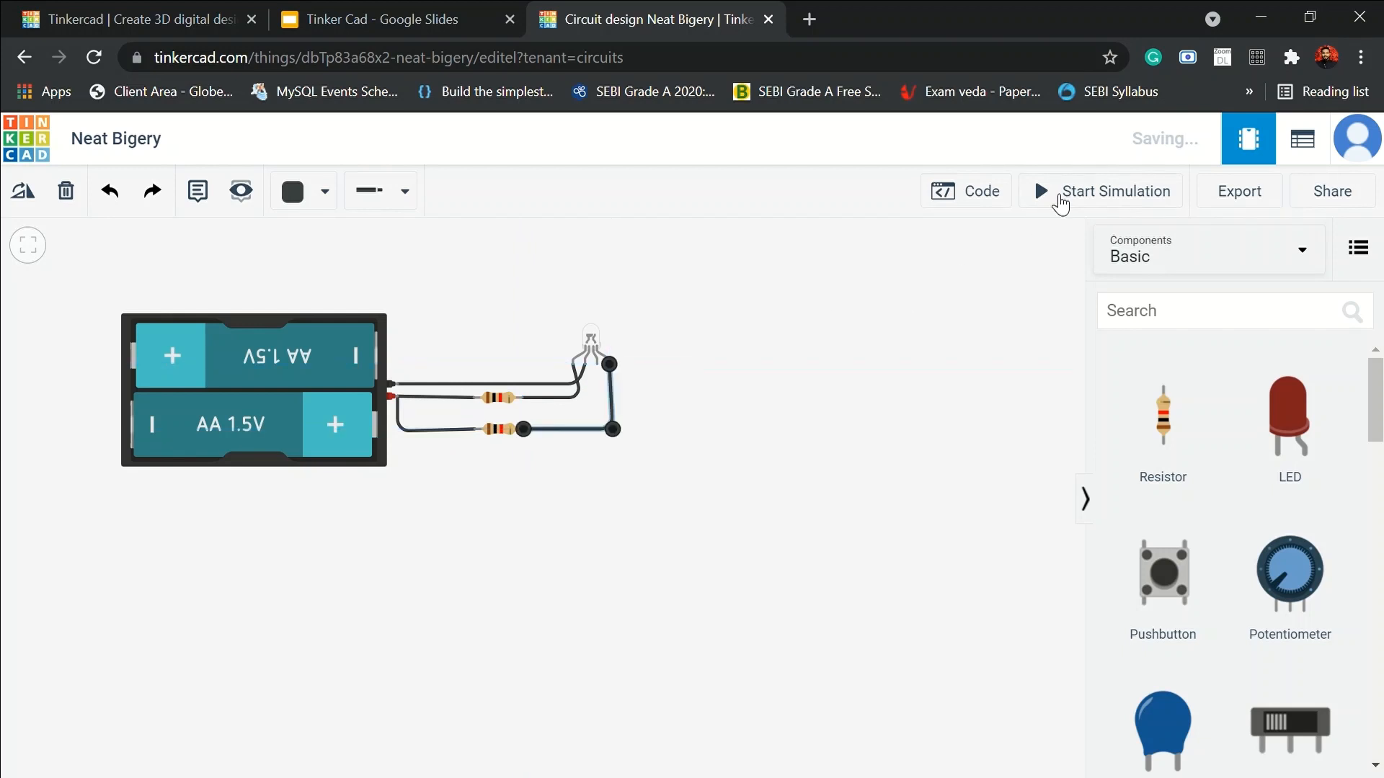
pyautogui.click(1075, 192)
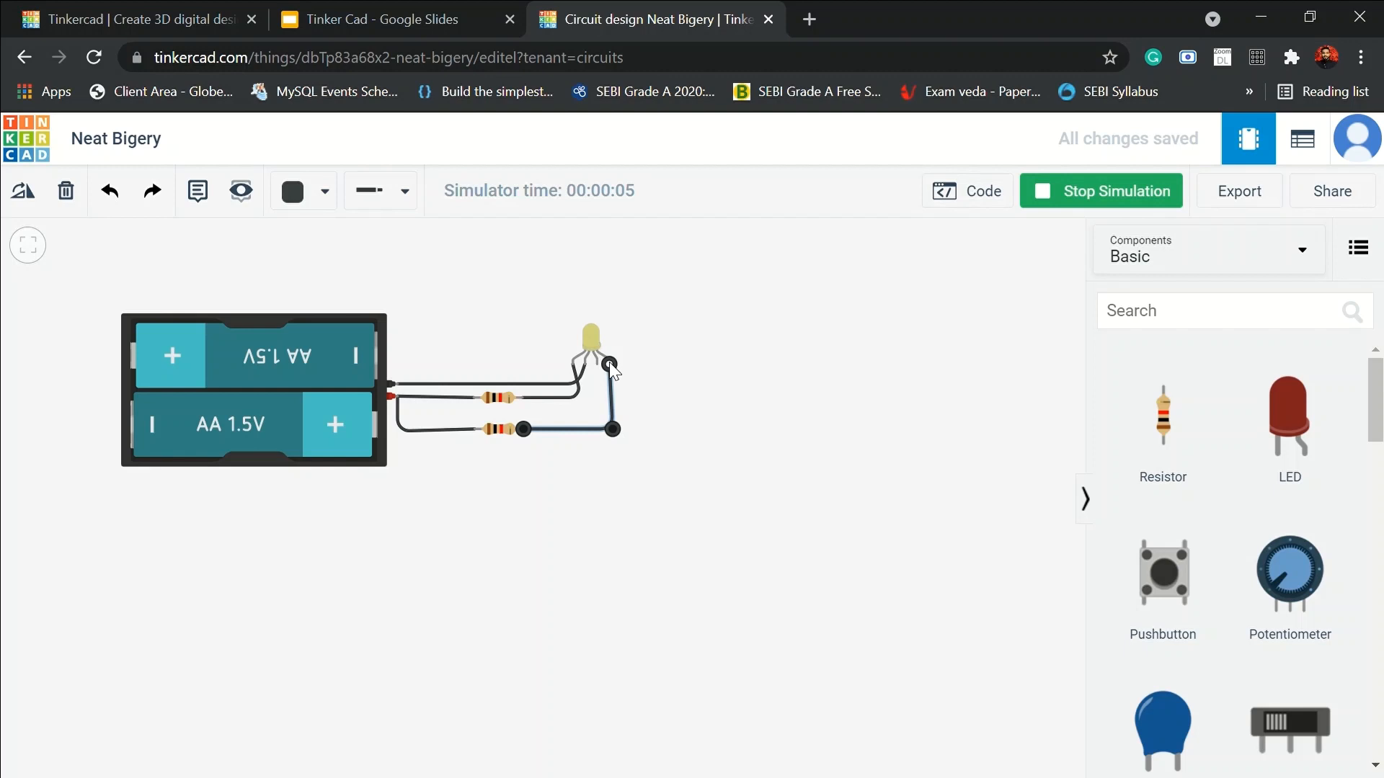
pyautogui.click(1119, 193)
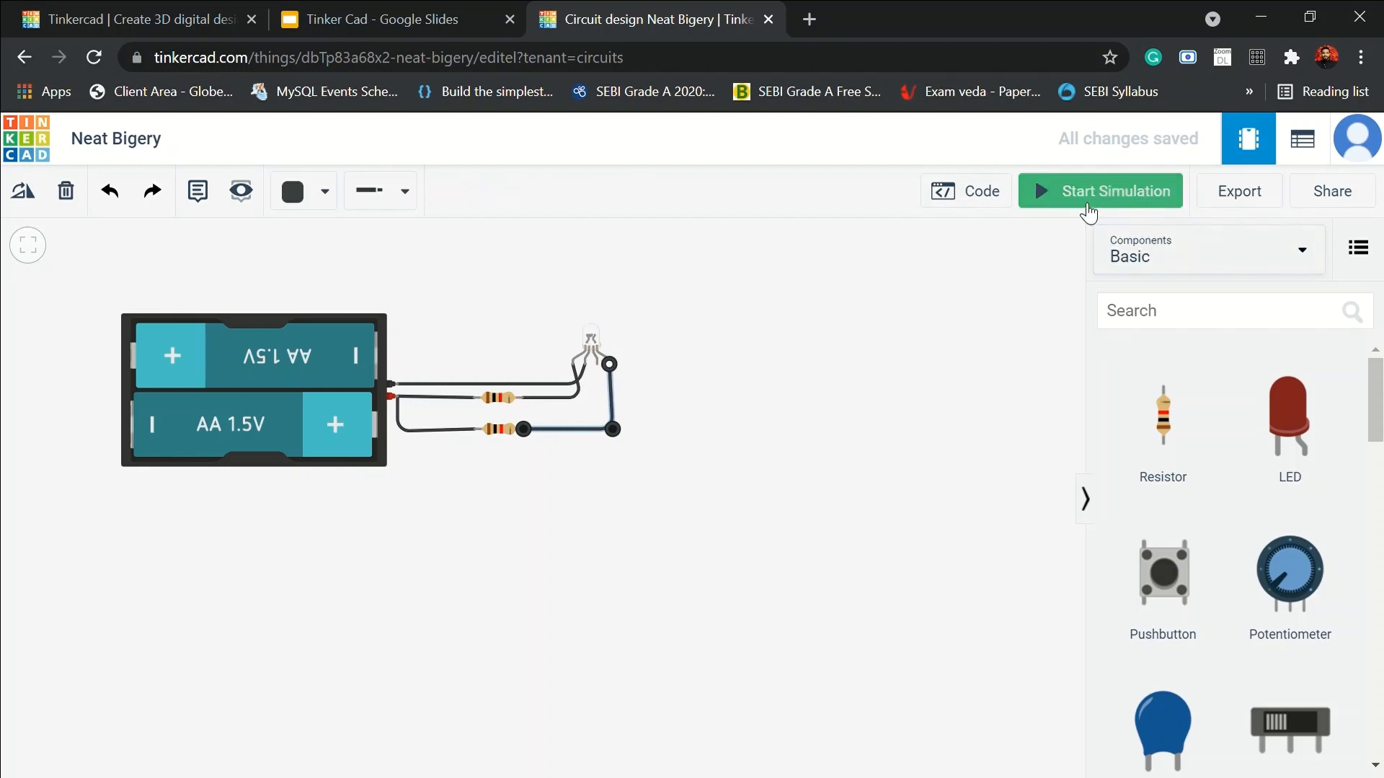
# Move the second resistor wire's end from the Green pin to the Blue pin, and run and stop the simulation.
pyautogui.moveTo(610, 366); pyautogui.dragTo(598, 365)
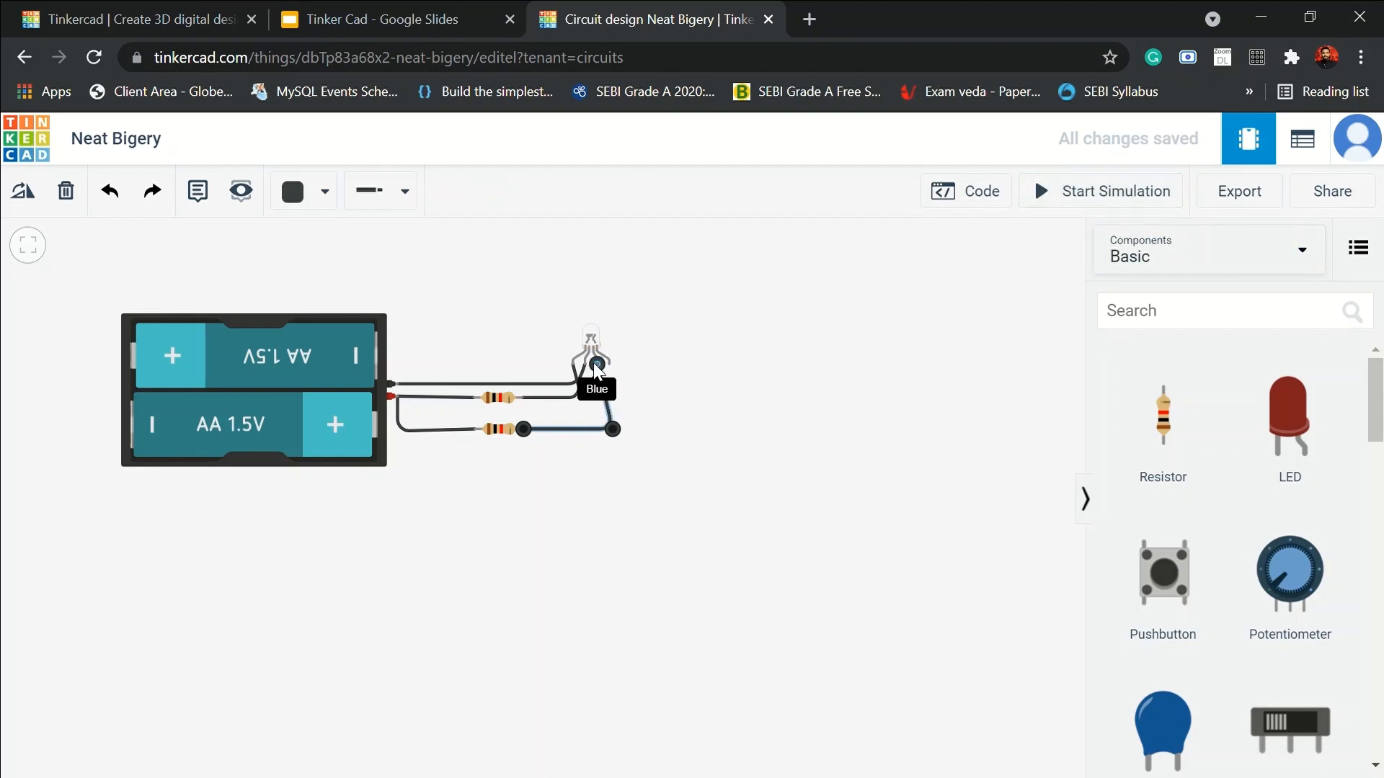
pyautogui.click(1105, 204)
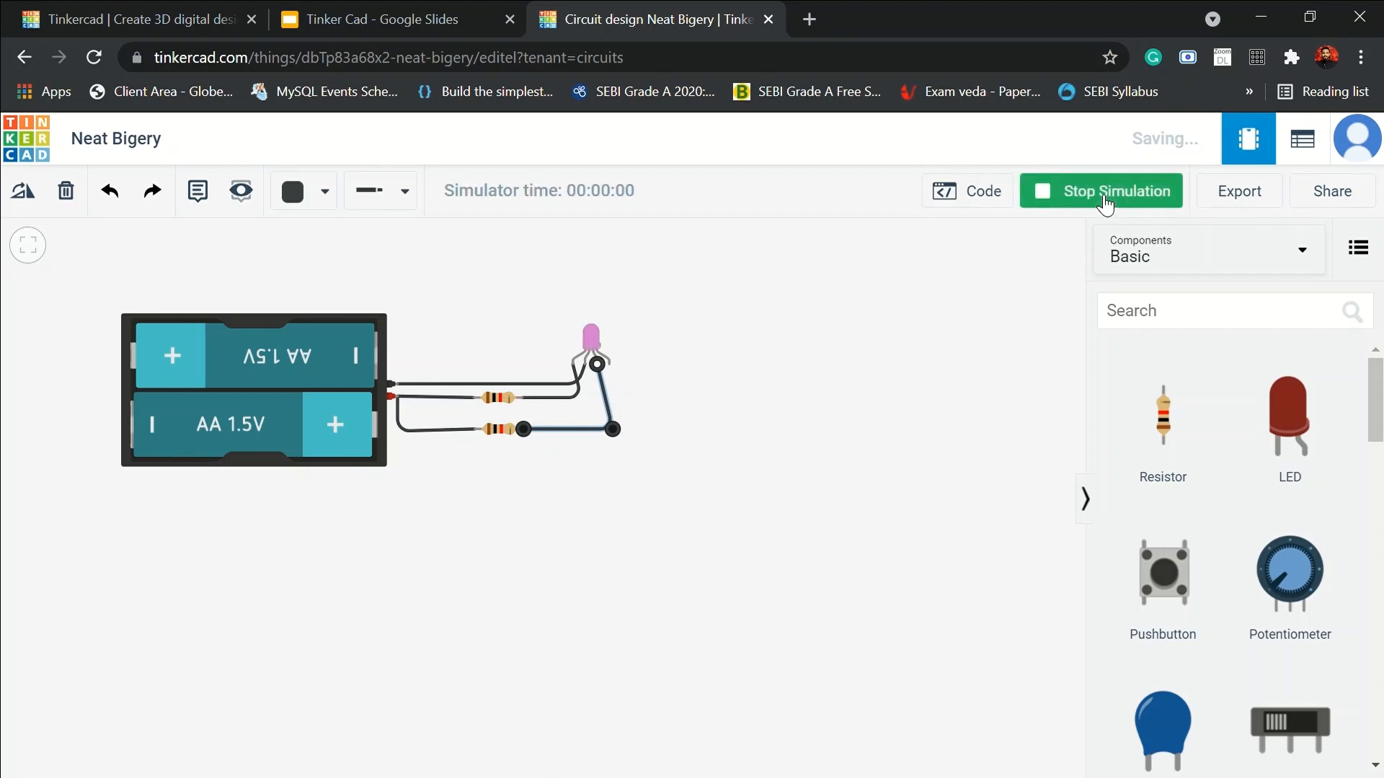
pyautogui.click(1042, 193)
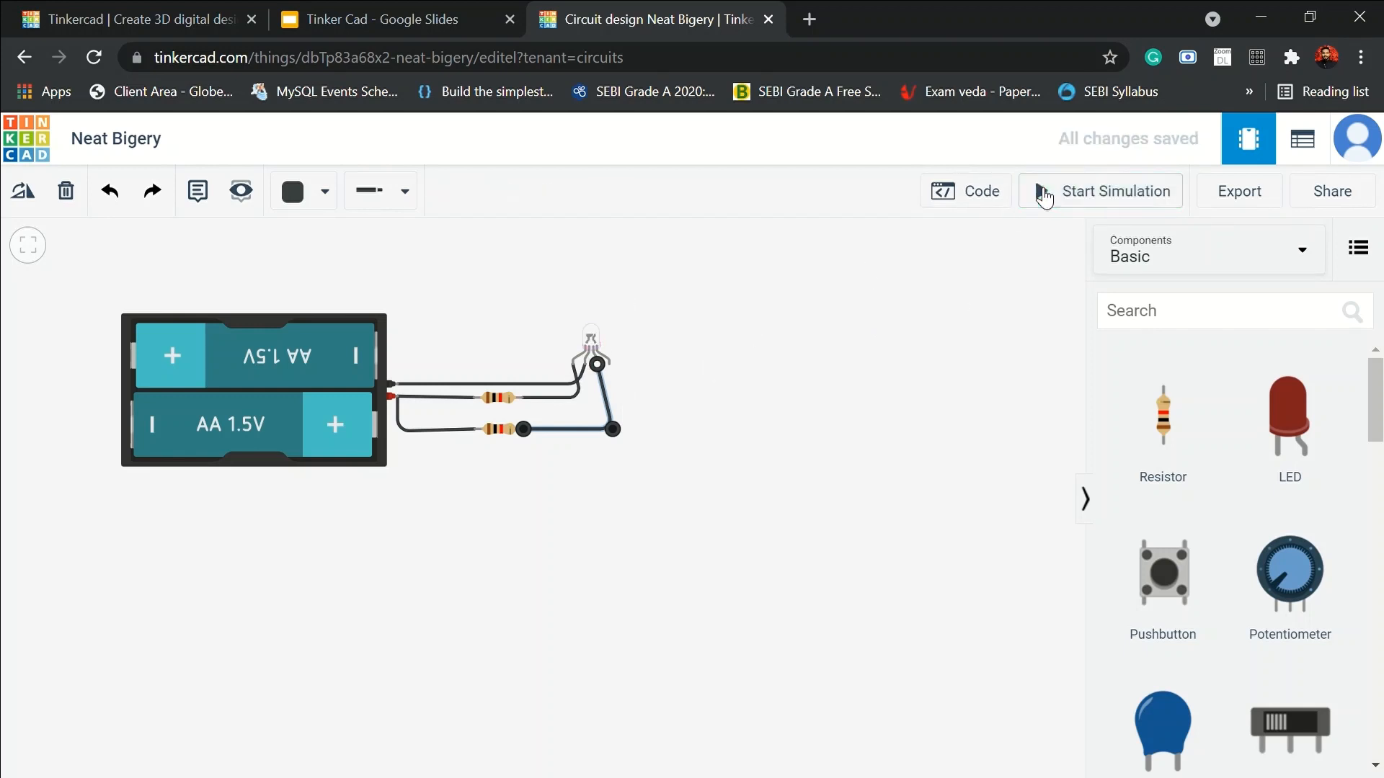
# Move the first resistor wire's end from the Red pin to the Green pin, and run and stop the simulation.
pyautogui.click(574, 374)
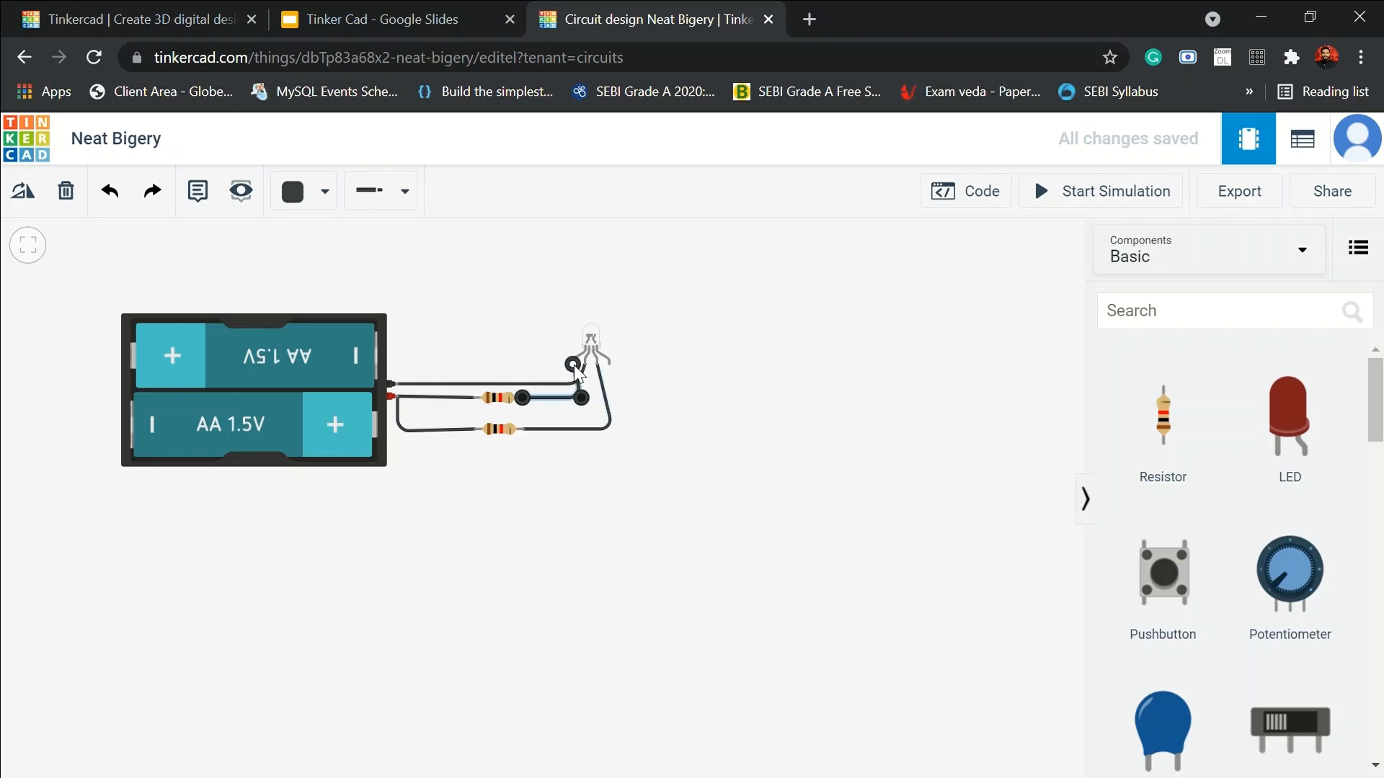
pyautogui.moveTo(620, 366); pyautogui.dragTo(611, 365)
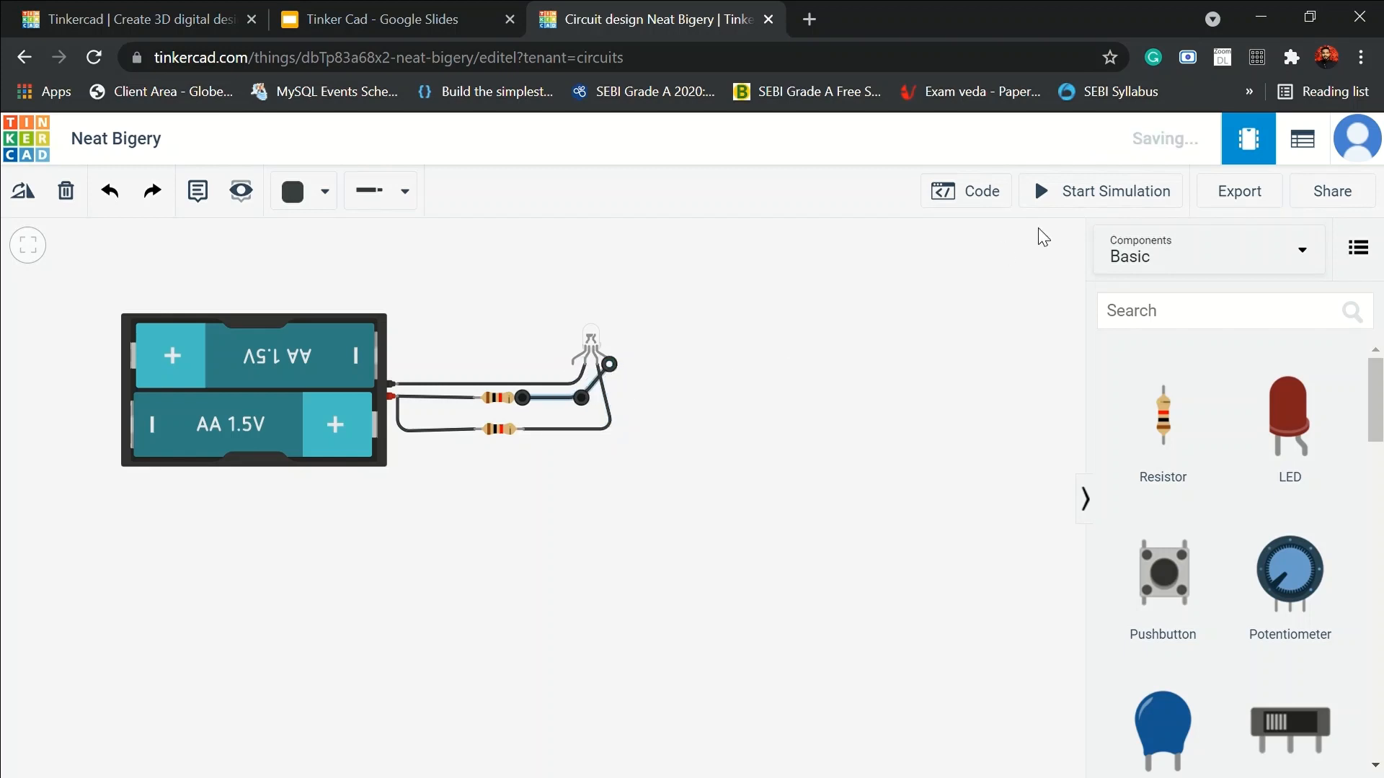
pyautogui.click(1065, 206)
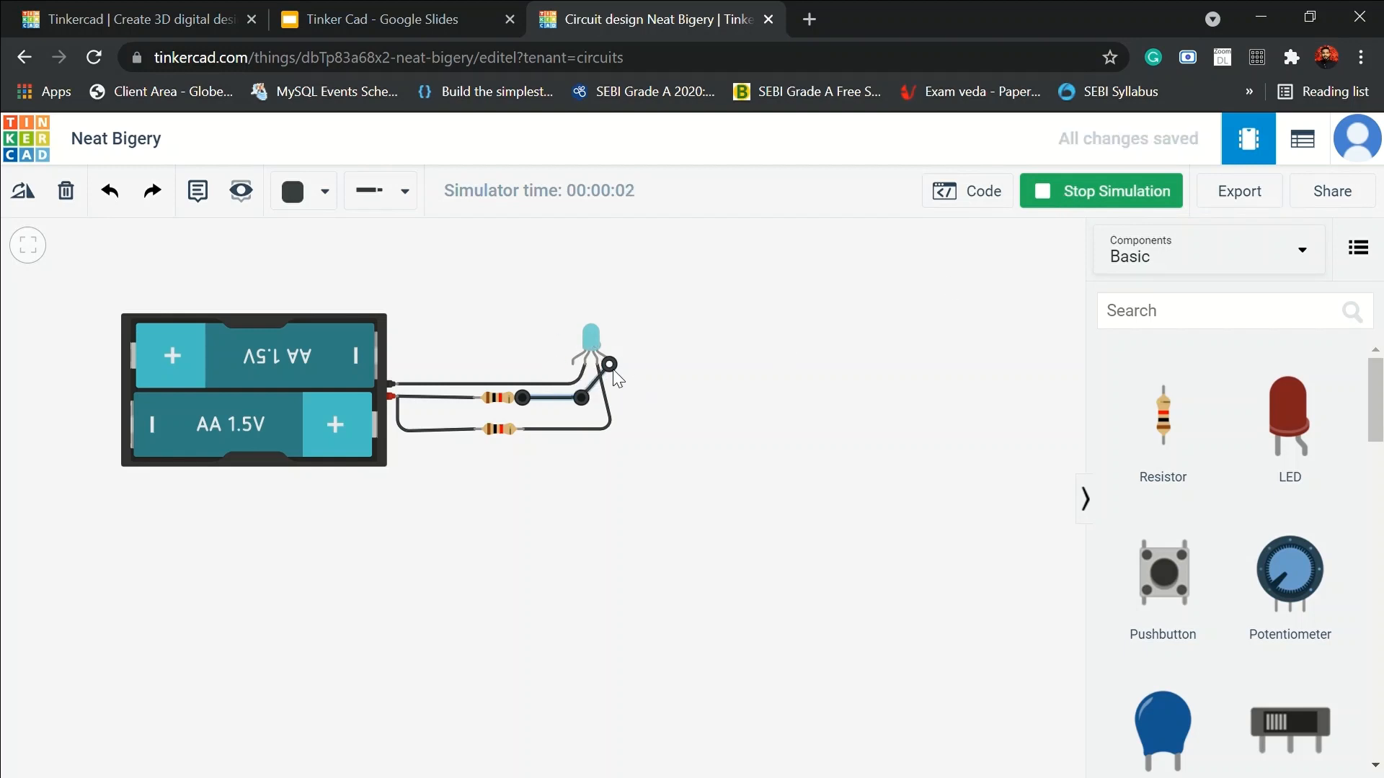
pyautogui.click(1061, 188)
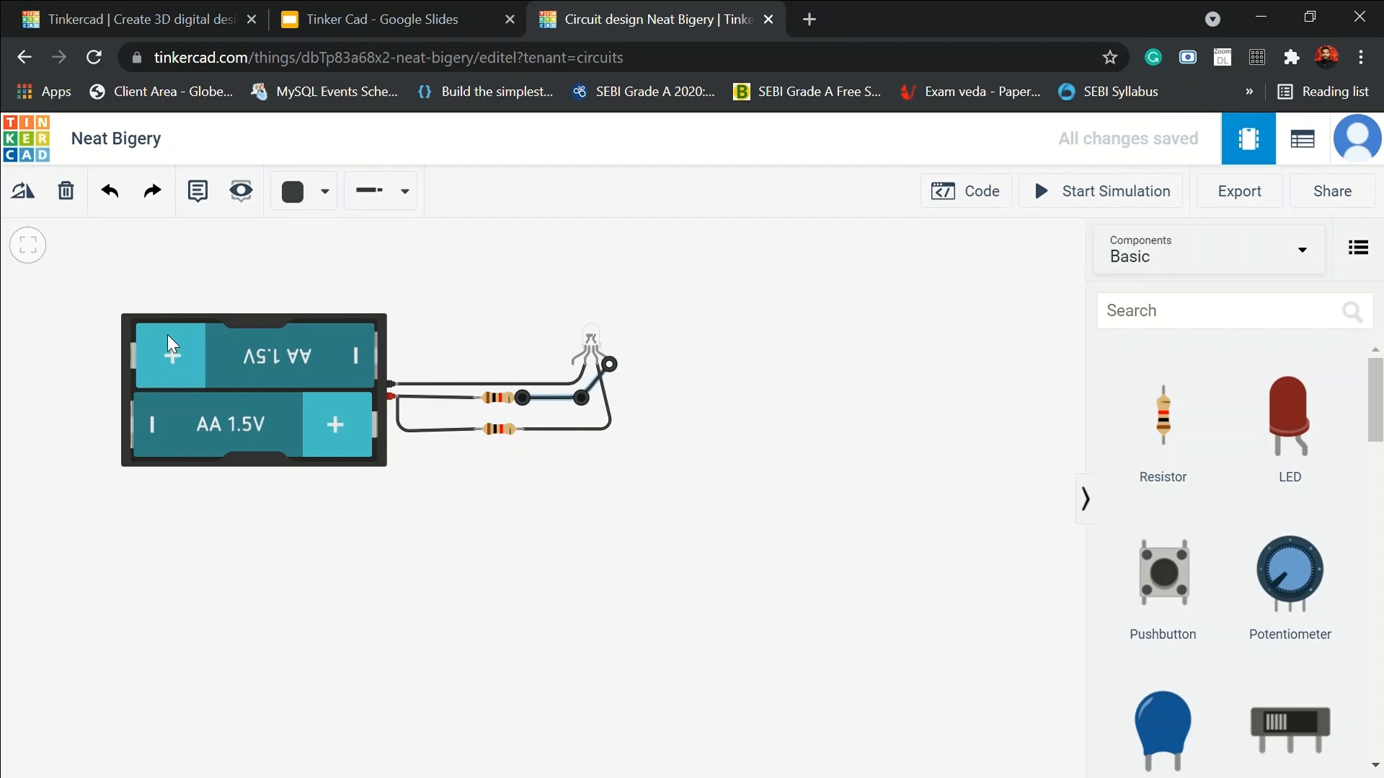
# Delete the battery, both resistors and the RGB LED from the circuit.
pyautogui.click(203, 366)
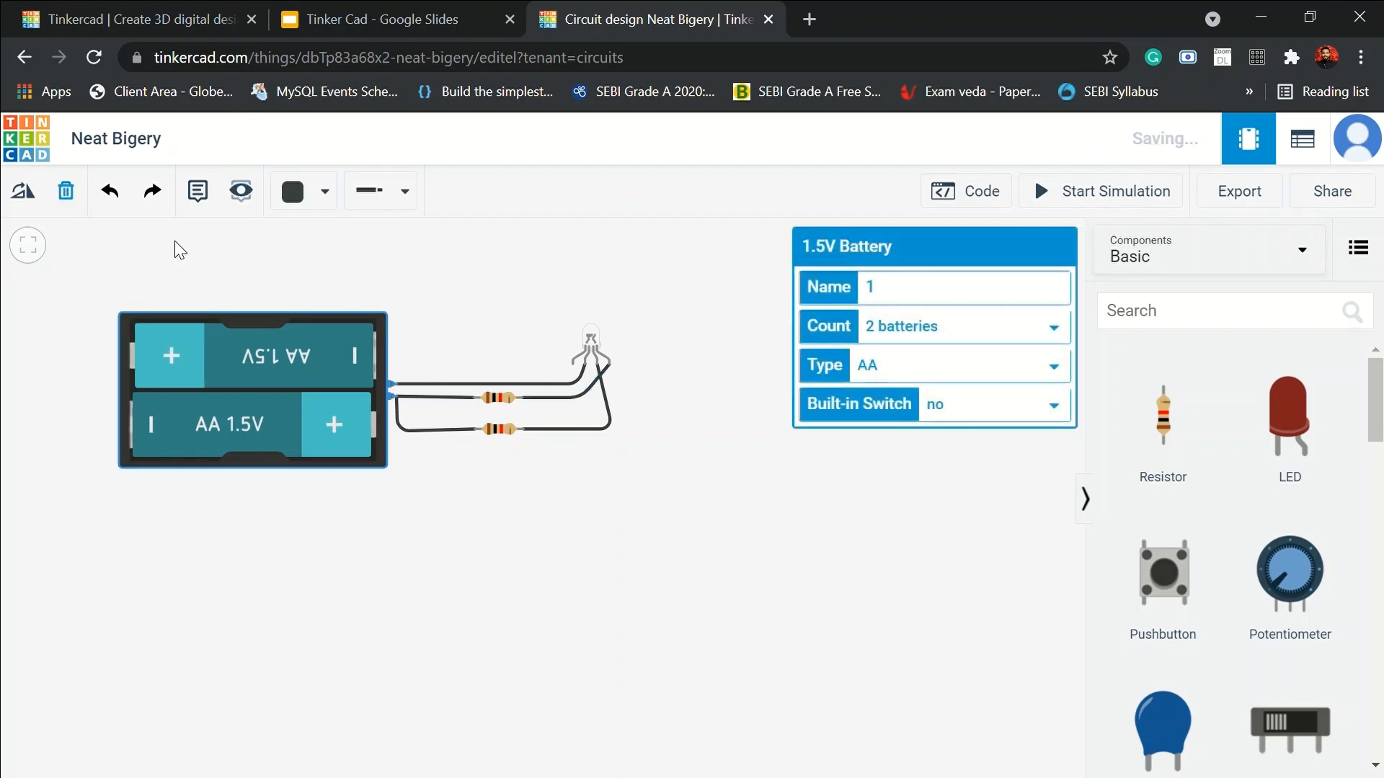
pyautogui.press('Delete')
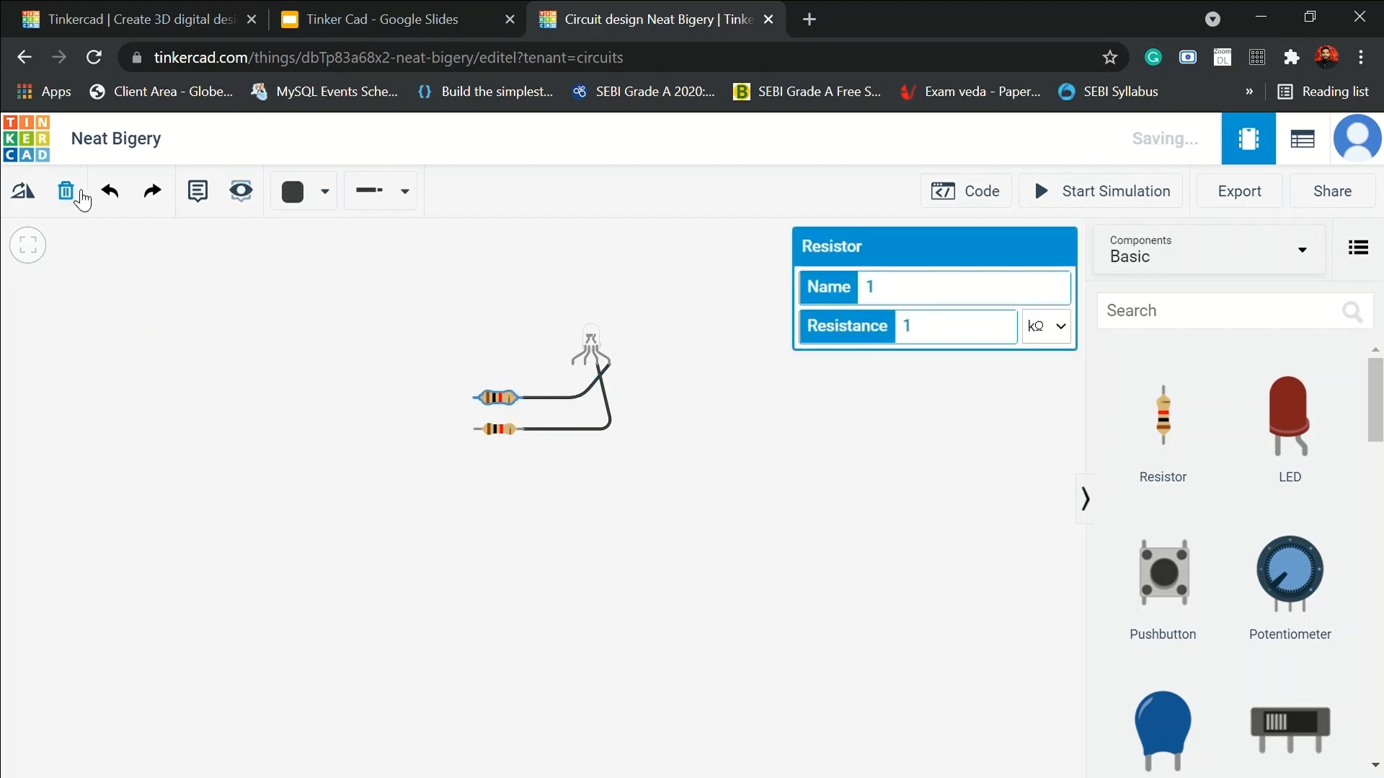
pyautogui.click(66, 192)
pyautogui.click(497, 431)
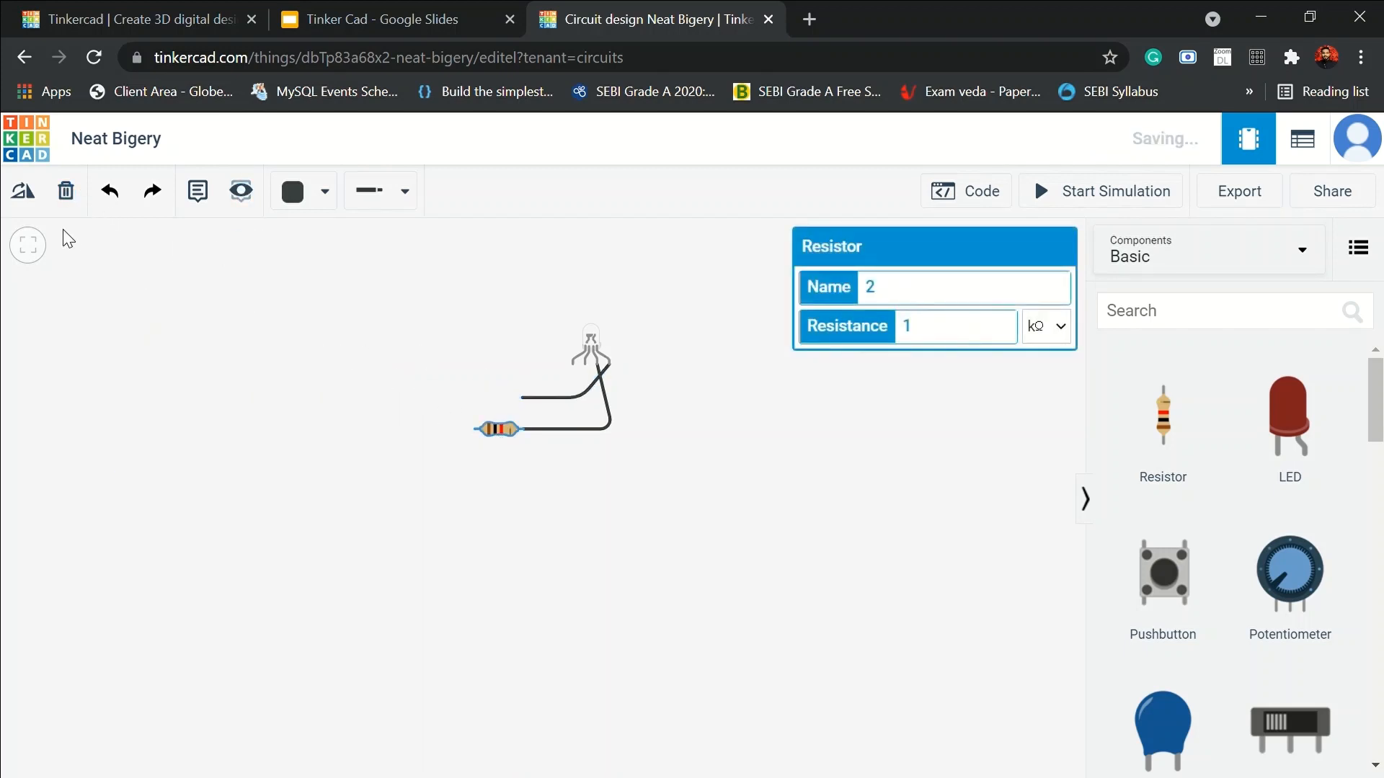
pyautogui.click(66, 191)
pyautogui.click(596, 362)
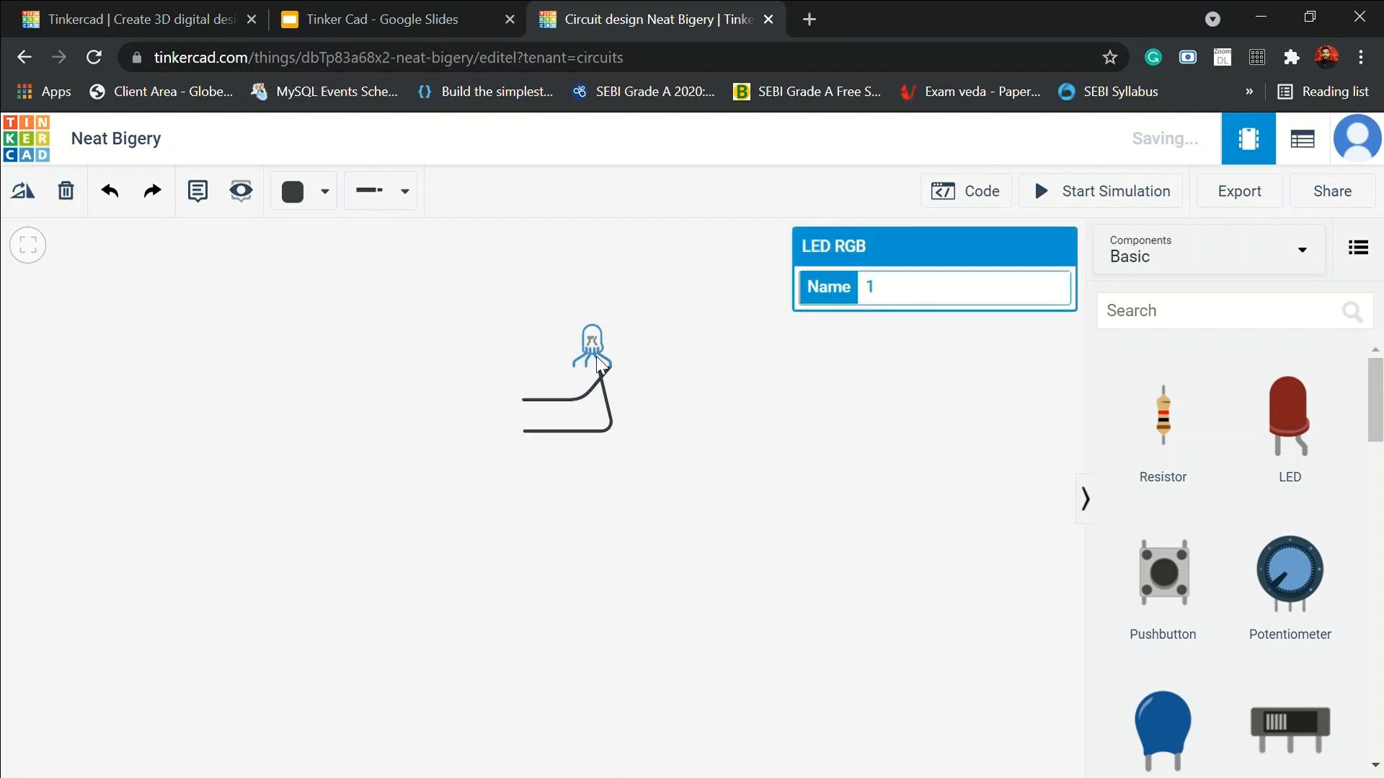
pyautogui.click(67, 191)
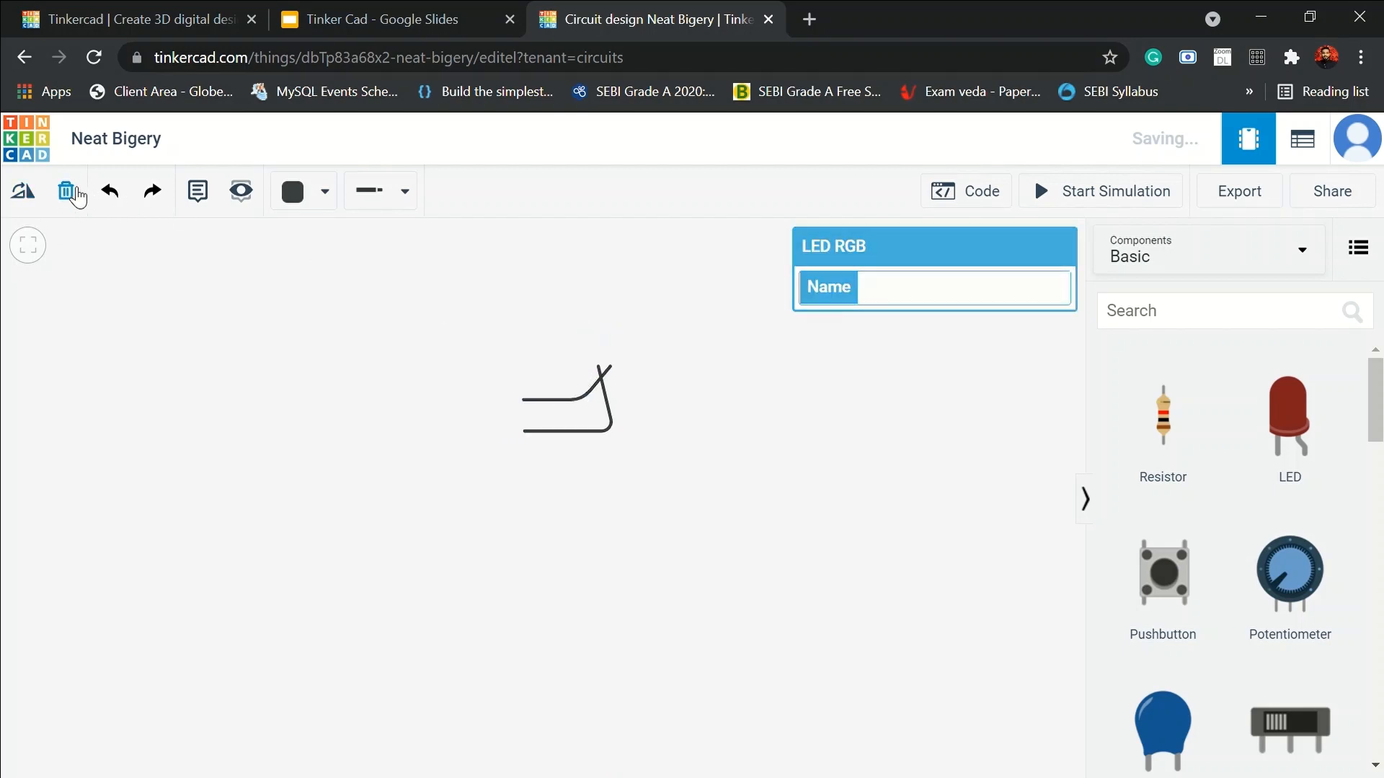
# Delete the two leftover wires to empty the workspace.
pyautogui.click(604, 408)
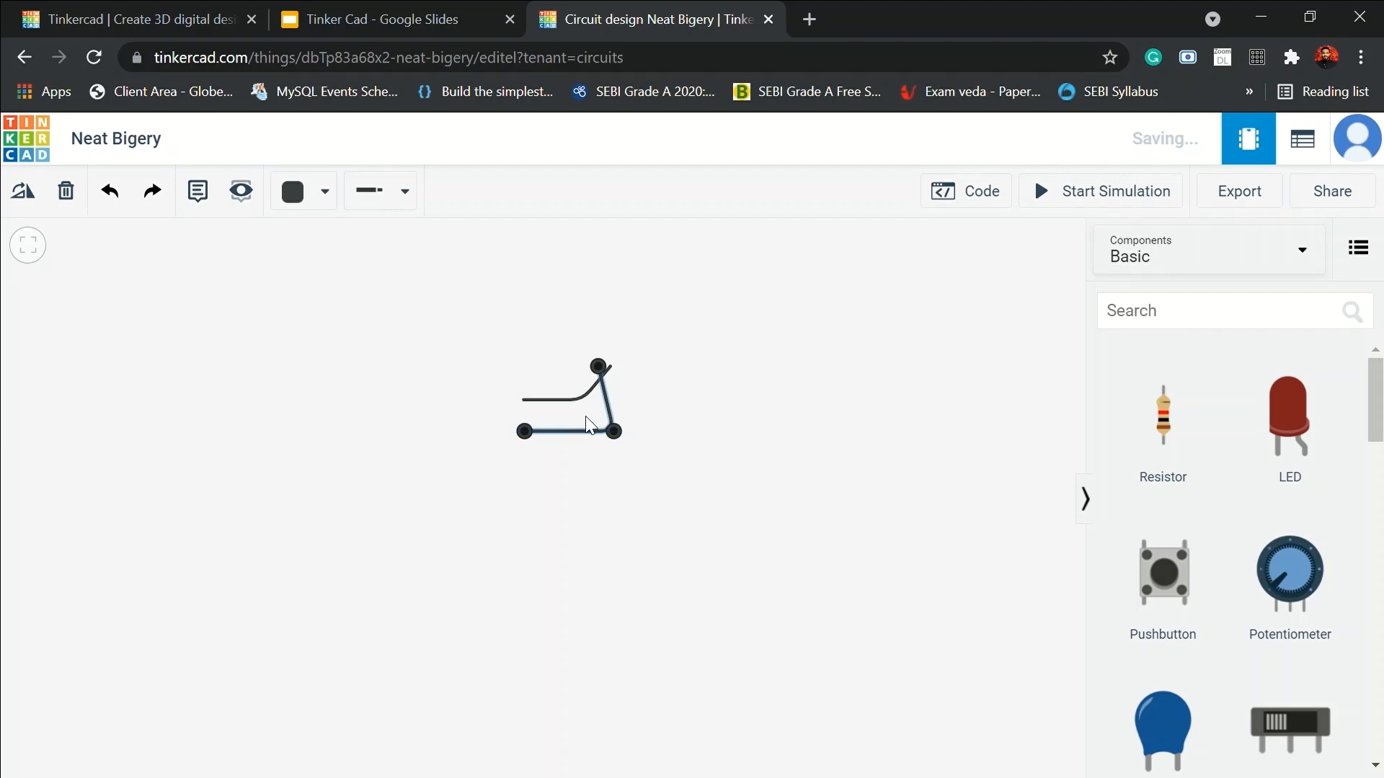
pyautogui.press('Delete')
pyautogui.click(565, 399)
pyautogui.press('Delete')
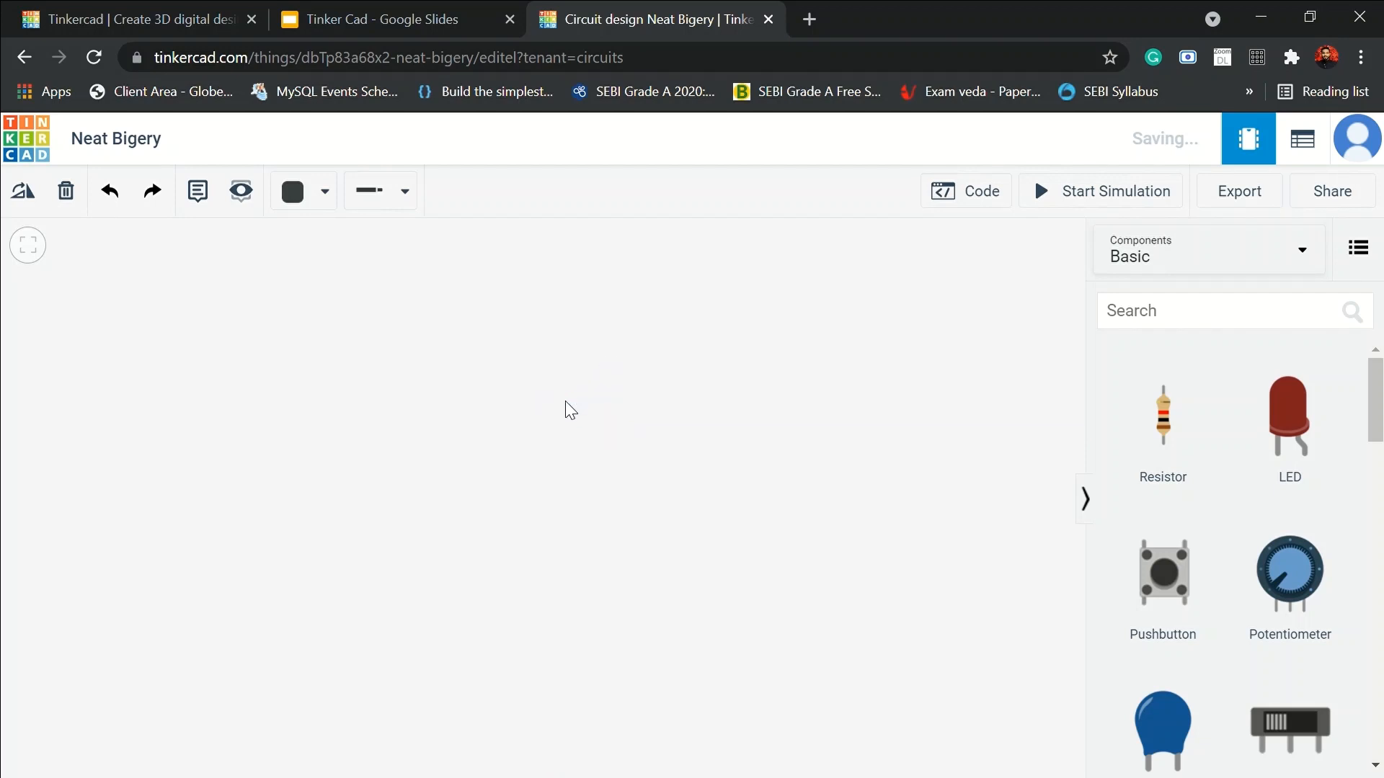
# View the code editor for the empty circuit, start the simulation, and hide the code editor.
pyautogui.click(982, 200)
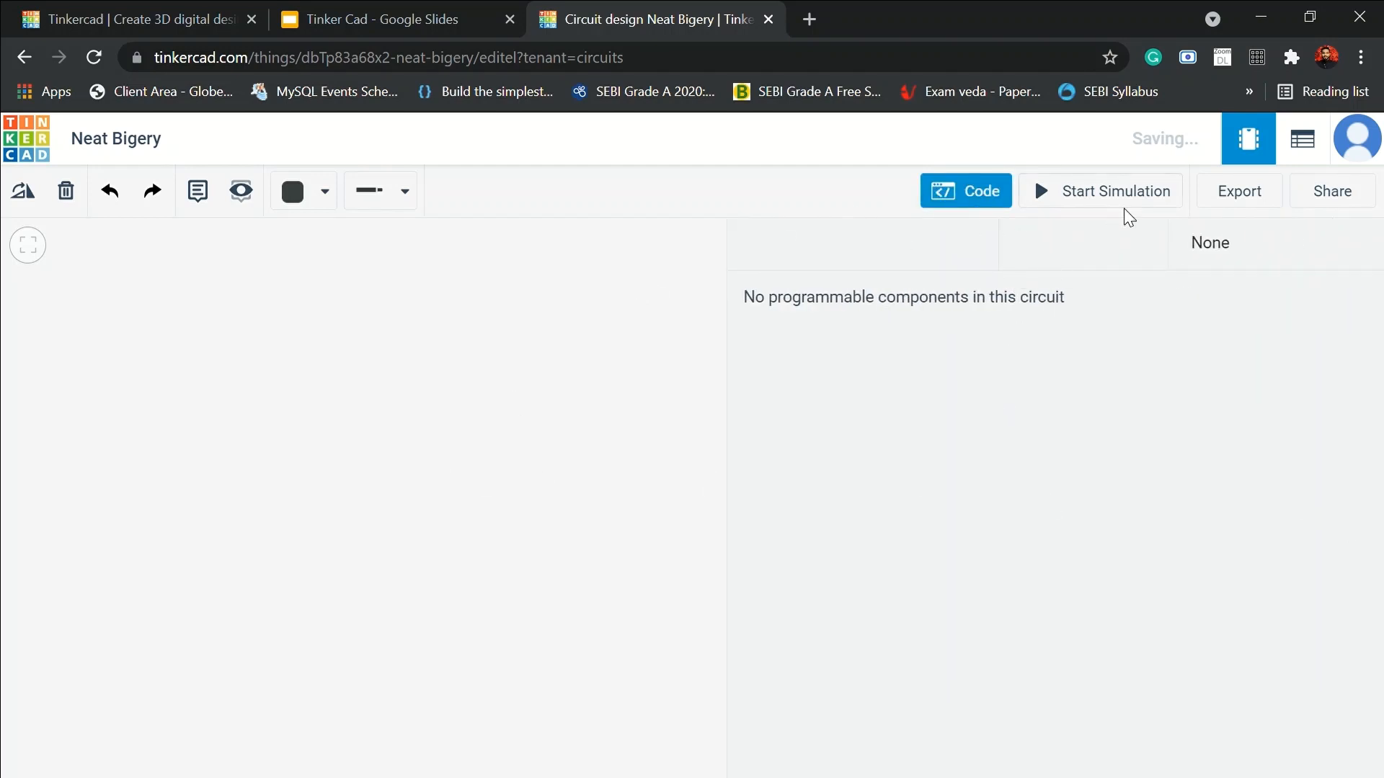
pyautogui.click(1040, 192)
pyautogui.click(982, 191)
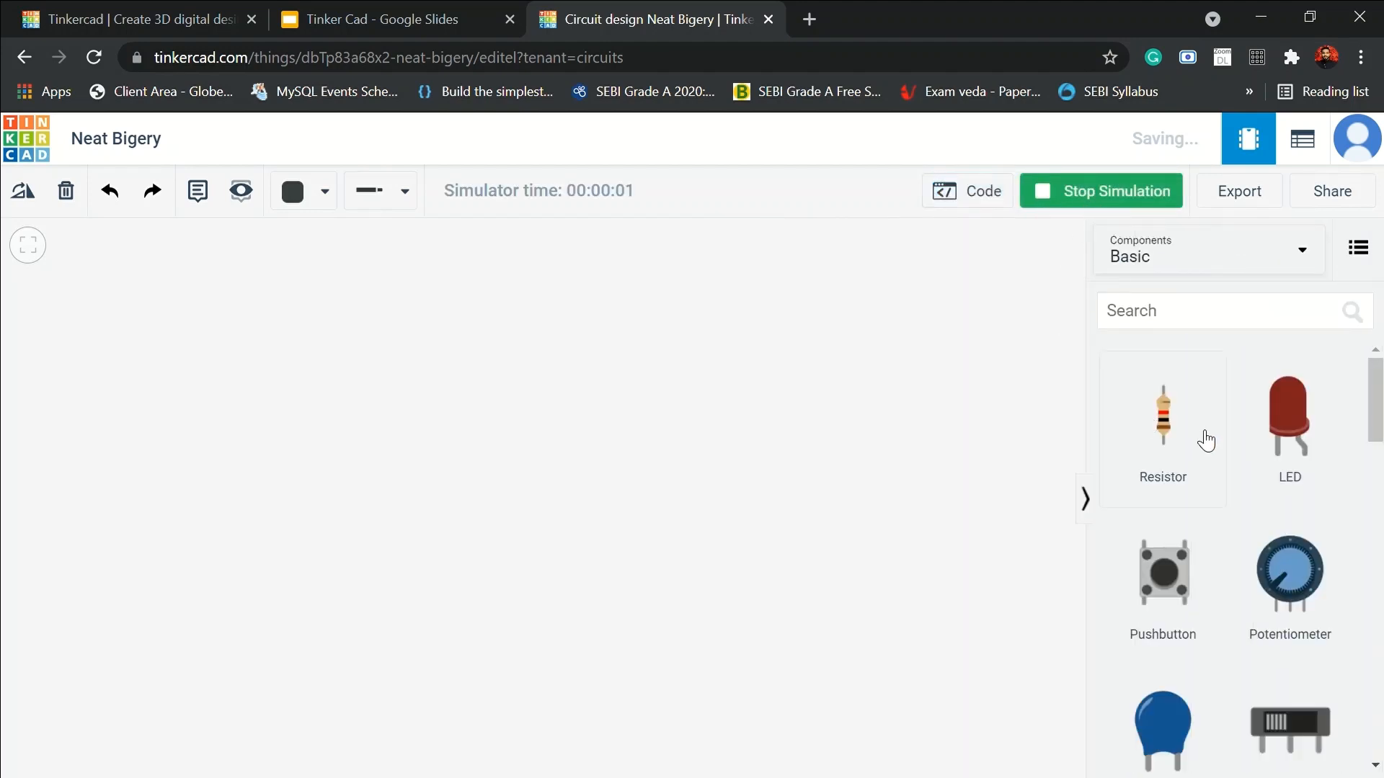
# Locate the Arduino Uno R3 board among the Basic components.
pyautogui.scroll(-5, 1218, 461)
pyautogui.scroll(-7, 1234, 481)
pyautogui.scroll(2, 1231, 483)
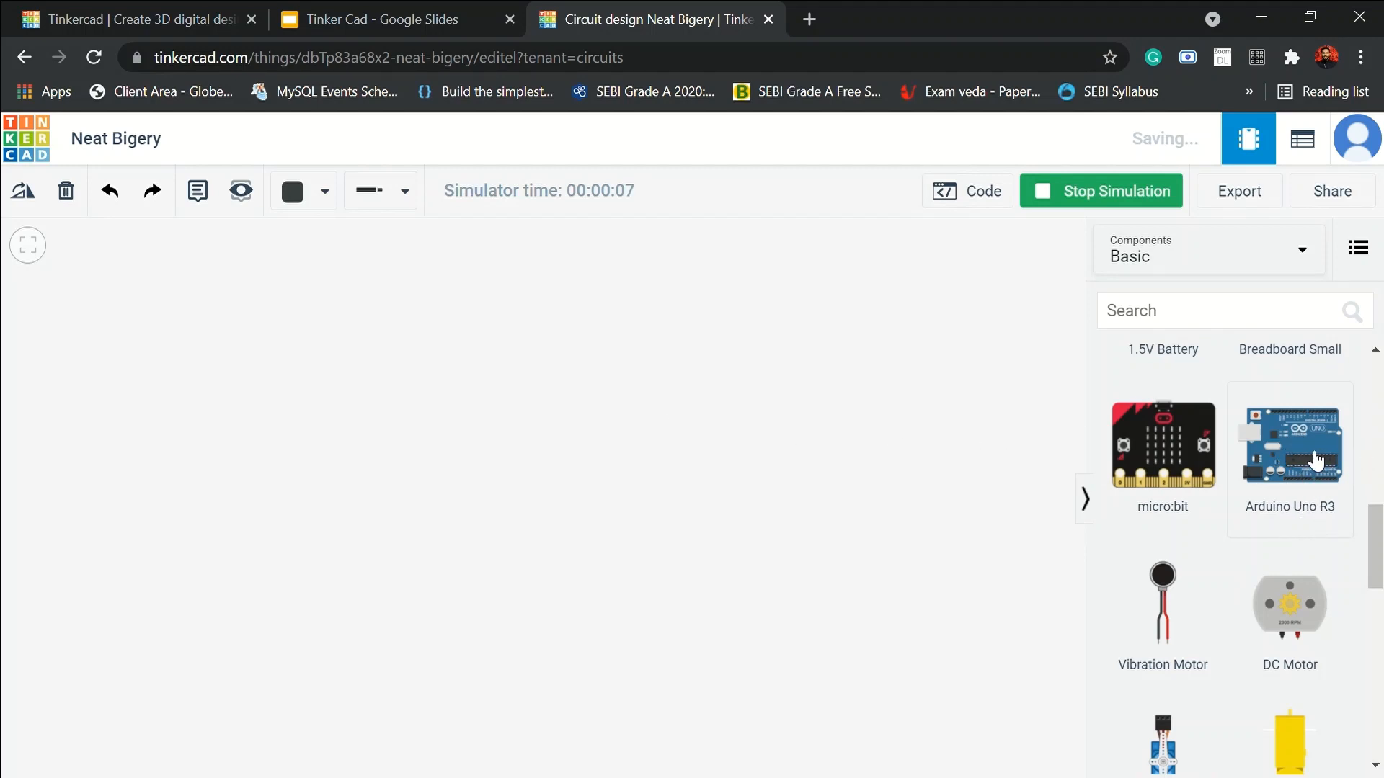
# Place an Arduino Uno R3 board on the empty workspace.
pyautogui.moveTo(1319, 457); pyautogui.dragTo(1080, 459)
pyautogui.moveTo(612, 435); pyautogui.dragTo(419, 453)
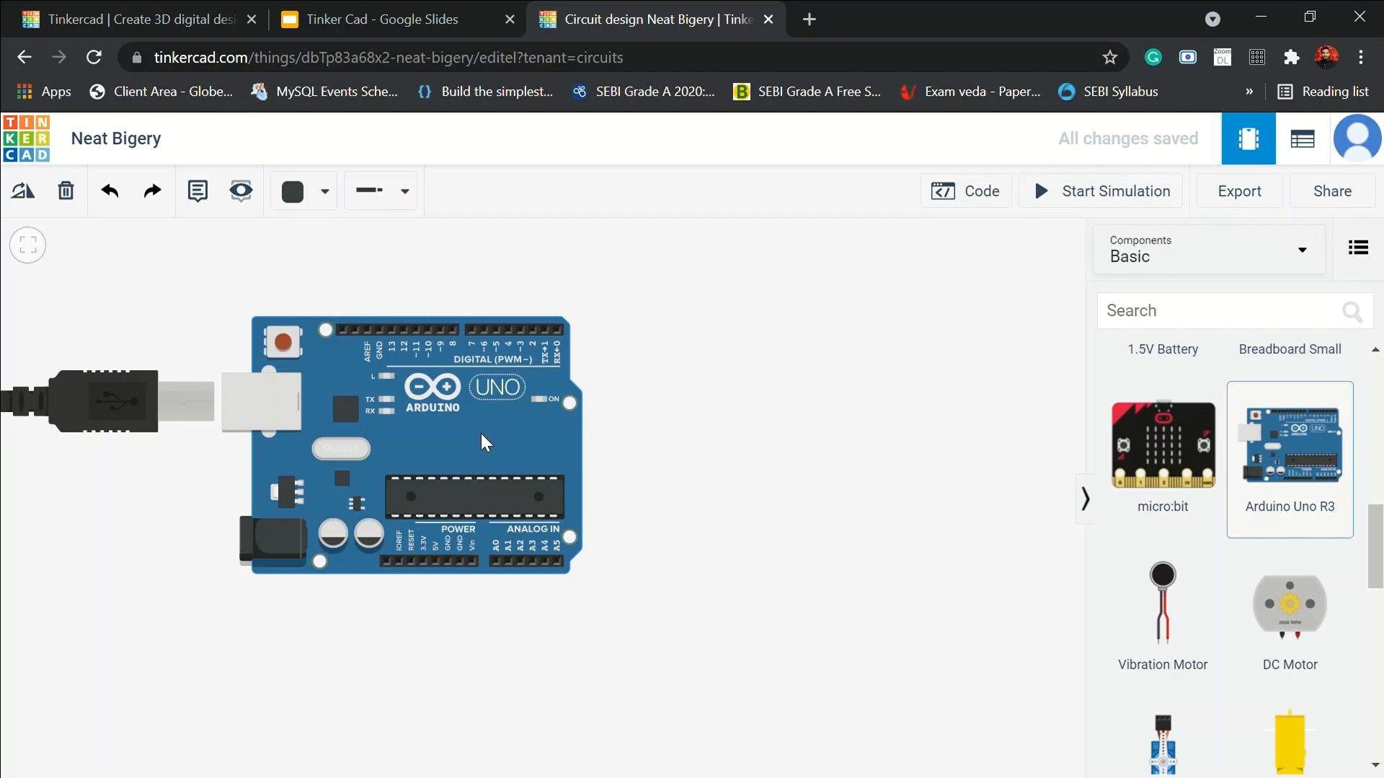
# View the Arduino's default block code, then run the simulation to watch the built-in LED and stop it.
pyautogui.click(981, 193)
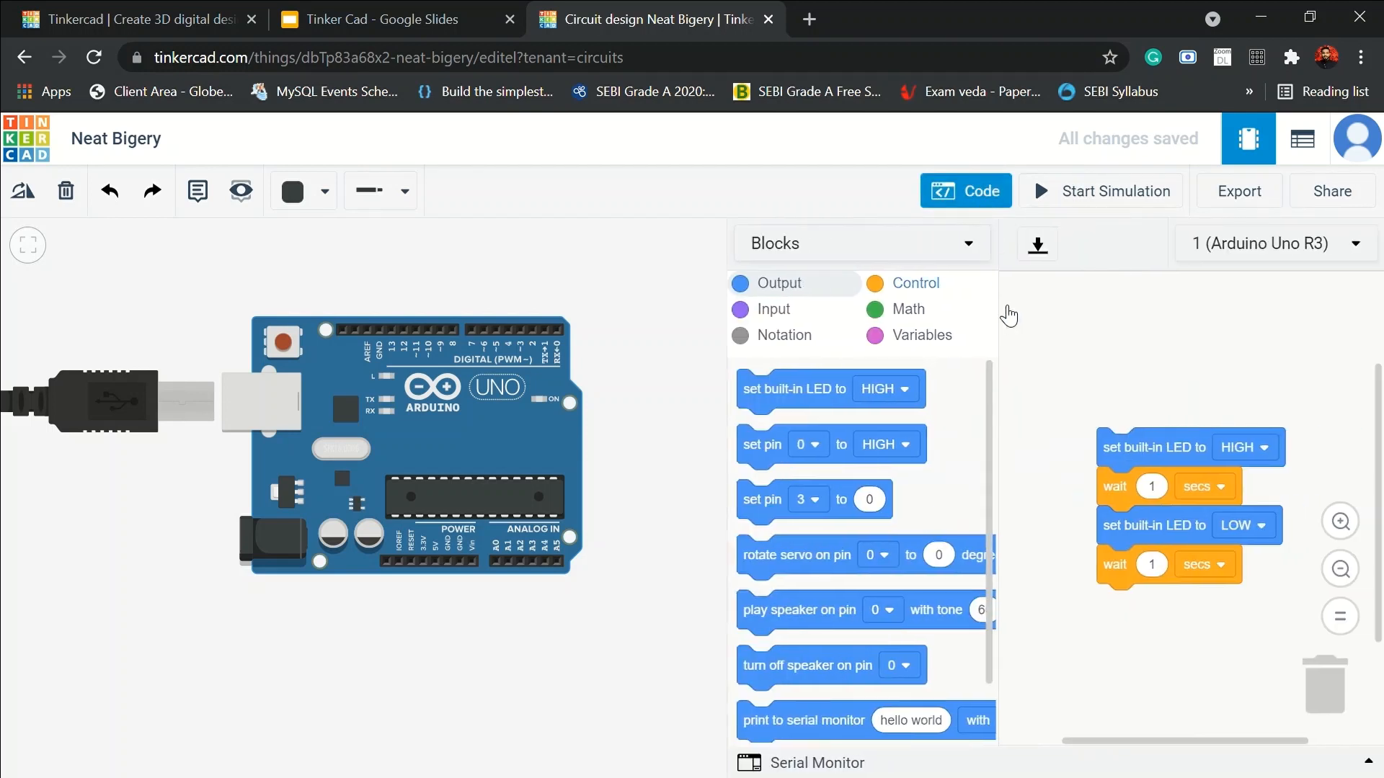
pyautogui.moveTo(1161, 454); pyautogui.dragTo(1100, 359)
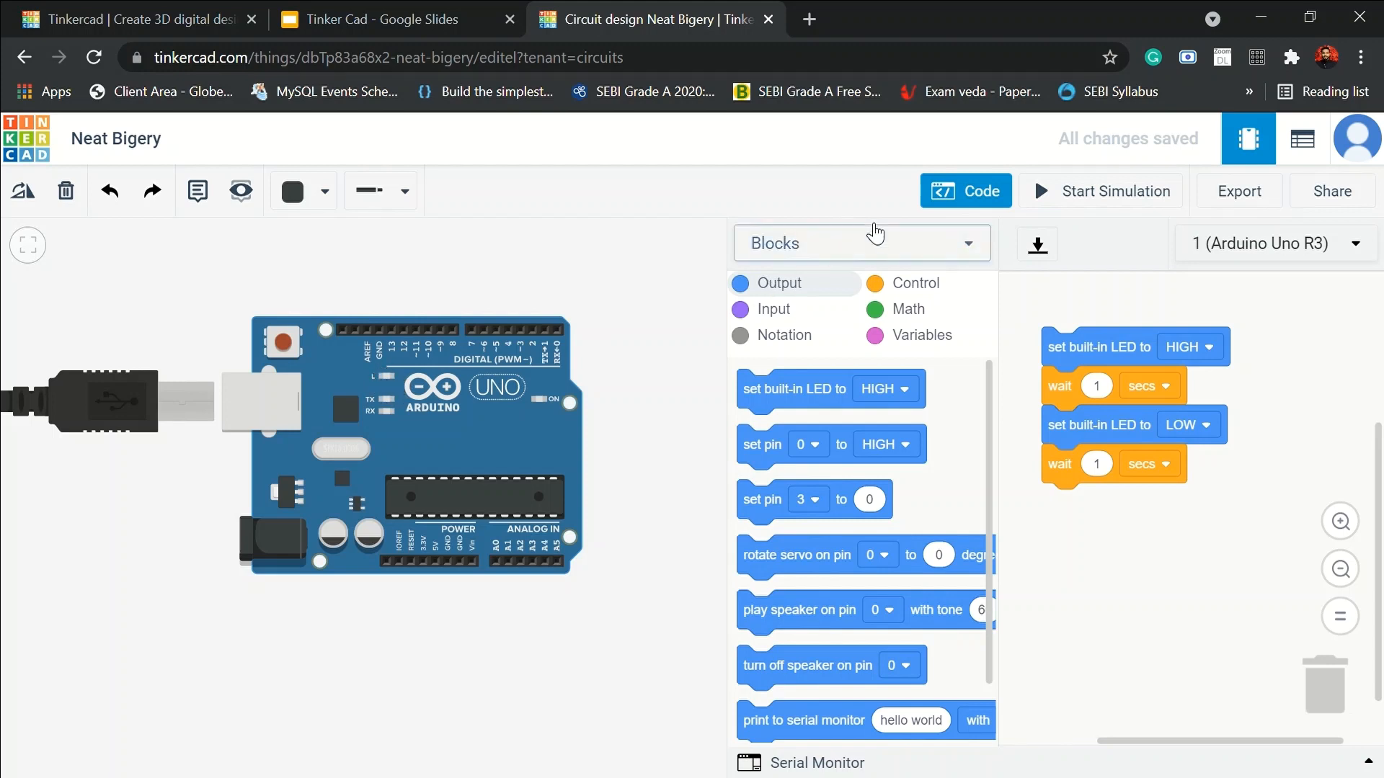
pyautogui.click(1061, 202)
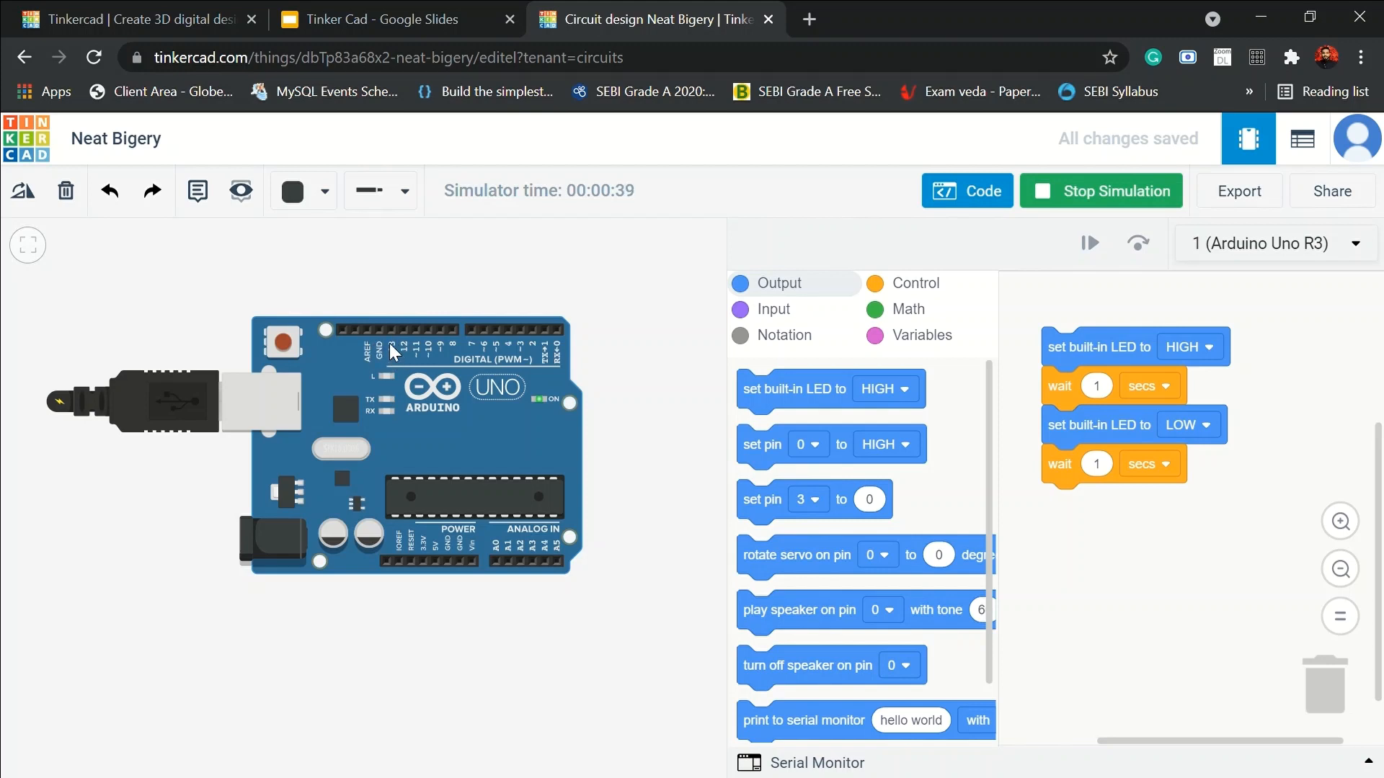
pyautogui.click(1103, 209)
# Place a resistor on the Arduino's pin 13 and attach a red LED's anode to the resistor's free end.
pyautogui.moveTo(656, 313); pyautogui.dragTo(636, 483)
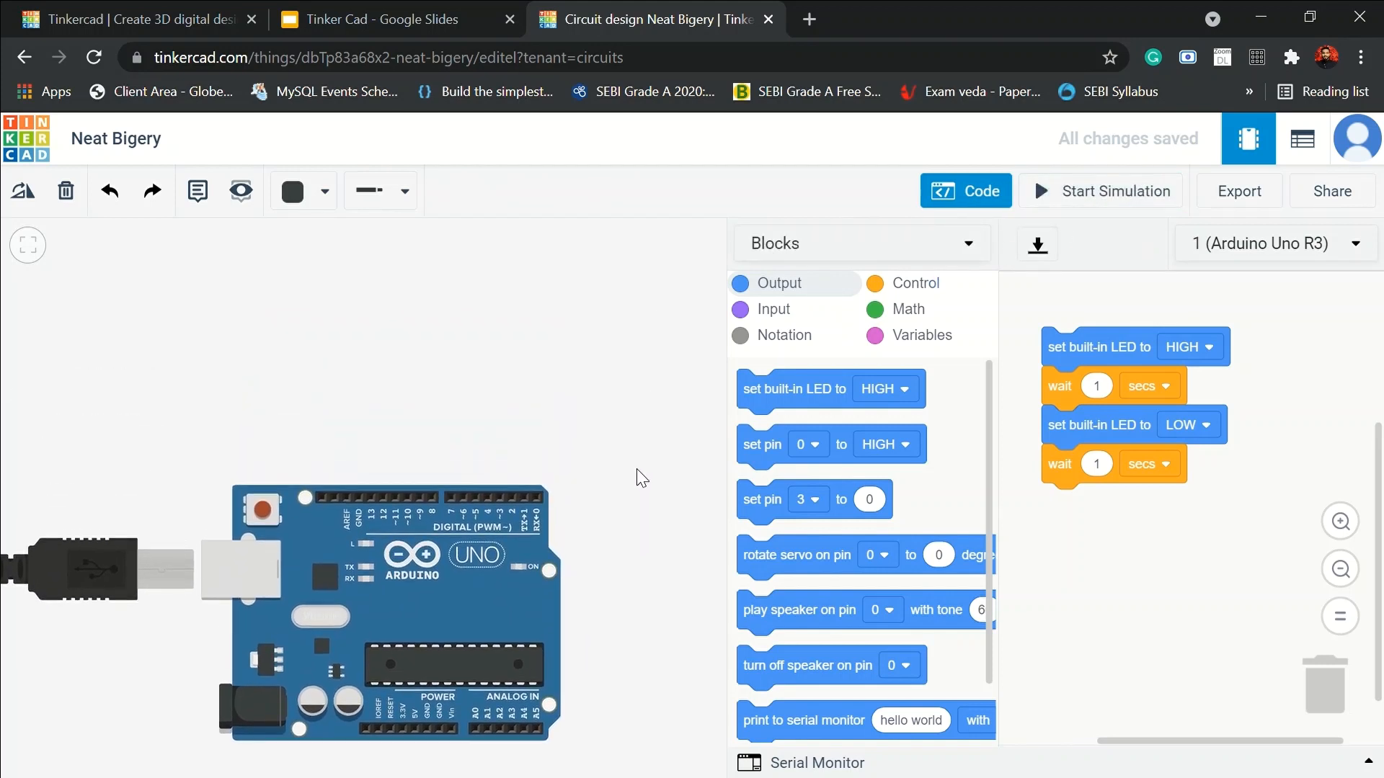
pyautogui.click(939, 192)
pyautogui.scroll(5, 1257, 531)
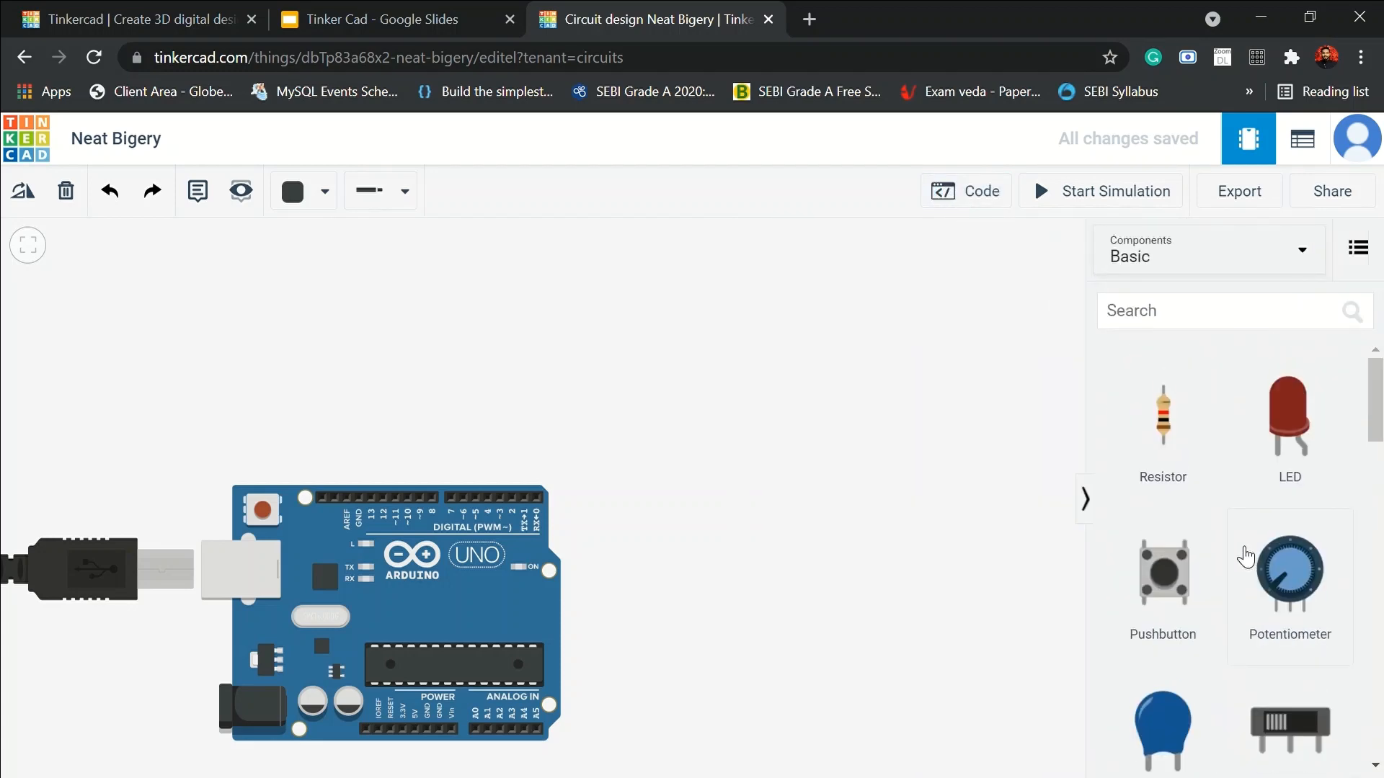
pyautogui.moveTo(1181, 470); pyautogui.dragTo(371, 478)
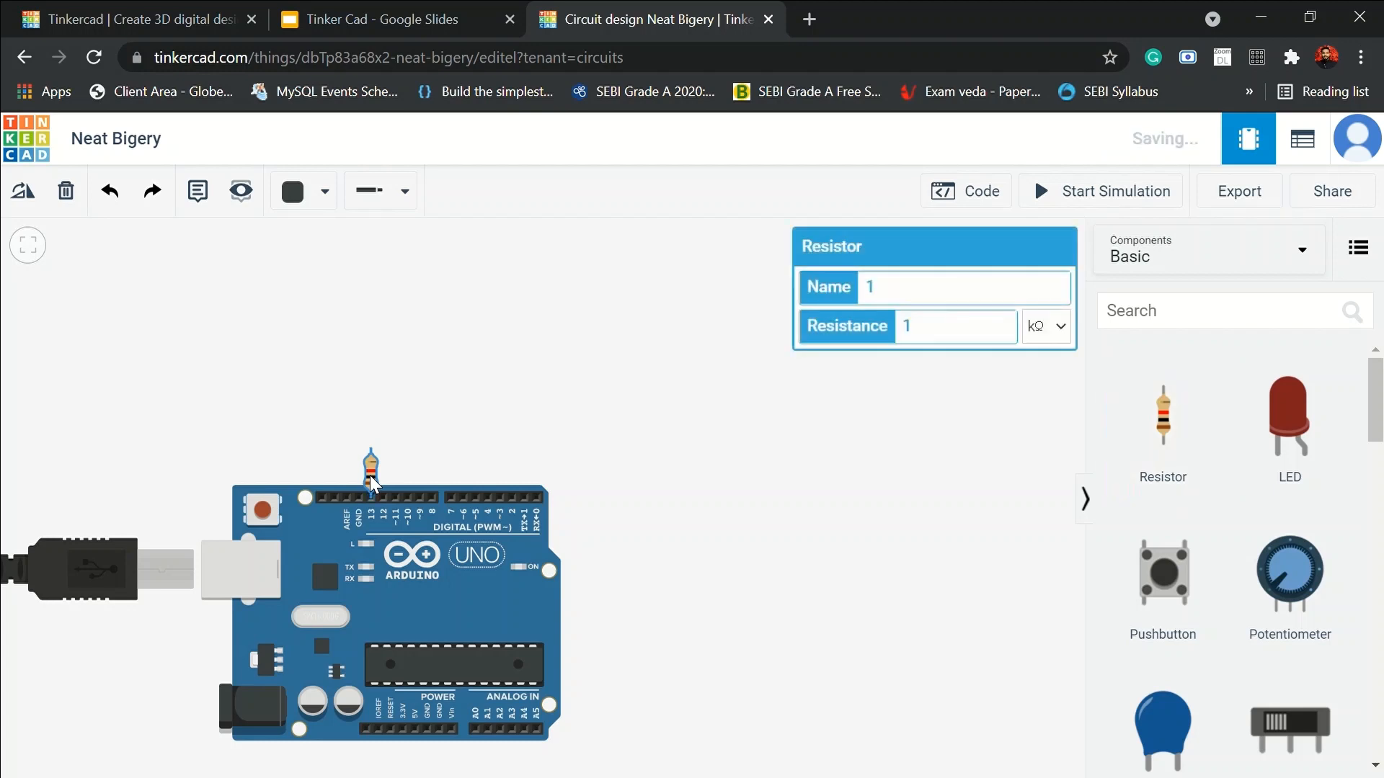
pyautogui.moveTo(1281, 422); pyautogui.dragTo(386, 396)
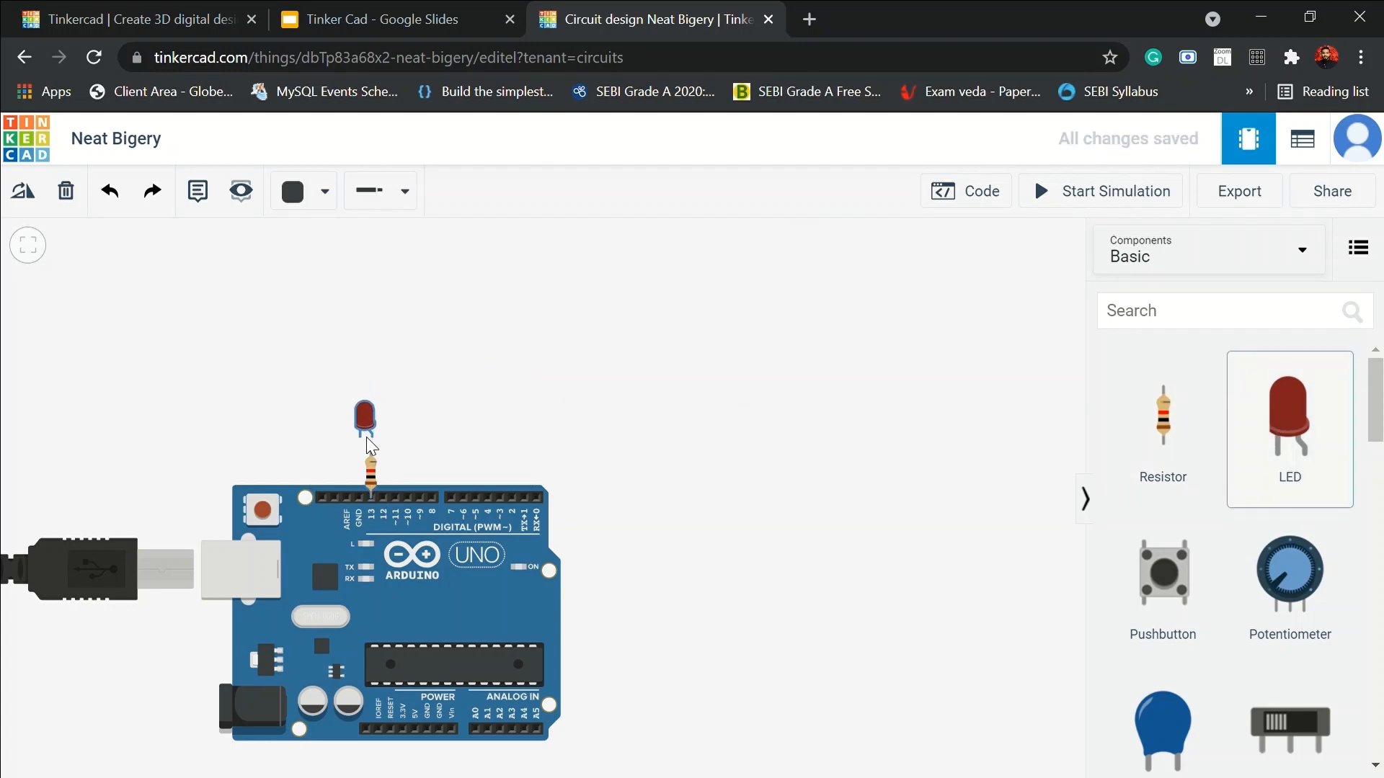
pyautogui.moveTo(365, 445); pyautogui.dragTo(367, 445)
pyautogui.click(457, 431)
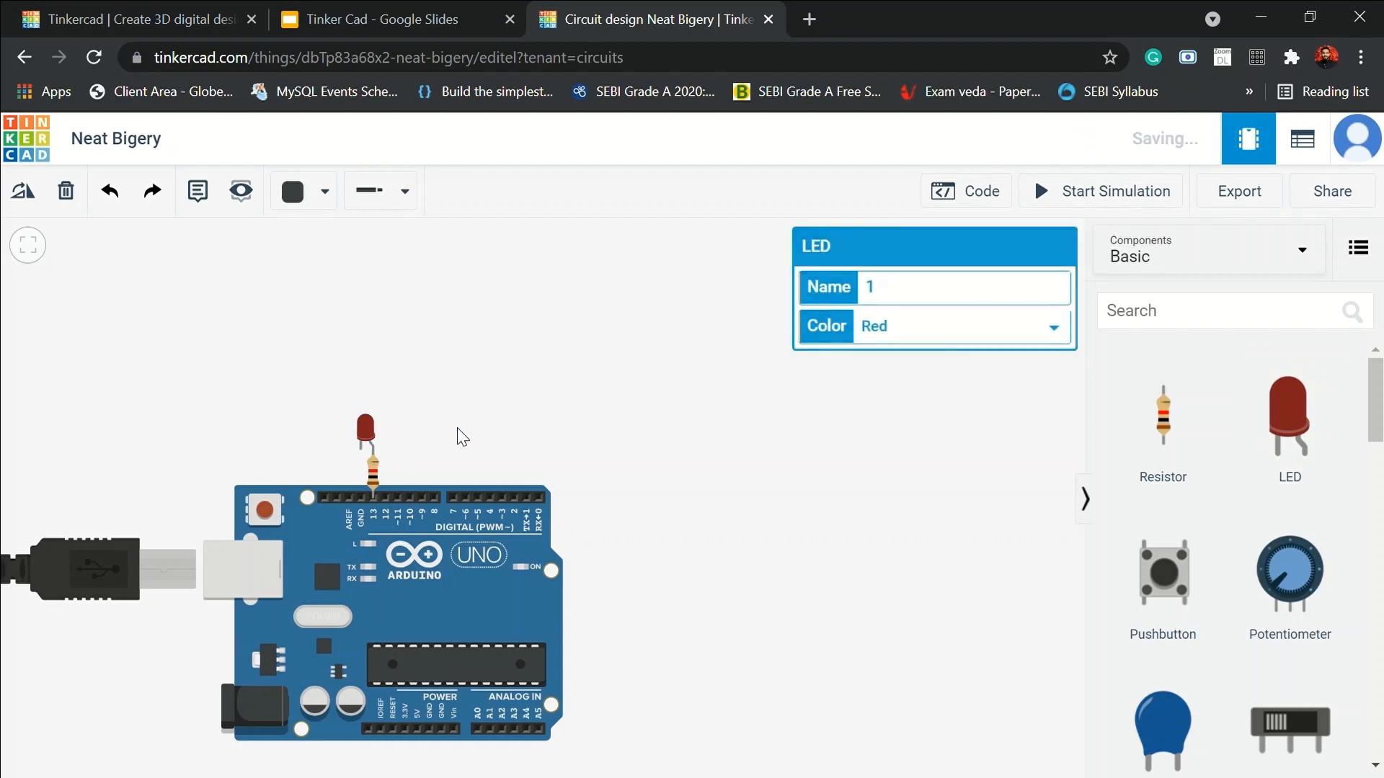
# Wire the Arduino's GND pin to the LED's cathode, then run and stop the simulation.
pyautogui.click(361, 497)
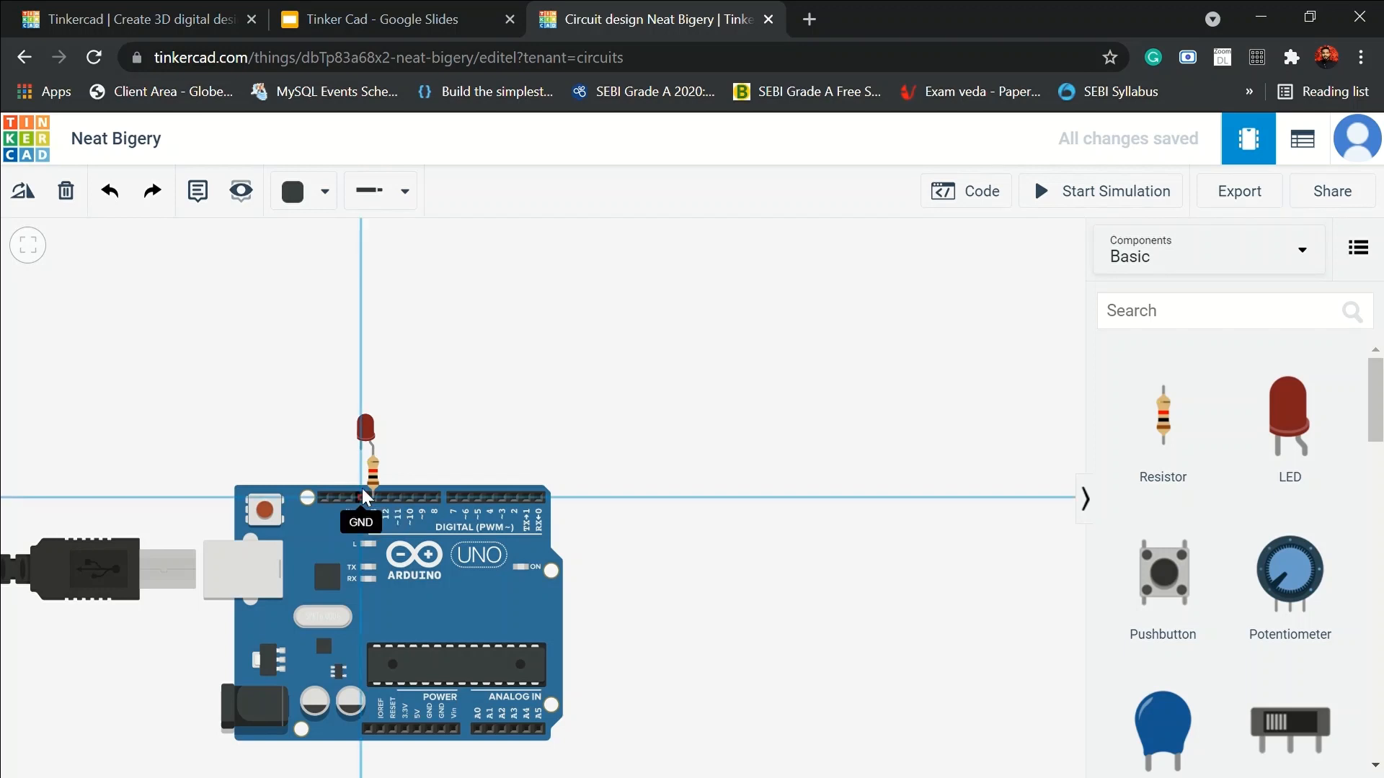
pyautogui.click(361, 449)
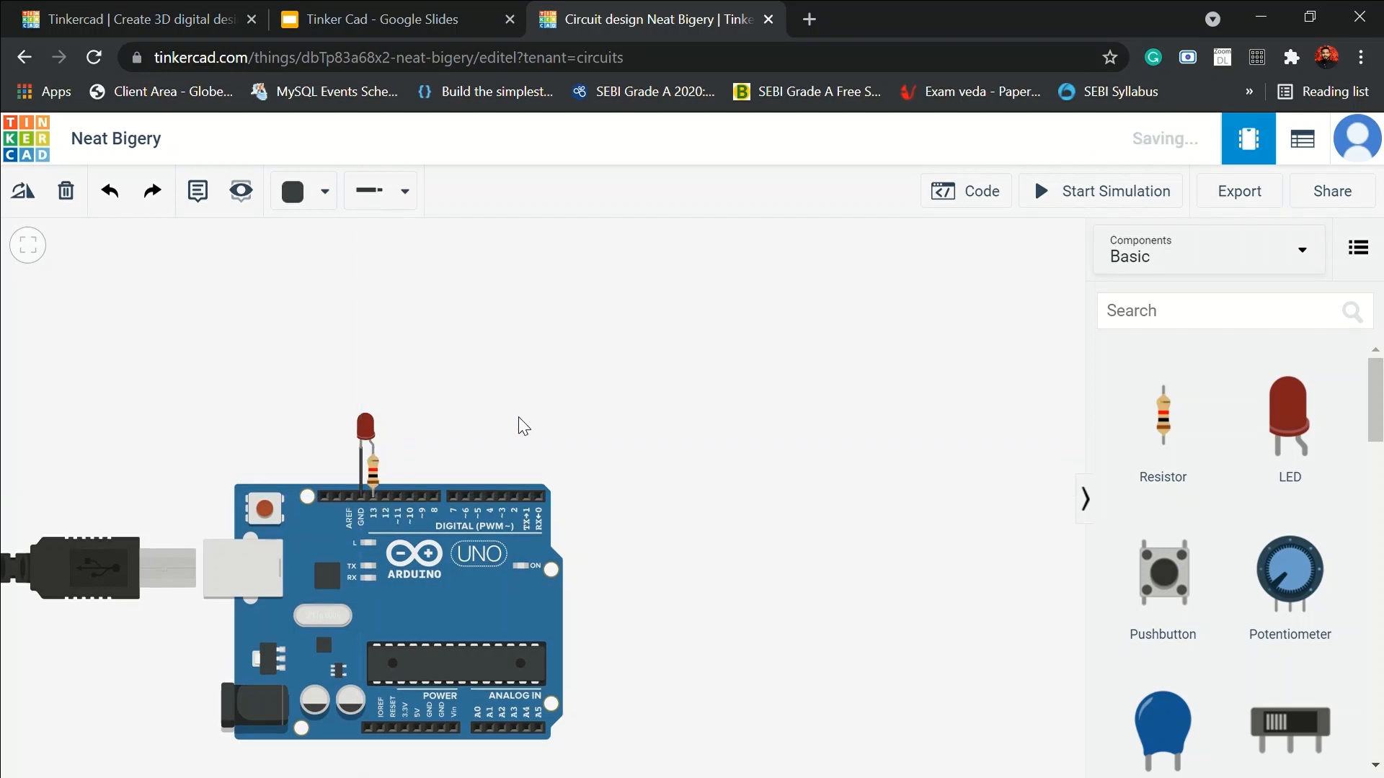
pyautogui.click(1069, 195)
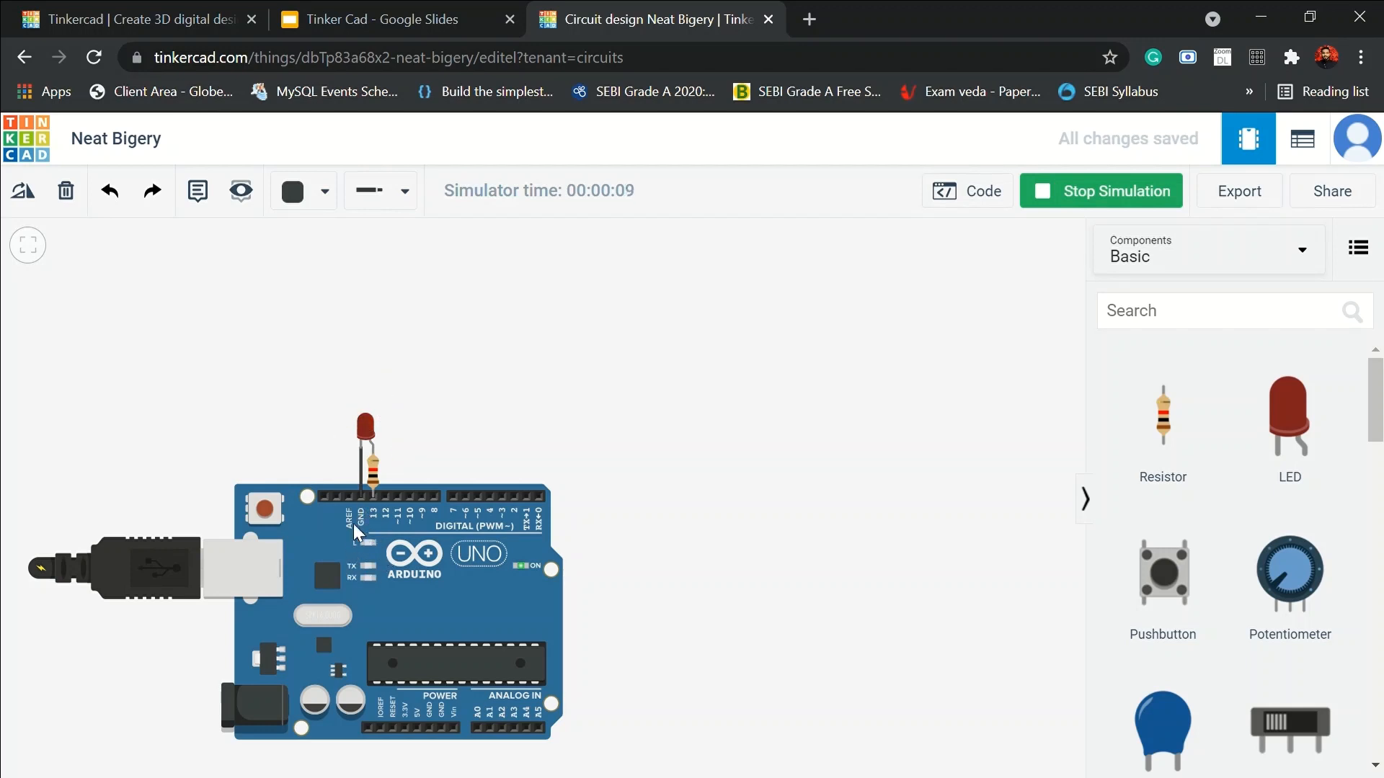
pyautogui.moveTo(645, 537); pyautogui.dragTo(620, 418)
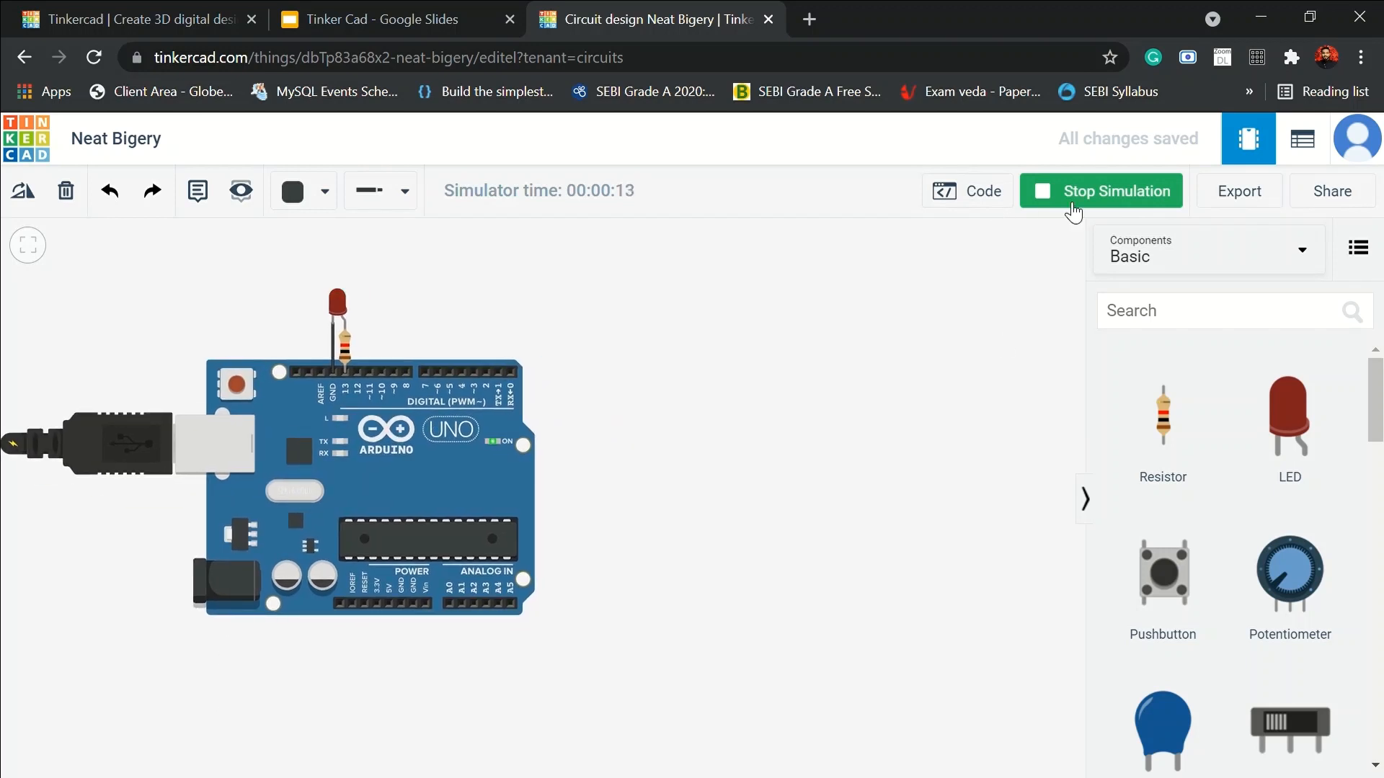
pyautogui.click(1094, 201)
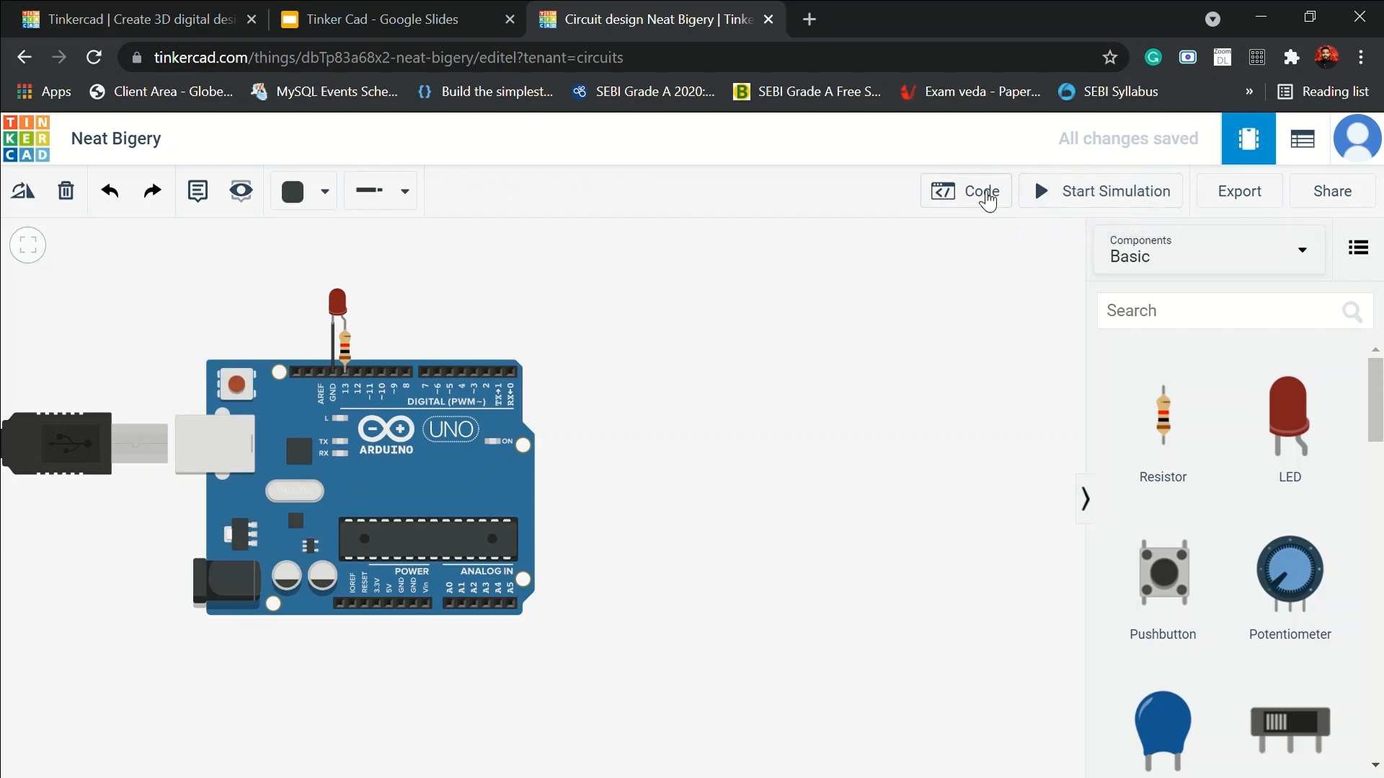
# Add a separate block stack to the code that sets pin 10 to HIGH and waits 1 second.
pyautogui.click(973, 191)
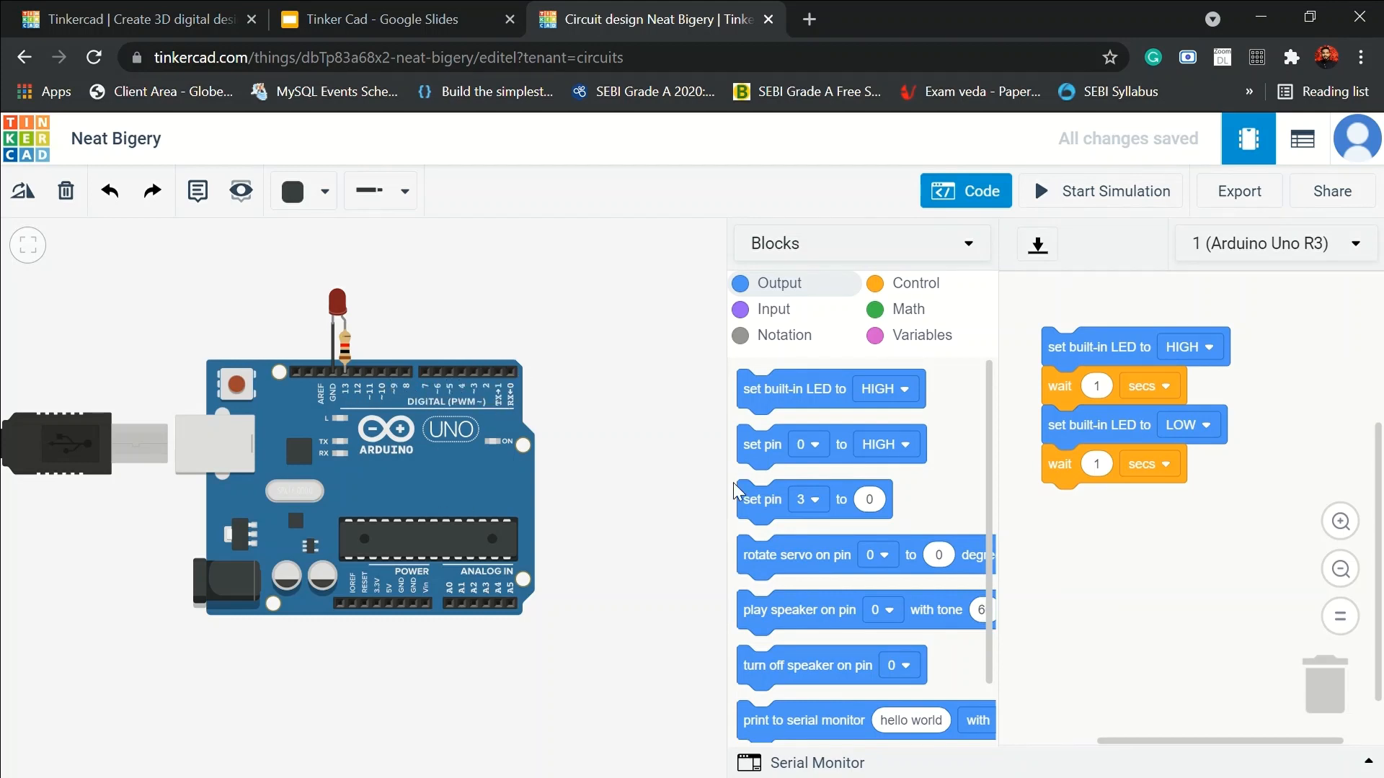
pyautogui.moveTo(776, 403); pyautogui.dragTo(1130, 600)
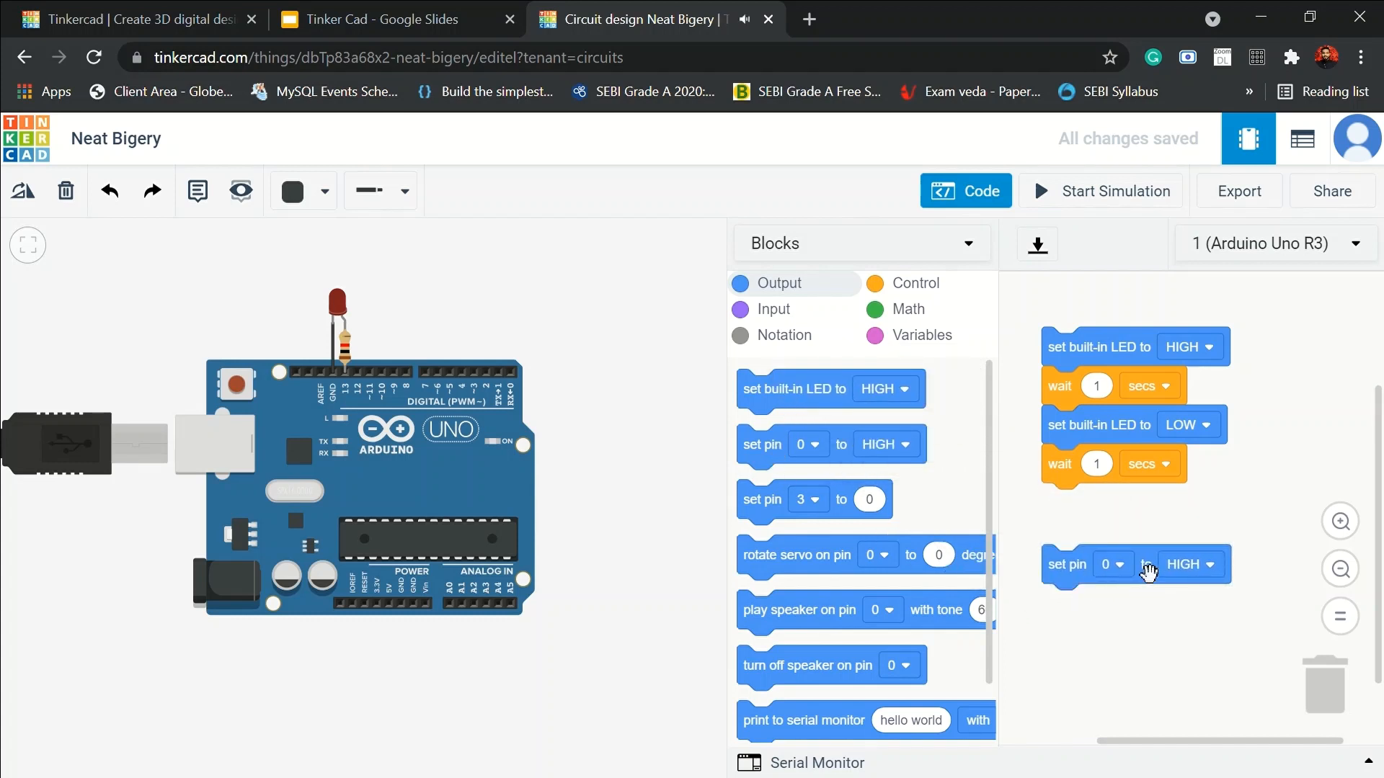
pyautogui.click(1118, 564)
pyautogui.scroll(-3, 1097, 665)
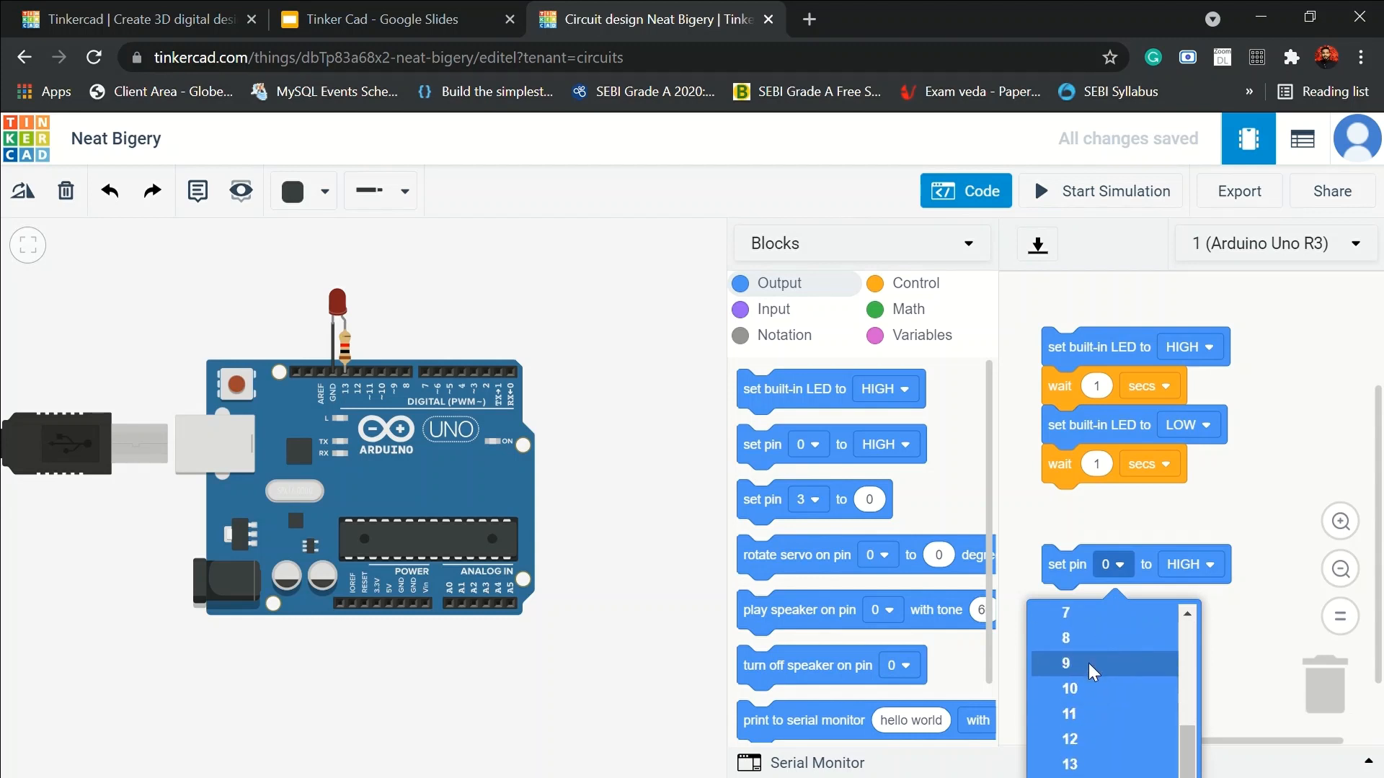
pyautogui.click(1091, 687)
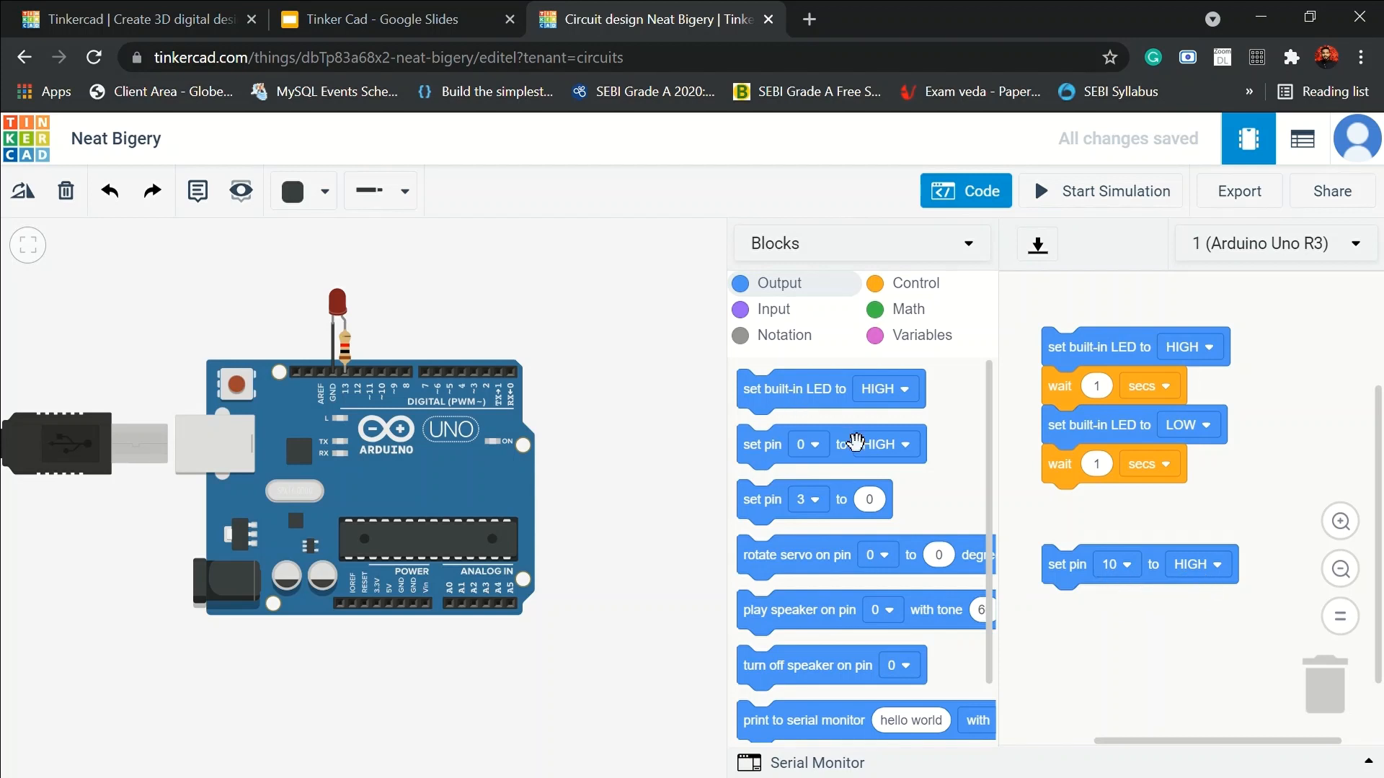
pyautogui.click(923, 289)
pyautogui.moveTo(785, 401); pyautogui.dragTo(1084, 625)
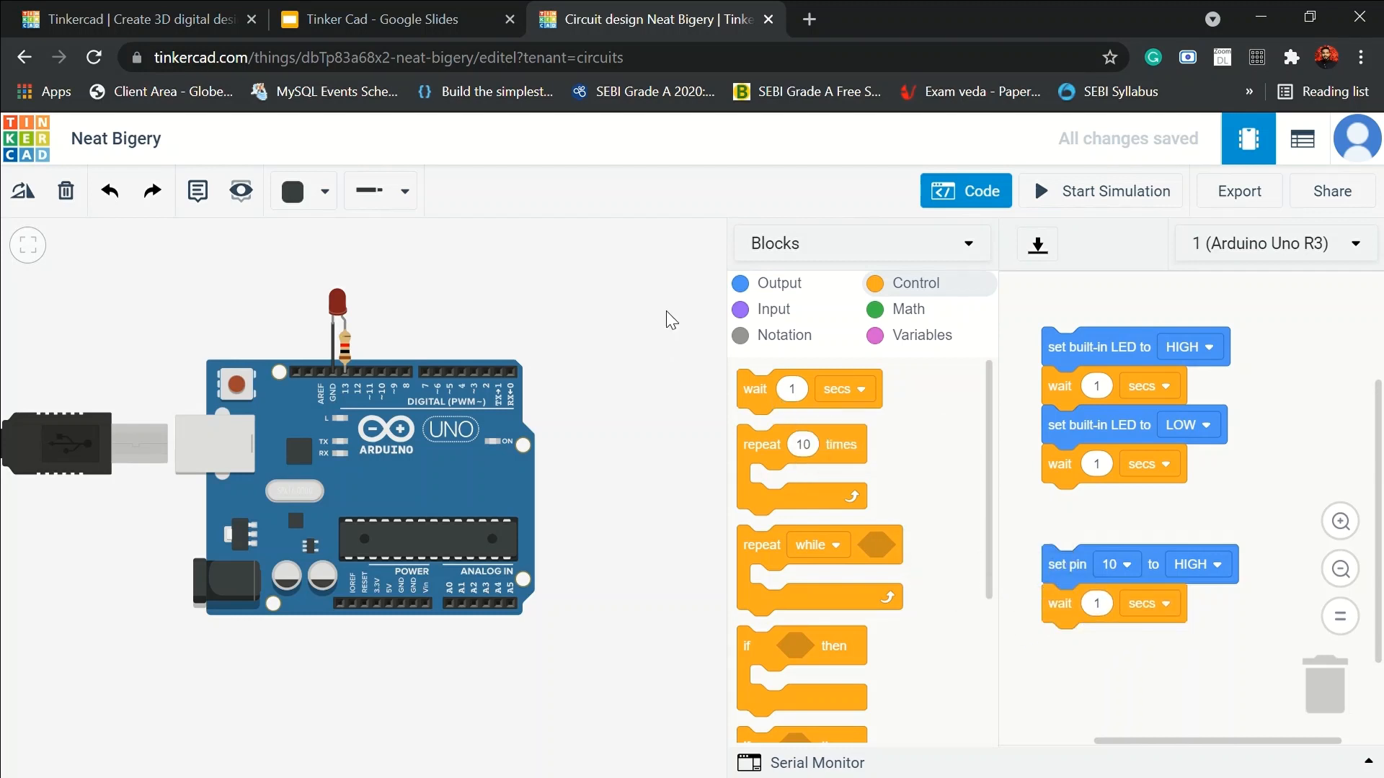
# Examine the available code blocks in the Output, Input, Notation, Control, Math and Variables categories.
pyautogui.click(773, 283)
pyautogui.scroll(-1, 840, 447)
pyautogui.scroll(1, 837, 454)
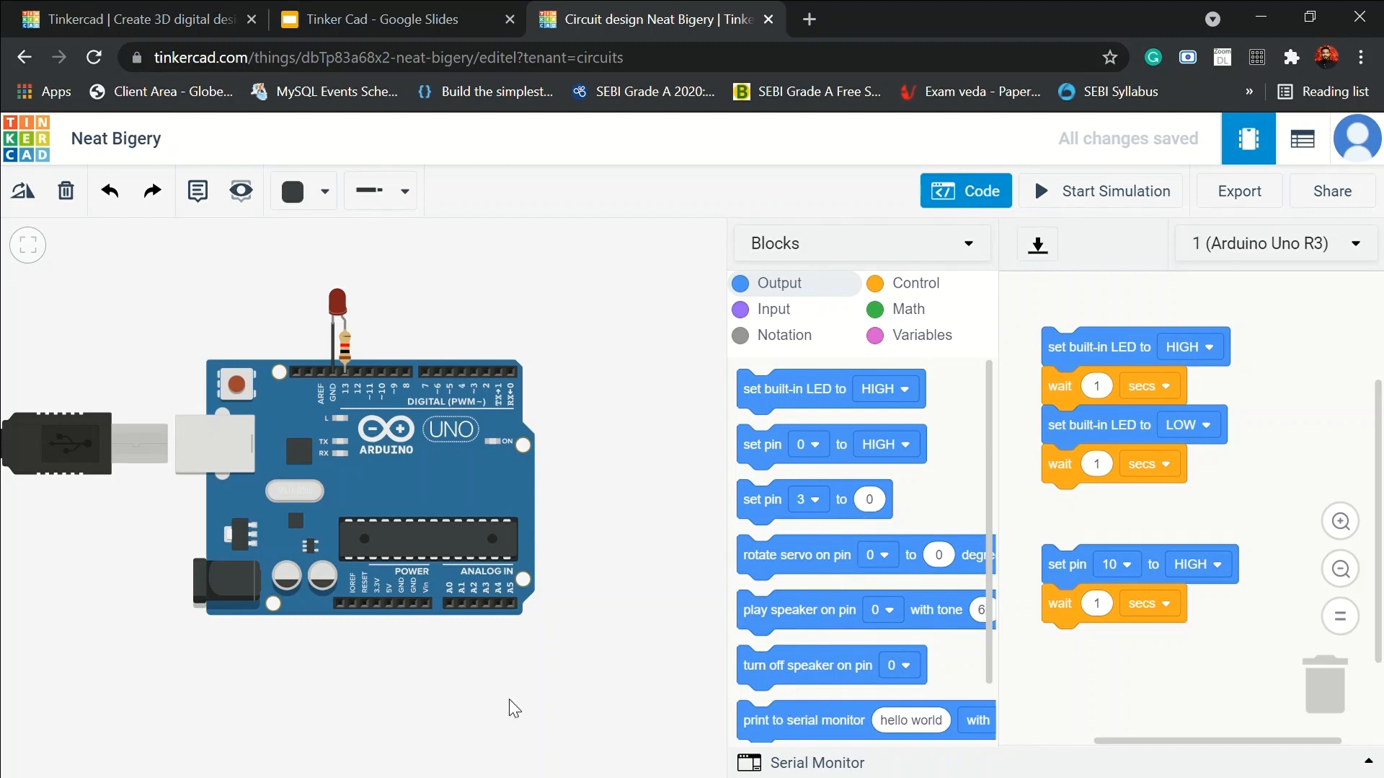
pyautogui.scroll(-1, 782, 537)
pyautogui.scroll(1, 786, 551)
pyautogui.click(774, 308)
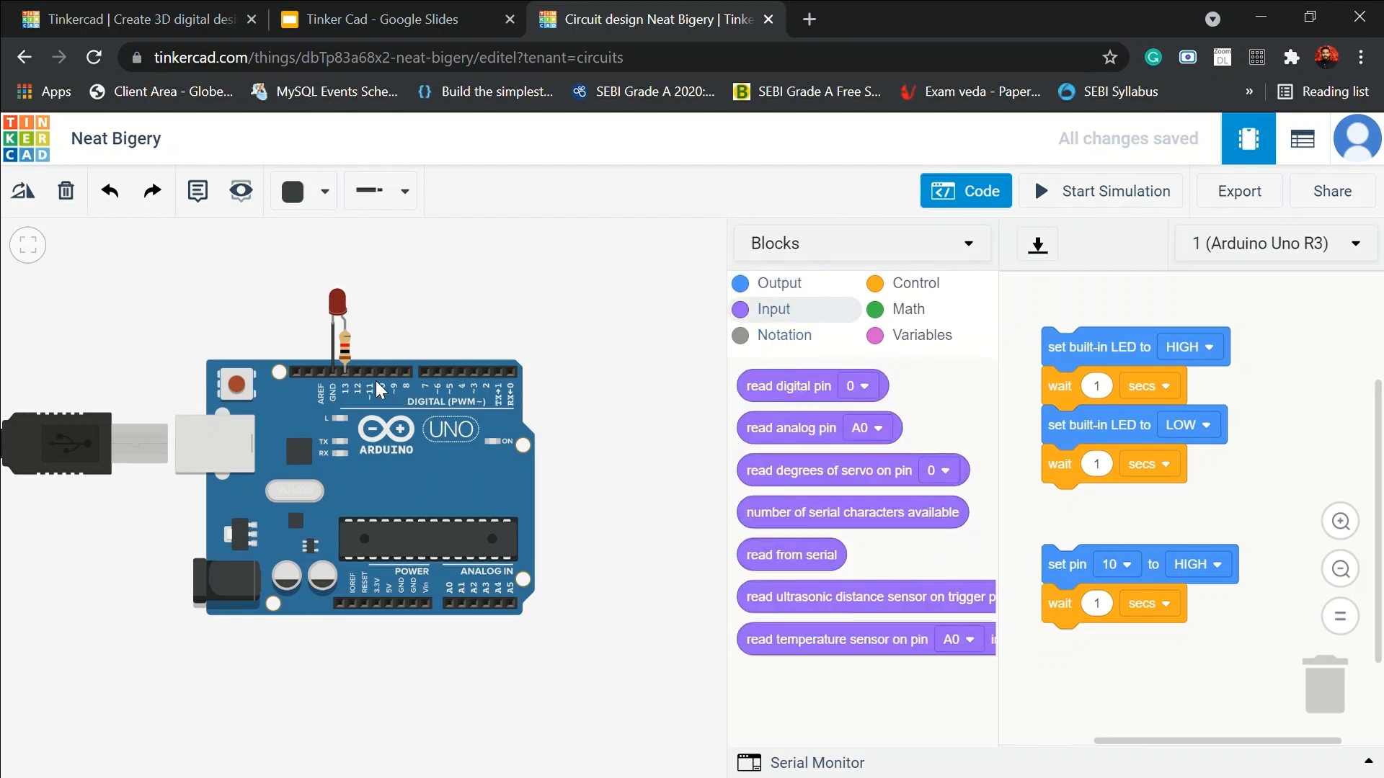
pyautogui.click(812, 336)
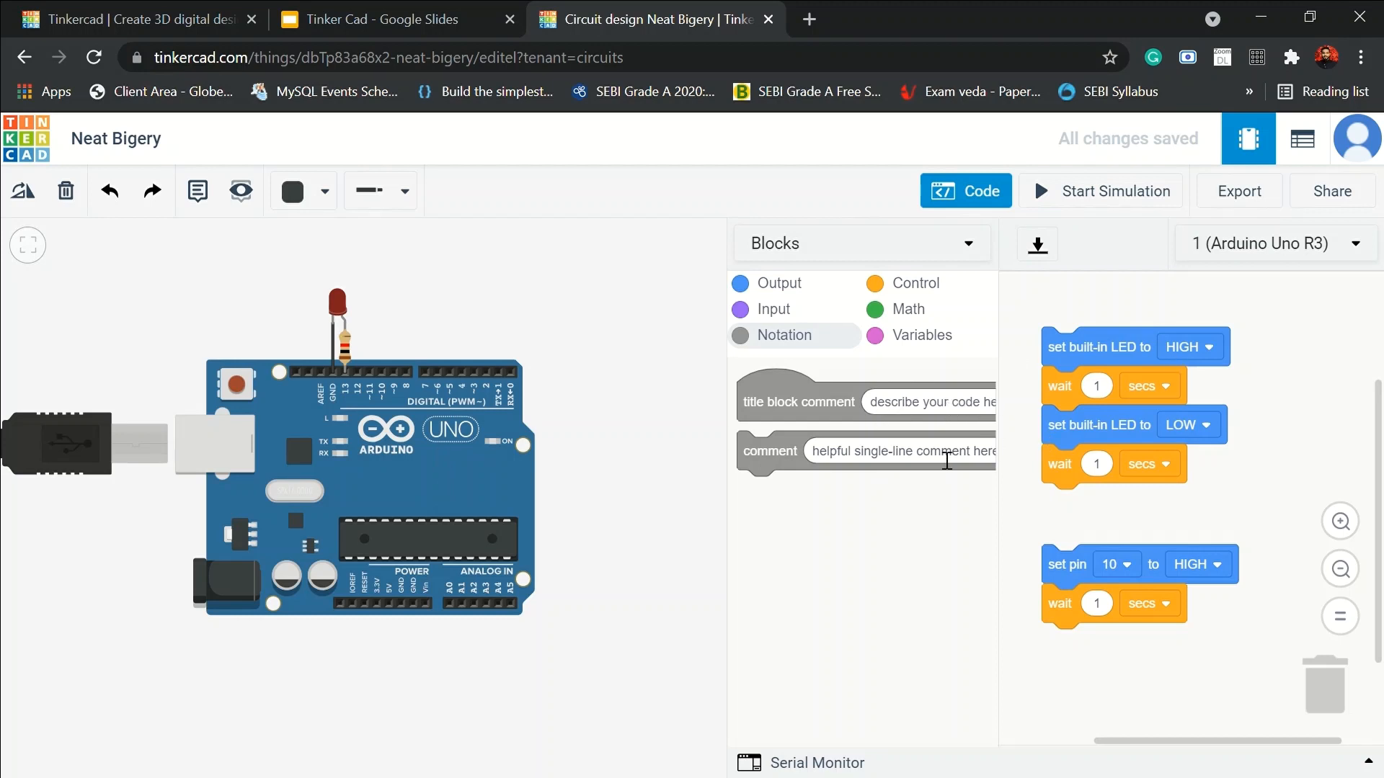
pyautogui.click(923, 285)
pyautogui.scroll(-3, 874, 425)
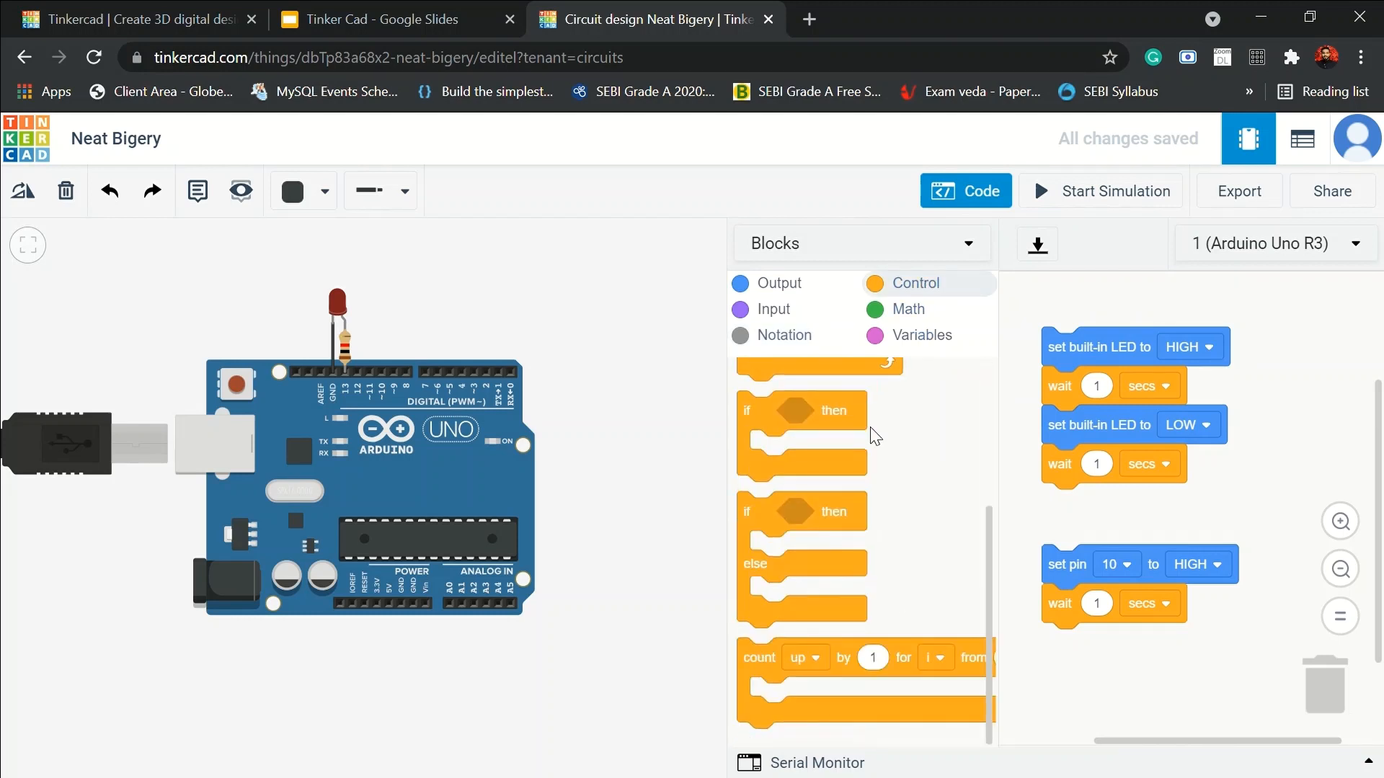
pyautogui.scroll(3, 874, 432)
pyautogui.click(897, 309)
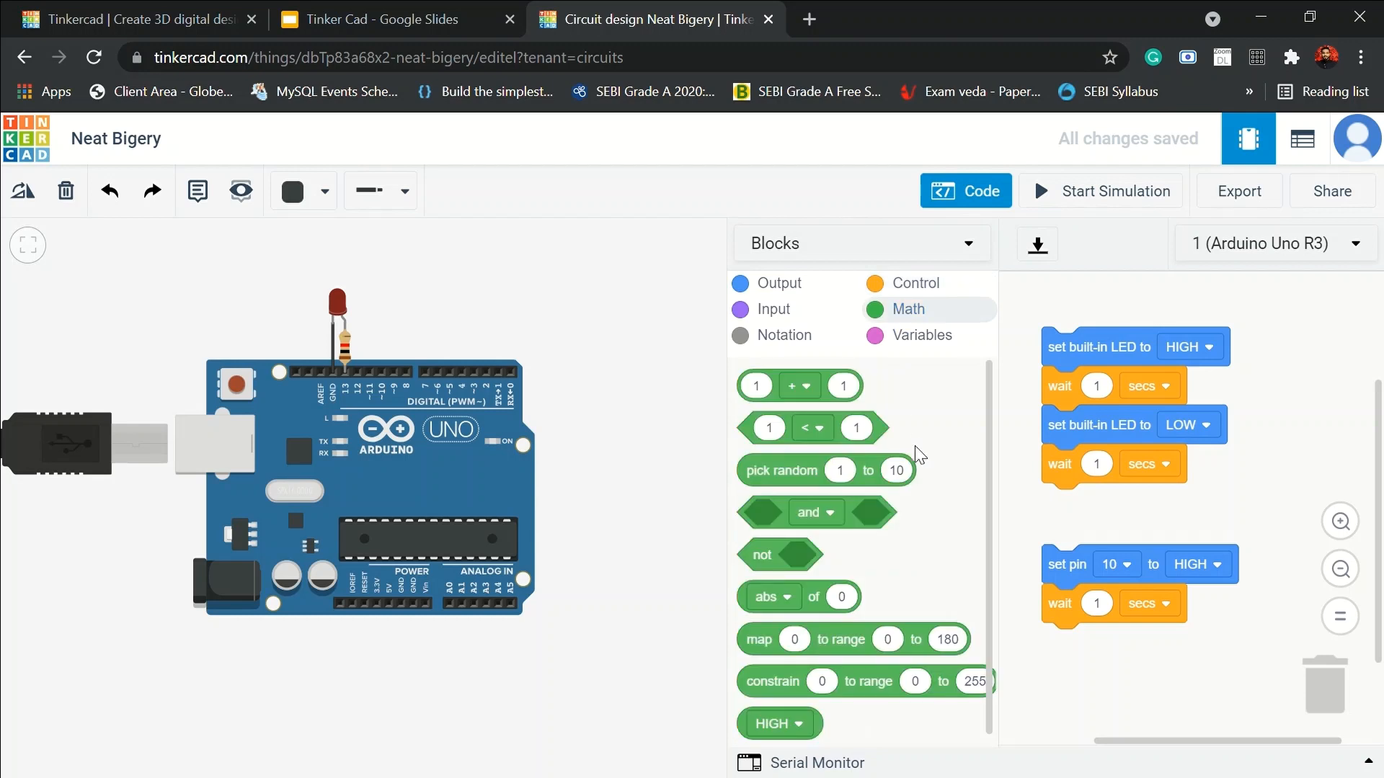
pyautogui.click(933, 333)
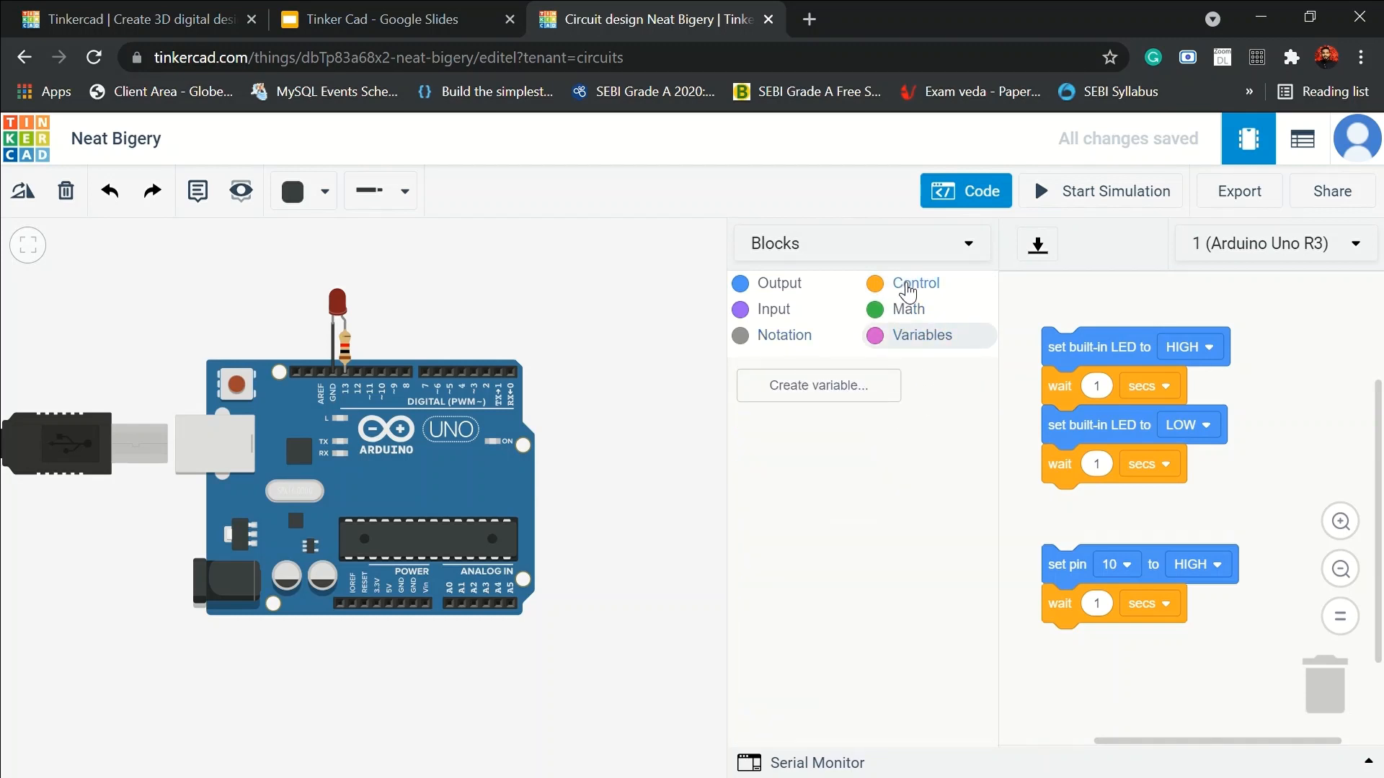
pyautogui.click(775, 309)
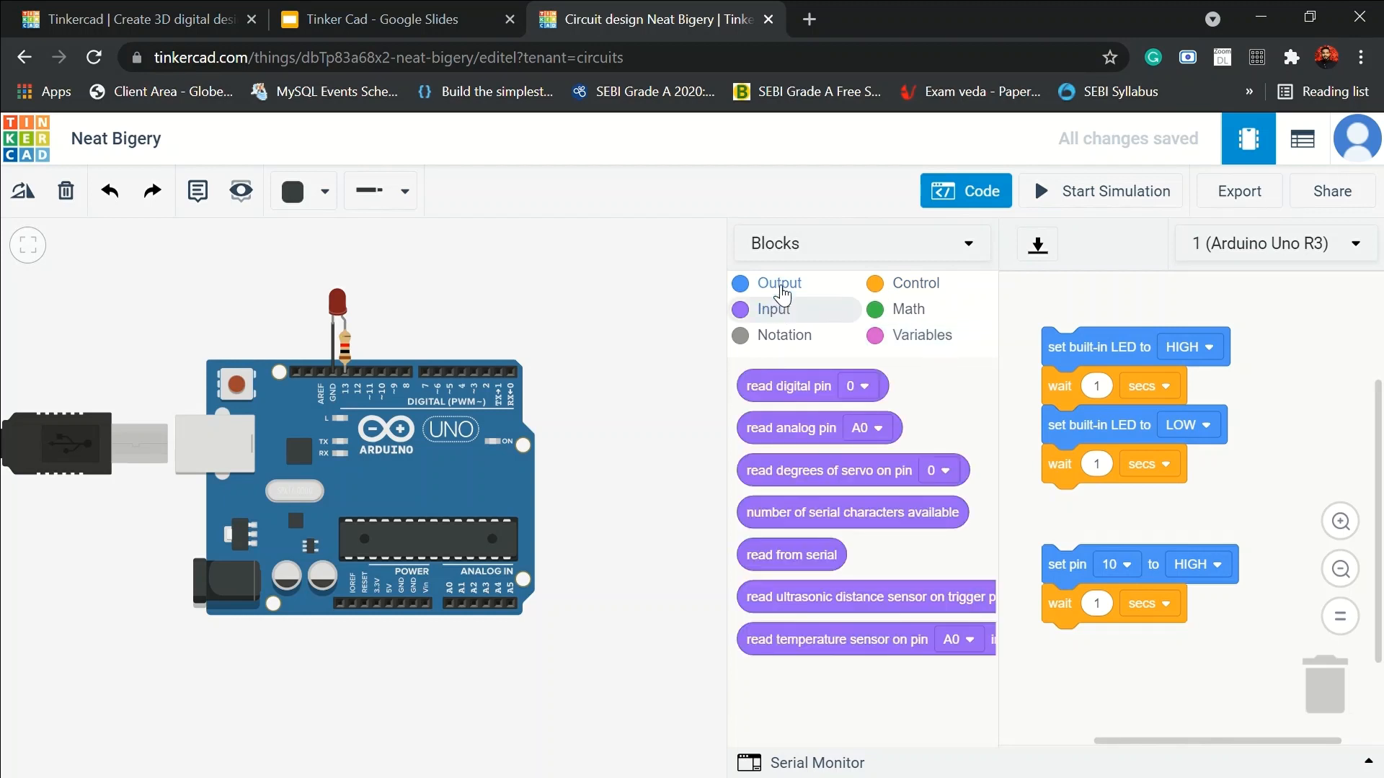
pyautogui.click(777, 284)
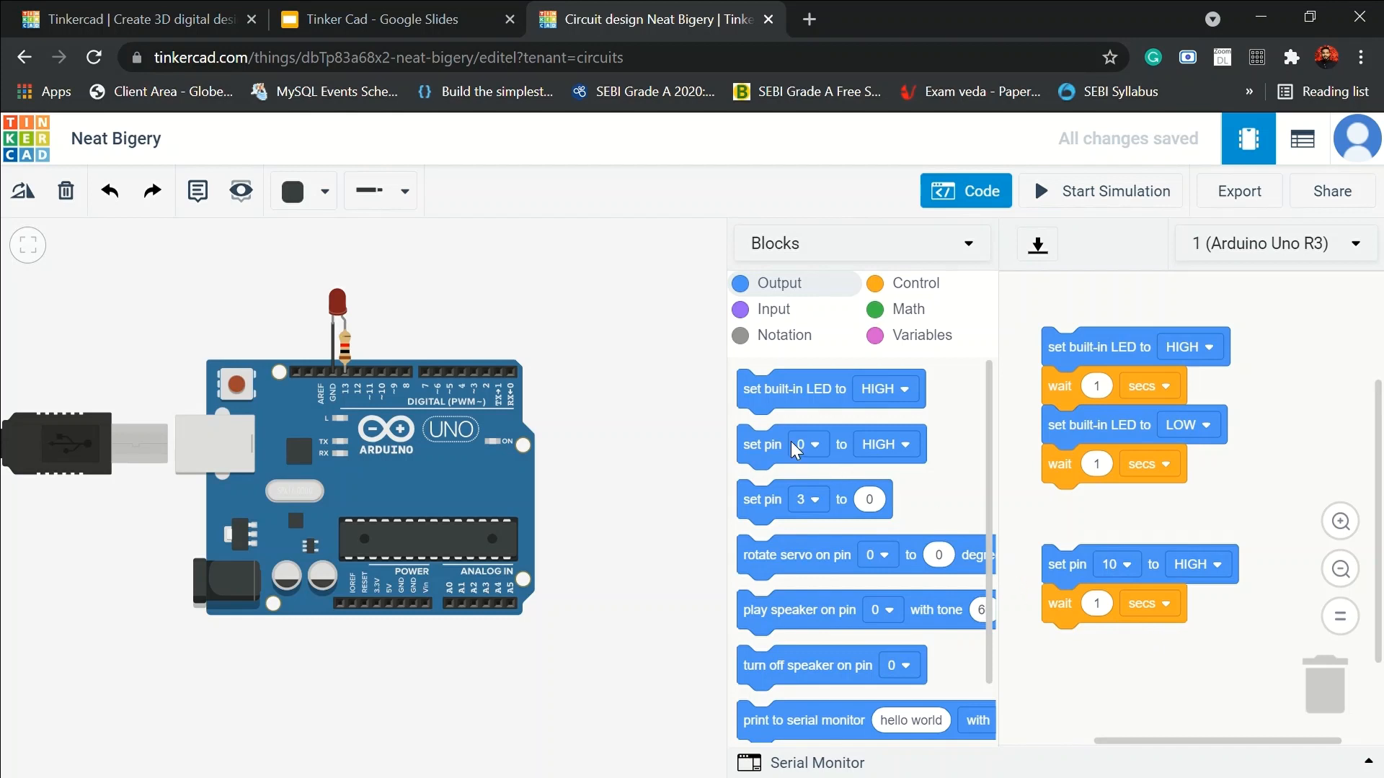
# Extend the pin 10 stack with a block setting pin 10 to LOW and another 1-second wait.
pyautogui.moveTo(792, 465); pyautogui.dragTo(1054, 660)
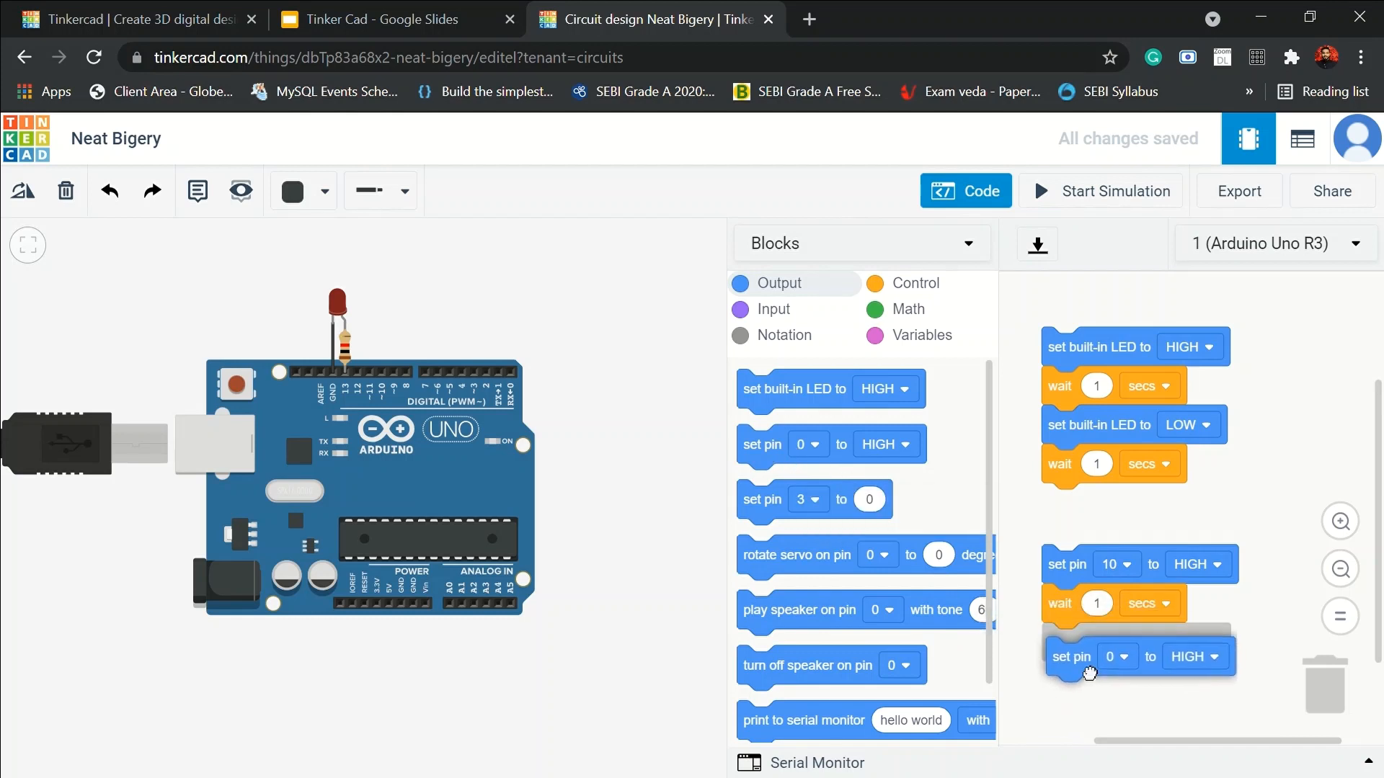
pyautogui.click(1120, 642)
pyautogui.click(1082, 359)
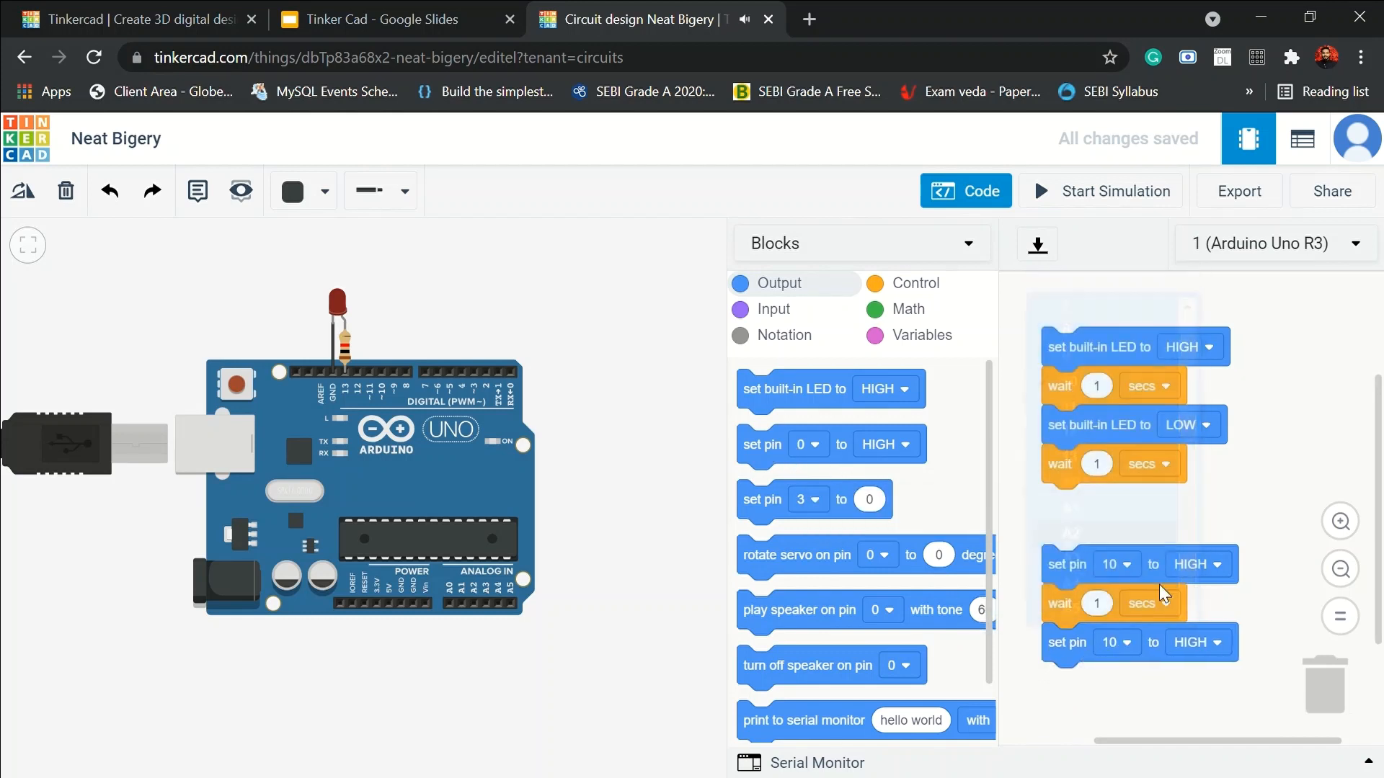
pyautogui.click(1213, 642)
pyautogui.click(1217, 715)
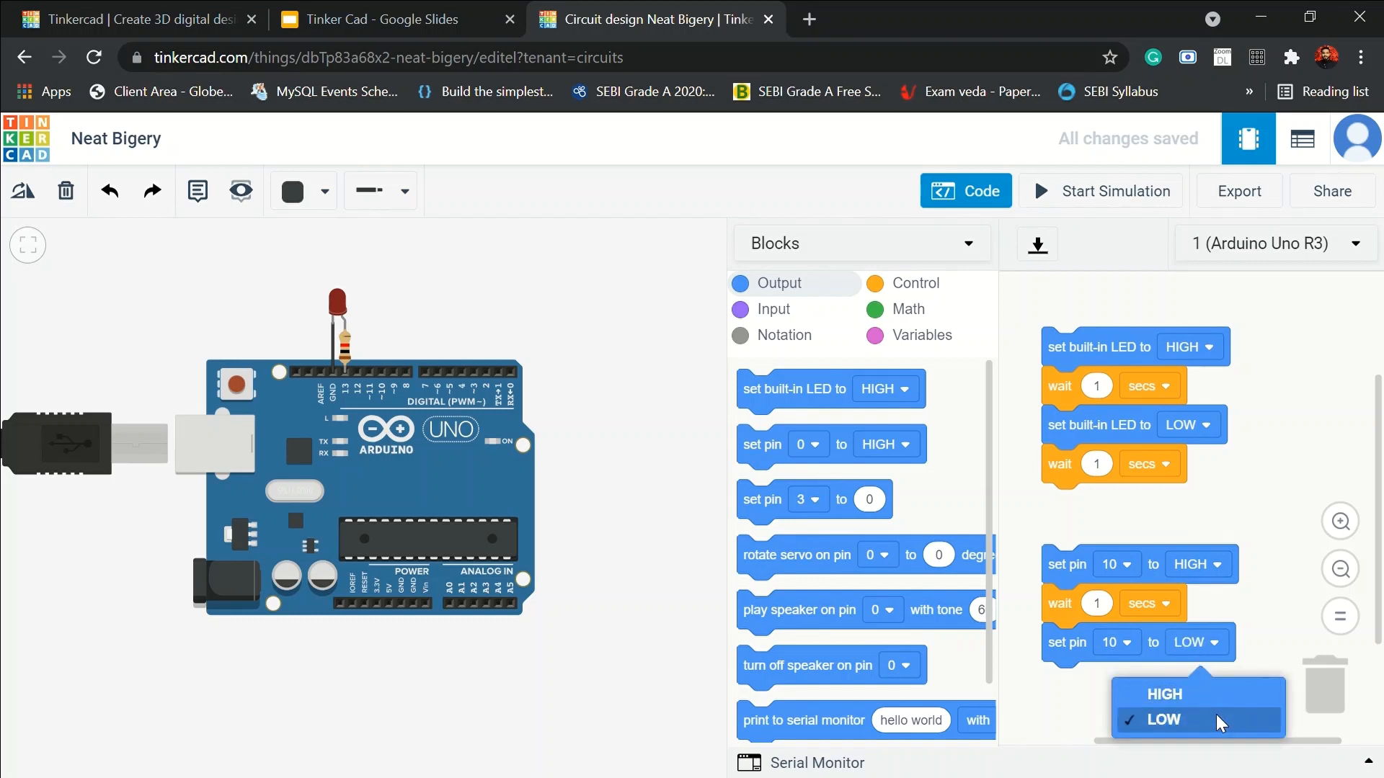
pyautogui.moveTo(1260, 618); pyautogui.dragTo(1265, 568)
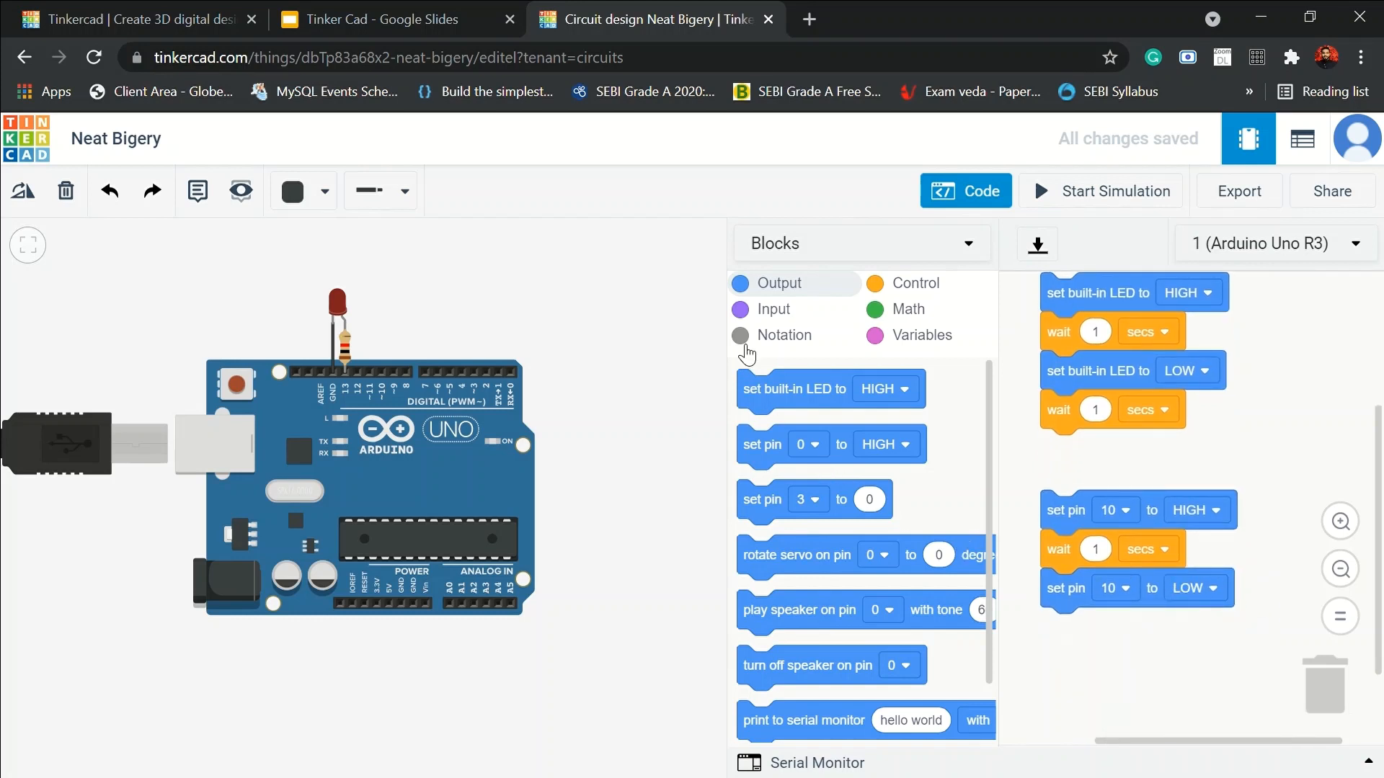
pyautogui.click(907, 284)
pyautogui.moveTo(826, 392); pyautogui.dragTo(1119, 634)
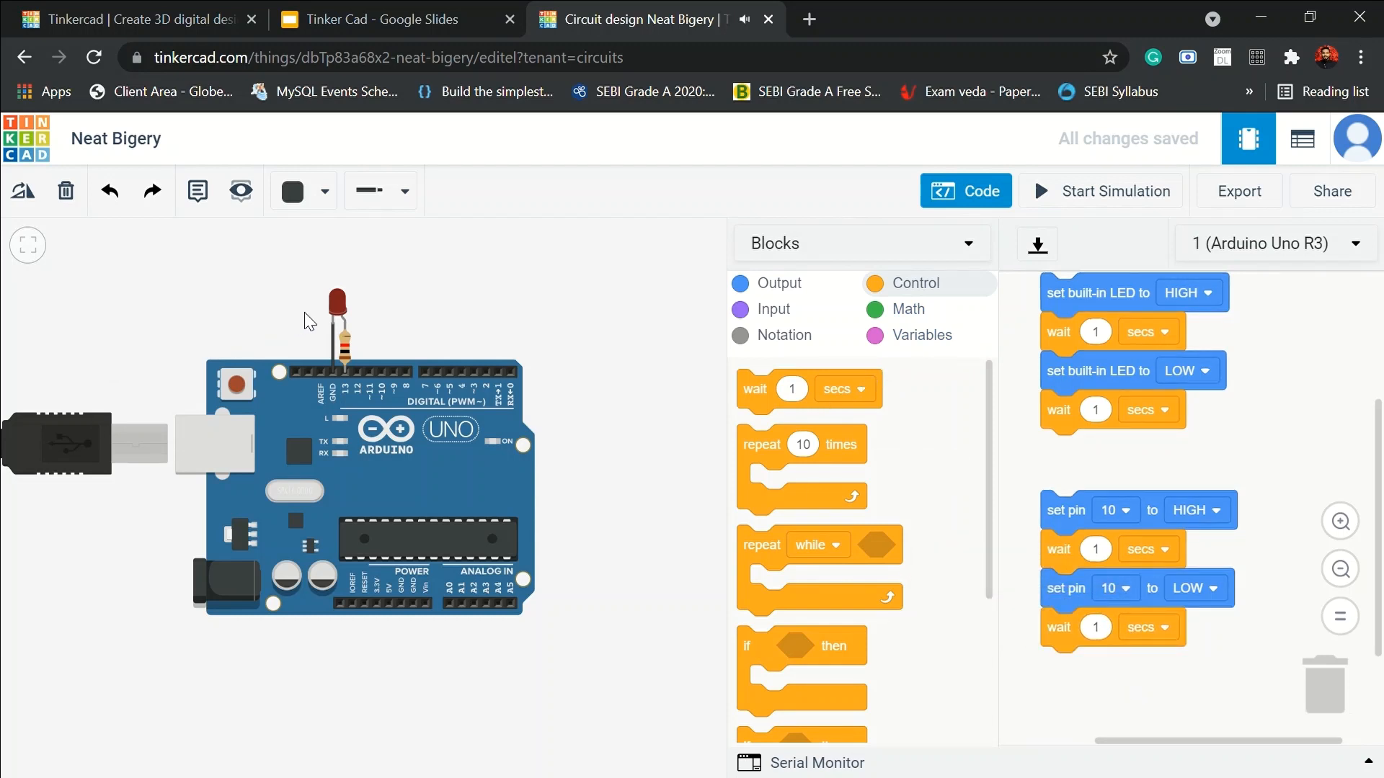
# Move the resistor to pin 10, wire its free end to the LED's anode, and show the block code again.
pyautogui.moveTo(345, 353); pyautogui.dragTo(384, 353)
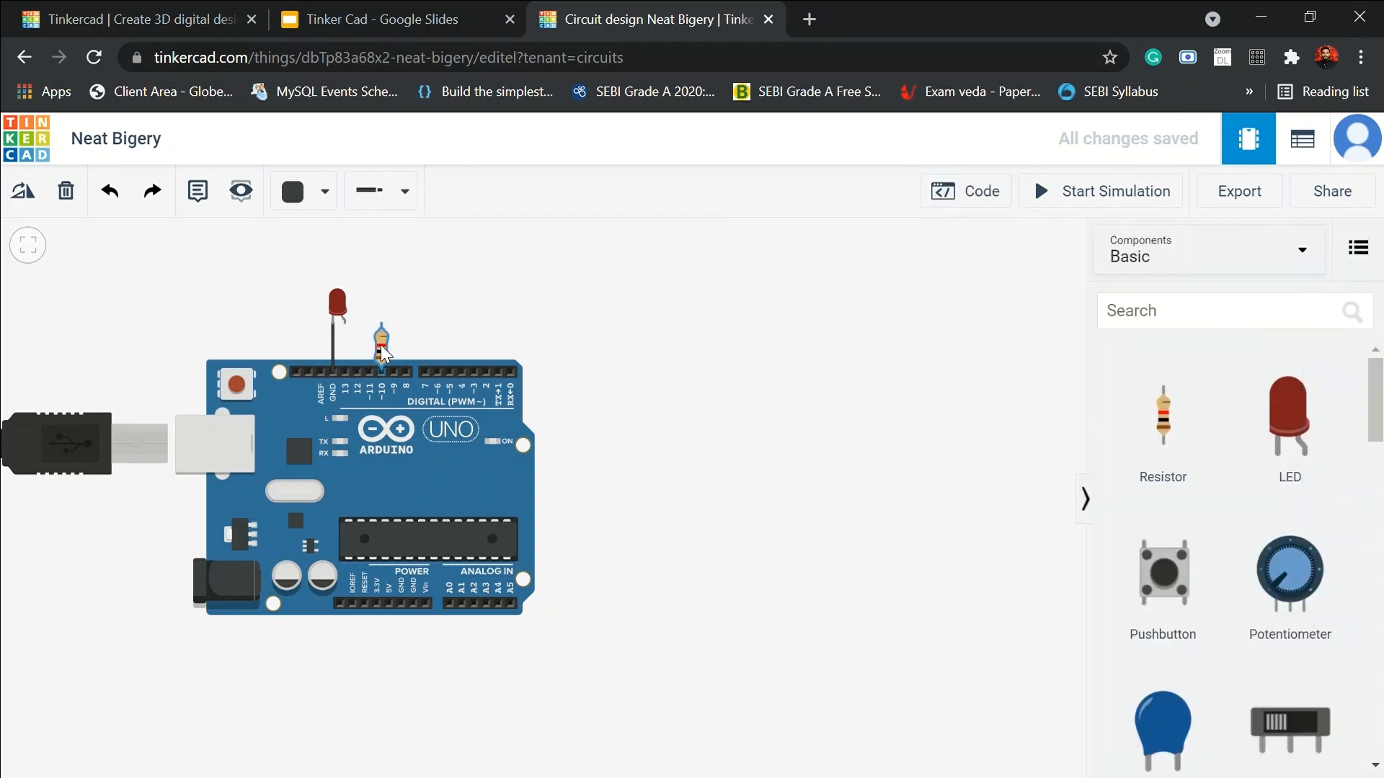
pyautogui.click(346, 325)
pyautogui.click(381, 323)
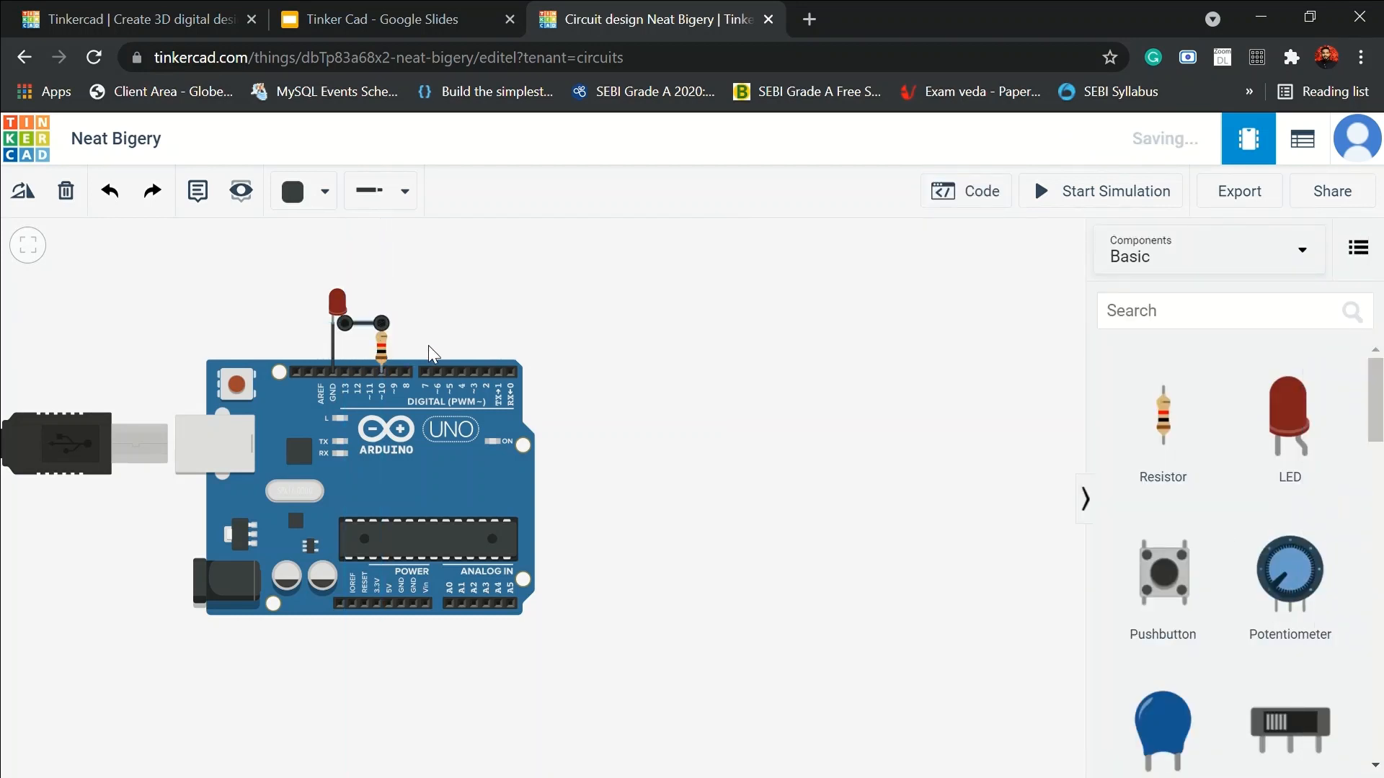
pyautogui.click(968, 190)
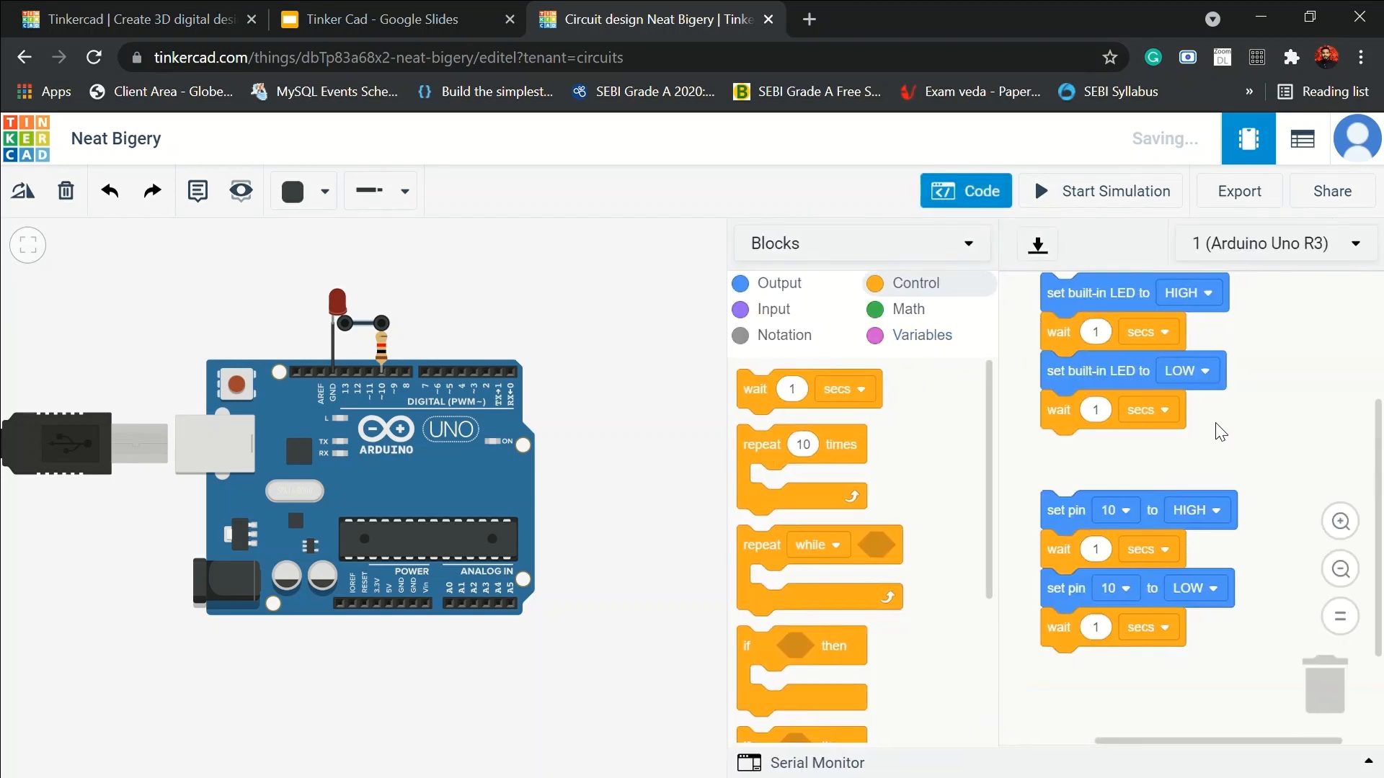
# Delete the built-in LED block stack, and run and stop the simulation with only the pin 10 blink blocks.
pyautogui.moveTo(1095, 310); pyautogui.dragTo(807, 393)
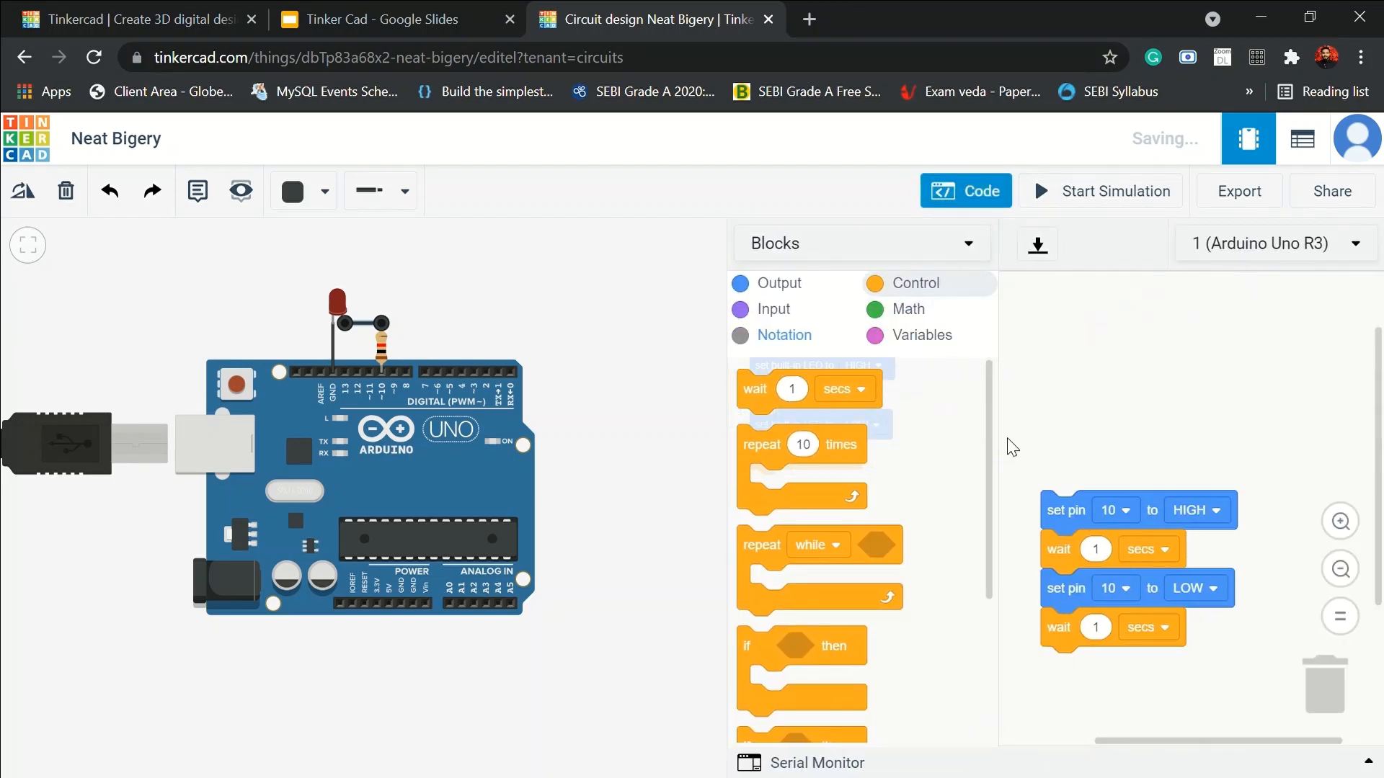
pyautogui.scroll(-4, 1070, 505)
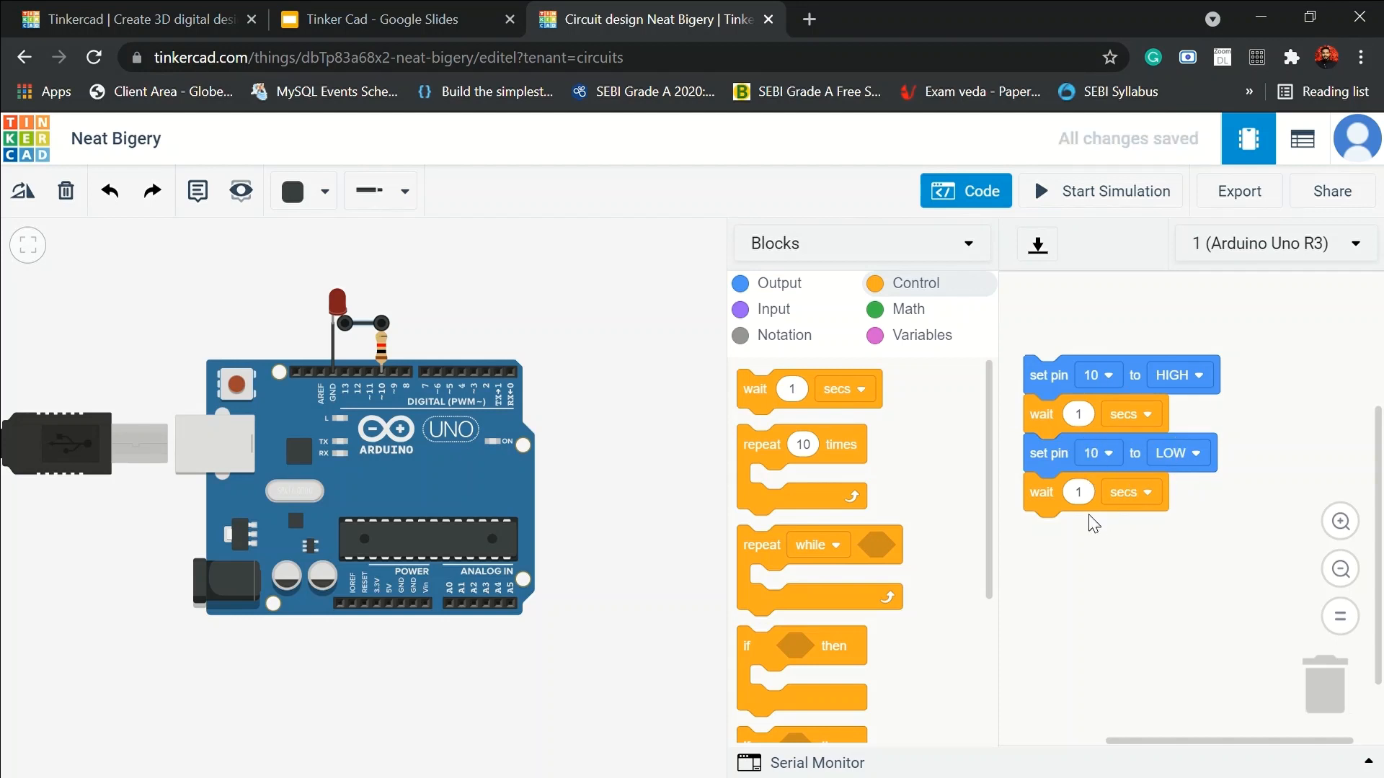
pyautogui.click(1095, 198)
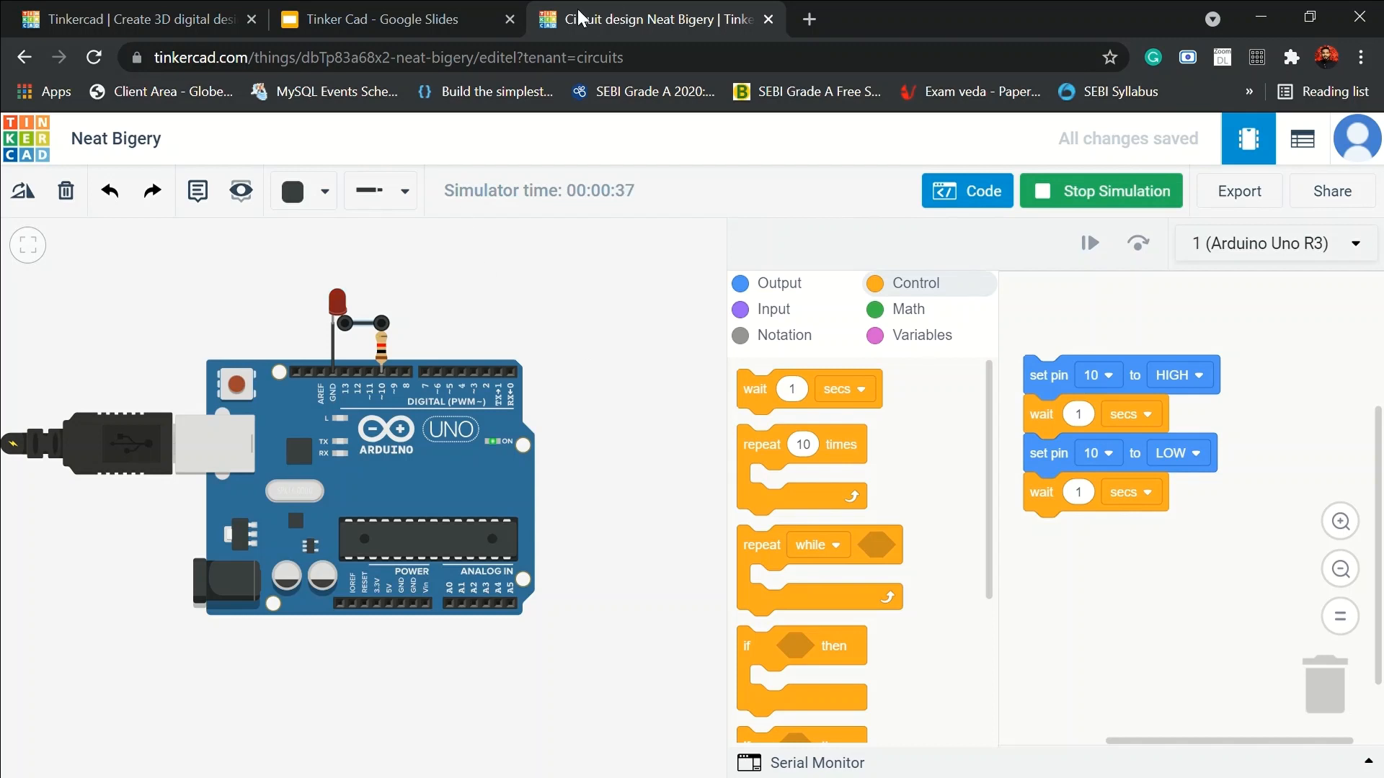
pyautogui.click(1060, 191)
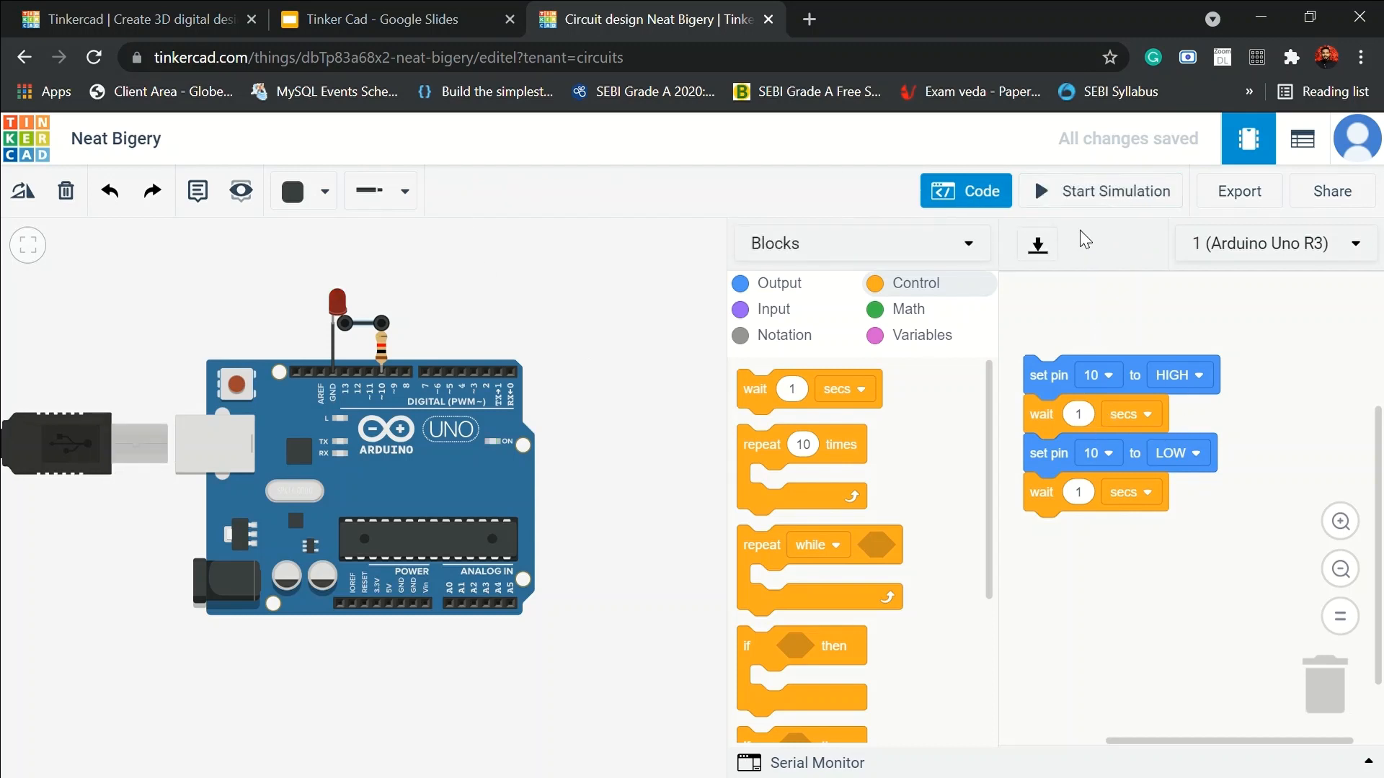
# Hide the code and place a Piezo on the workplane to the right of the Arduino.
pyautogui.click(943, 191)
pyautogui.scroll(-5, 1263, 477)
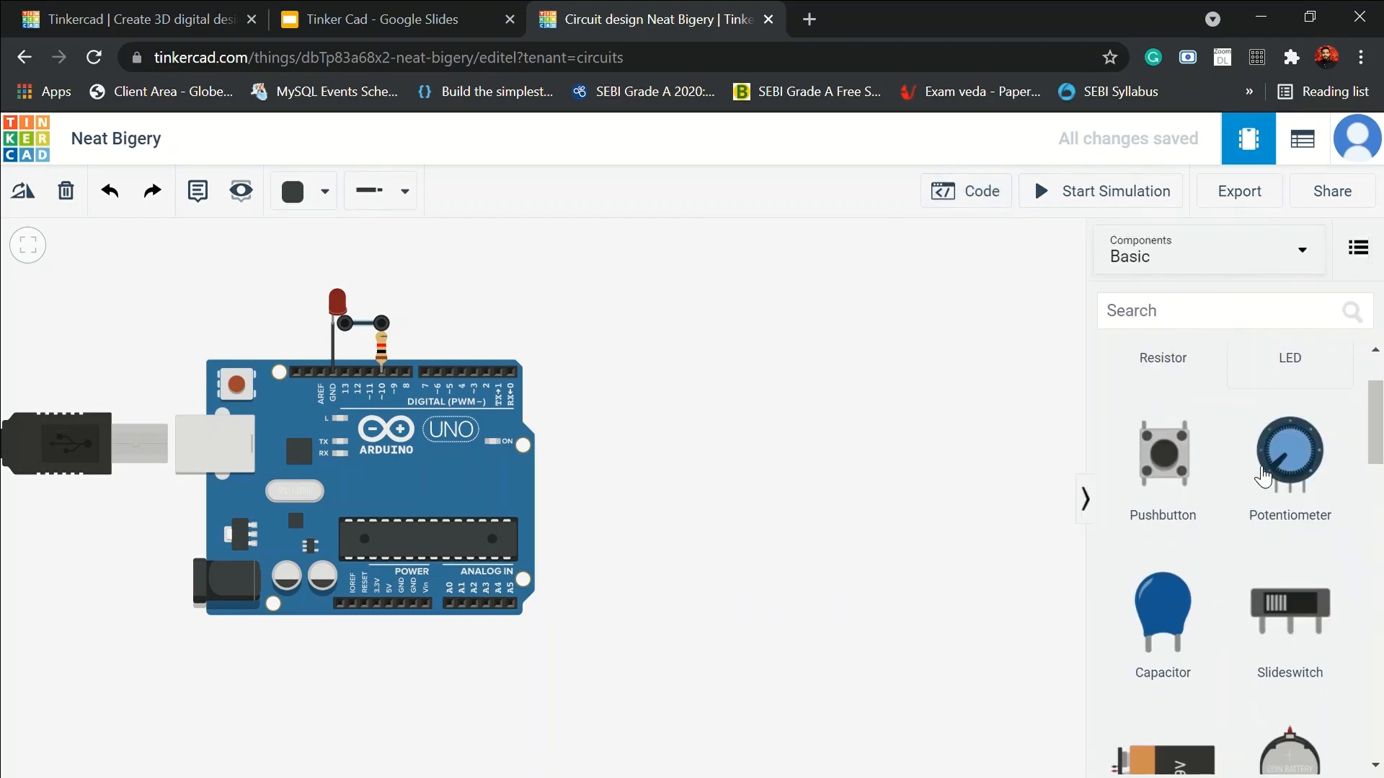
pyautogui.scroll(-10, 1263, 477)
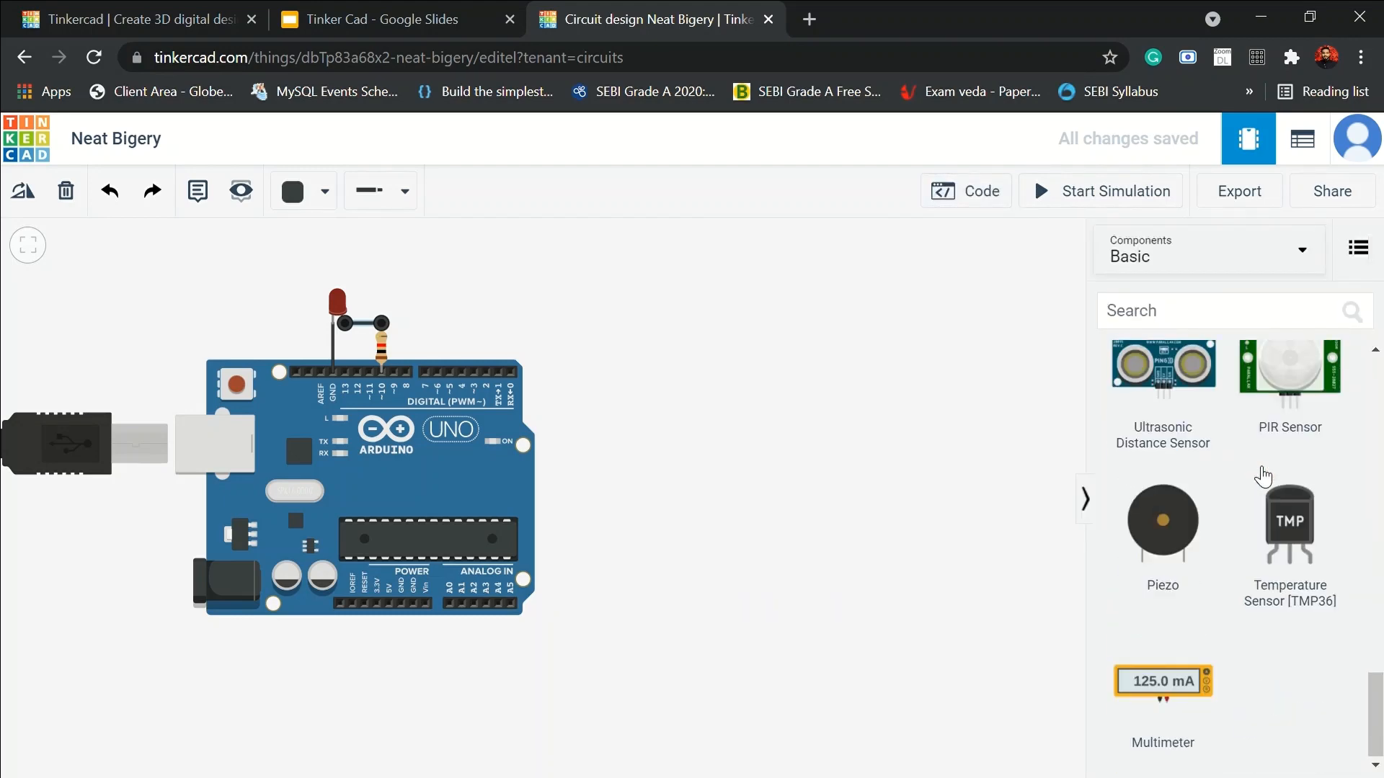
pyautogui.moveTo(1162, 520); pyautogui.dragTo(784, 395)
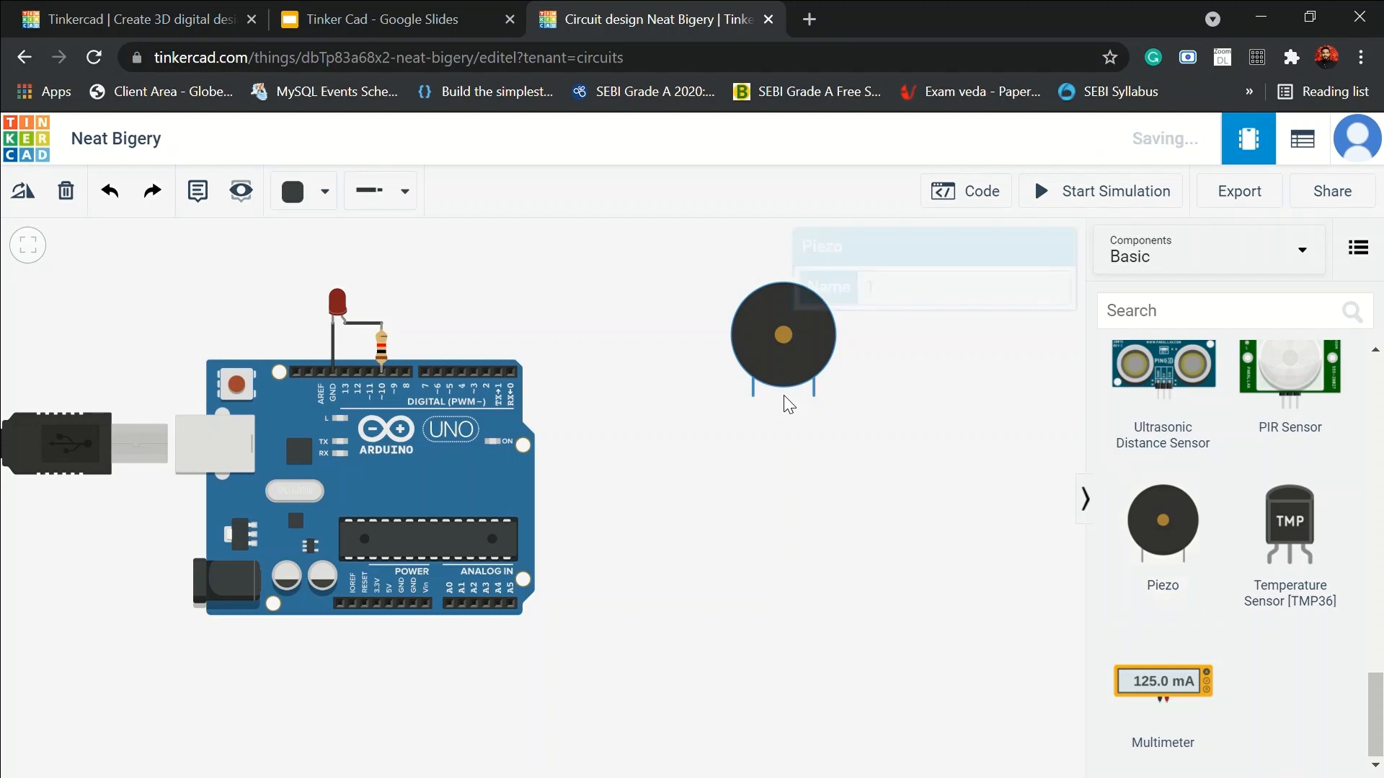
pyautogui.click(783, 468)
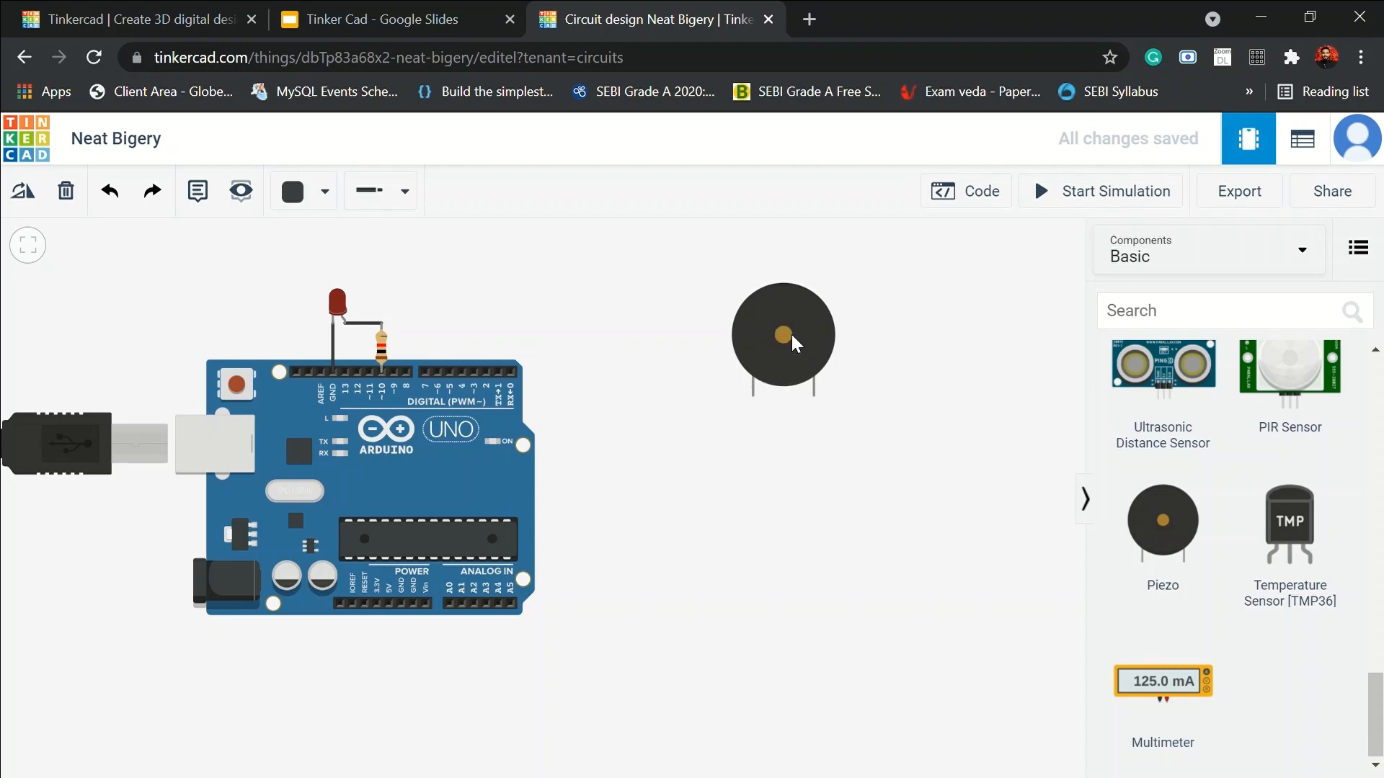
pyautogui.moveTo(791, 334); pyautogui.dragTo(762, 334)
# Add a Hobby Gearmotor to the right of the piezo and shift the piezo slightly closer to the Arduino.
pyautogui.scroll(4, 1258, 542)
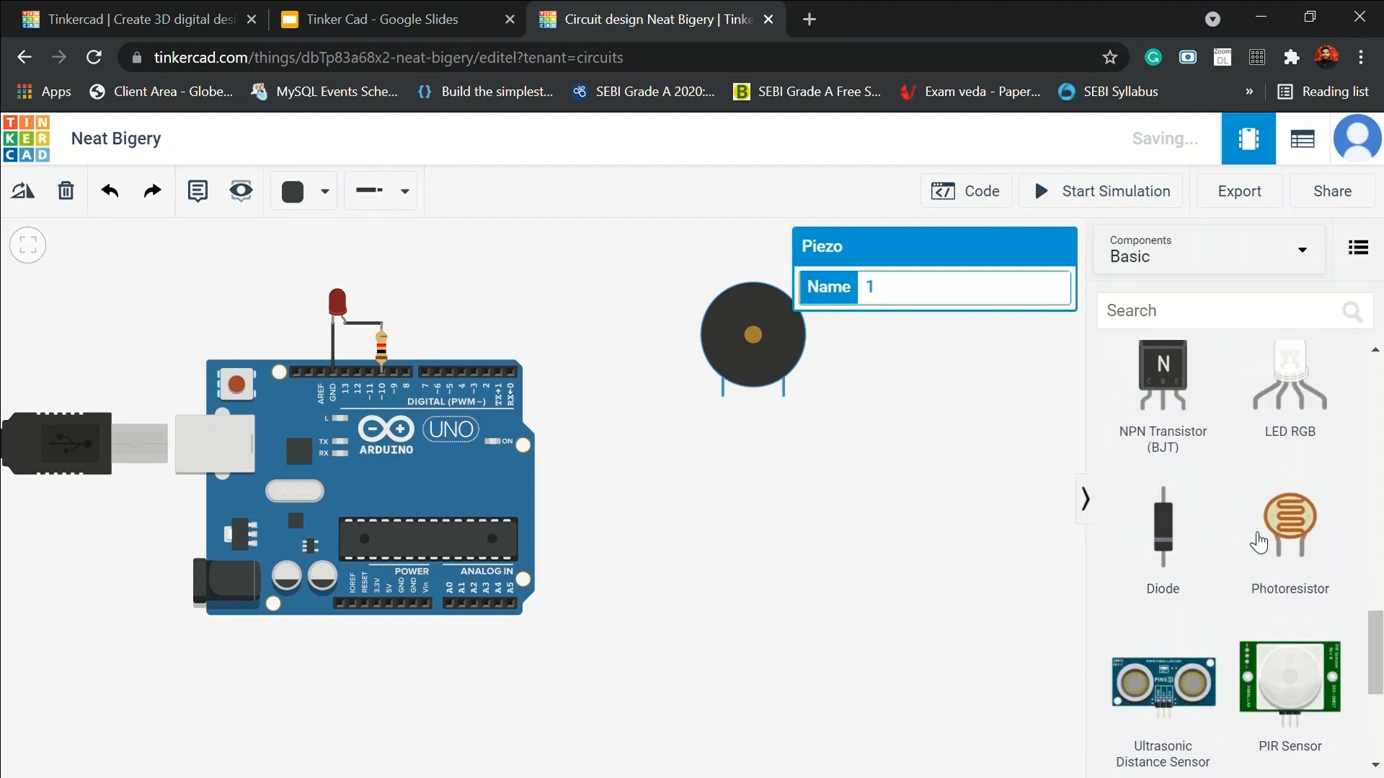
pyautogui.scroll(3, 1259, 542)
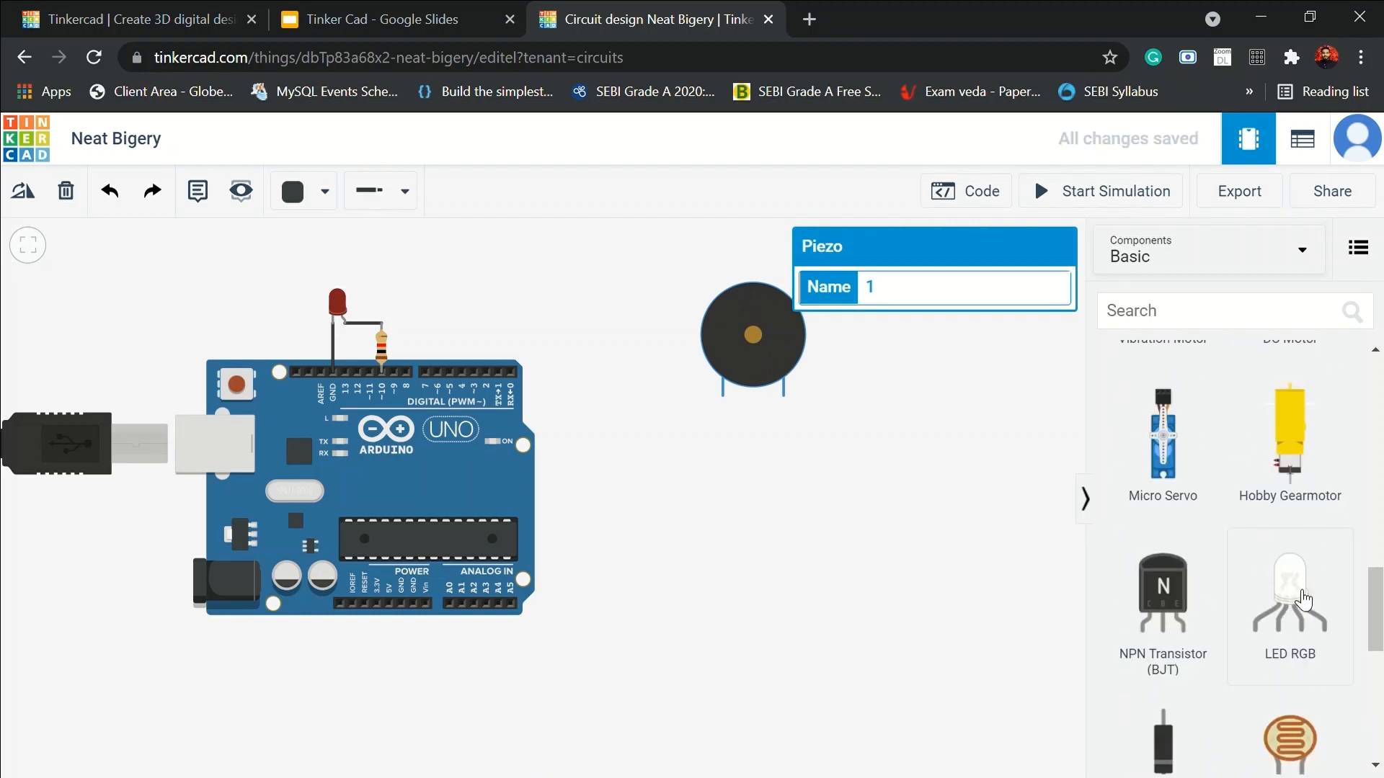
pyautogui.moveTo(1310, 439); pyautogui.dragTo(899, 479)
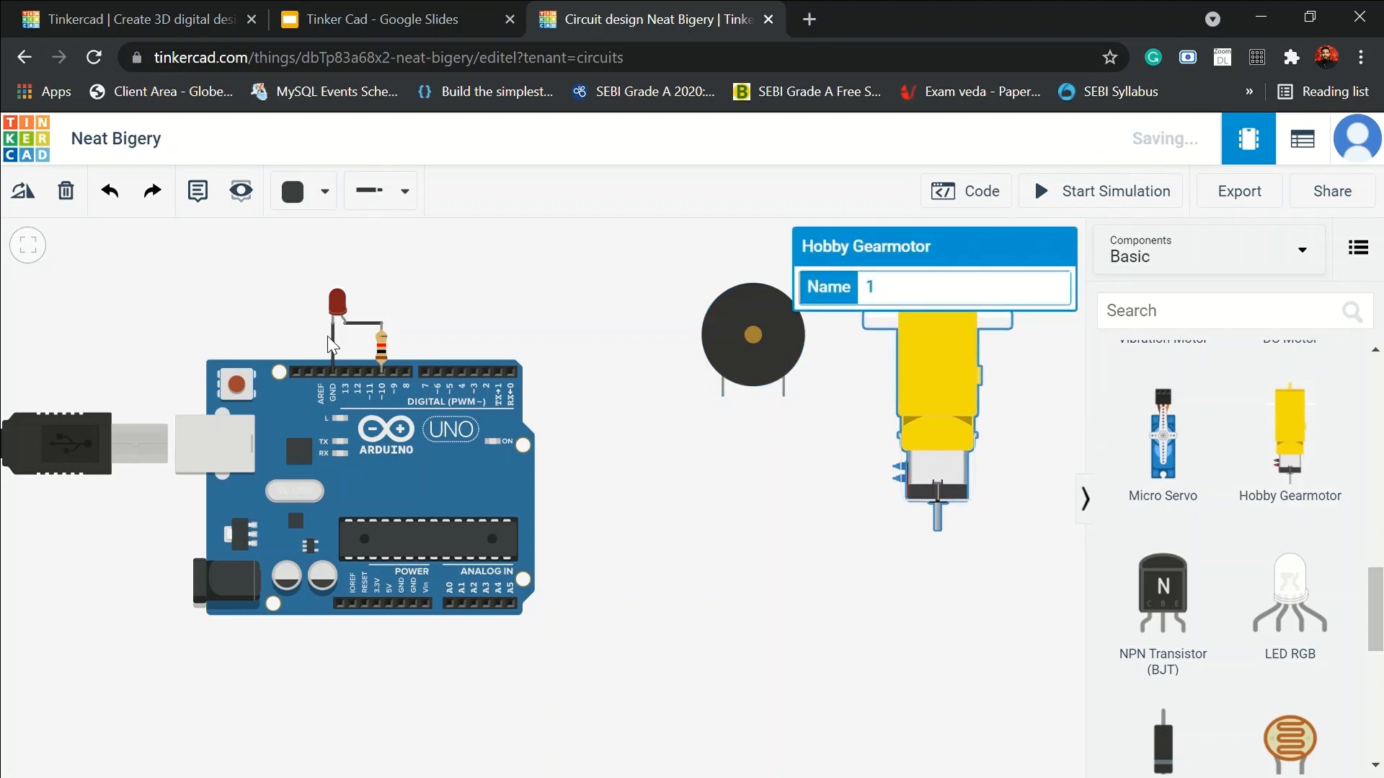
pyautogui.click(746, 454)
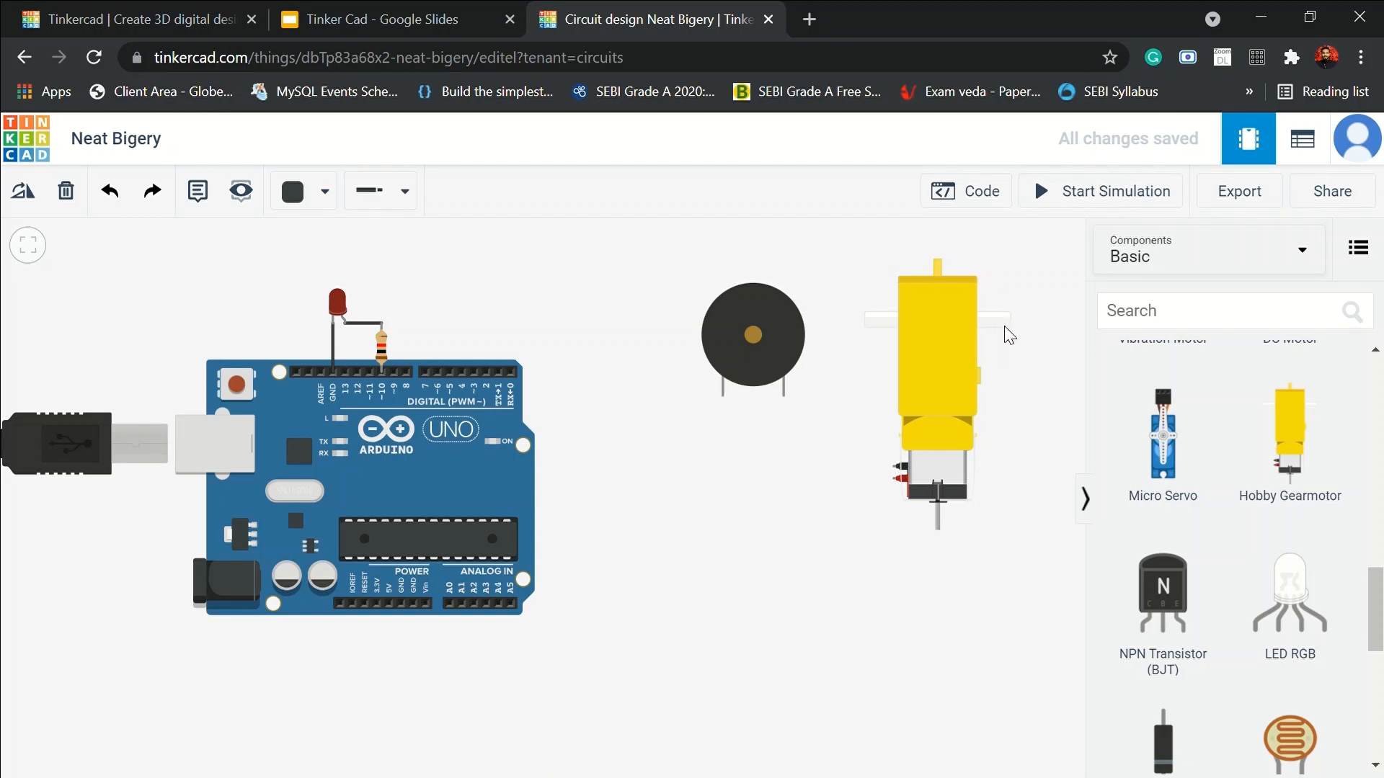
pyautogui.moveTo(768, 355); pyautogui.dragTo(733, 384)
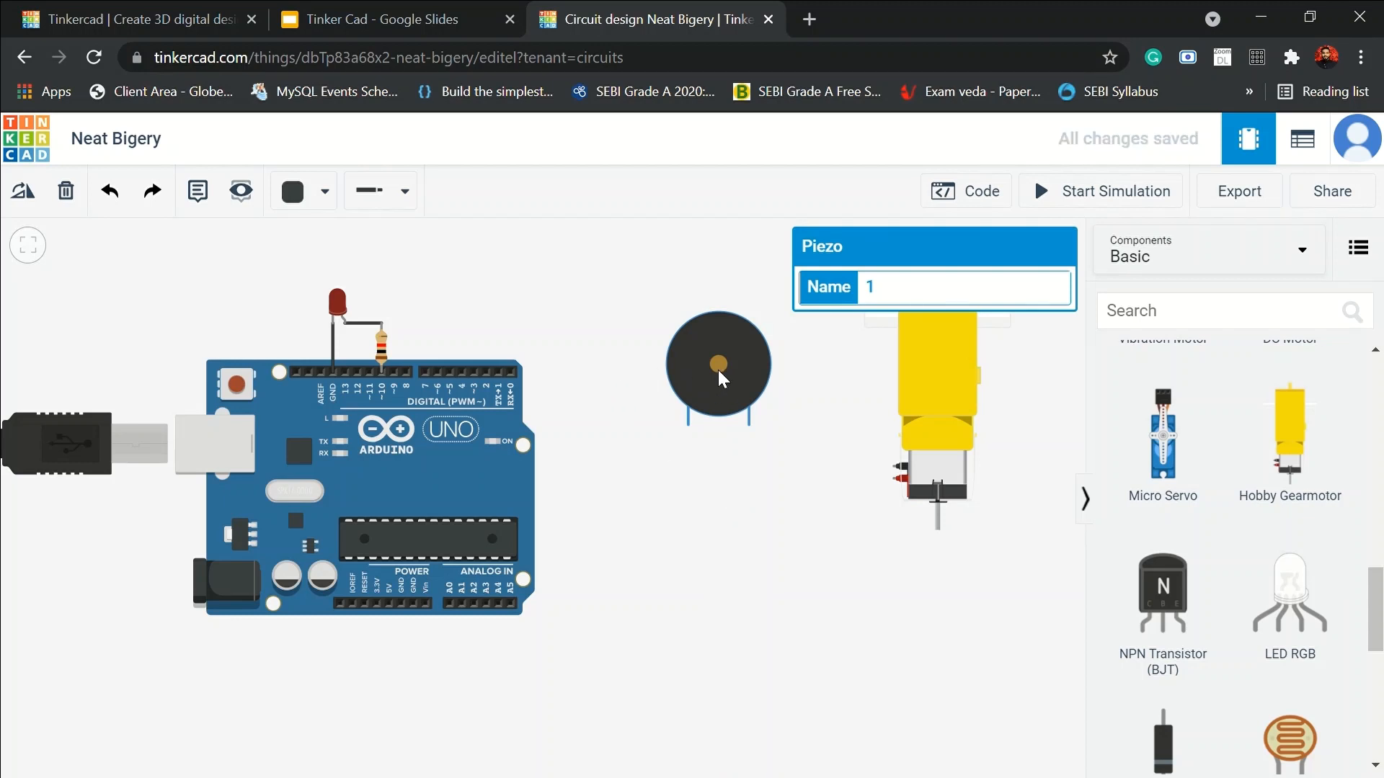
pyautogui.click(928, 387)
pyautogui.click(777, 534)
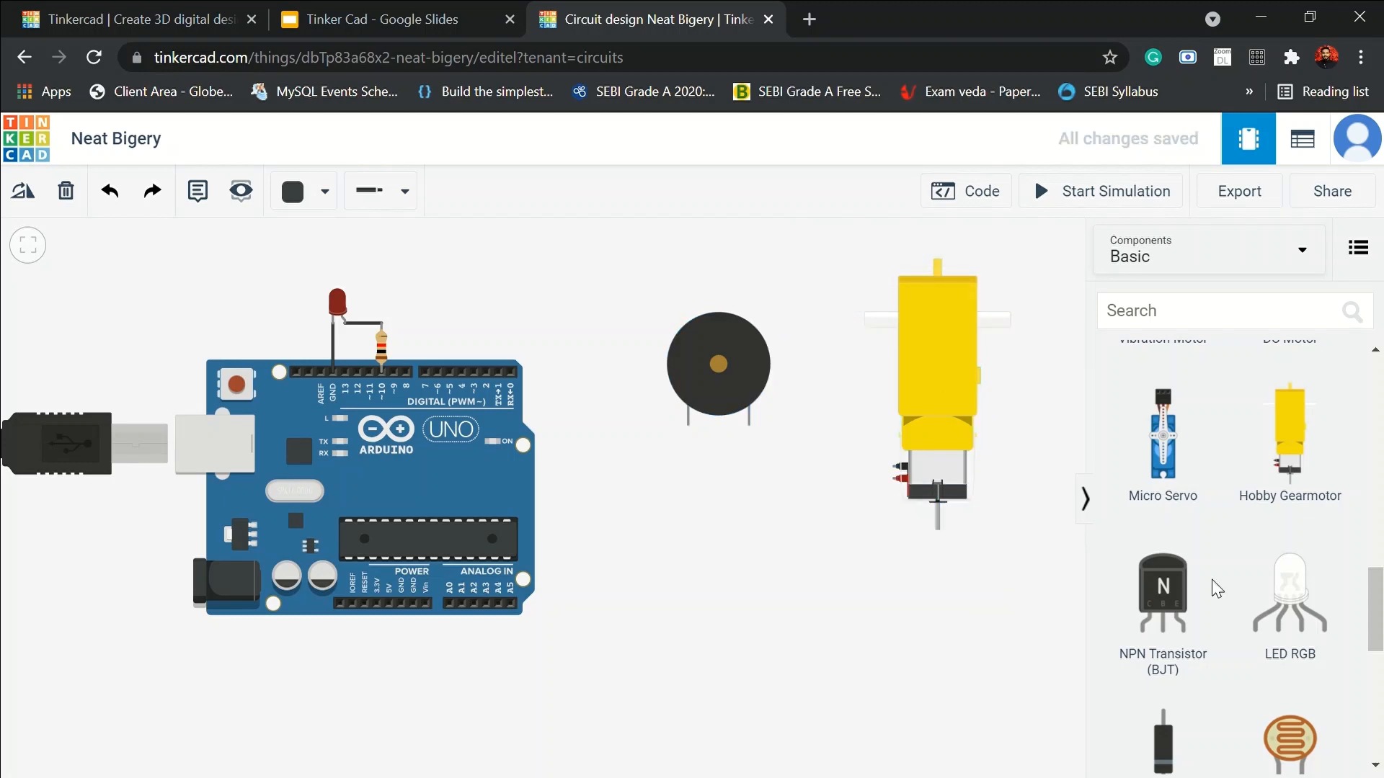